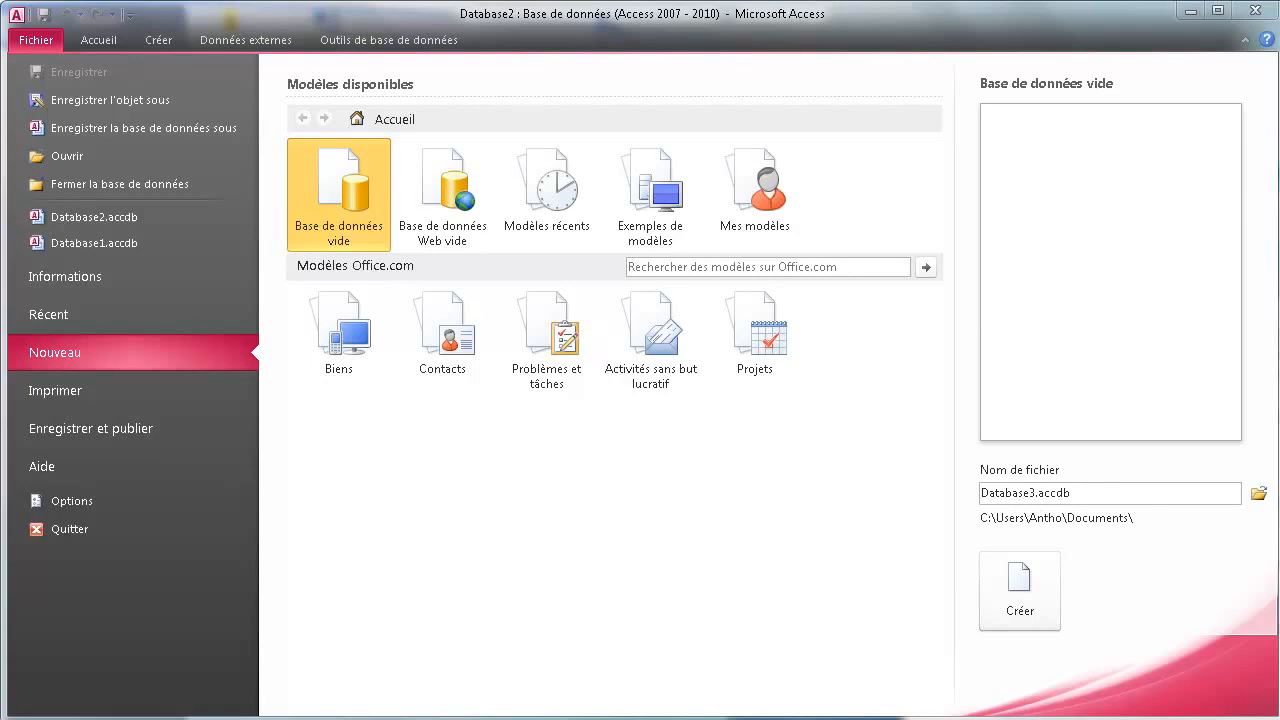
# Drag the bdd.txt Notepad note over Access's Nouveau page
pyautogui.moveTo(1279, 300); pyautogui.dragTo(949, 193)
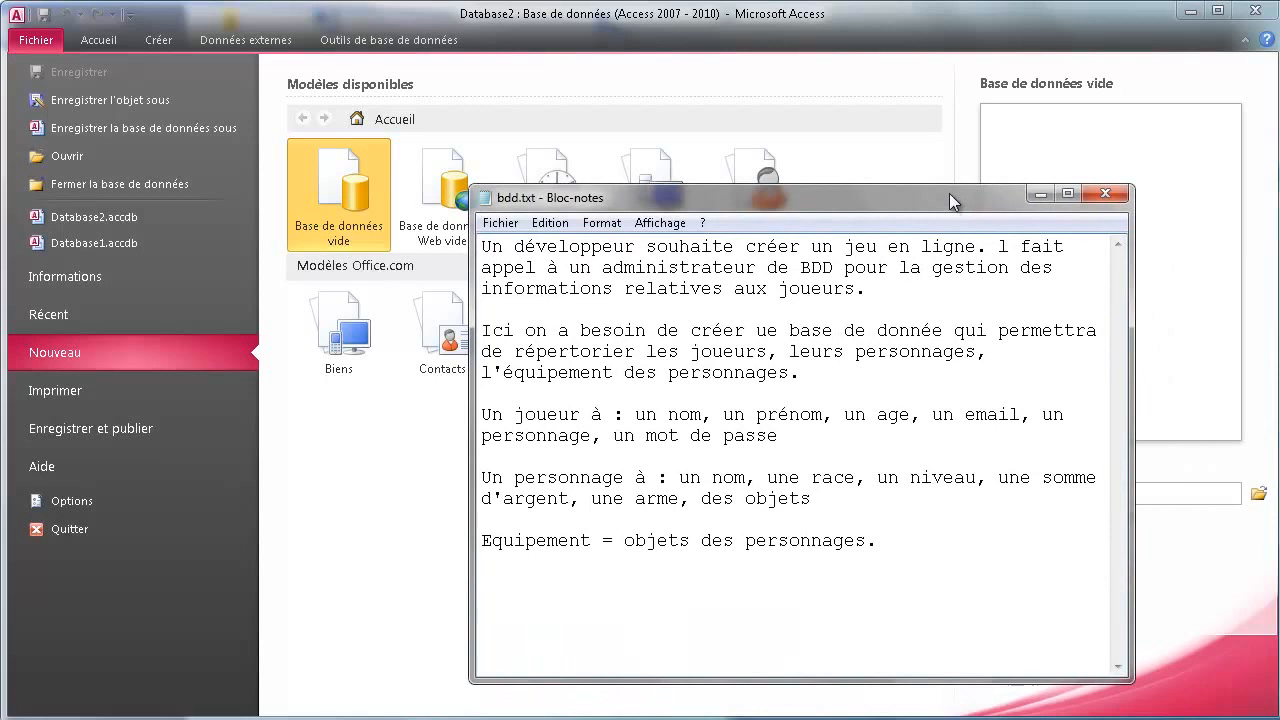
# Move the bdd.txt note higher and enlarge it so all its text shows
pyautogui.click(945, 182)
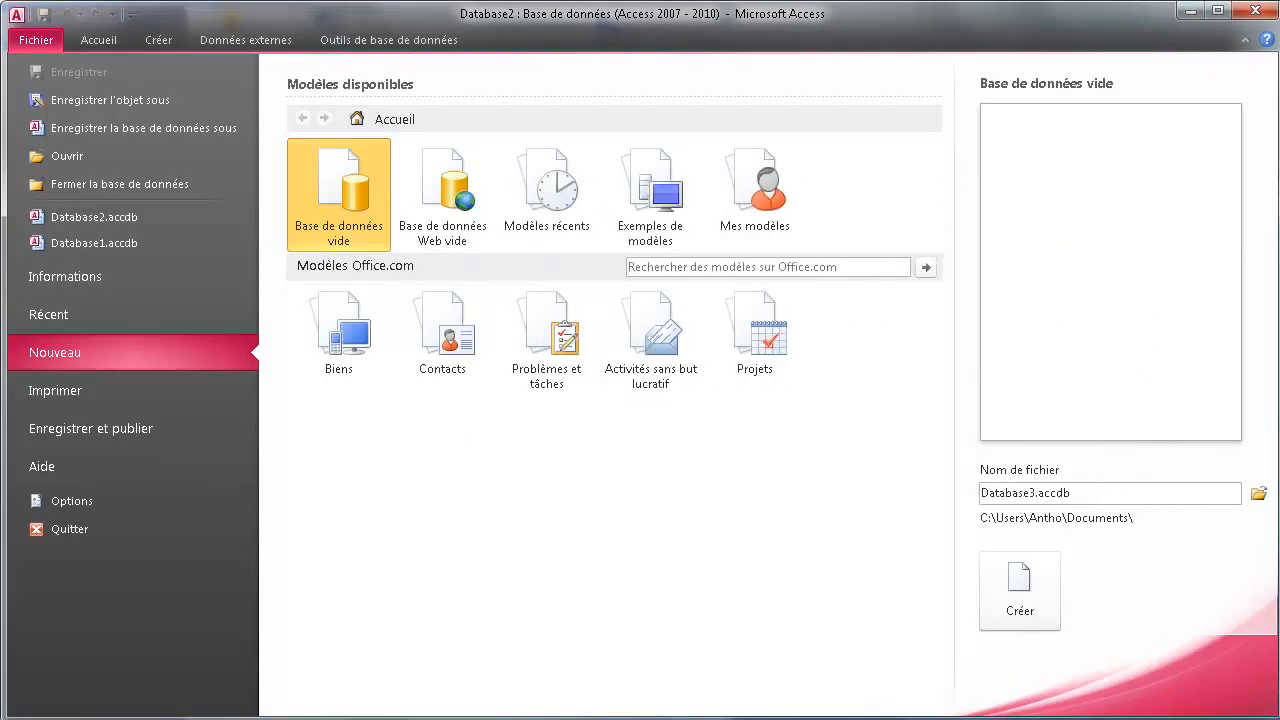
pyautogui.hotkey('alt', 'Tab')
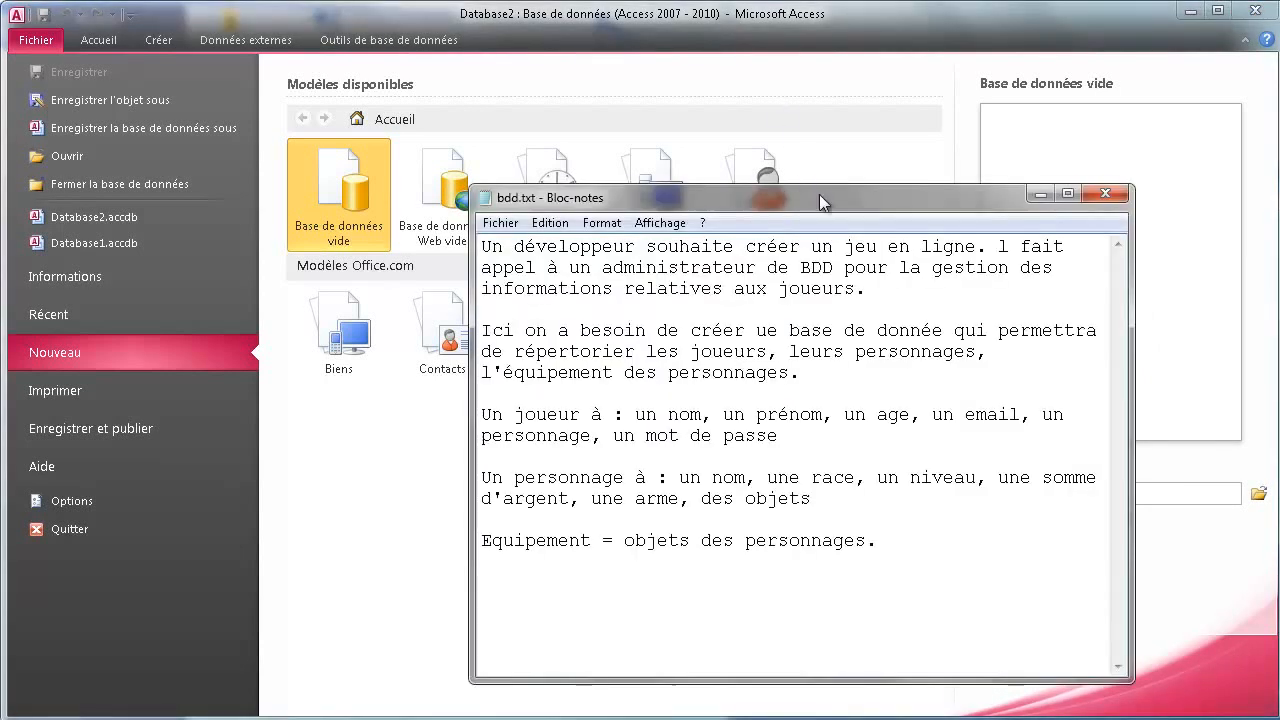
pyautogui.moveTo(819, 199); pyautogui.dragTo(825, 94)
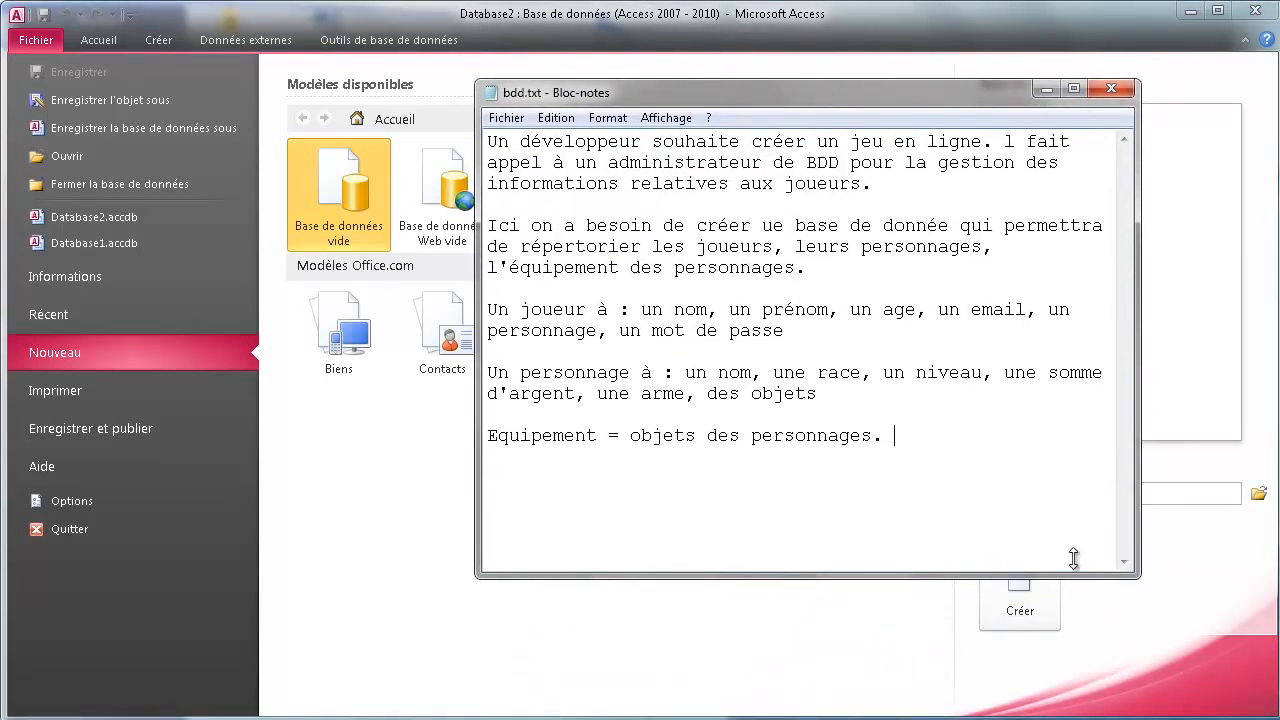
pyautogui.moveTo(1139, 577); pyautogui.dragTo(1222, 664)
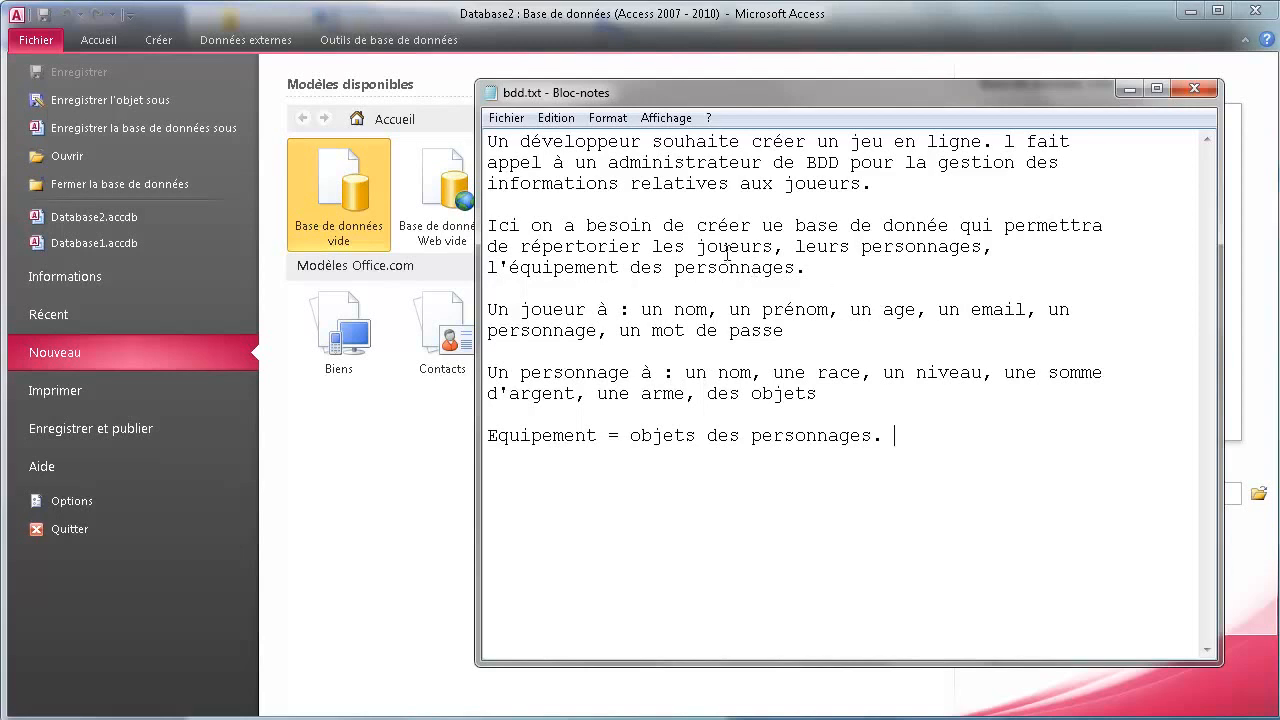
# Highlight the players, characters and equipment mentions, then the player attribute list
pyautogui.moveTo(728, 253); pyautogui.dragTo(763, 251)
pyautogui.moveTo(884, 250); pyautogui.dragTo(905, 251)
pyautogui.moveTo(542, 268); pyautogui.dragTo(565, 268)
pyautogui.moveTo(669, 301); pyautogui.dragTo(772, 336)
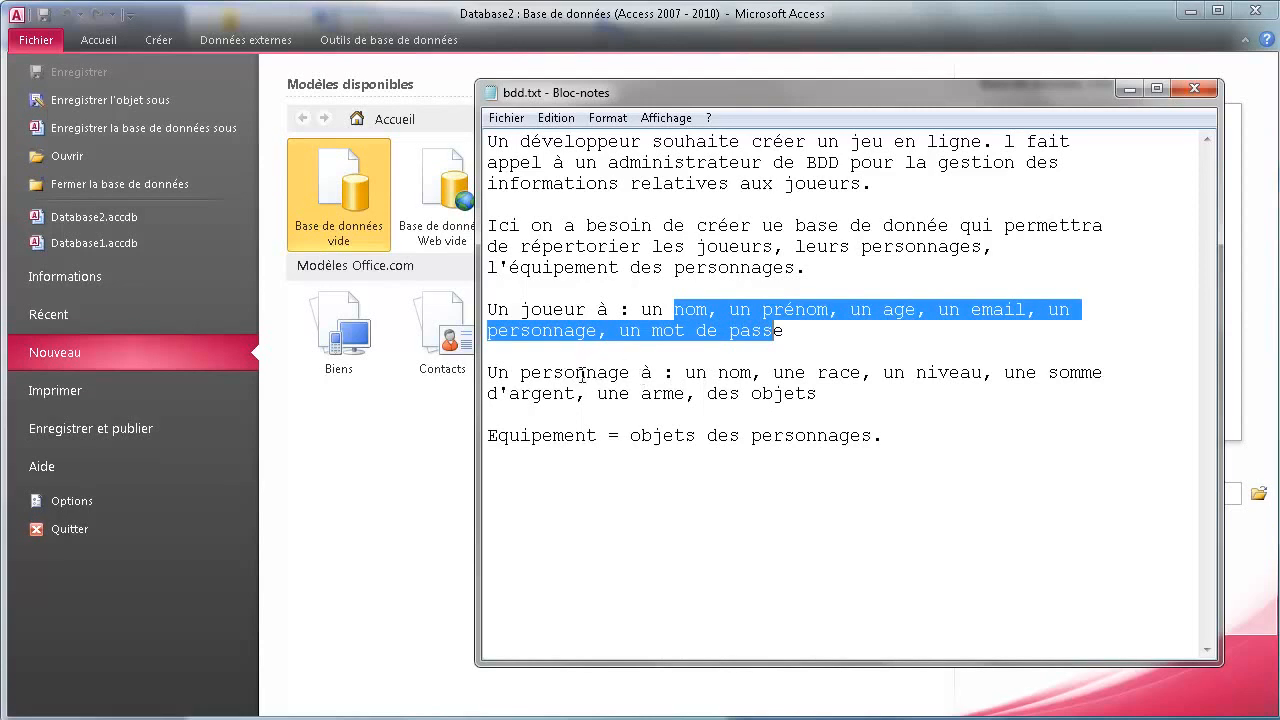
# Highlight the character attributes, the equipment line, and the words joueur, personnage, Equipement
pyautogui.moveTo(577, 374); pyautogui.dragTo(544, 372)
pyautogui.moveTo(554, 308); pyautogui.dragTo(533, 308)
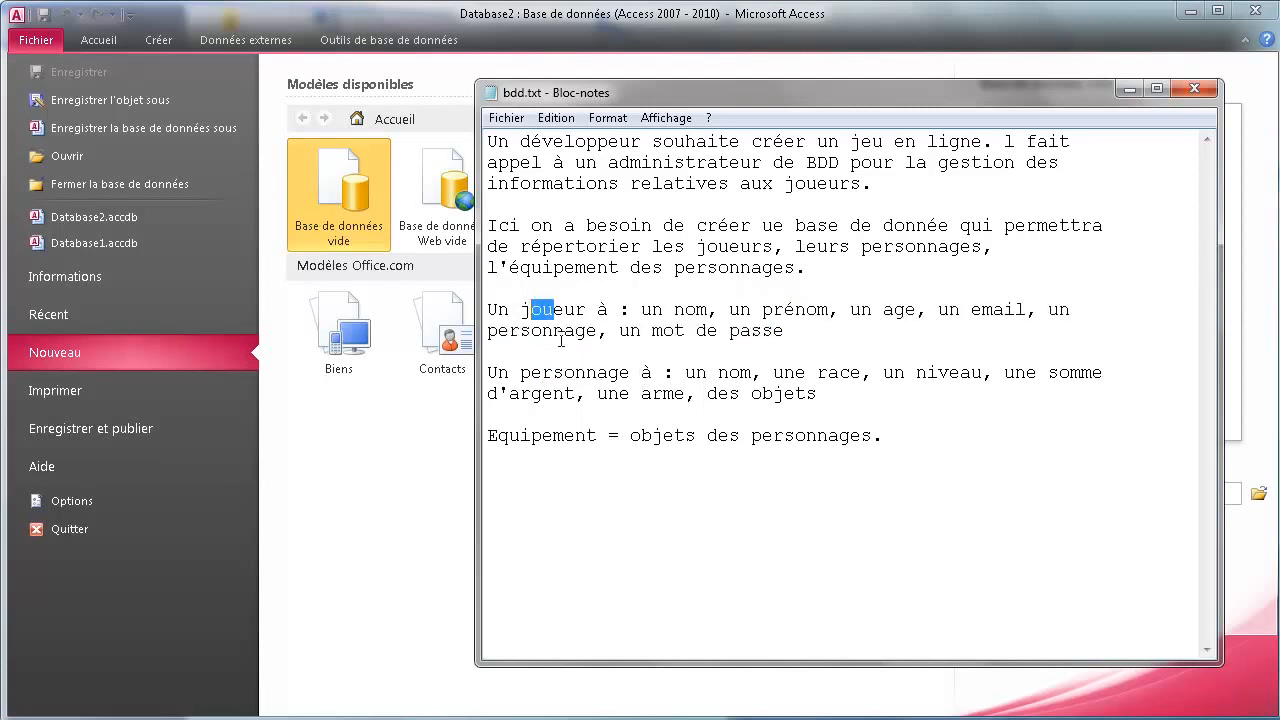
pyautogui.moveTo(542, 373); pyautogui.dragTo(736, 409)
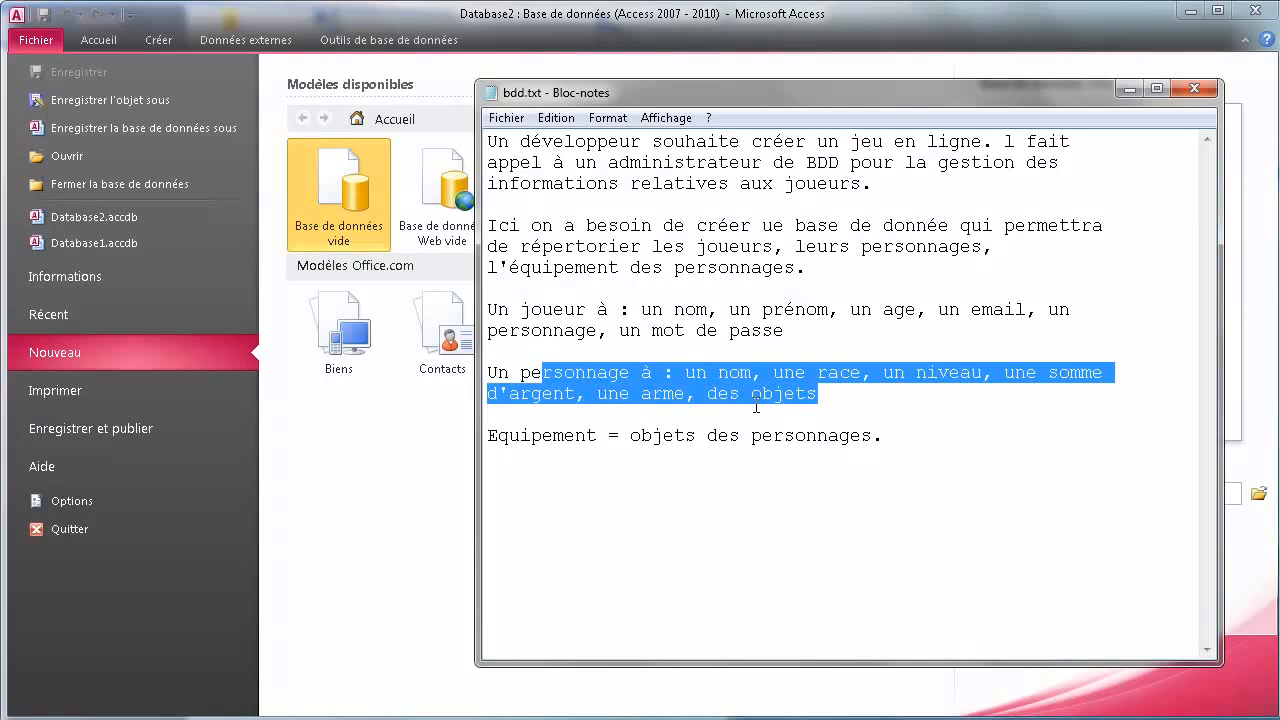
pyautogui.click(640, 436)
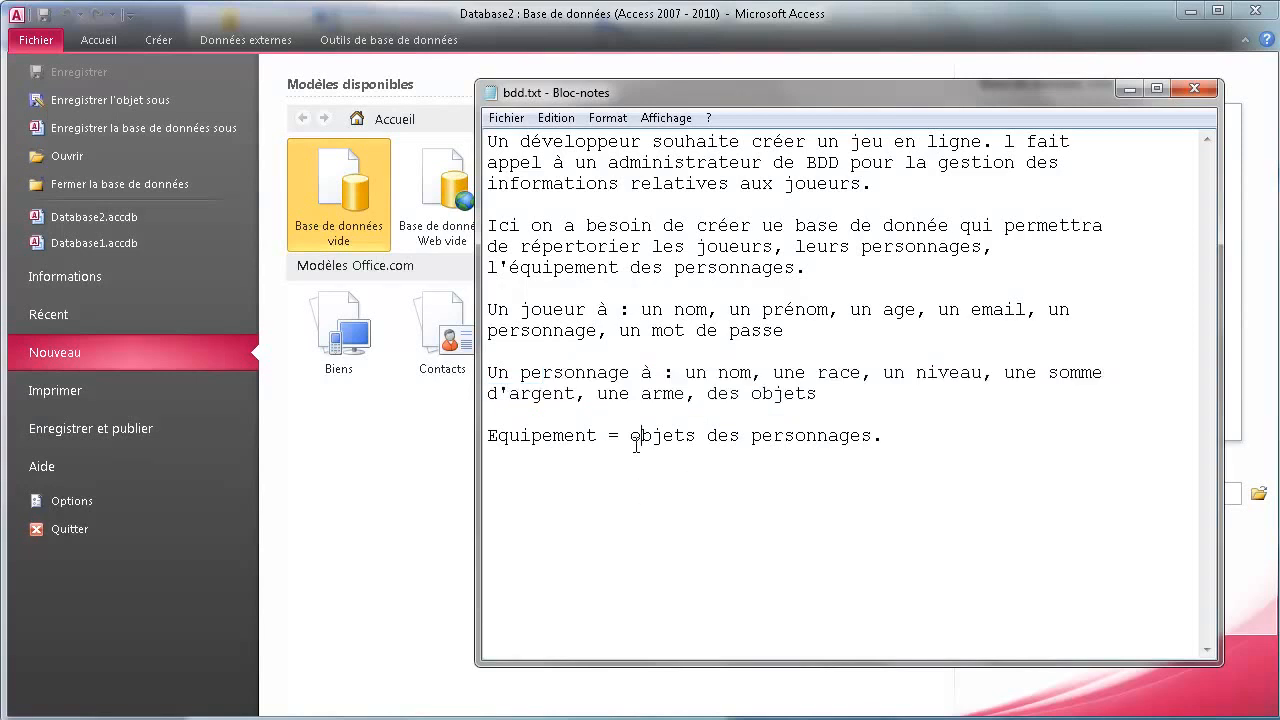
pyautogui.moveTo(652, 436); pyautogui.dragTo(835, 440)
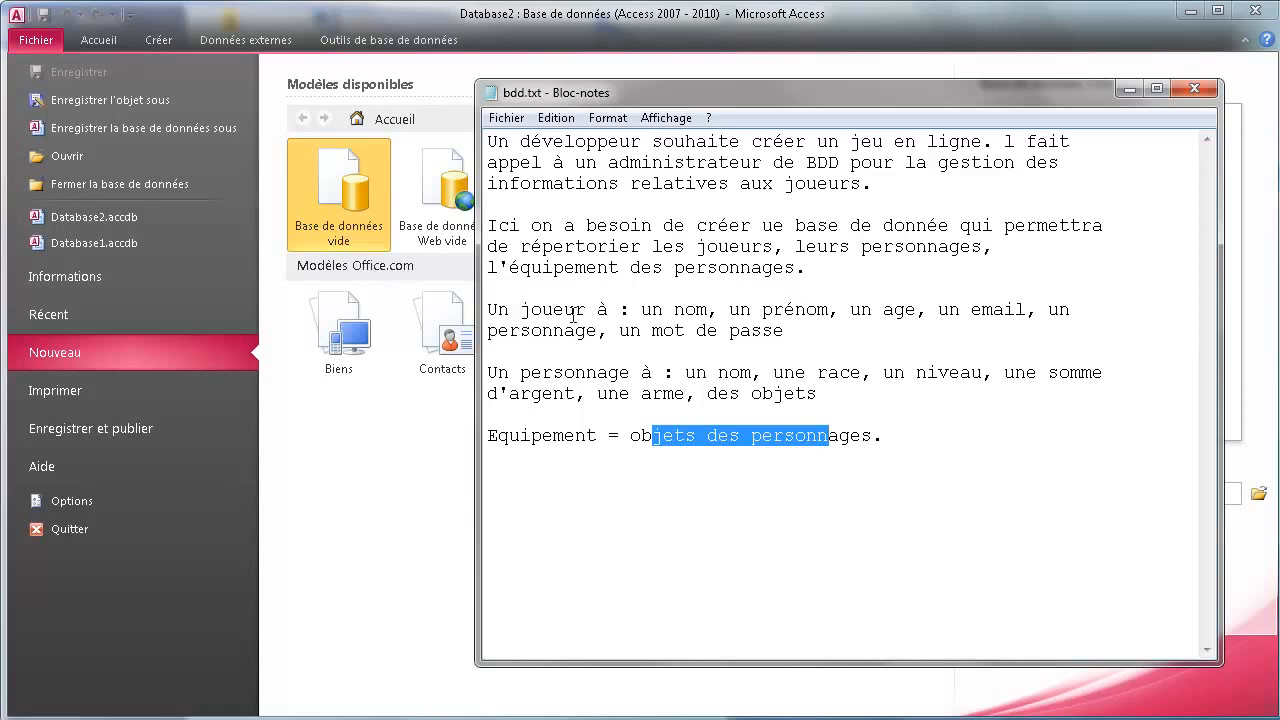
pyautogui.moveTo(518, 308); pyautogui.dragTo(578, 308)
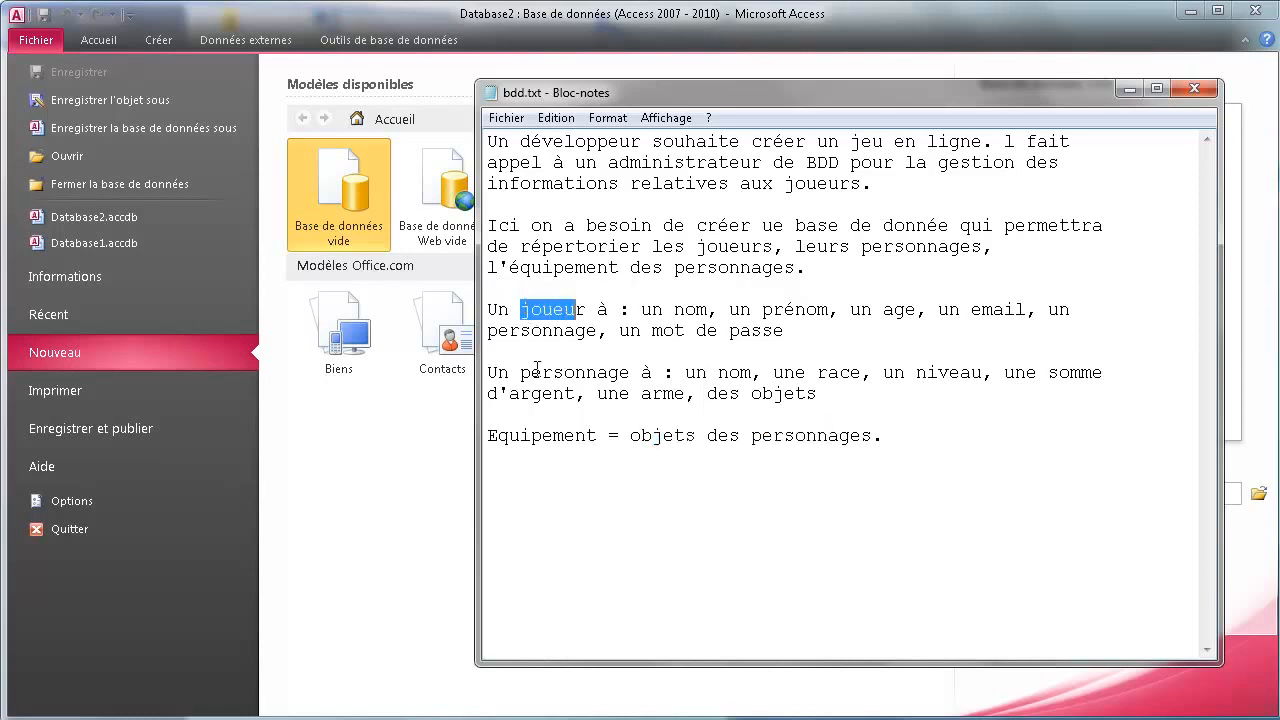
pyautogui.moveTo(533, 372); pyautogui.dragTo(590, 372)
pyautogui.moveTo(514, 437); pyautogui.dragTo(586, 441)
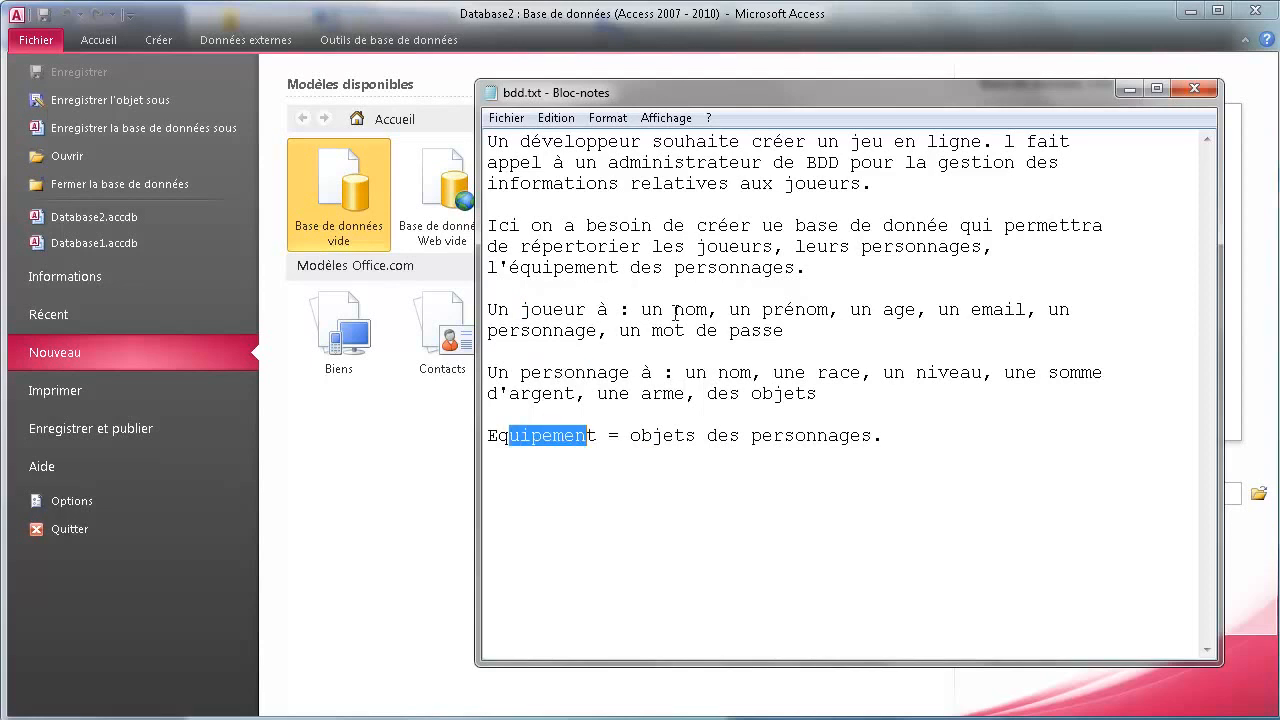
# Highlight the player's nom, email, personnage and password, then move the note aside for Access
pyautogui.moveTo(531, 310); pyautogui.dragTo(592, 310)
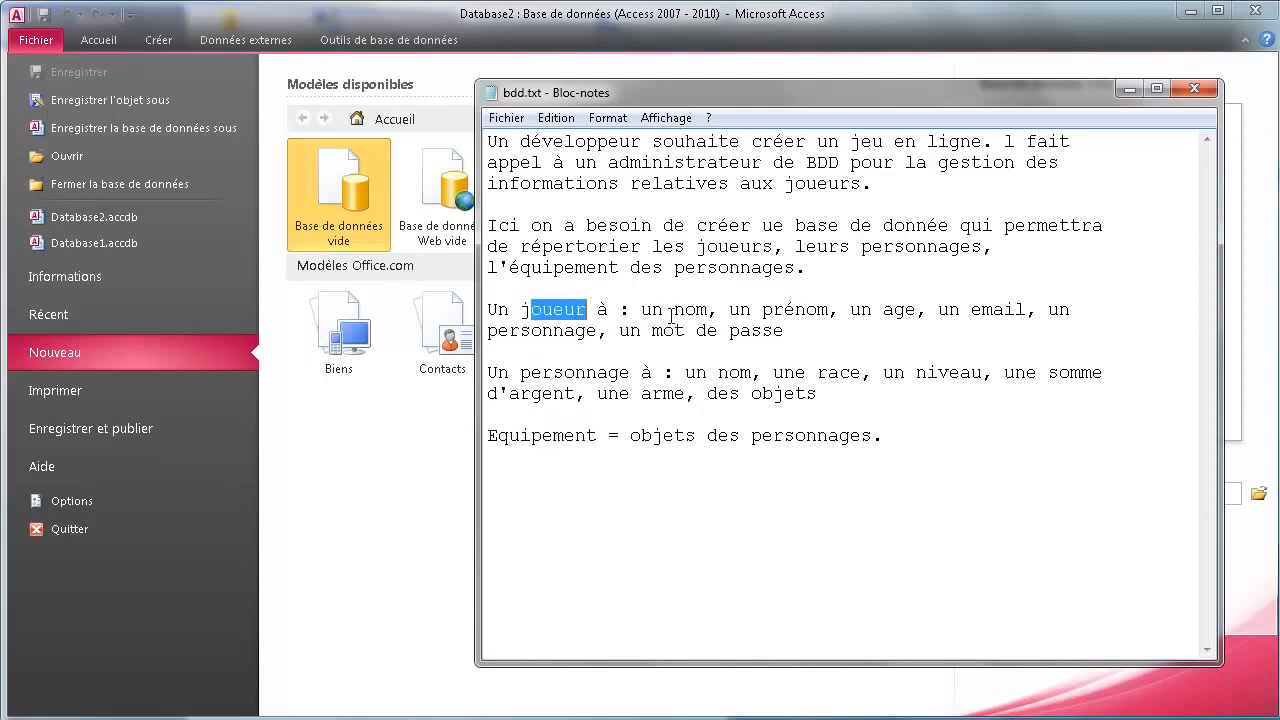
pyautogui.moveTo(673, 310); pyautogui.dragTo(707, 310)
pyautogui.moveTo(786, 310); pyautogui.dragTo(895, 284)
pyautogui.click(950, 300)
pyautogui.moveTo(971, 310); pyautogui.dragTo(1005, 310)
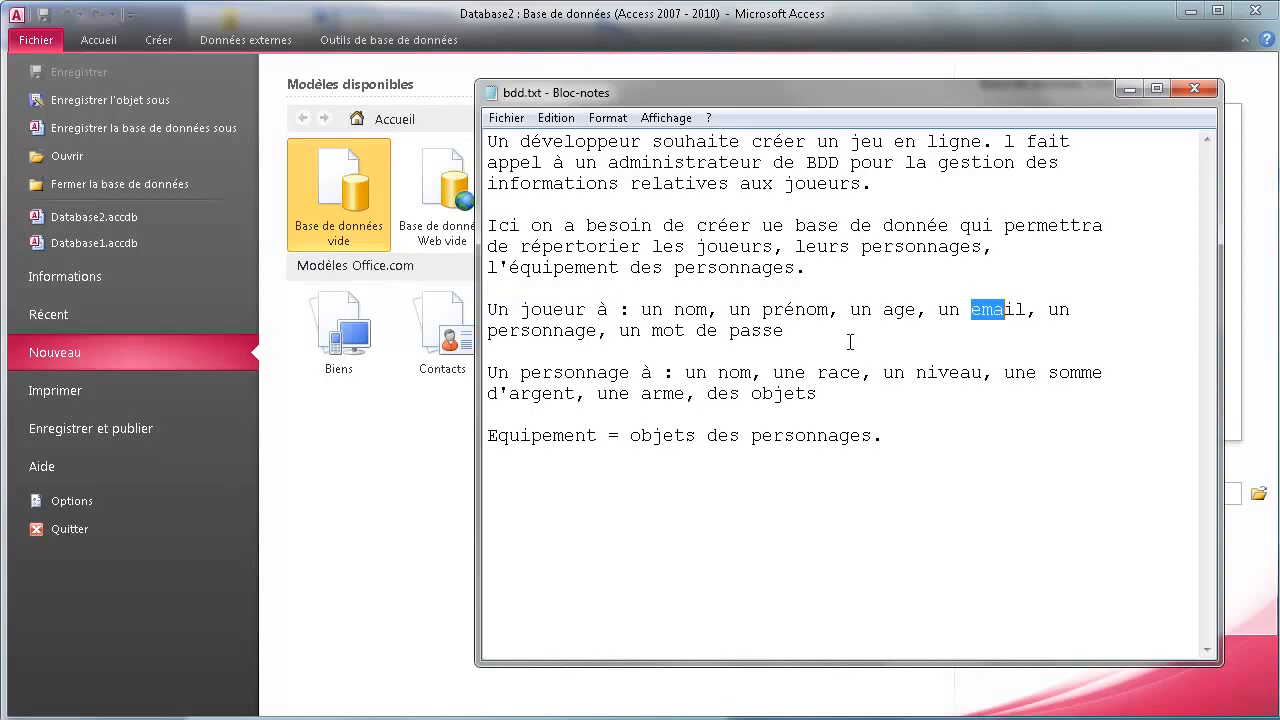
pyautogui.moveTo(520, 331); pyautogui.dragTo(543, 331)
pyautogui.moveTo(697, 331); pyautogui.dragTo(731, 331)
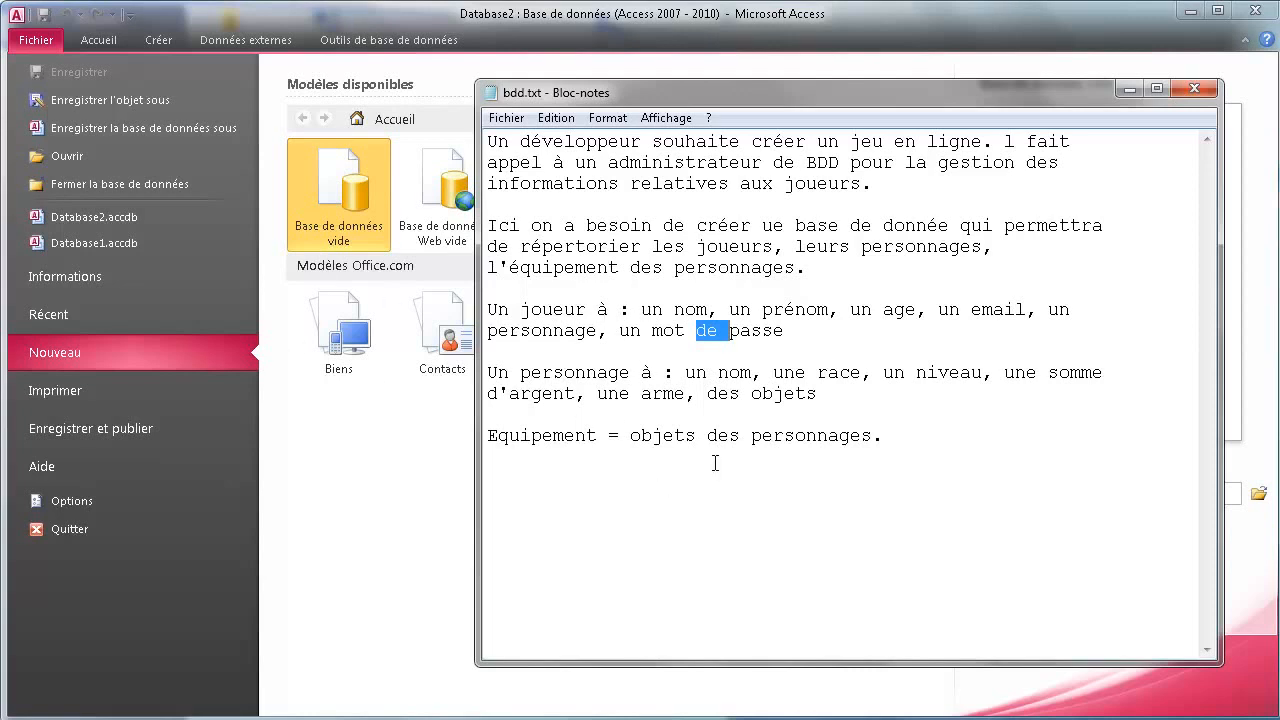
pyautogui.moveTo(589, 94); pyautogui.dragTo(976, 550)
pyautogui.click(530, 497)
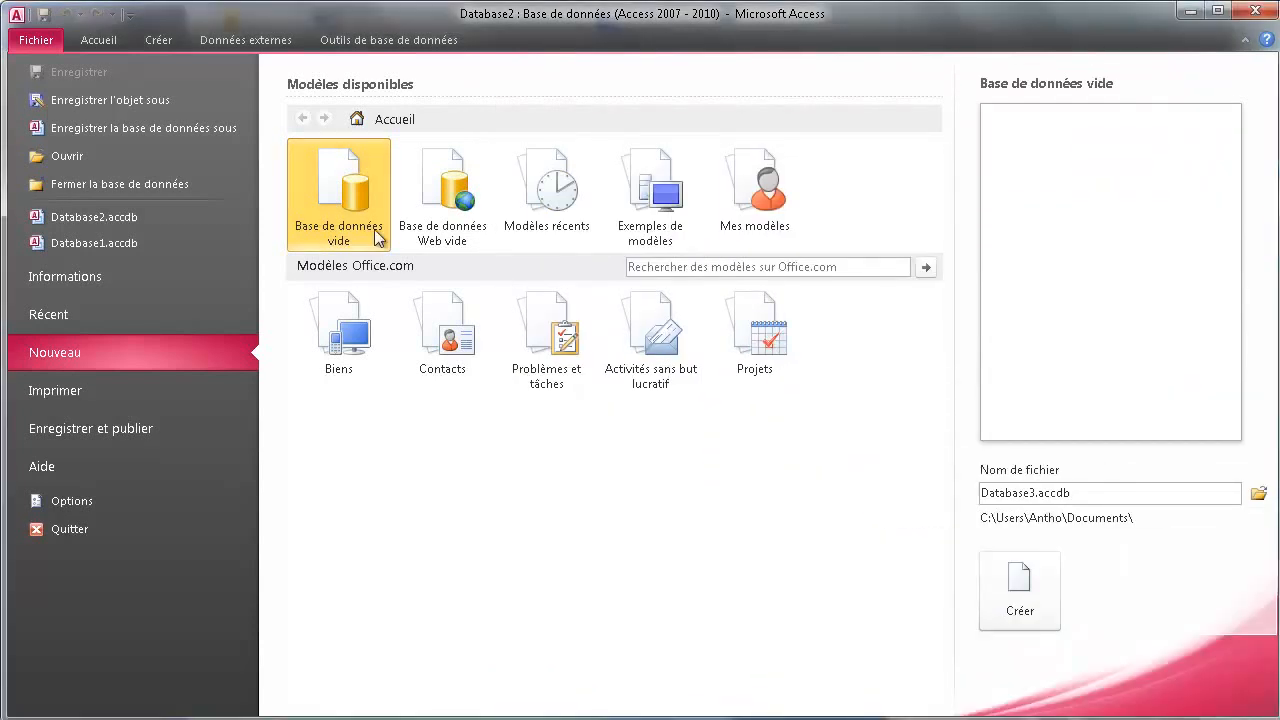
# Create a blank database and close the default Table1 without saving
pyautogui.doubleClick(361, 206)
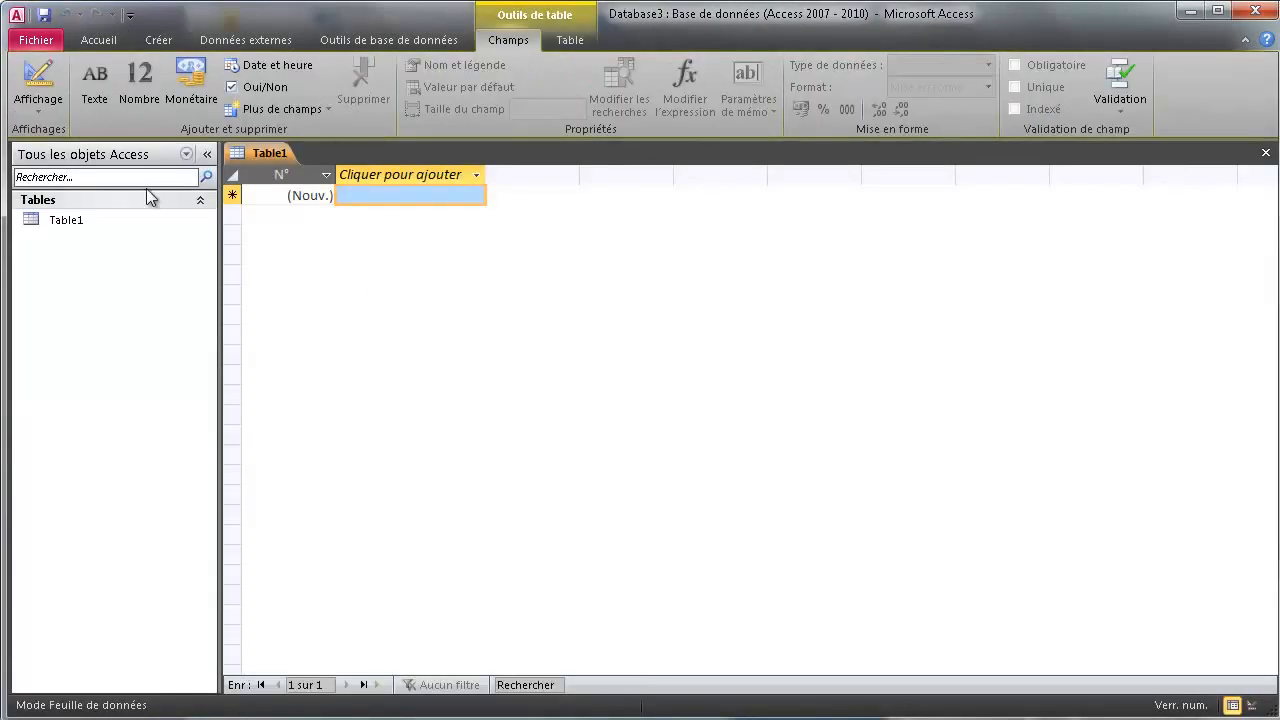
pyautogui.rightClick(245, 153)
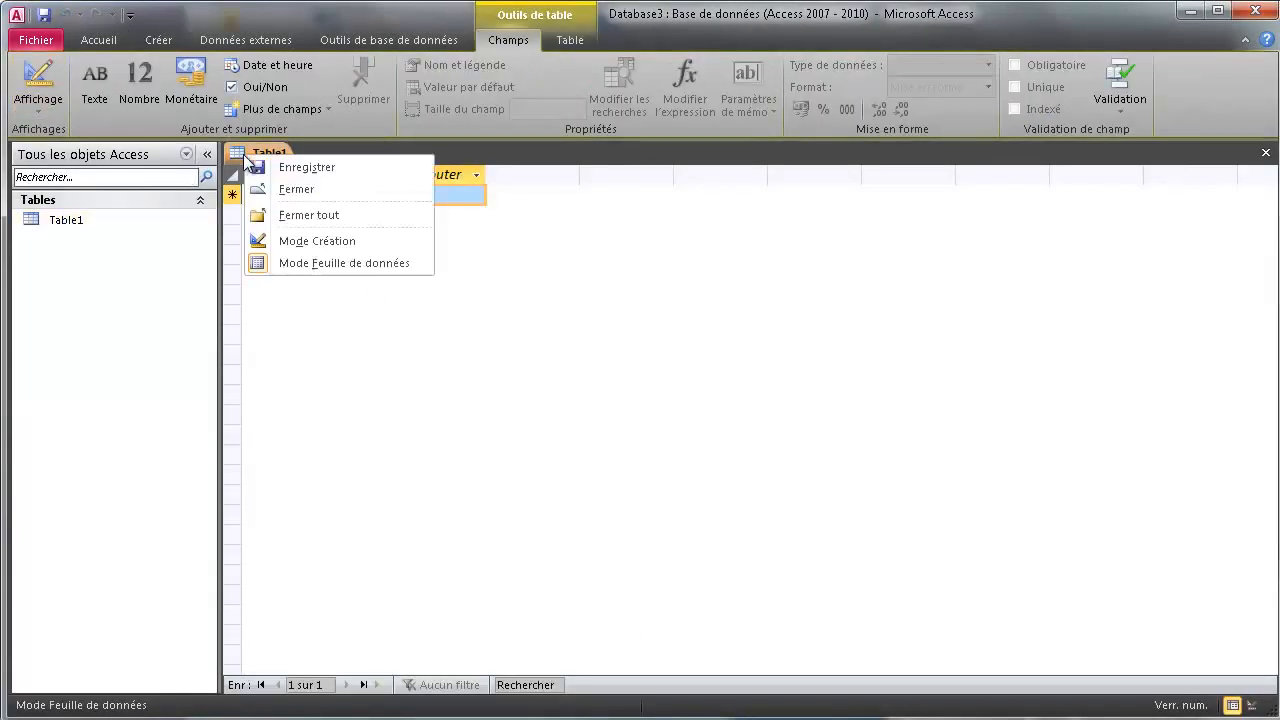
pyautogui.click(290, 190)
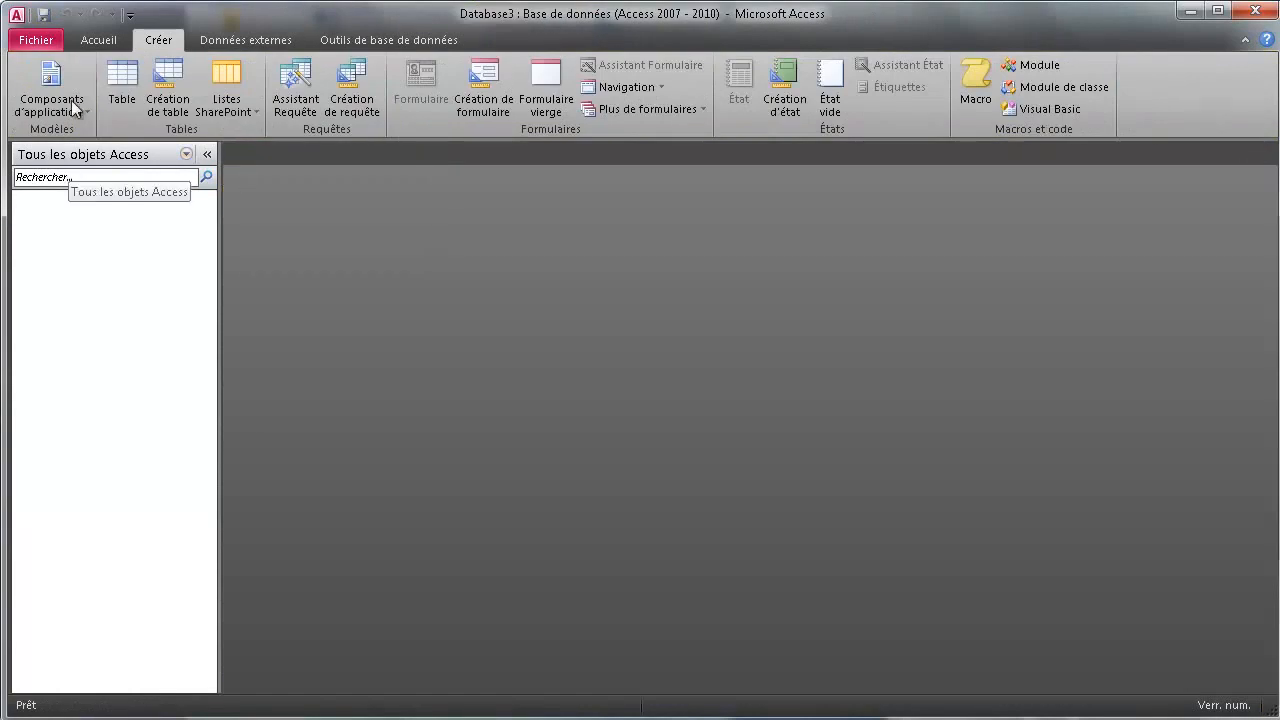
# Create a new table and save it as Joueur
pyautogui.click(136, 90)
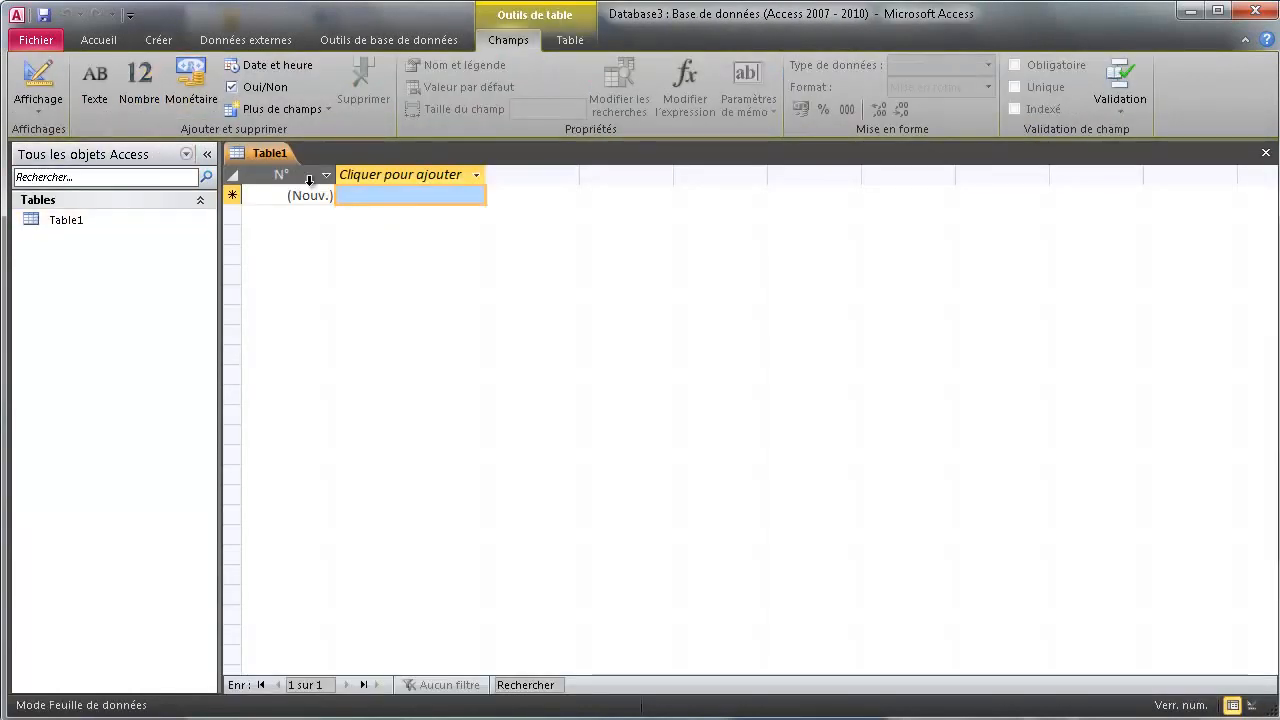
pyautogui.rightClick(267, 152)
pyautogui.click(312, 168)
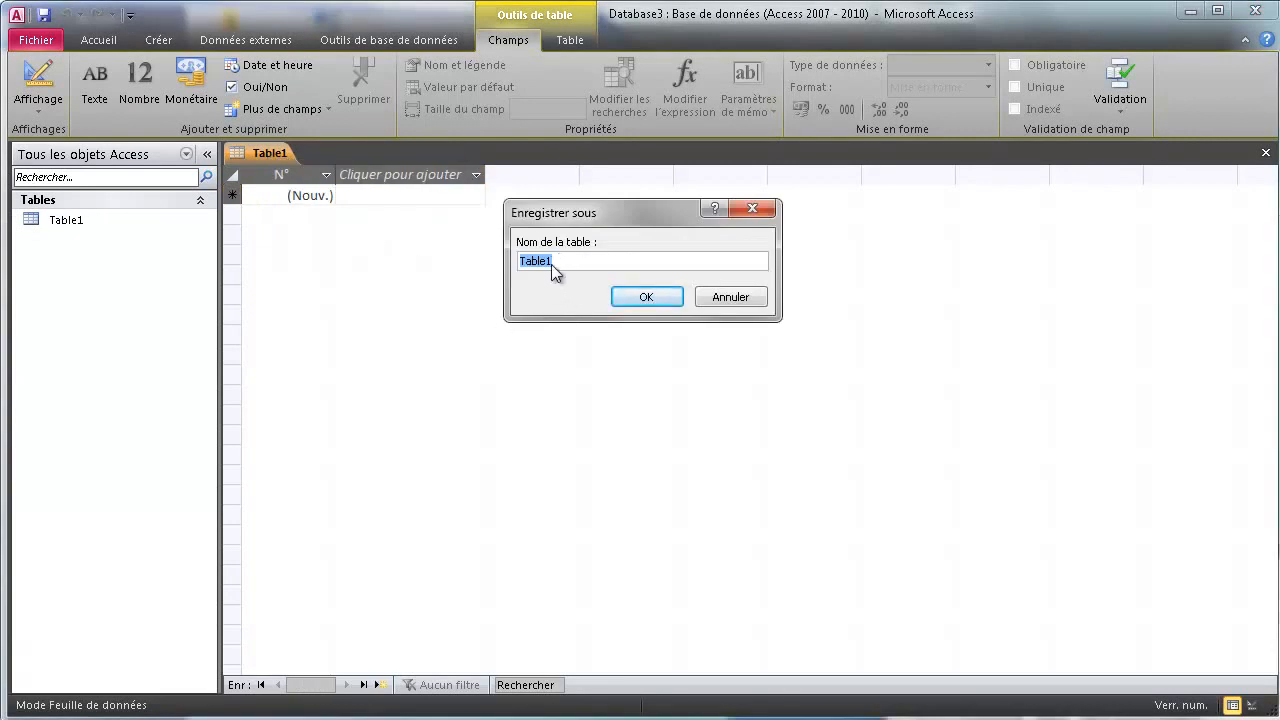
pyautogui.write('Joueur')
pyautogui.click(614, 290)
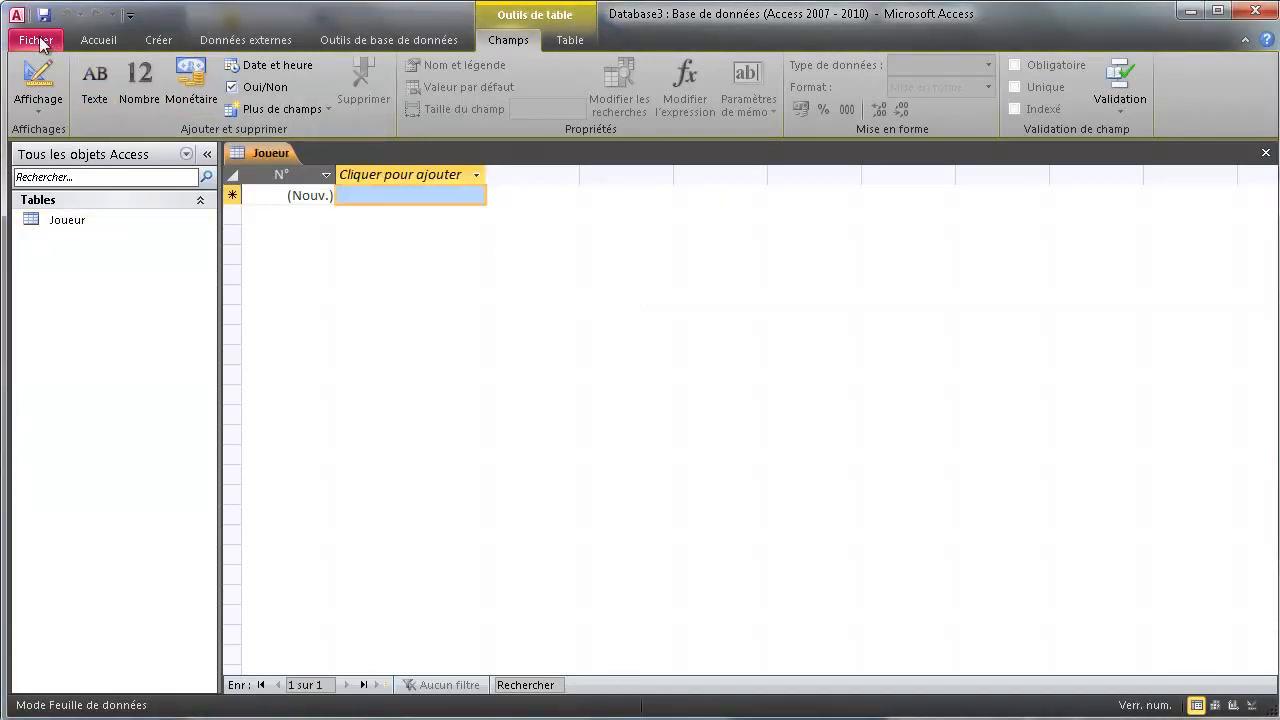
# Create a second table and save it as Personnage
pyautogui.click(158, 39)
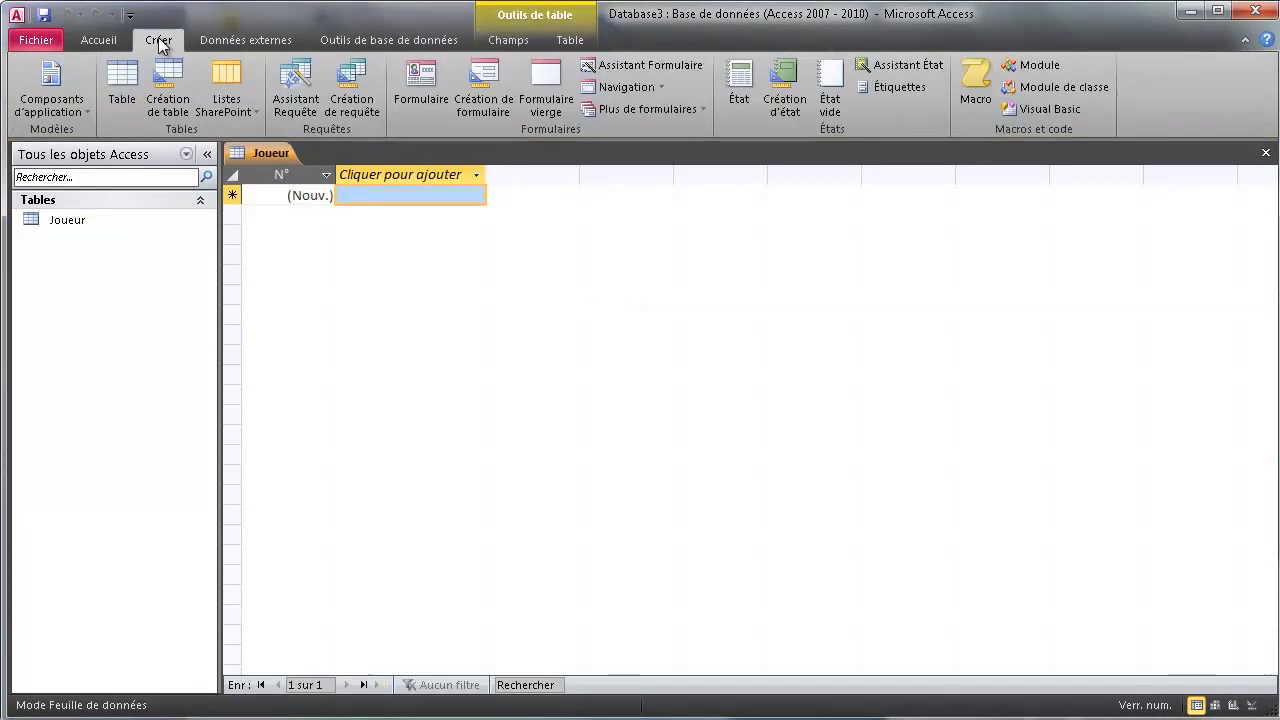
pyautogui.click(122, 82)
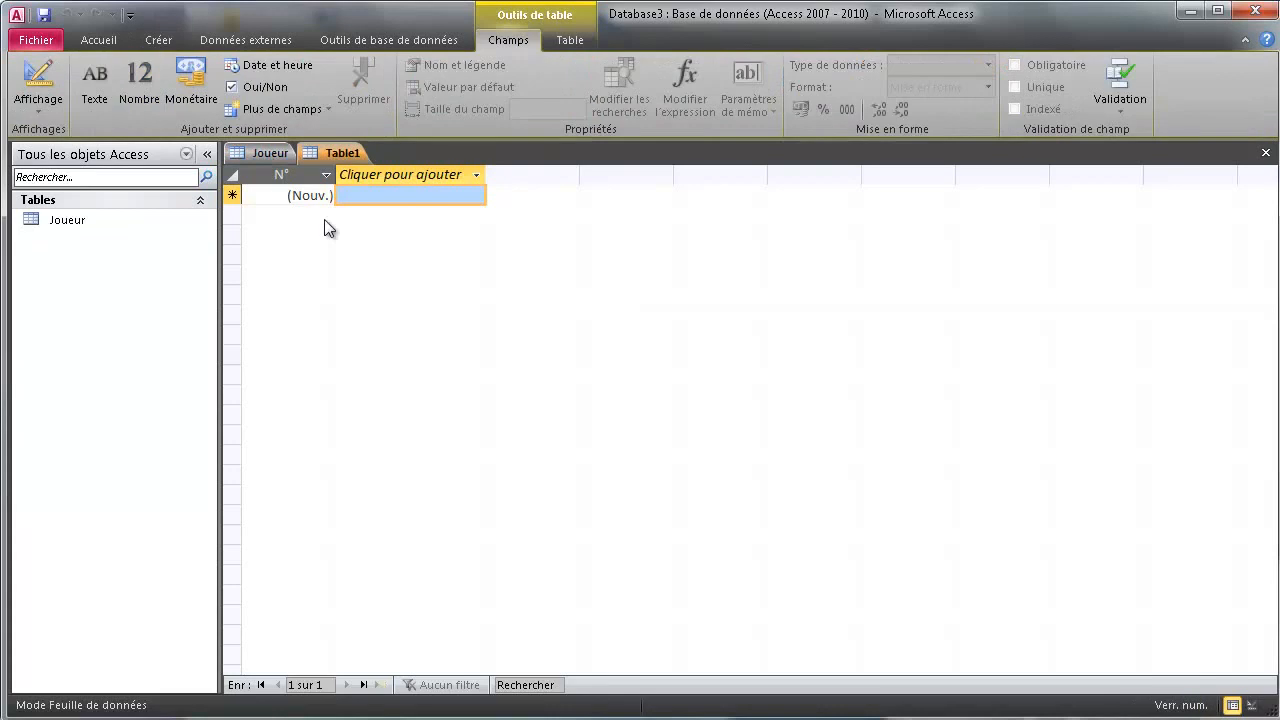
pyautogui.rightClick(335, 153)
pyautogui.click(392, 165)
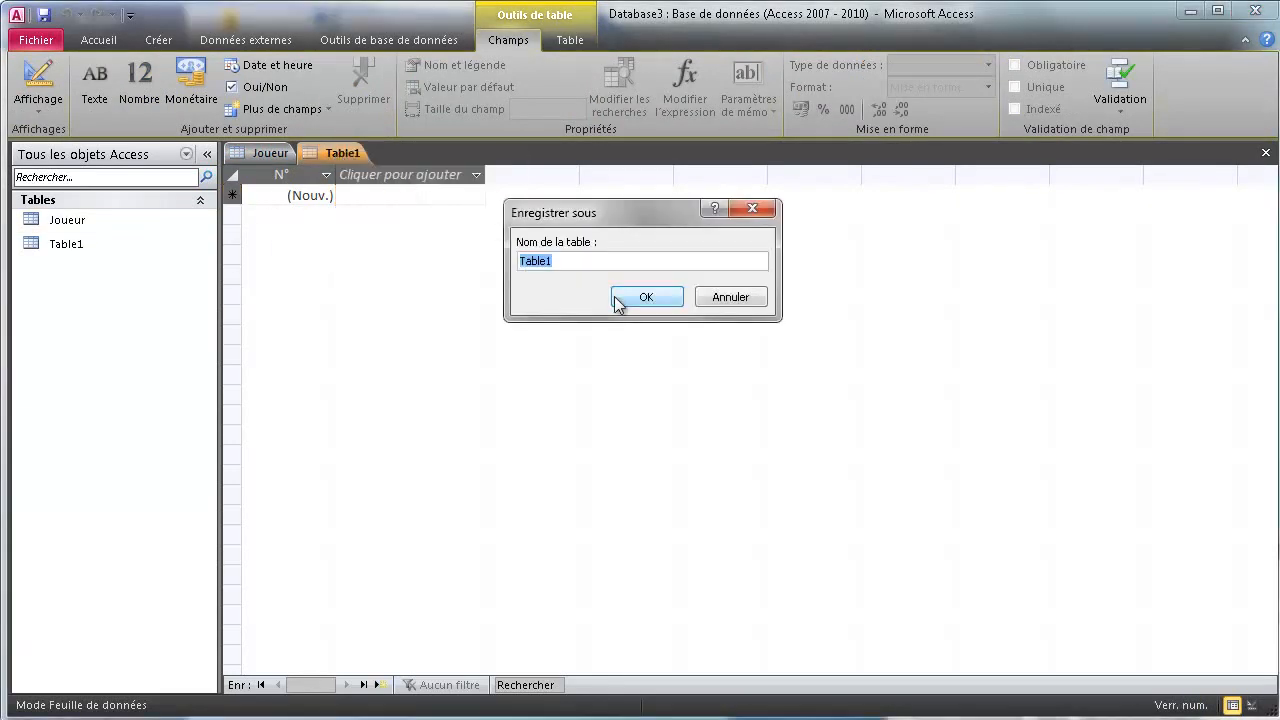
pyautogui.write('Personnage')
pyautogui.click(645, 297)
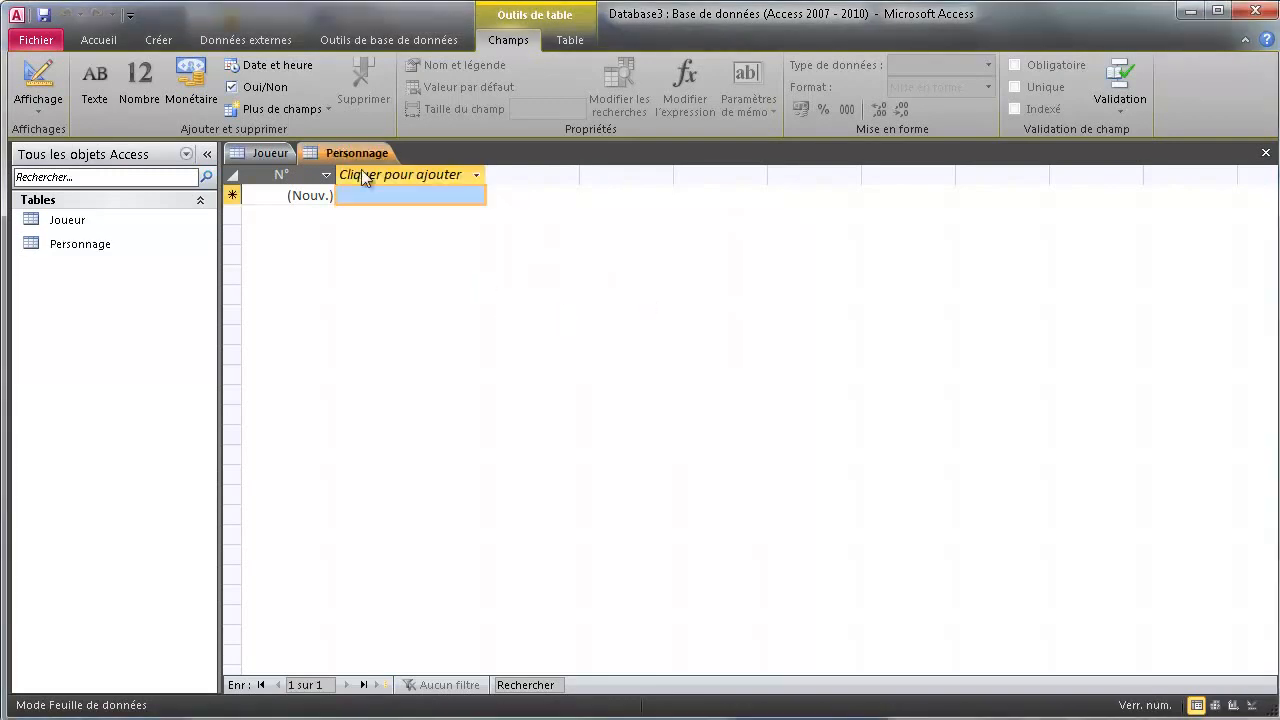
# Create a third table saved as Equipement, then return to the Joueur tab
pyautogui.click(155, 40)
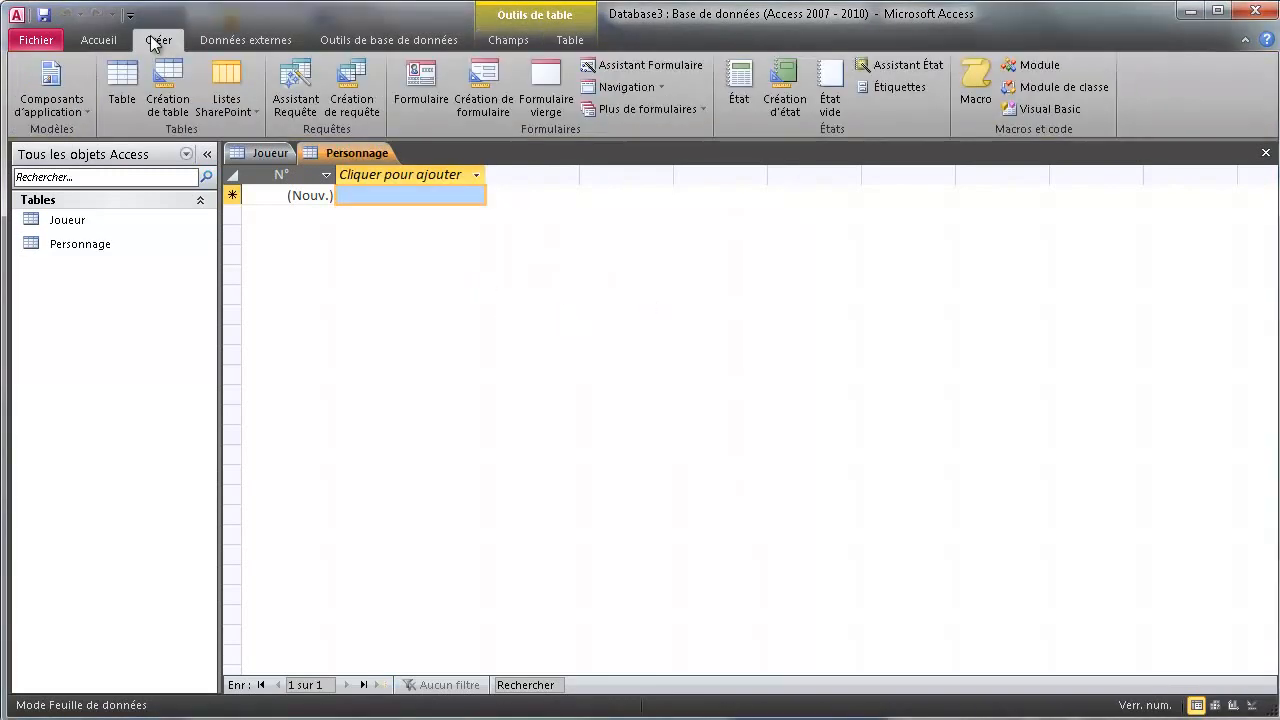
pyautogui.click(122, 88)
pyautogui.rightClick(432, 151)
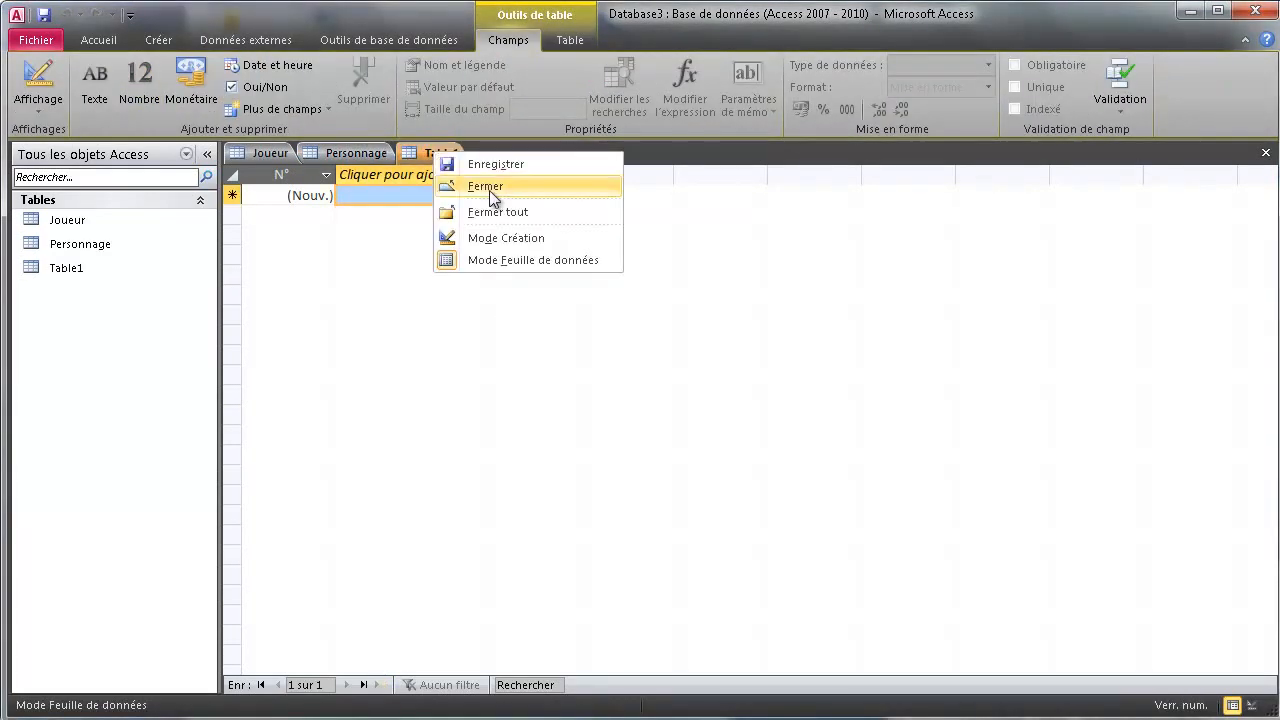
pyautogui.click(460, 163)
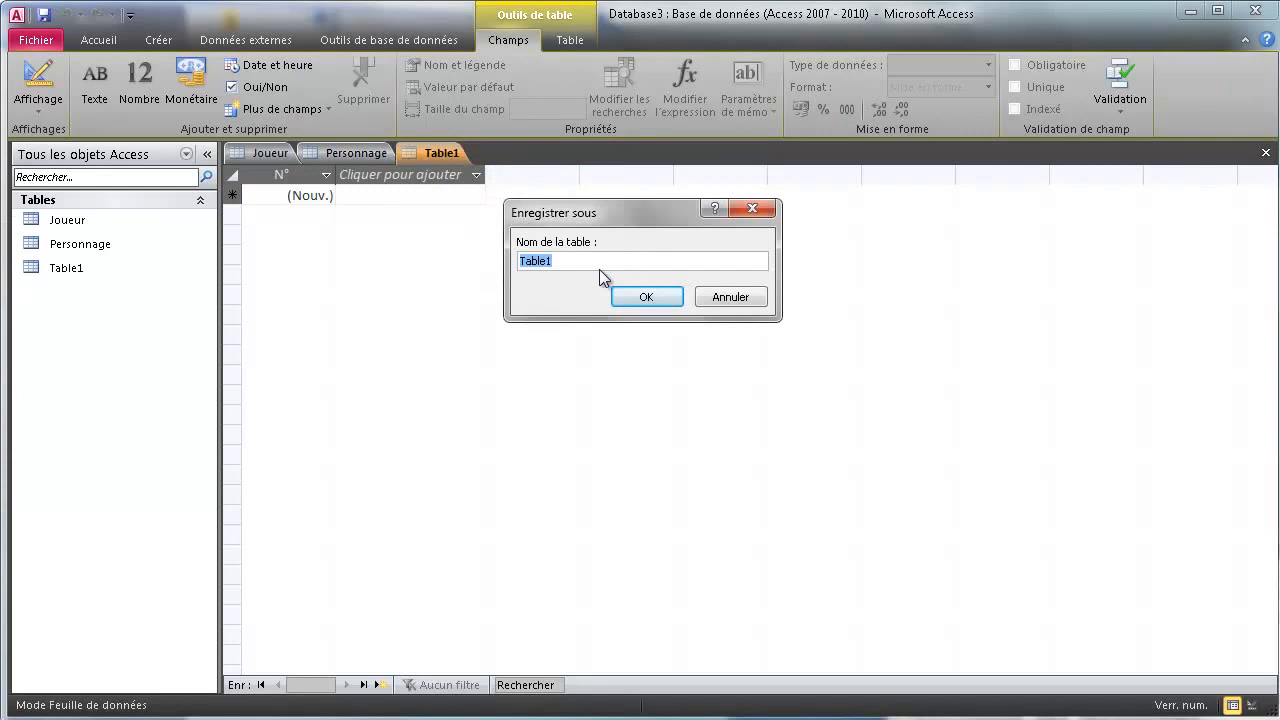
pyautogui.write('Equipement')
pyautogui.click(650, 297)
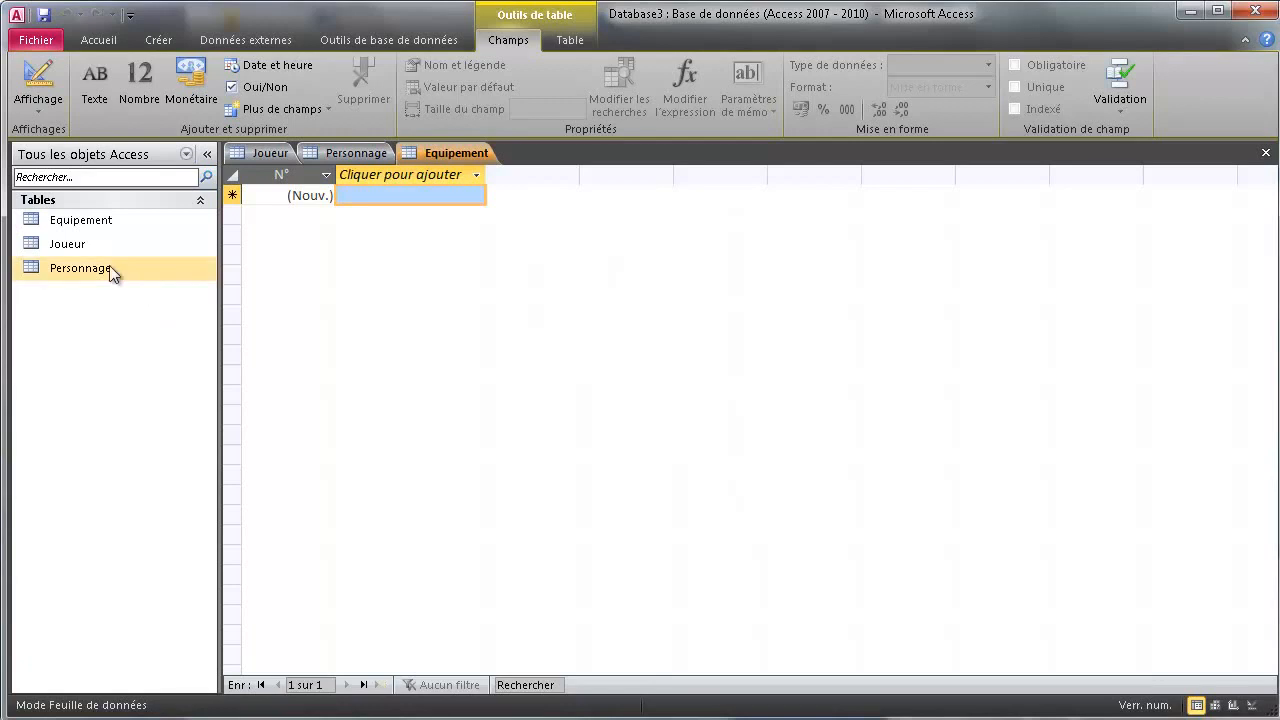
pyautogui.click(266, 156)
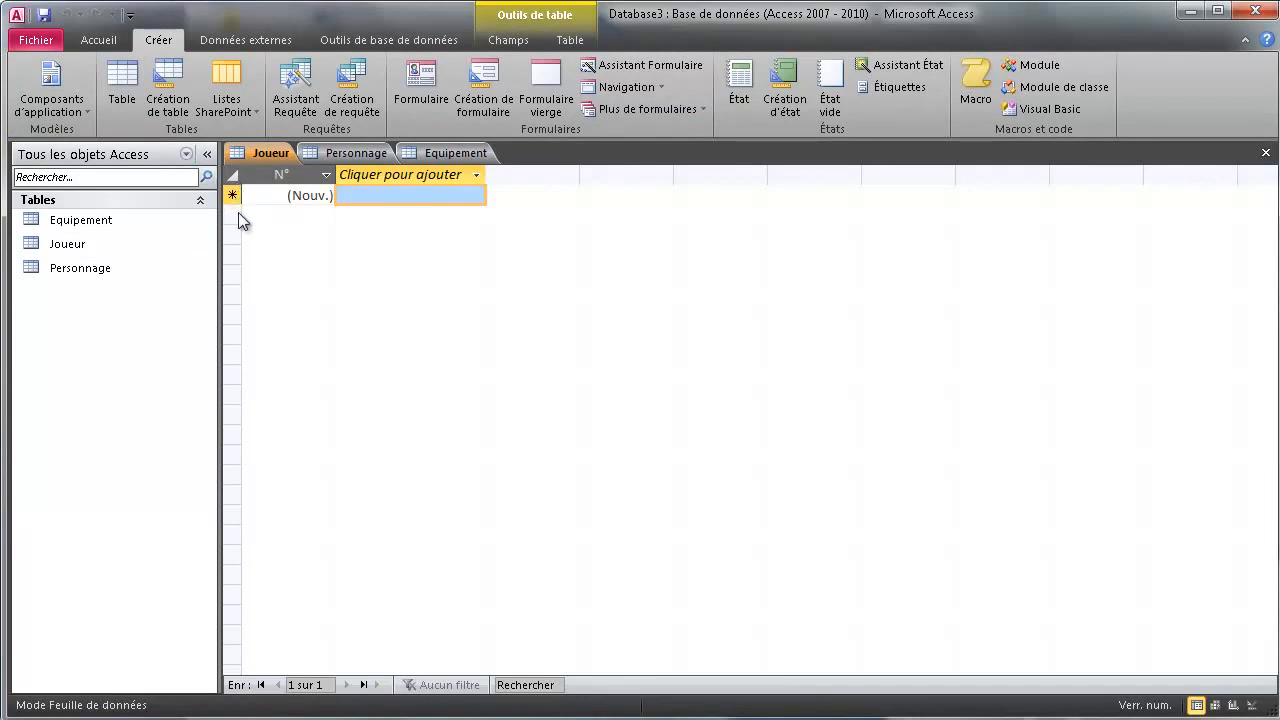
# In Joueur's design, remove the primary key from N° and rename it Nom
pyautogui.click(1251, 706)
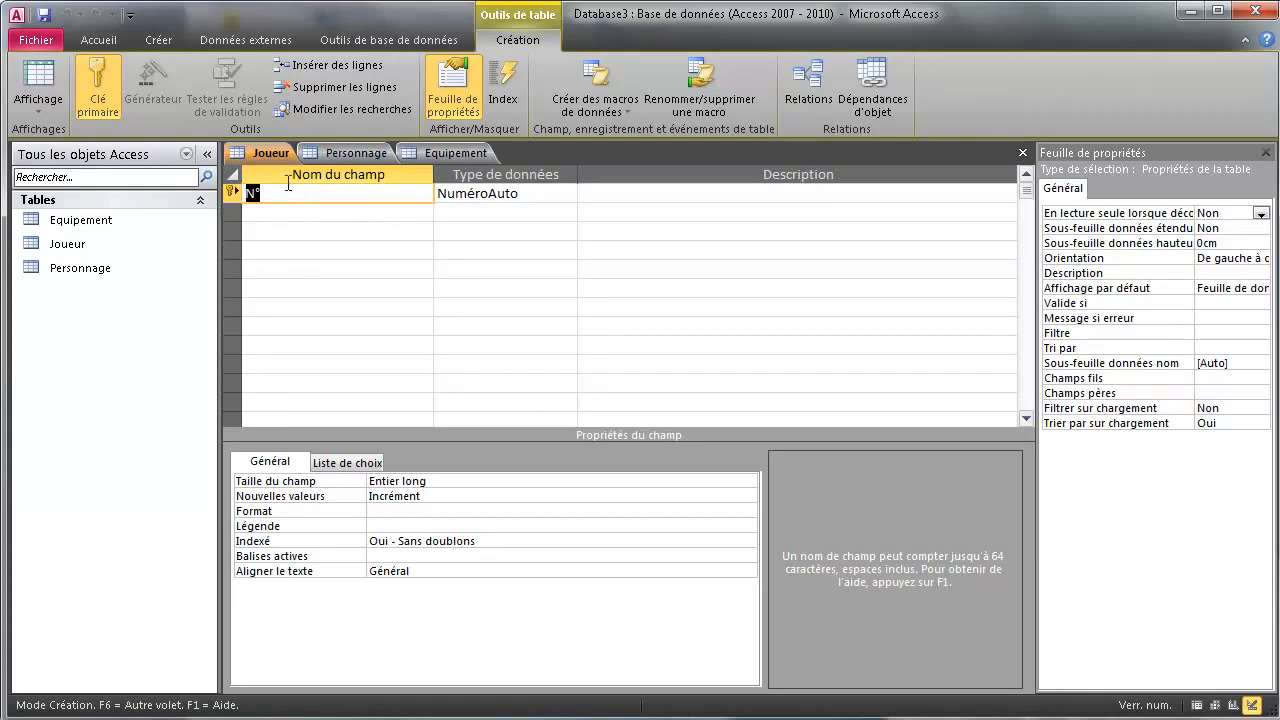
pyautogui.rightClick(229, 199)
pyautogui.click(288, 202)
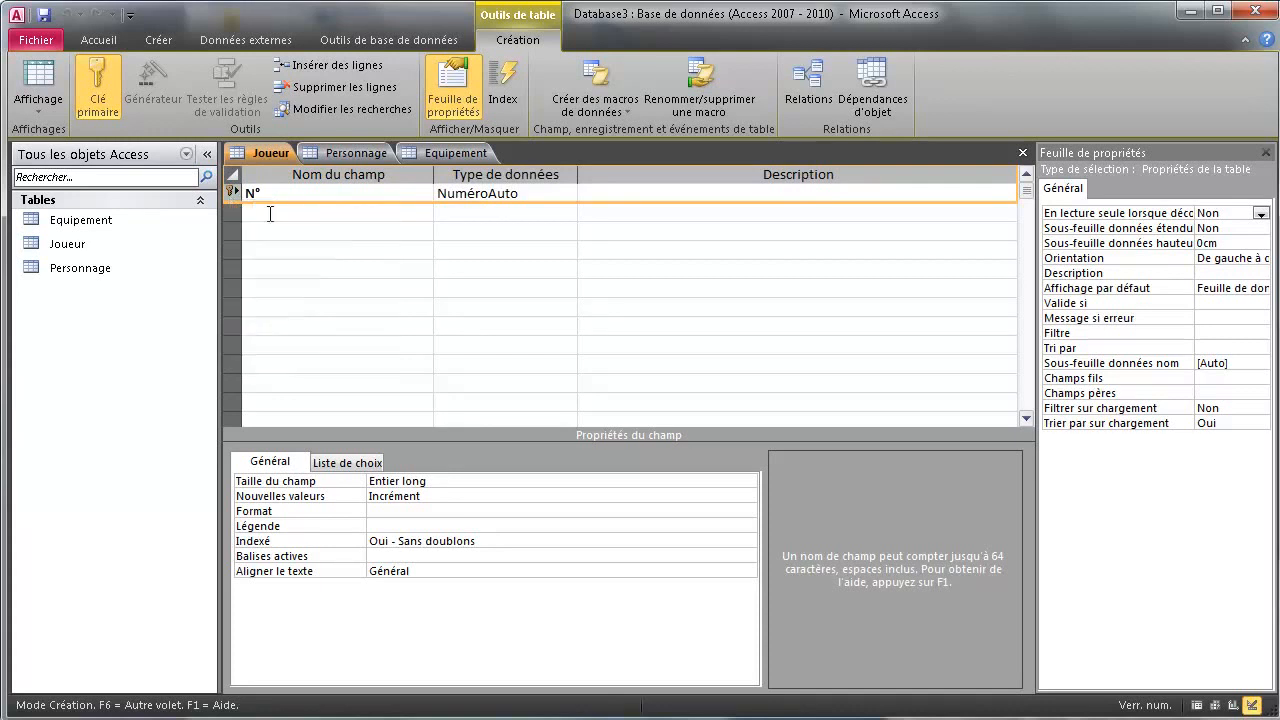
pyautogui.click(288, 201)
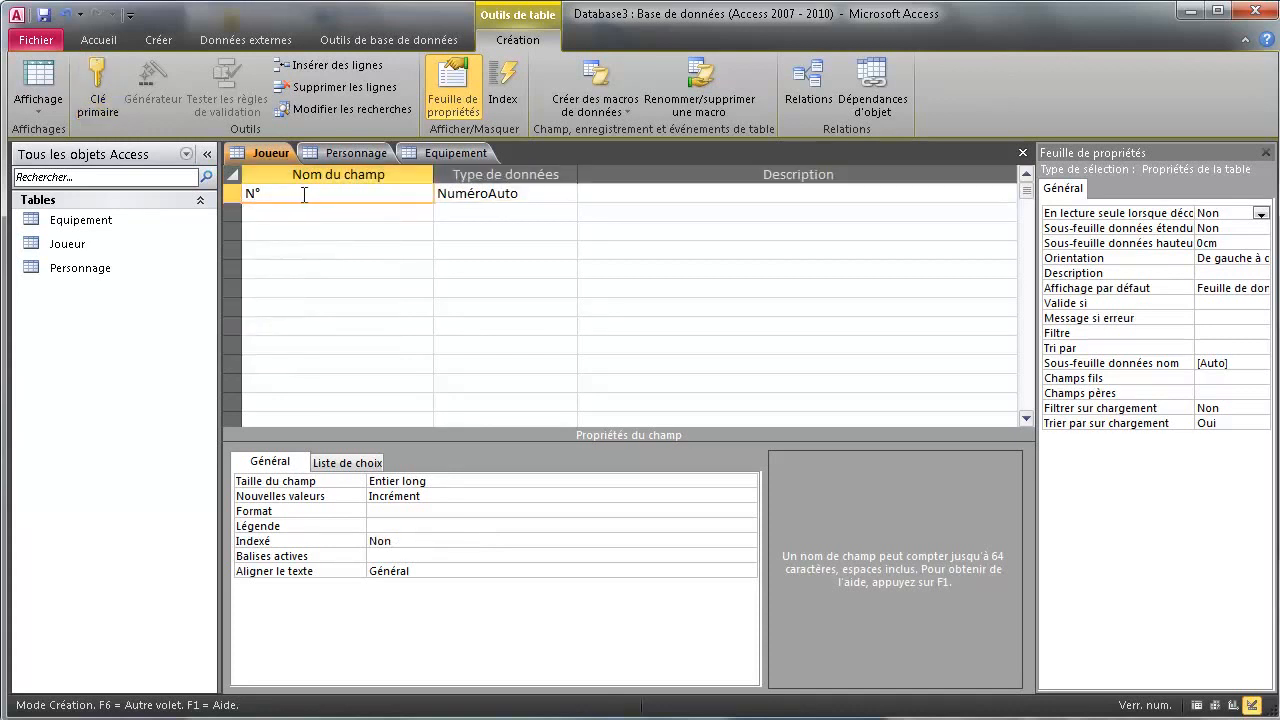
pyautogui.press('BackSpace')
pyautogui.press('BackSpace')
pyautogui.write('Nom')
# Make Nom a Texte field of size 60 with Null interdit set to Oui
pyautogui.click(528, 195)
pyautogui.click(567, 192)
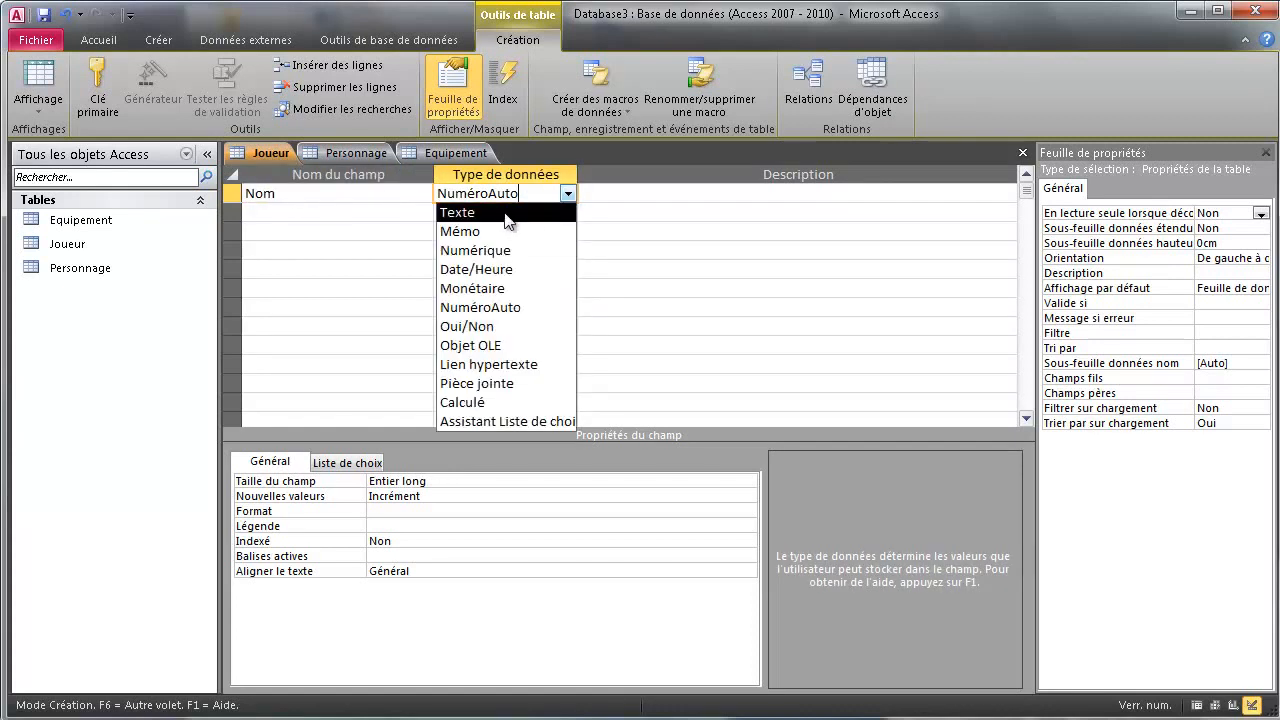
pyautogui.click(506, 210)
pyautogui.click(344, 480)
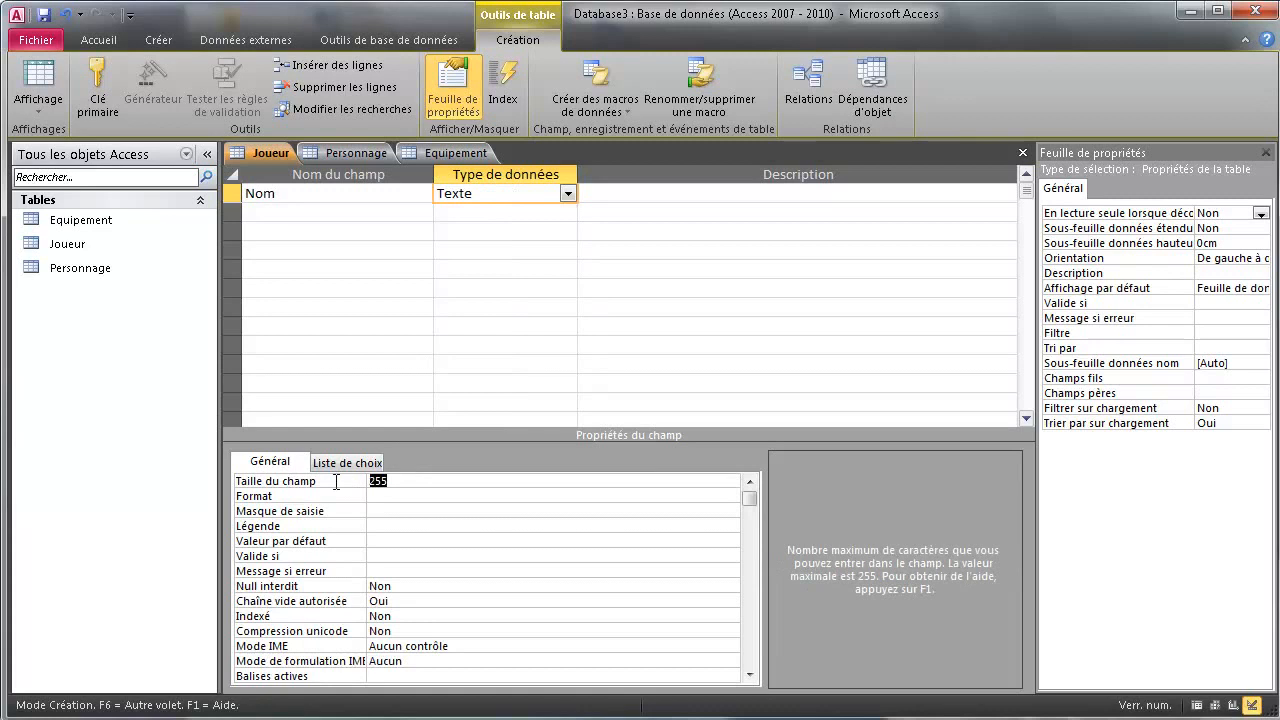
pyautogui.write('60')
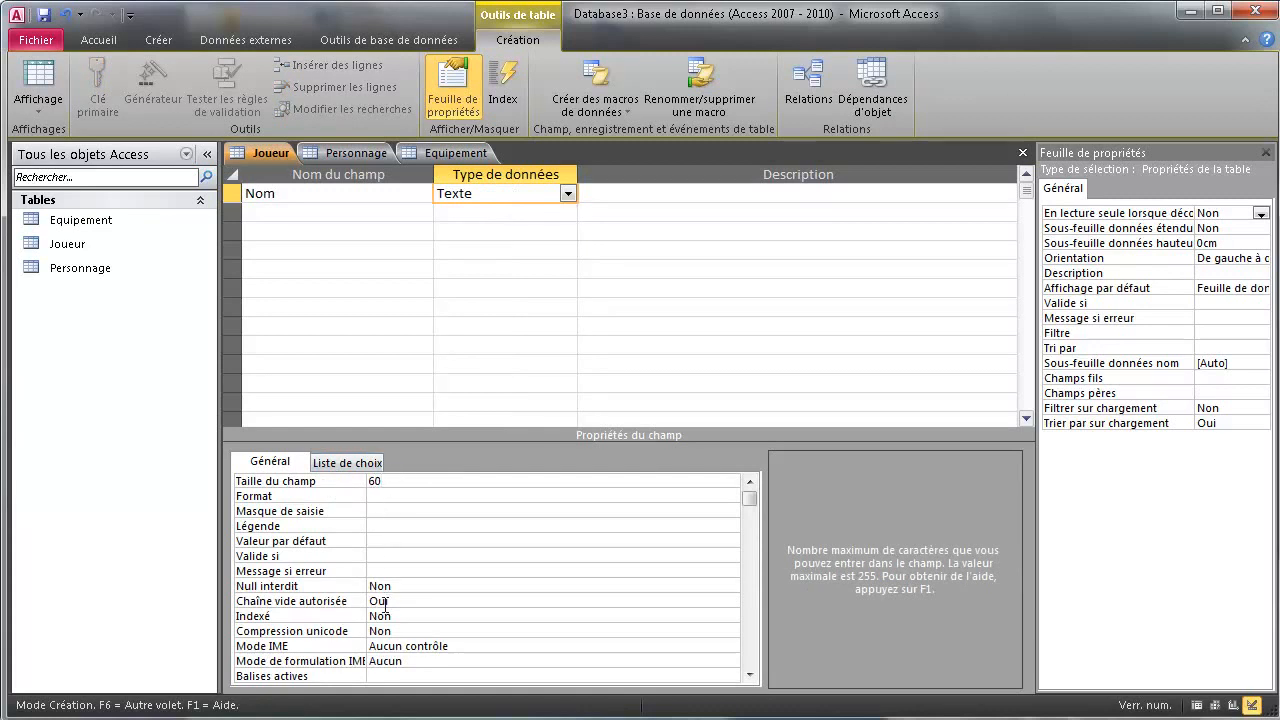
pyautogui.click(400, 586)
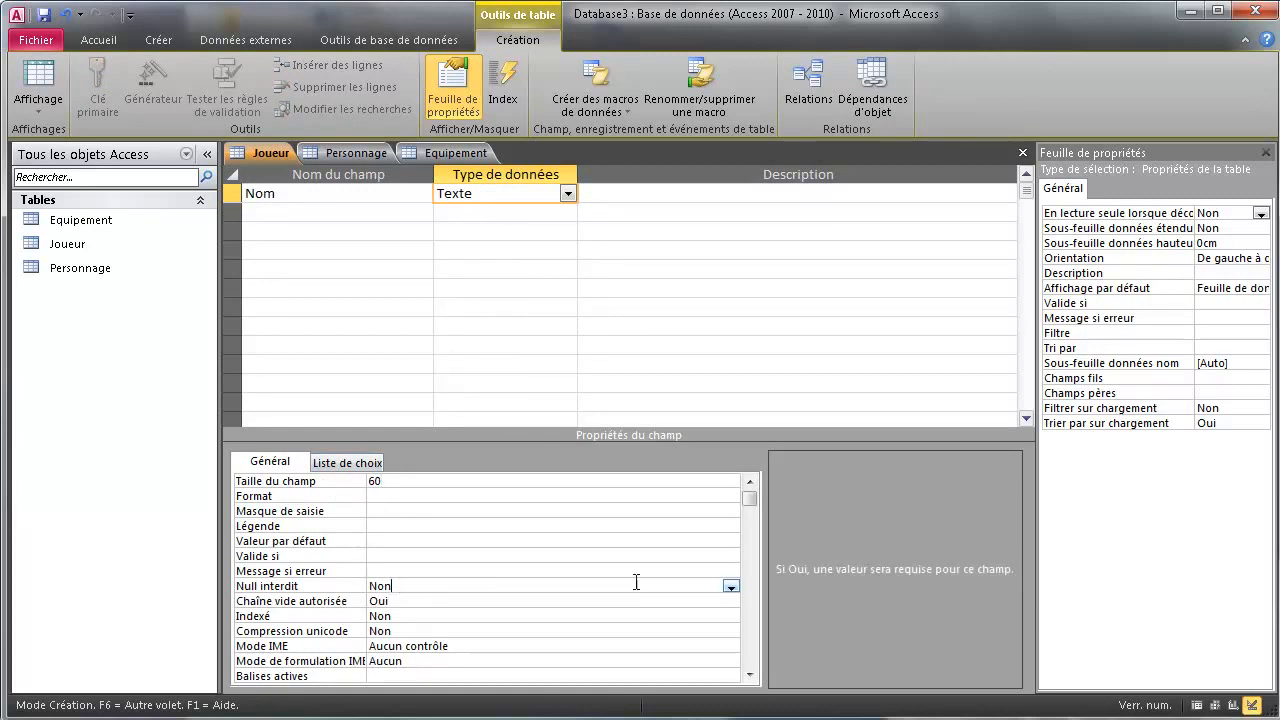
pyautogui.click(731, 586)
pyautogui.click(432, 603)
pyautogui.click(402, 586)
pyautogui.scroll(-1, 365, 614)
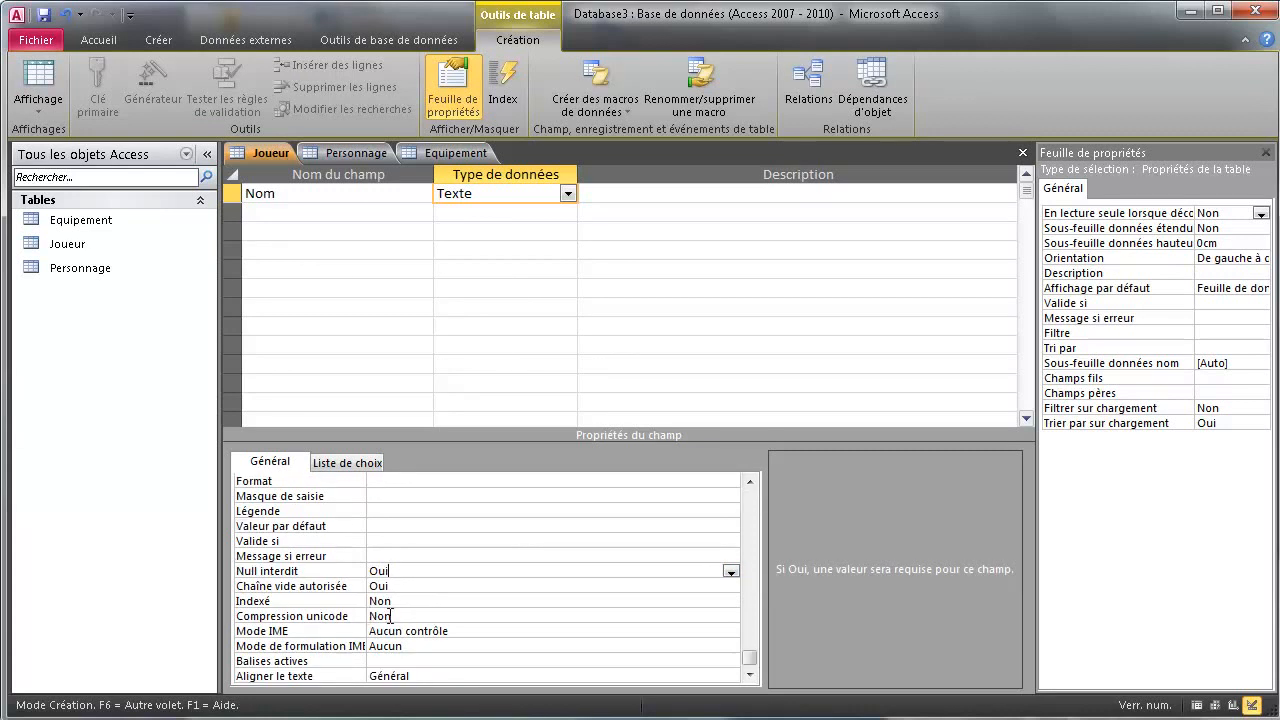
pyautogui.click(306, 214)
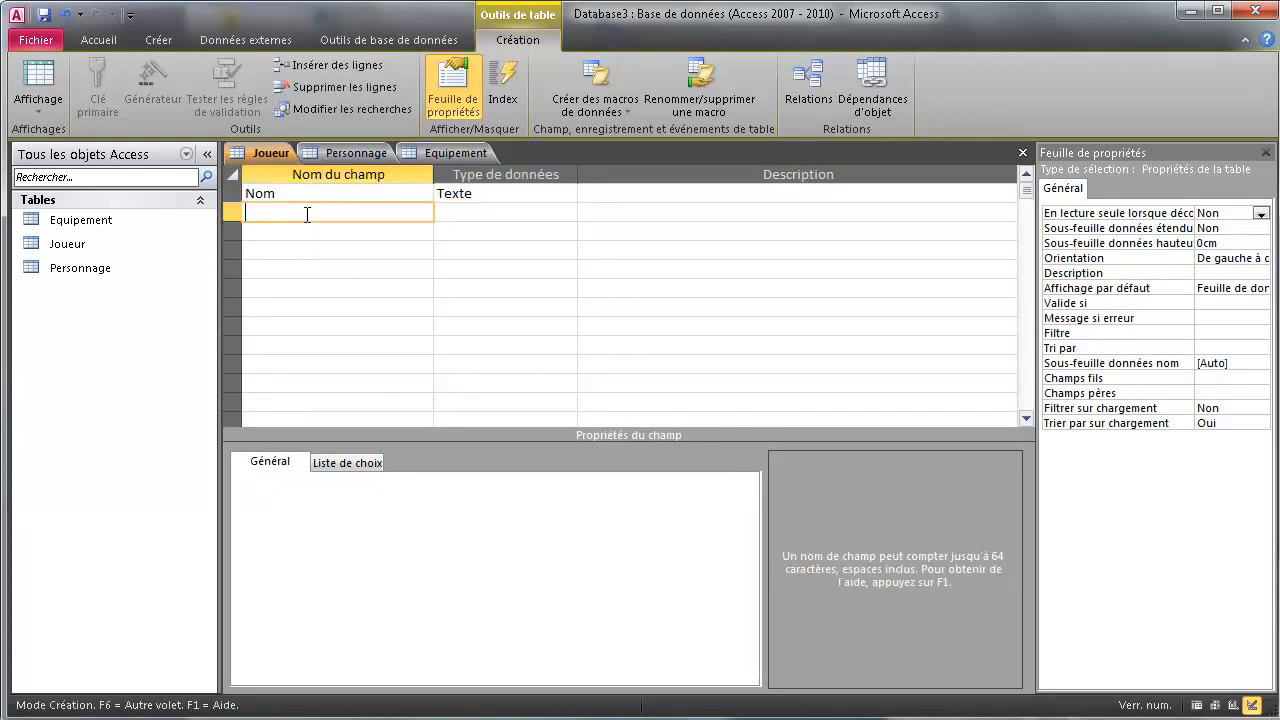
# Add Prenom below Nom as Texte, size 60, with Null interdit set to Oui
pyautogui.write('Prenom')
pyautogui.click(302, 250)
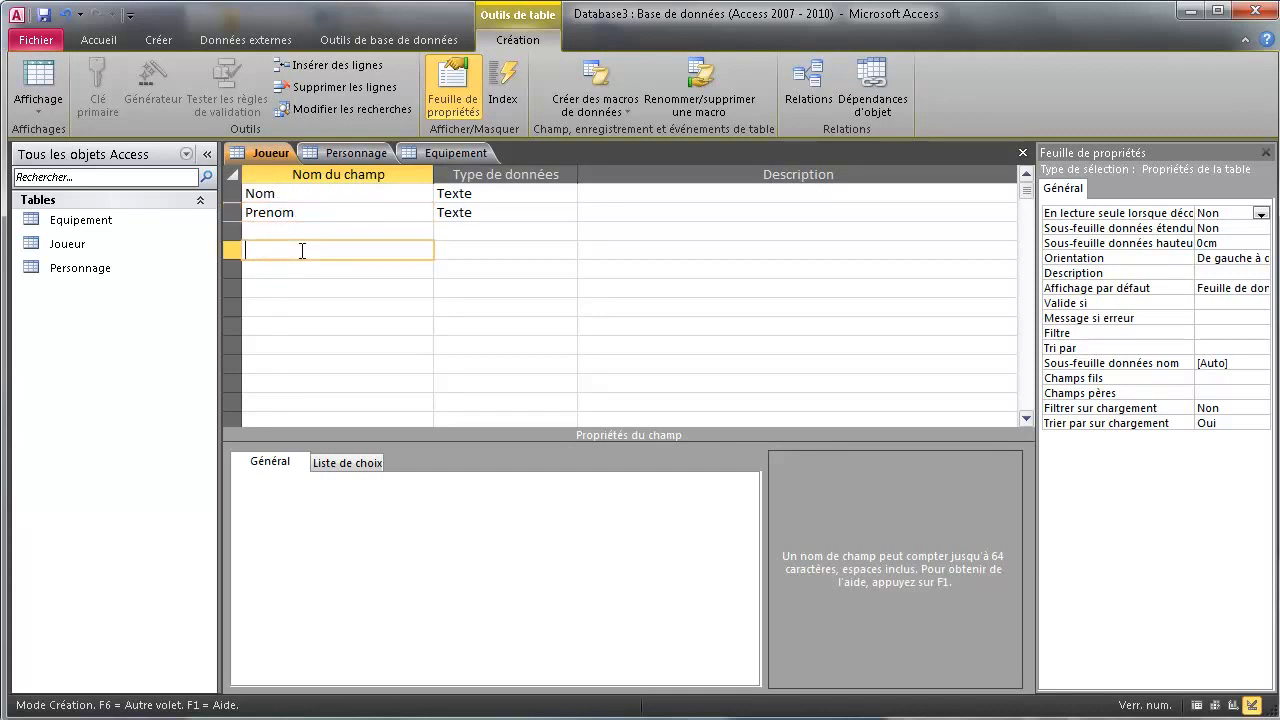
pyautogui.click(258, 193)
pyautogui.moveTo(288, 192); pyautogui.dragTo(258, 212)
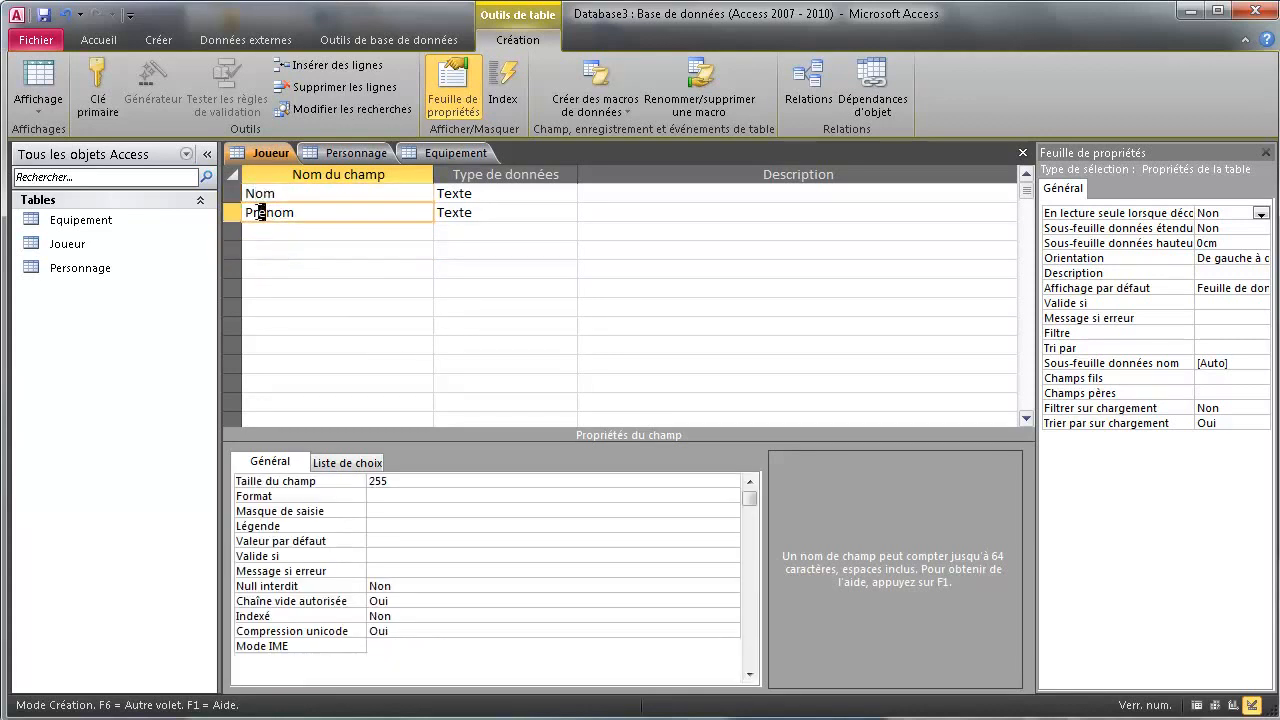
pyautogui.click(323, 219)
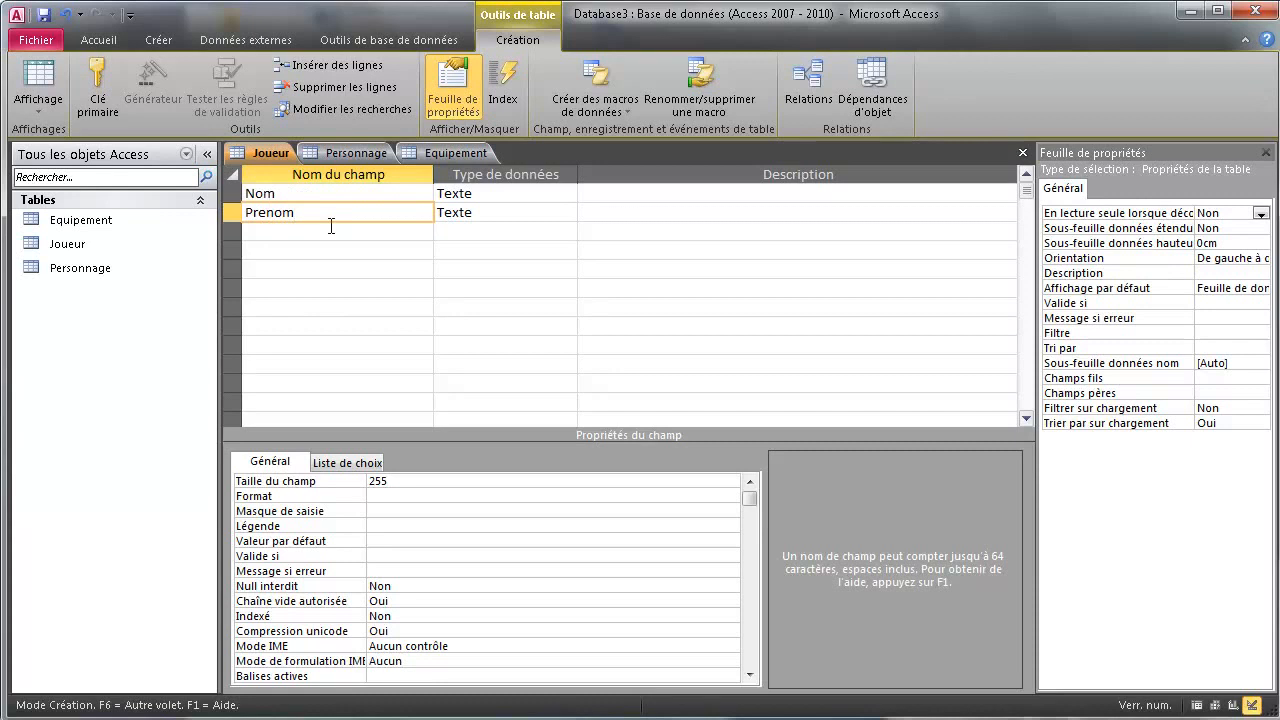
pyautogui.click(558, 211)
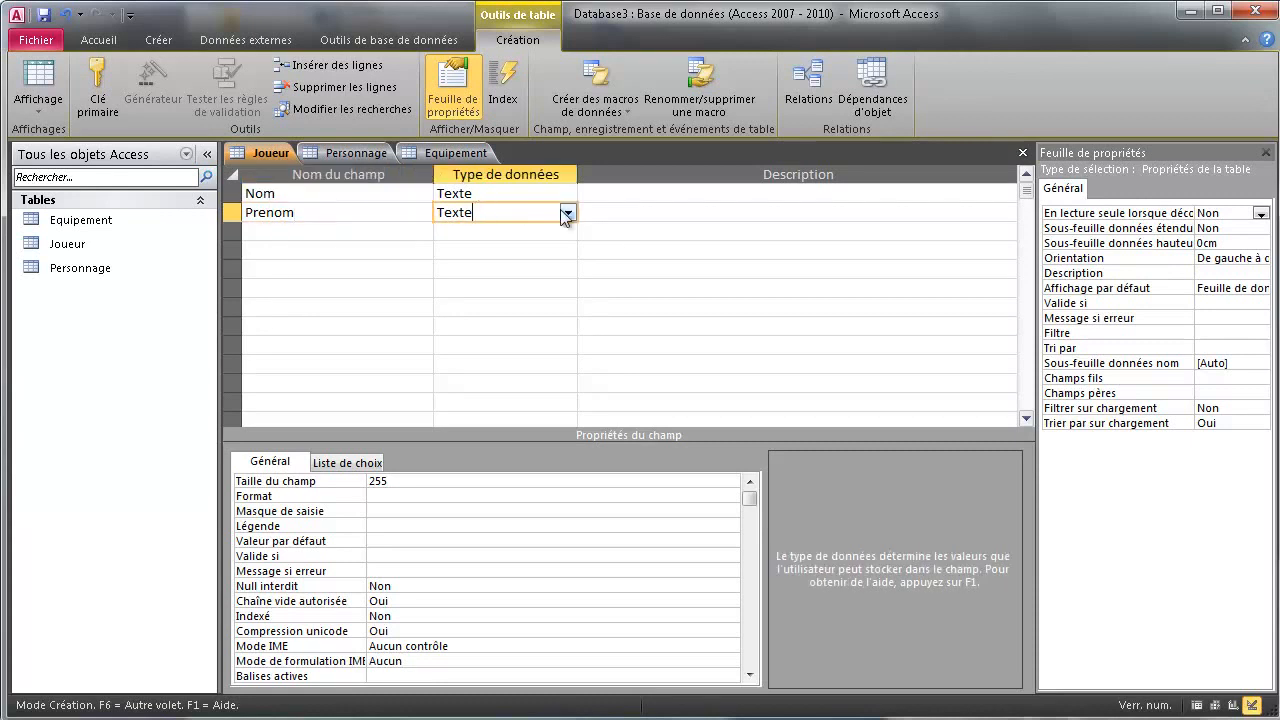
pyautogui.doubleClick(376, 481)
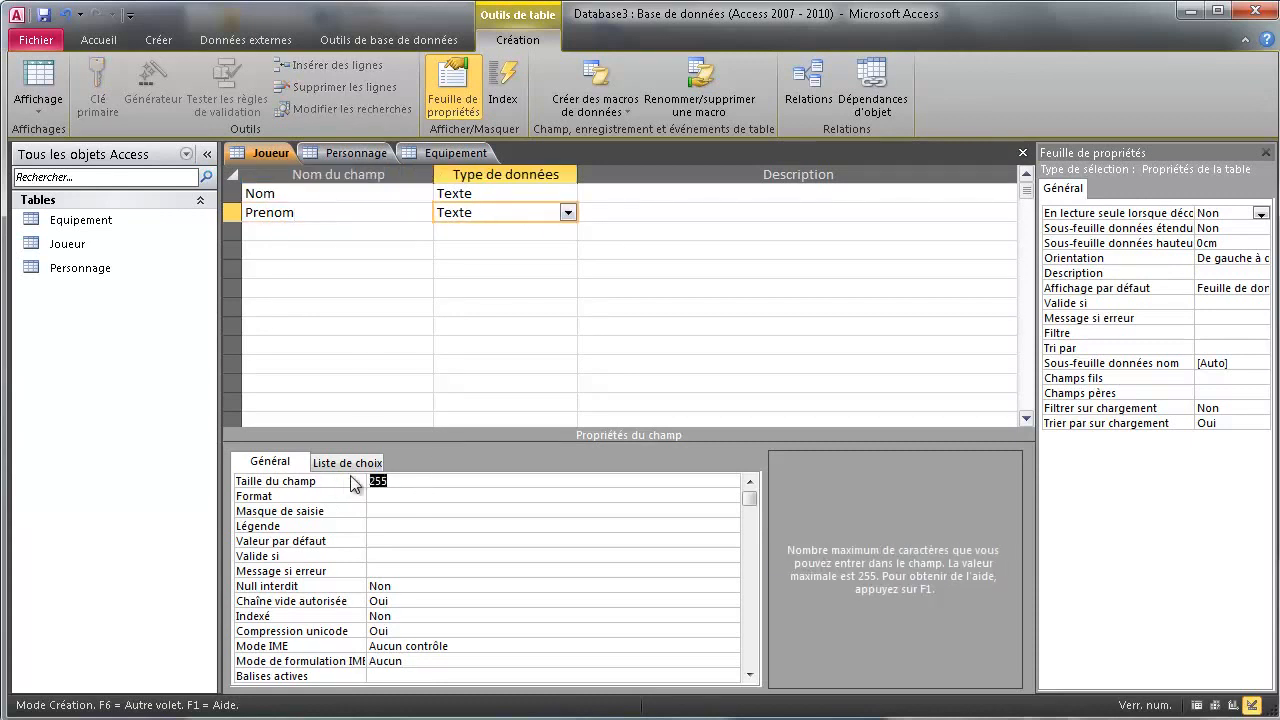
pyautogui.write('60')
pyautogui.click(406, 590)
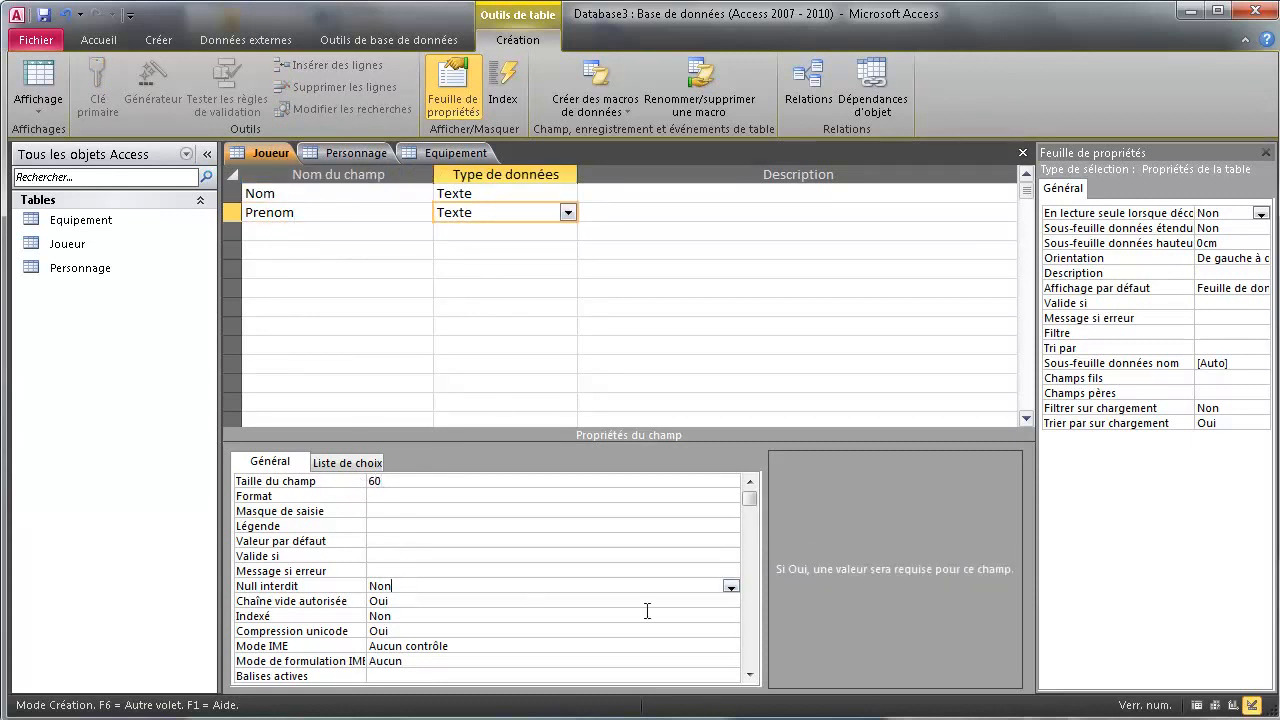
pyautogui.click(731, 586)
pyautogui.click(444, 602)
pyautogui.click(305, 252)
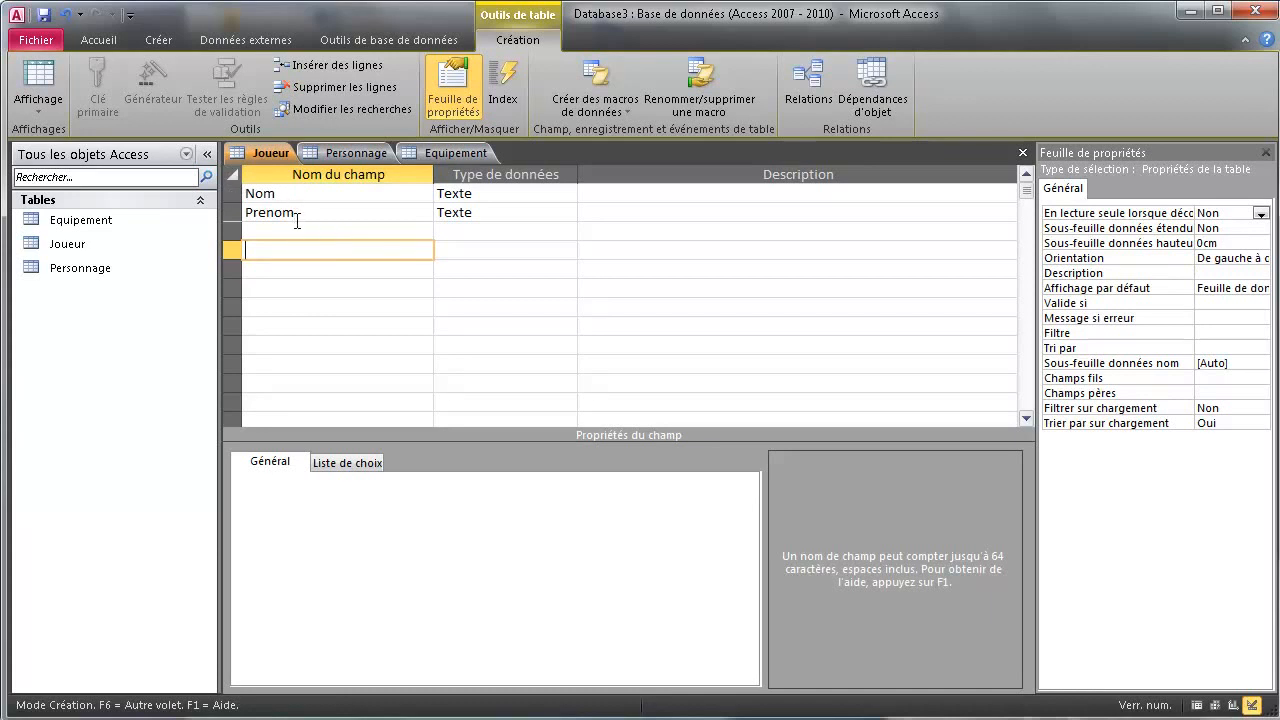
# Select the Nom and Prenom rows and set them as a combined Clé primaire
pyautogui.moveTo(232, 189); pyautogui.dragTo(233, 211)
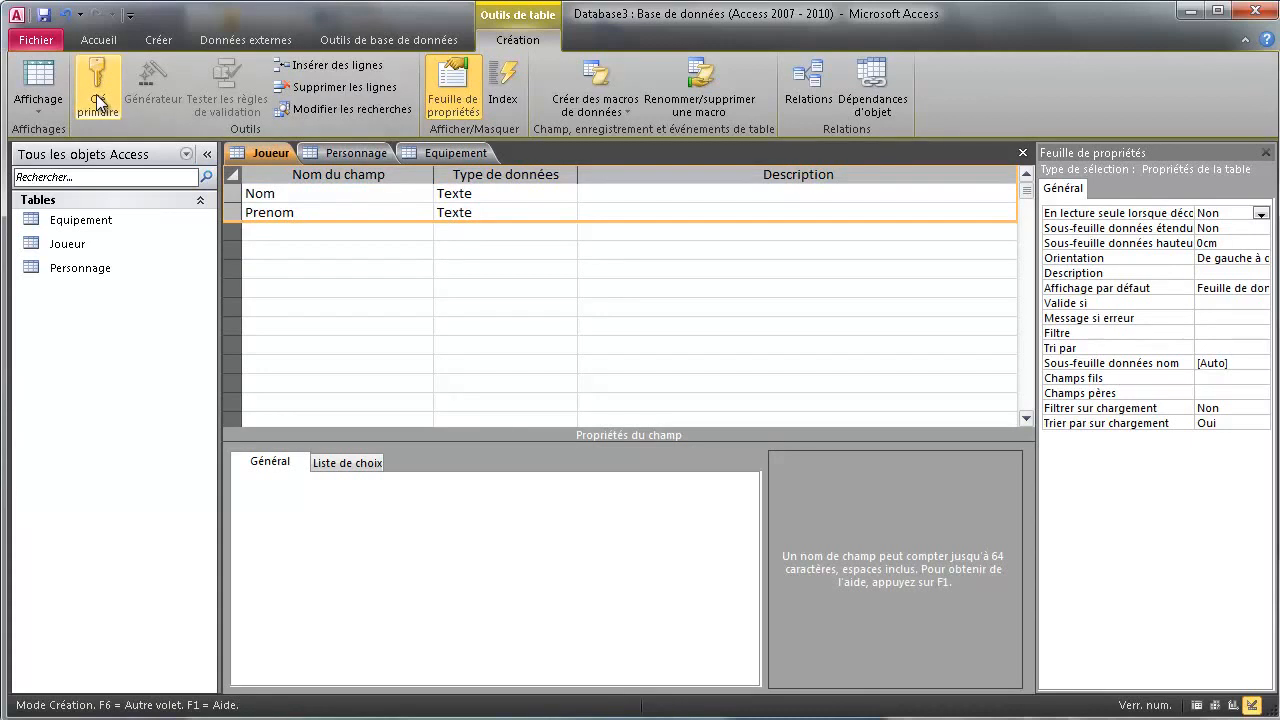
pyautogui.click(98, 100)
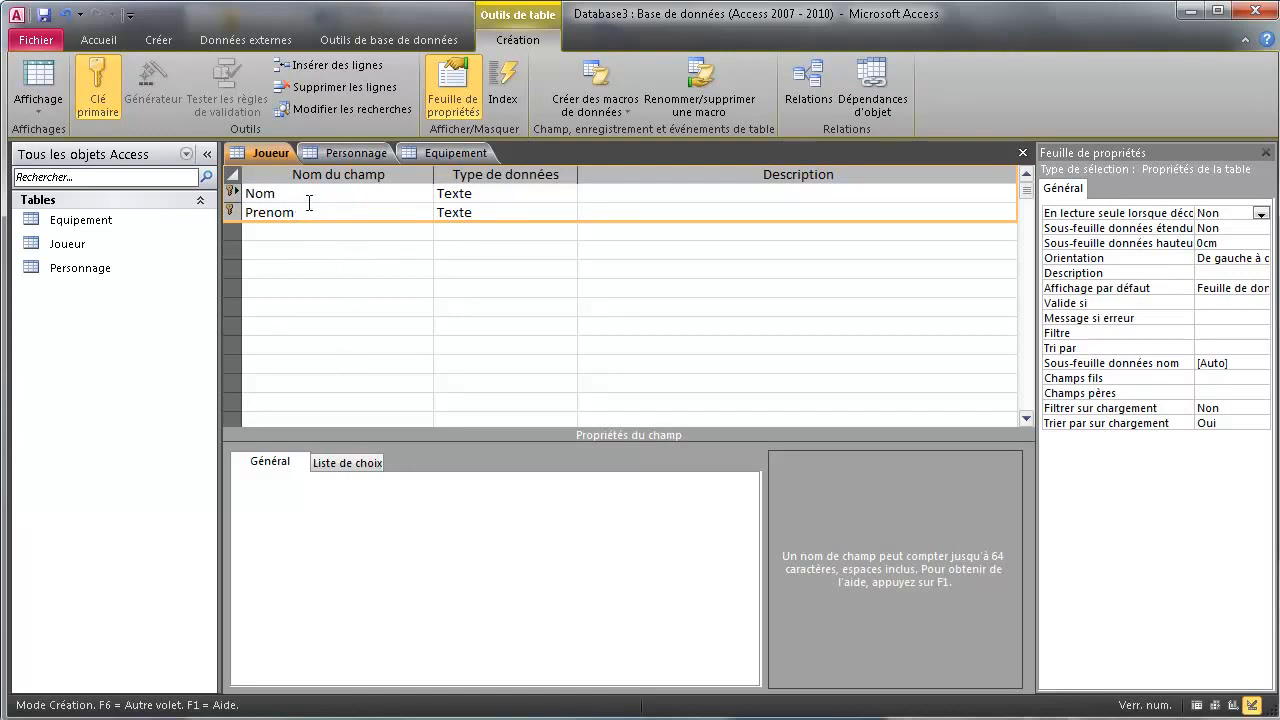
pyautogui.click(267, 233)
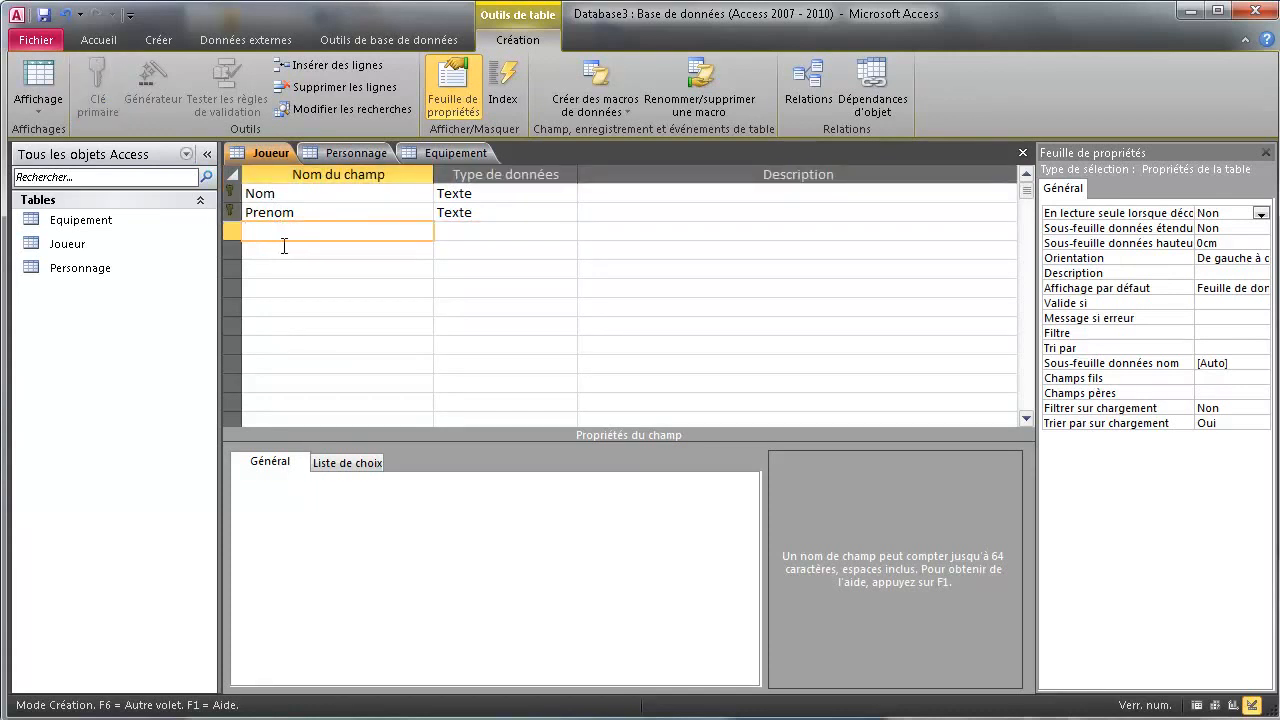
# Add an Age field with data type Numérique
pyautogui.write('Age')
pyautogui.click(570, 232)
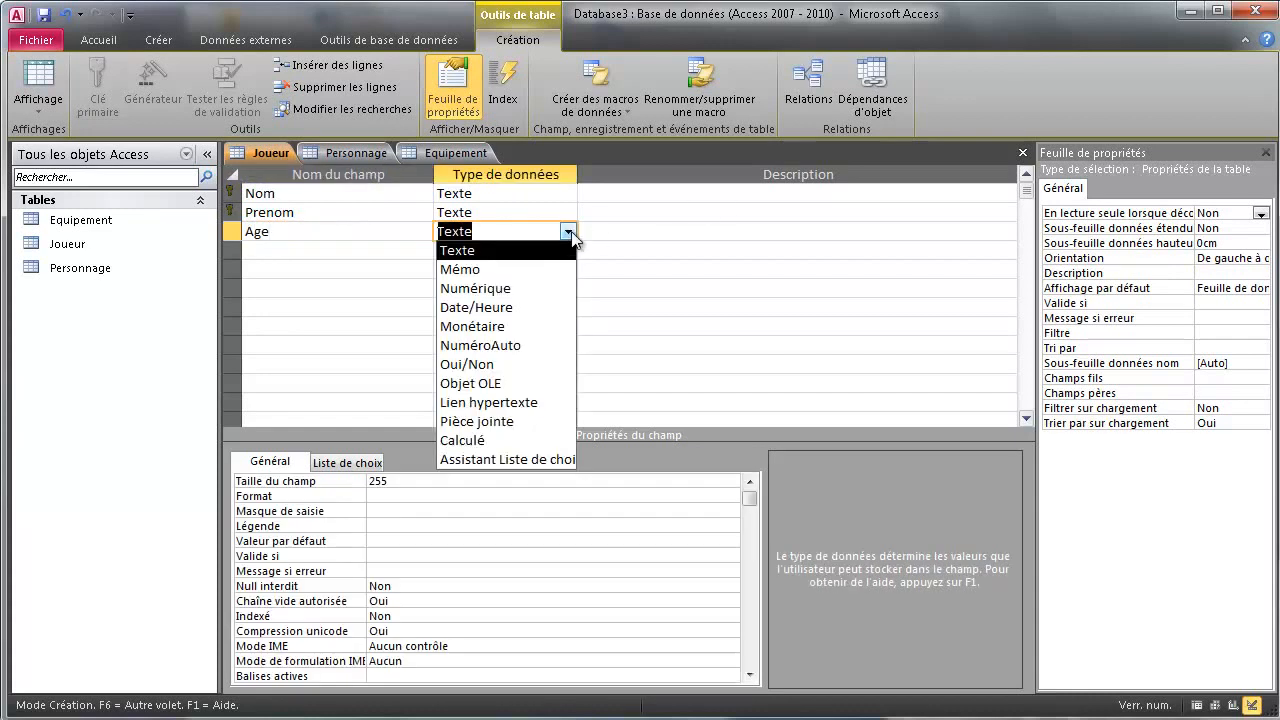
pyautogui.click(480, 287)
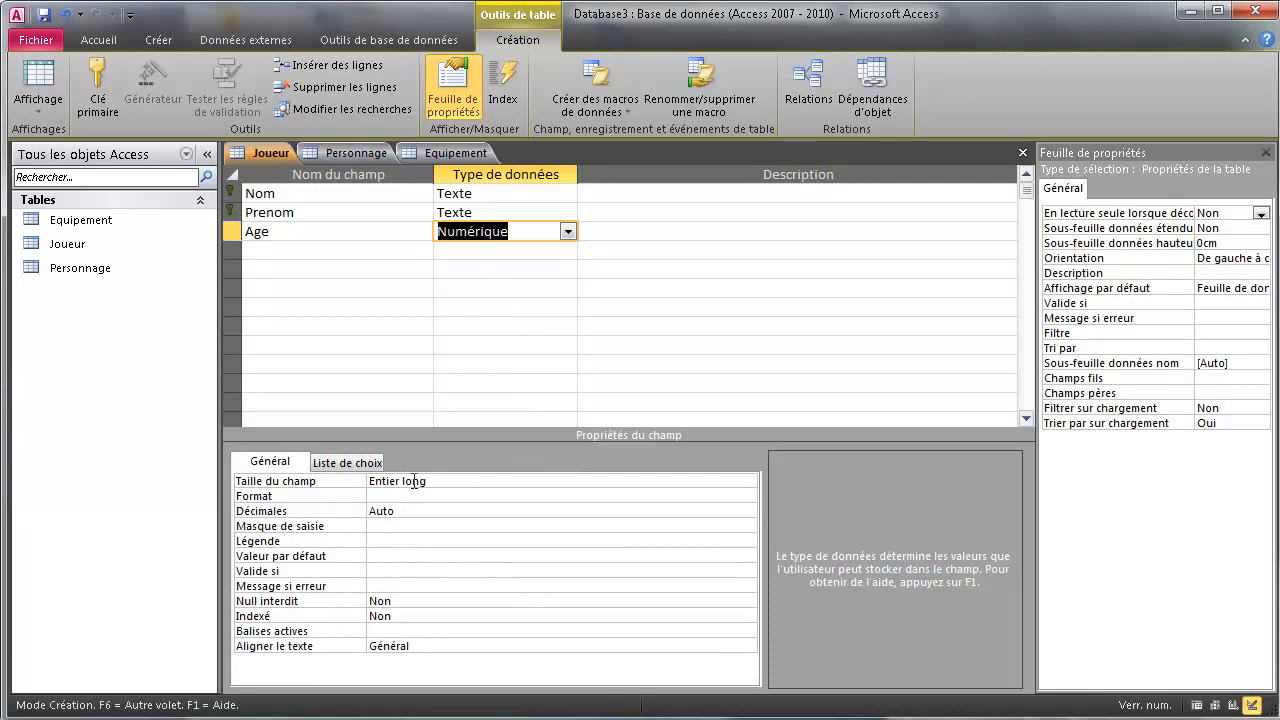
pyautogui.click(272, 250)
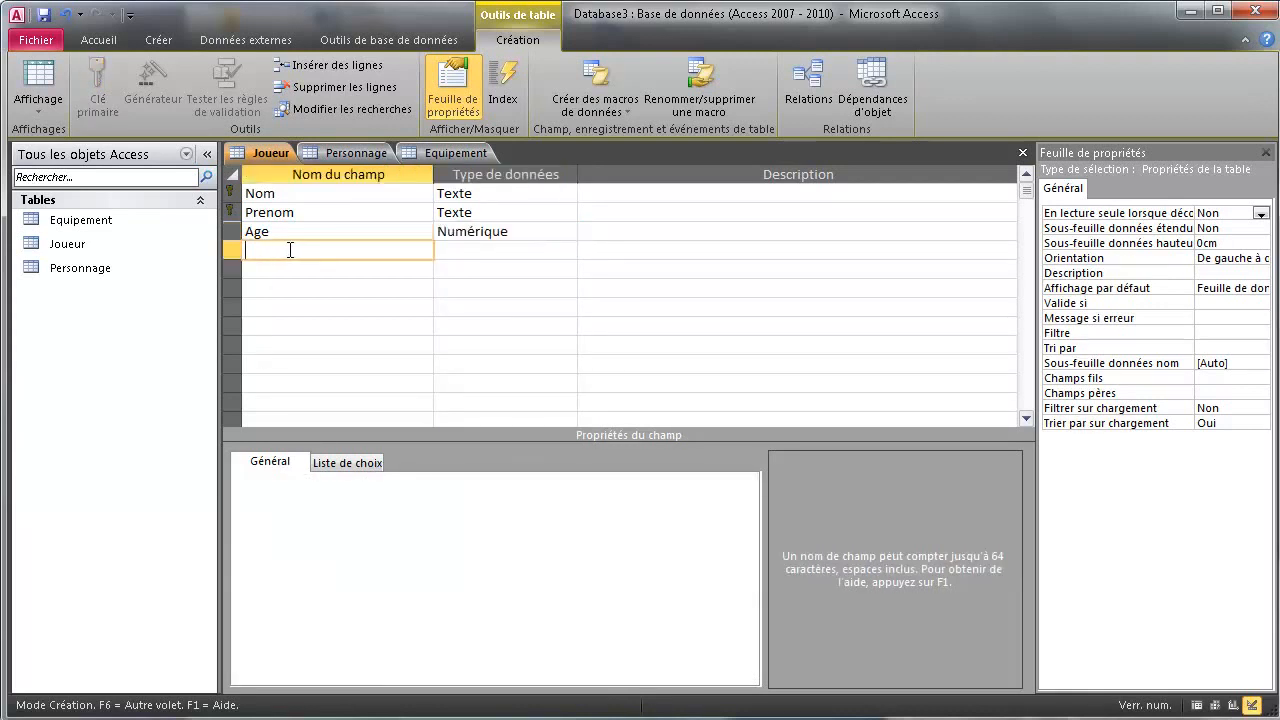
# Add a Mail Texte field of size 60 with Null interdit set to Oui
pyautogui.write('Mail')
pyautogui.click(569, 254)
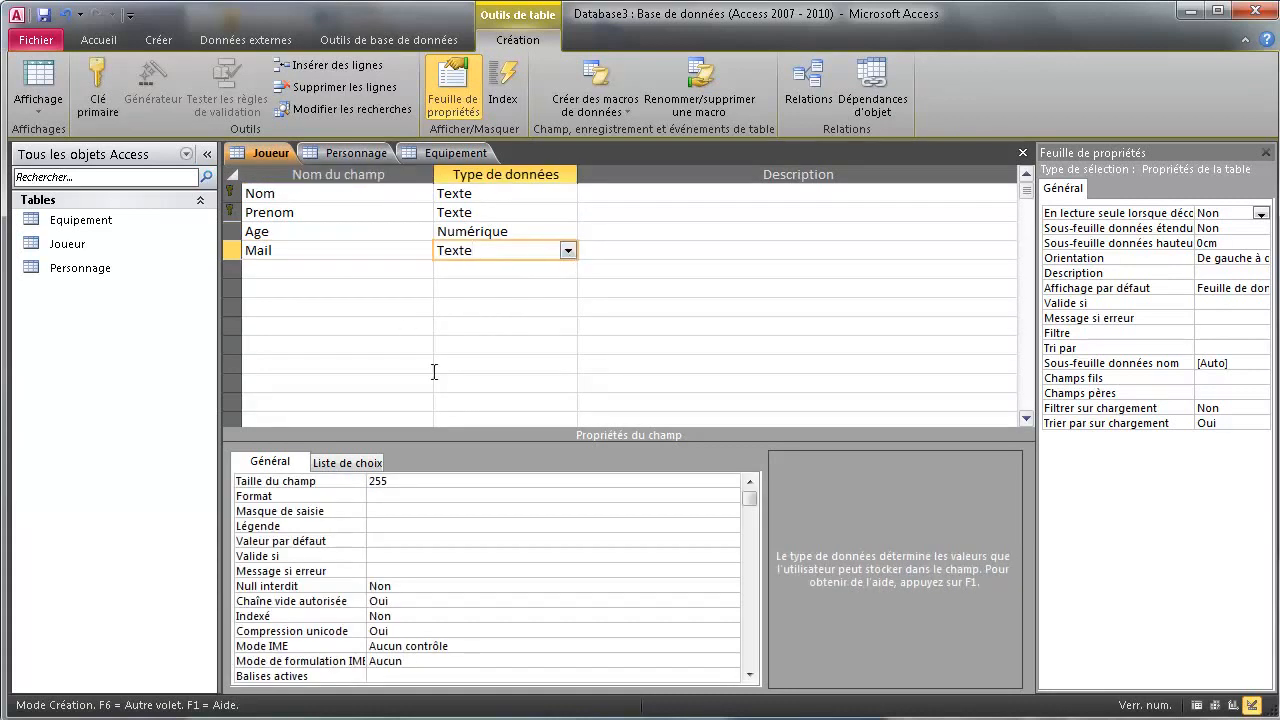
pyautogui.click(347, 476)
pyautogui.doubleClick(401, 480)
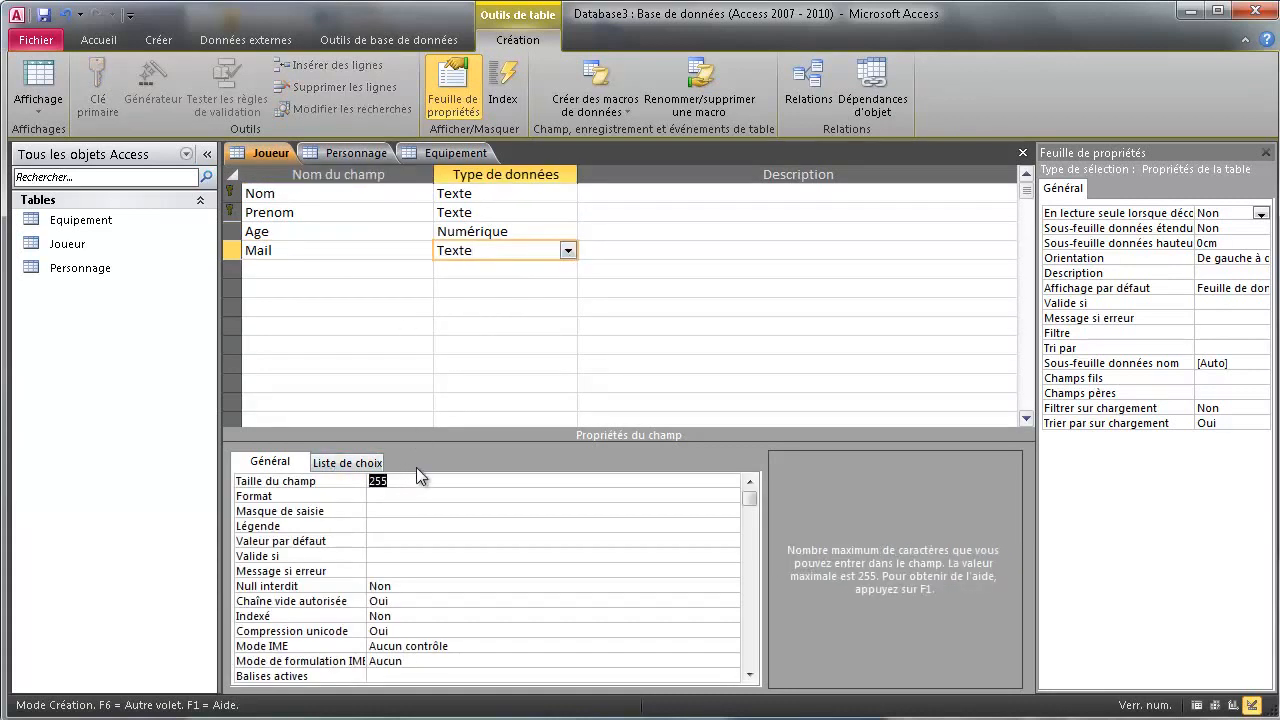
pyautogui.write('60')
pyautogui.click(416, 585)
pyautogui.click(731, 587)
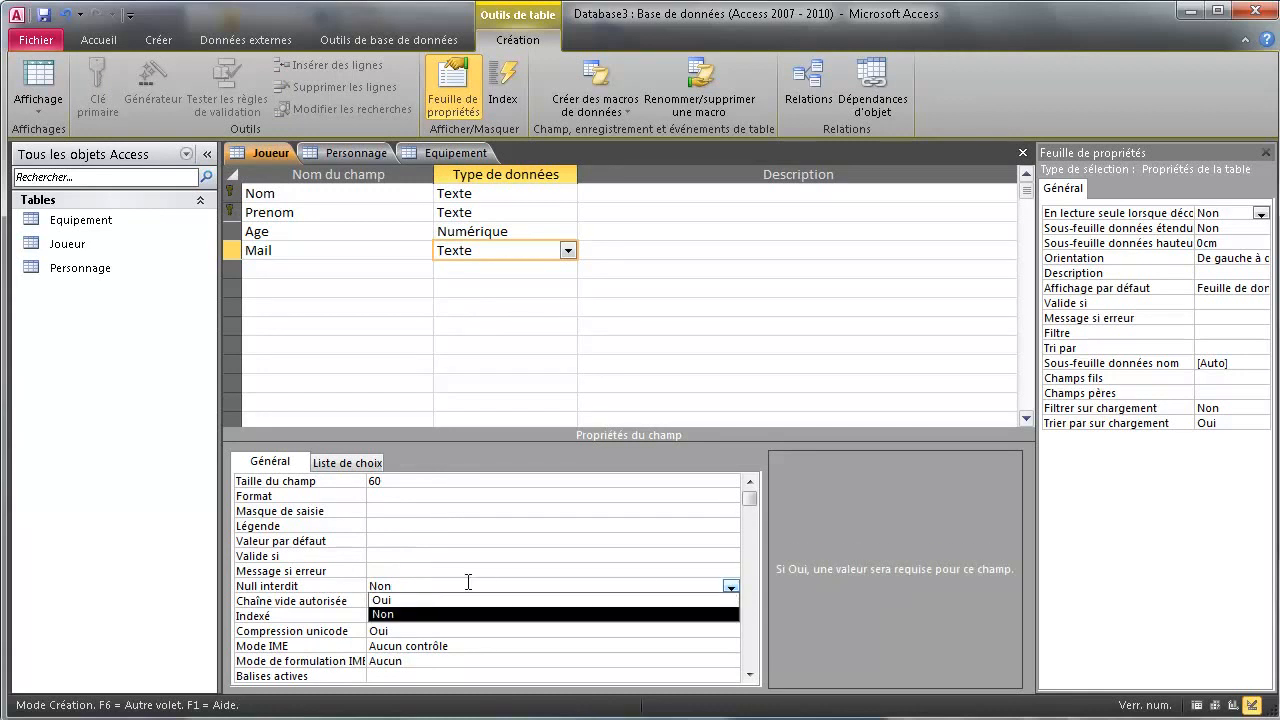
pyautogui.click(437, 600)
pyautogui.click(303, 268)
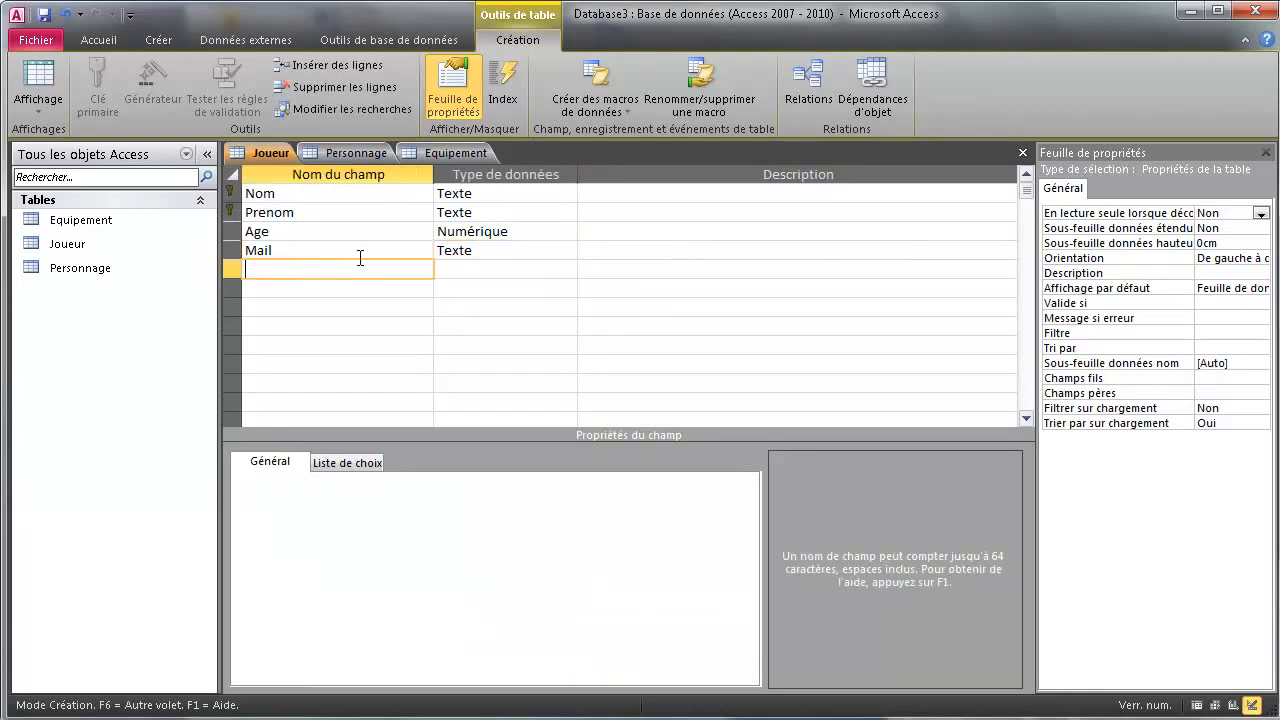
# Set Null interdit to Oui for the Age field
pyautogui.click(526, 238)
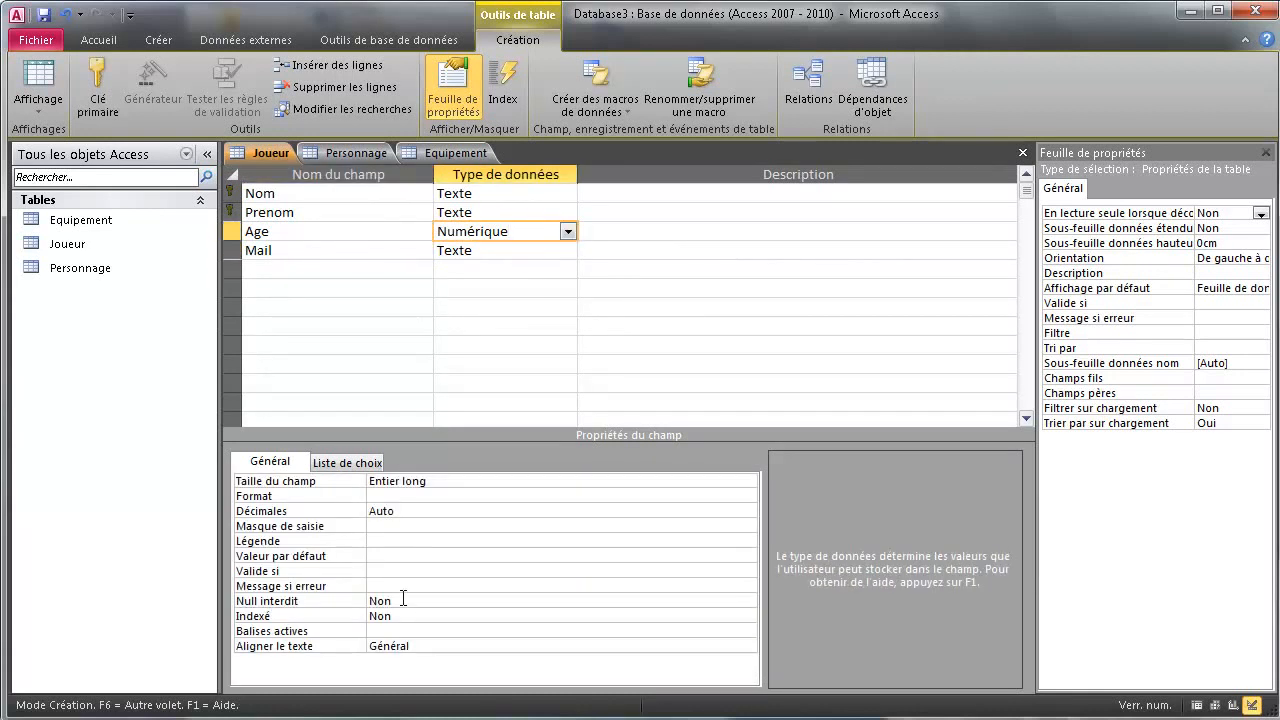
pyautogui.click(402, 598)
pyautogui.click(749, 601)
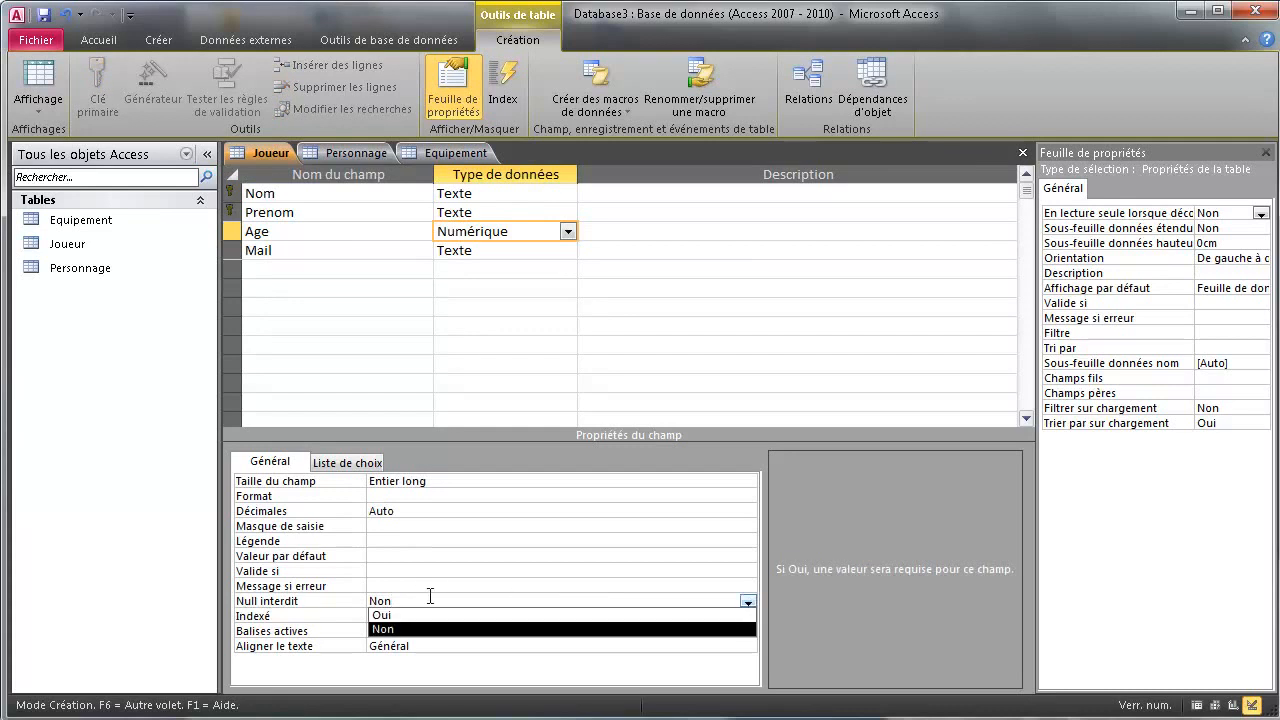
pyautogui.click(414, 616)
pyautogui.click(268, 270)
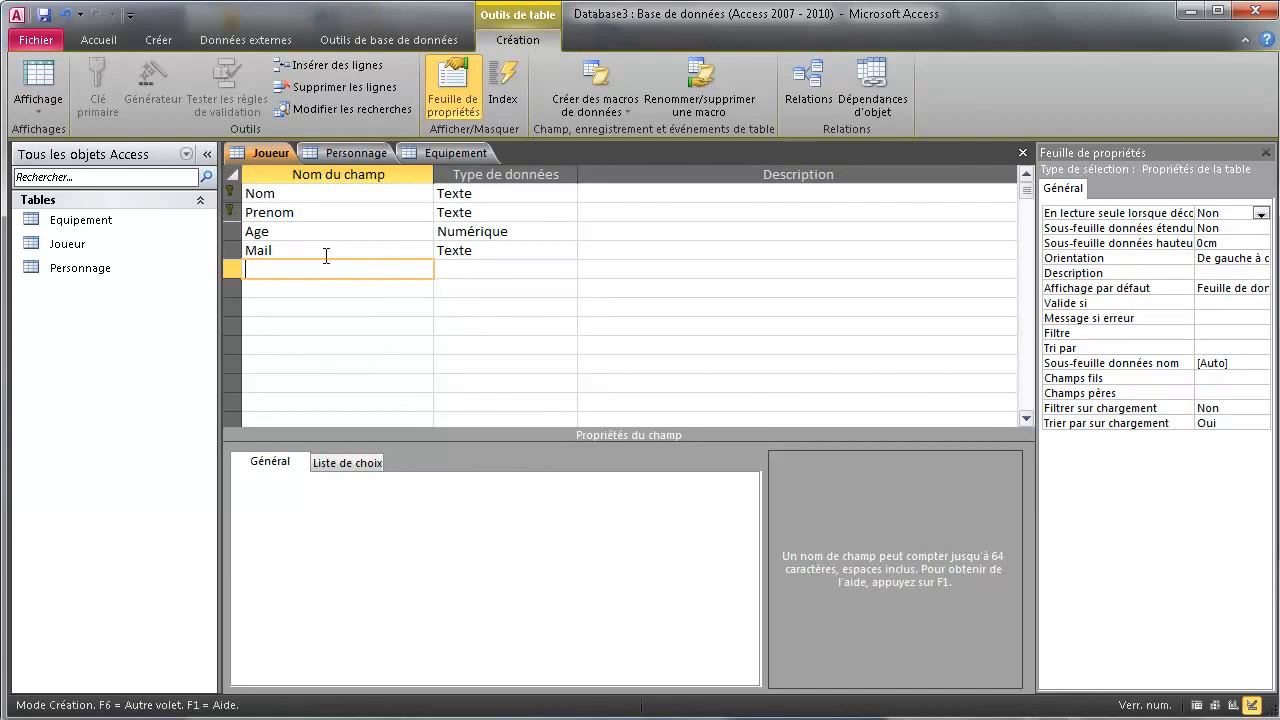
# Add a Pass Texte field of size 60 with Null interdit set to Oui
pyautogui.write('Pass')
pyautogui.click(493, 275)
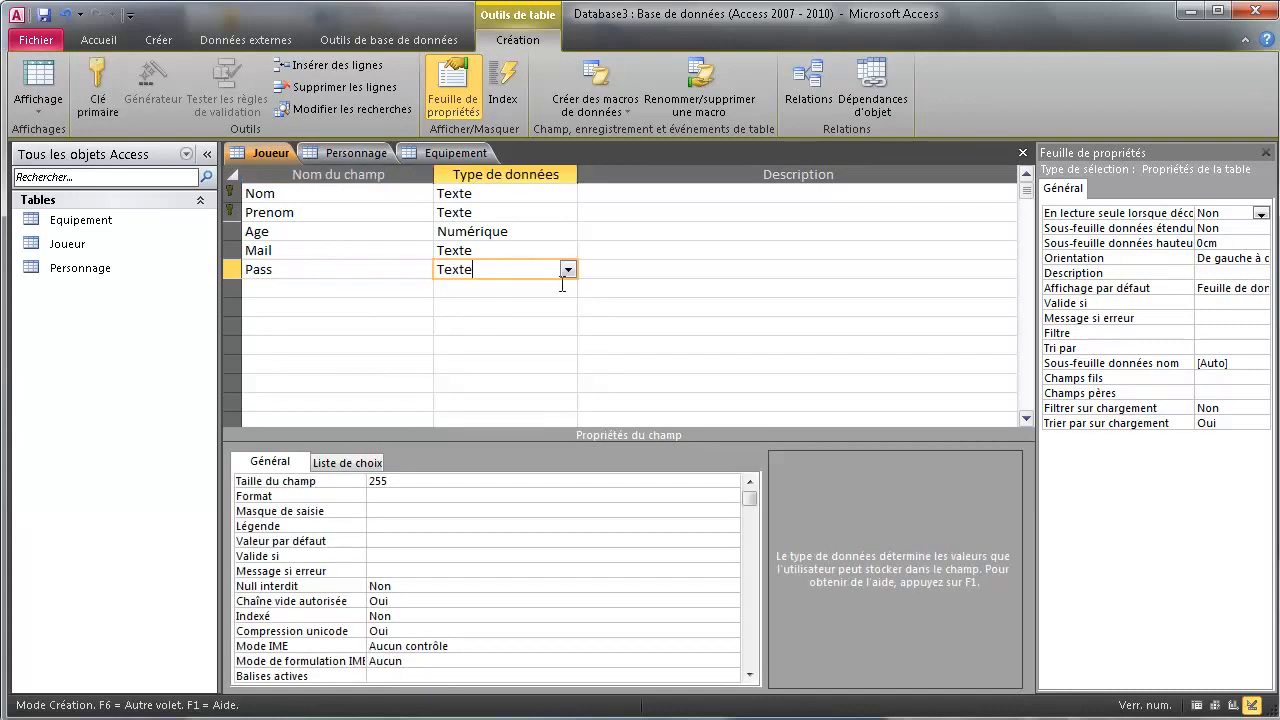
pyautogui.doubleClick(378, 481)
pyautogui.write('60')
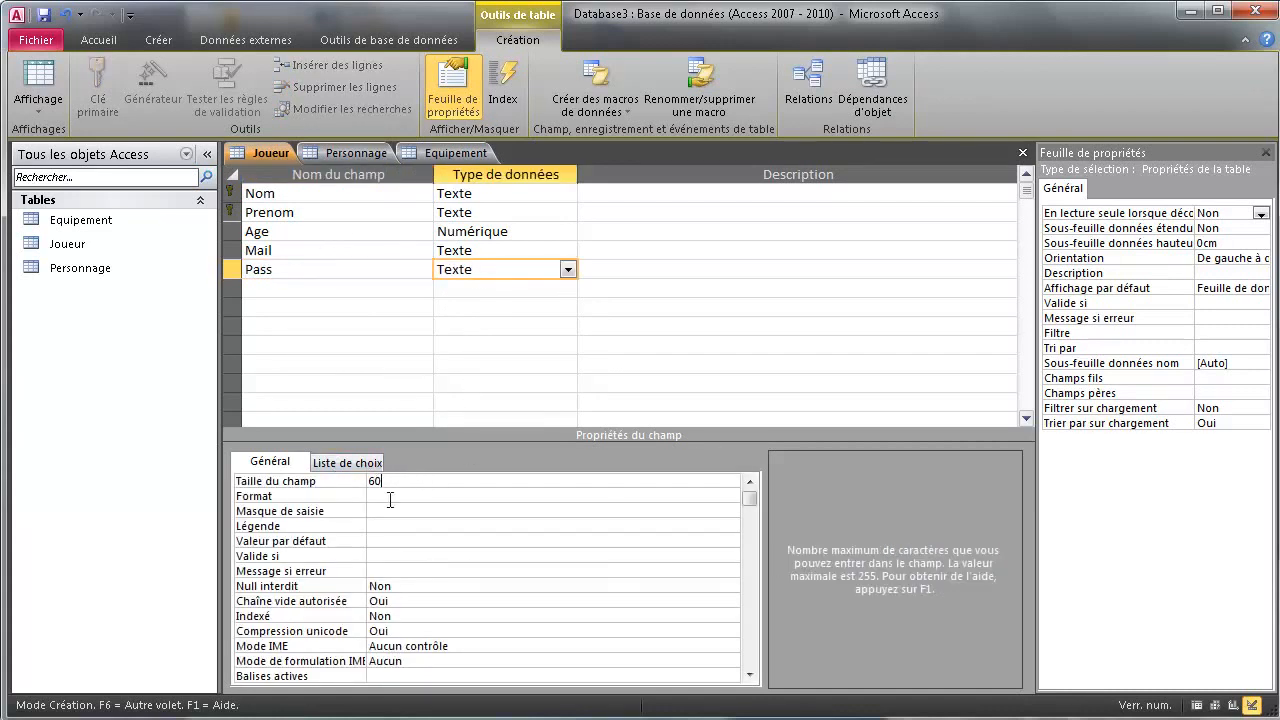
pyautogui.click(402, 590)
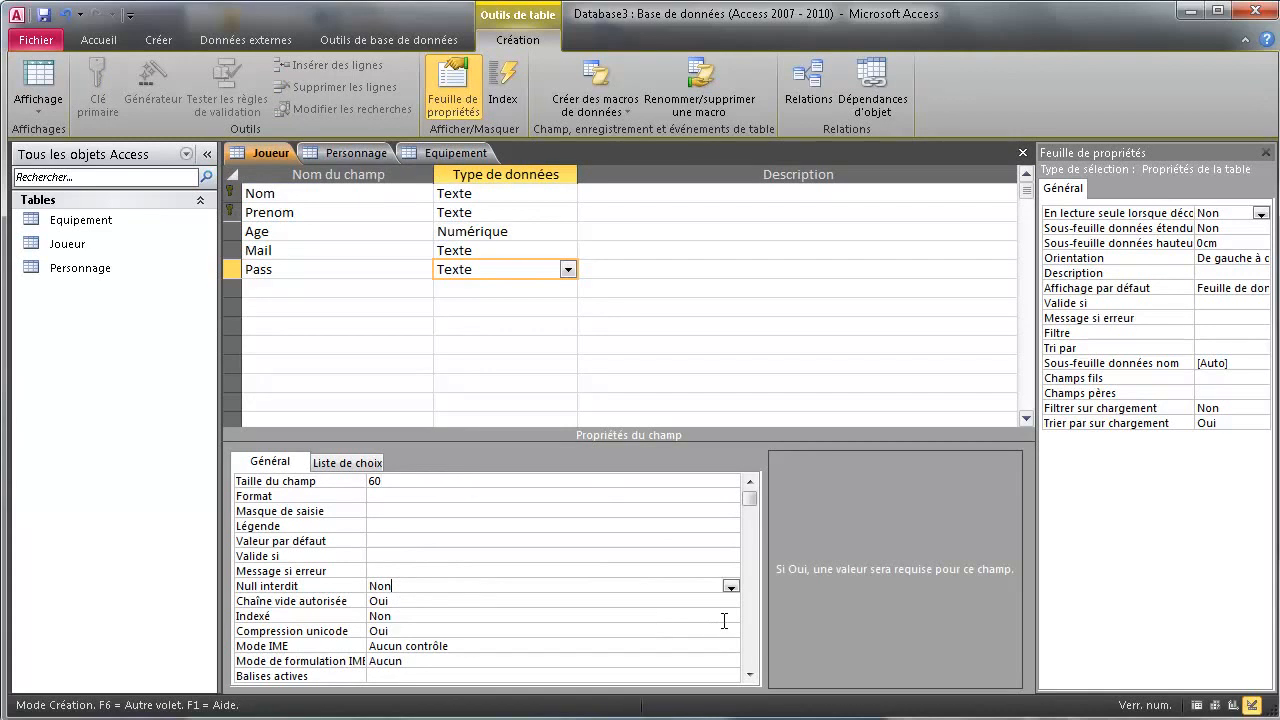
pyautogui.click(731, 586)
pyautogui.click(412, 603)
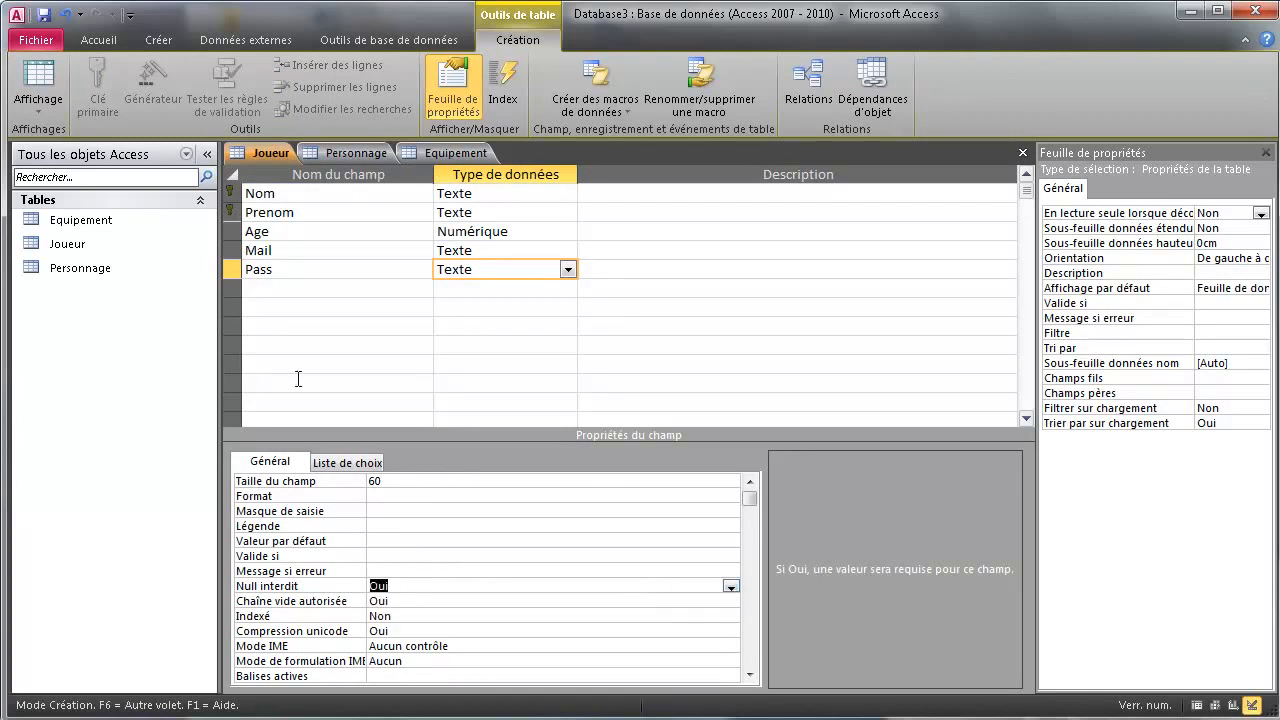
pyautogui.click(278, 288)
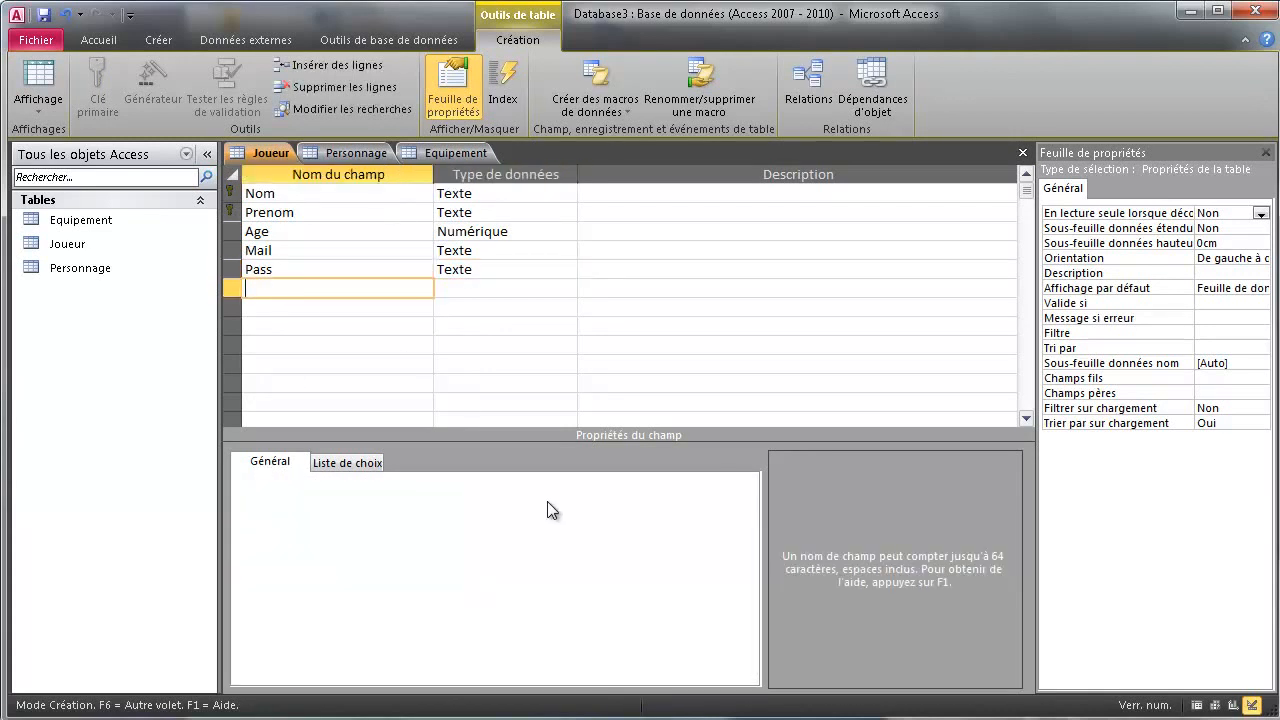
# Add a Personnage field of size 60 with Null interdit set to Oui
pyautogui.write('Personnage')
pyautogui.press('Tab')
pyautogui.click(561, 288)
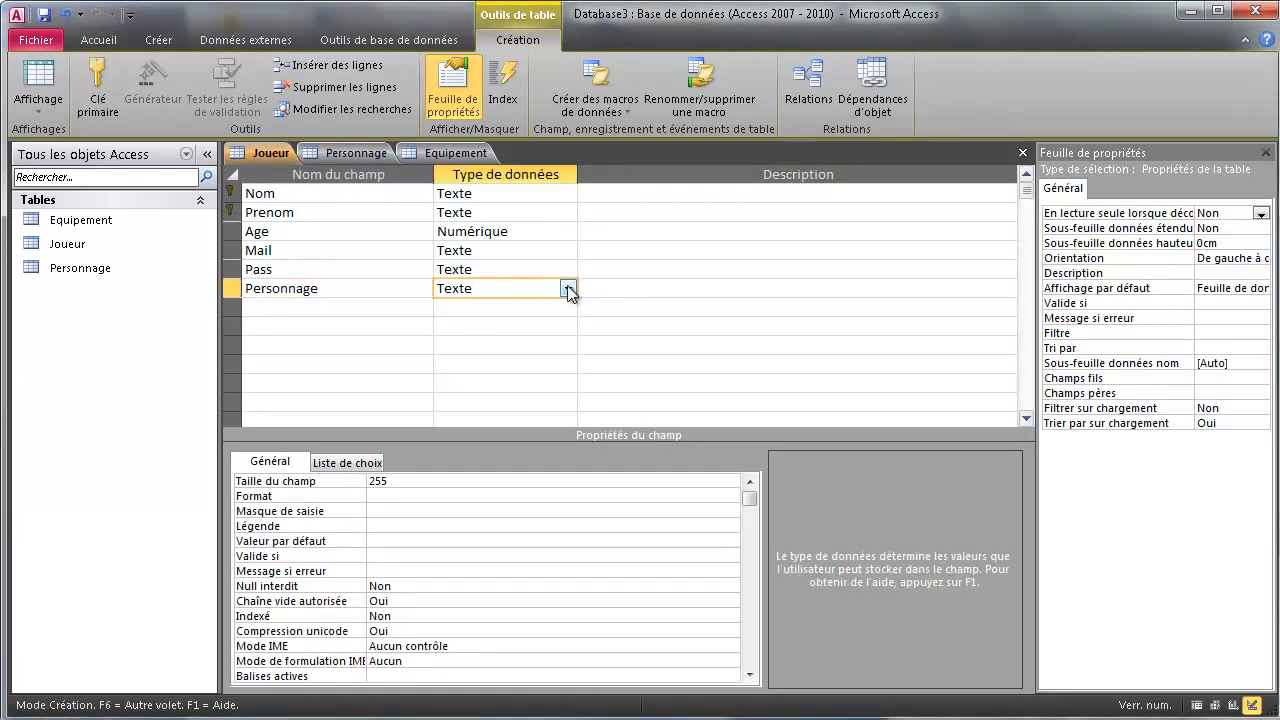
pyautogui.doubleClick(377, 481)
pyautogui.write('60')
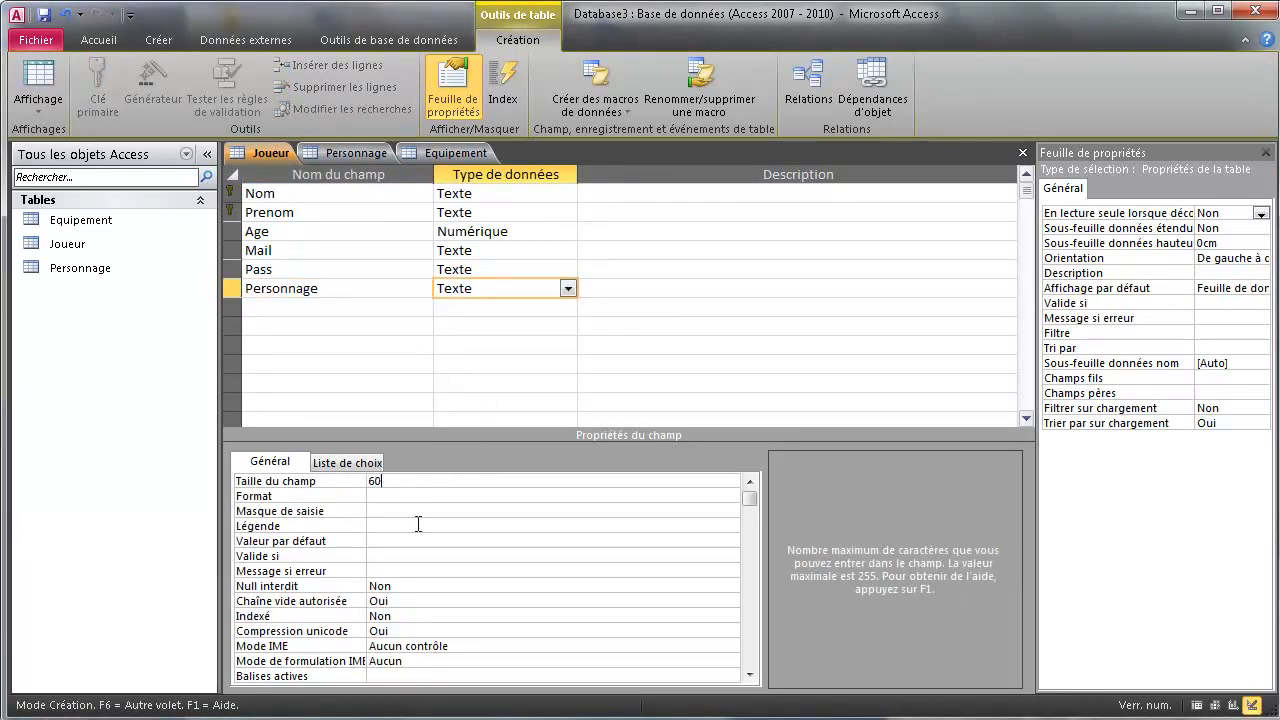
pyautogui.click(403, 587)
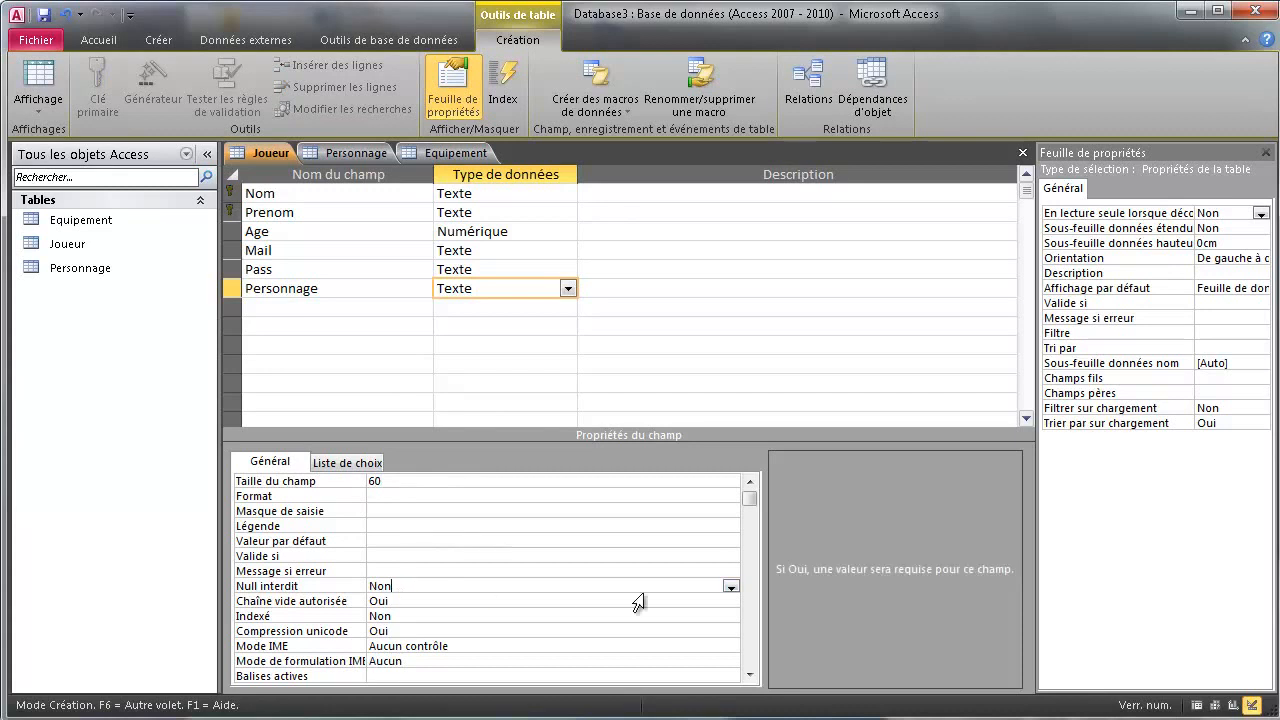
pyautogui.click(731, 587)
pyautogui.click(471, 601)
pyautogui.rightClick(263, 150)
pyautogui.click(300, 163)
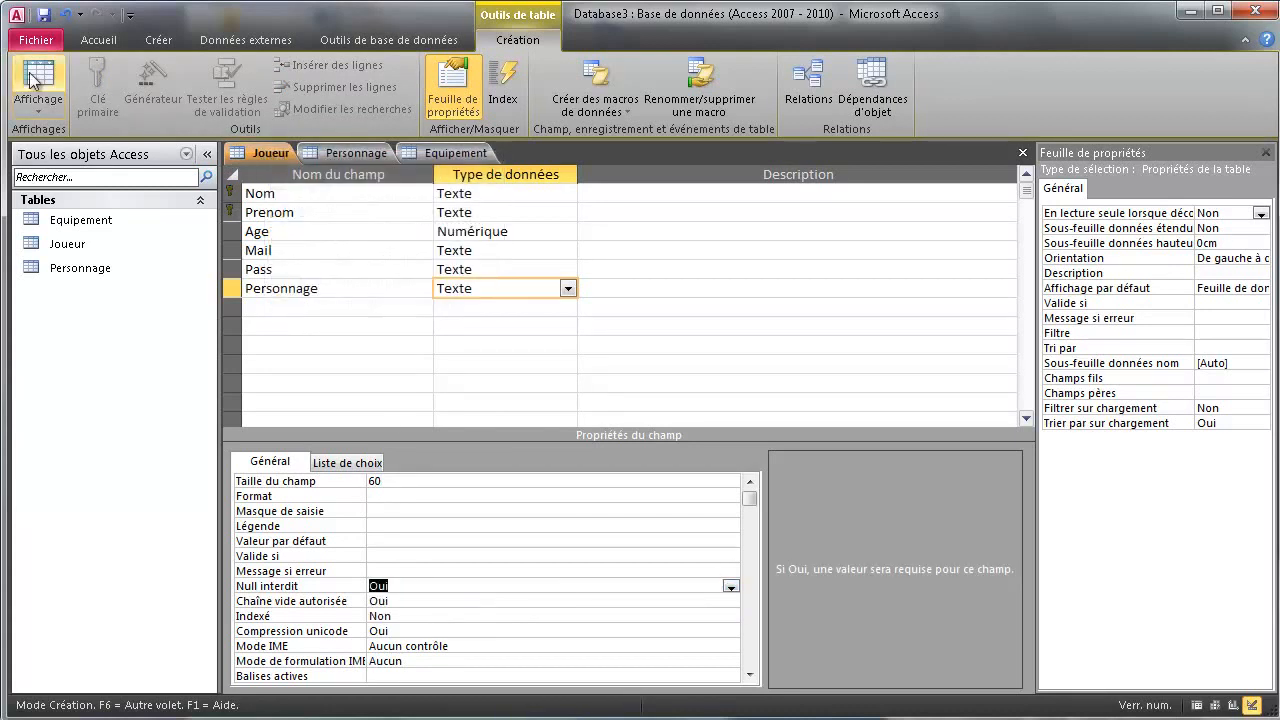
# In Datasheet view, enter a player's name, first name, age 26, e-mail and password, leaving Personnage blank
pyautogui.click(33, 77)
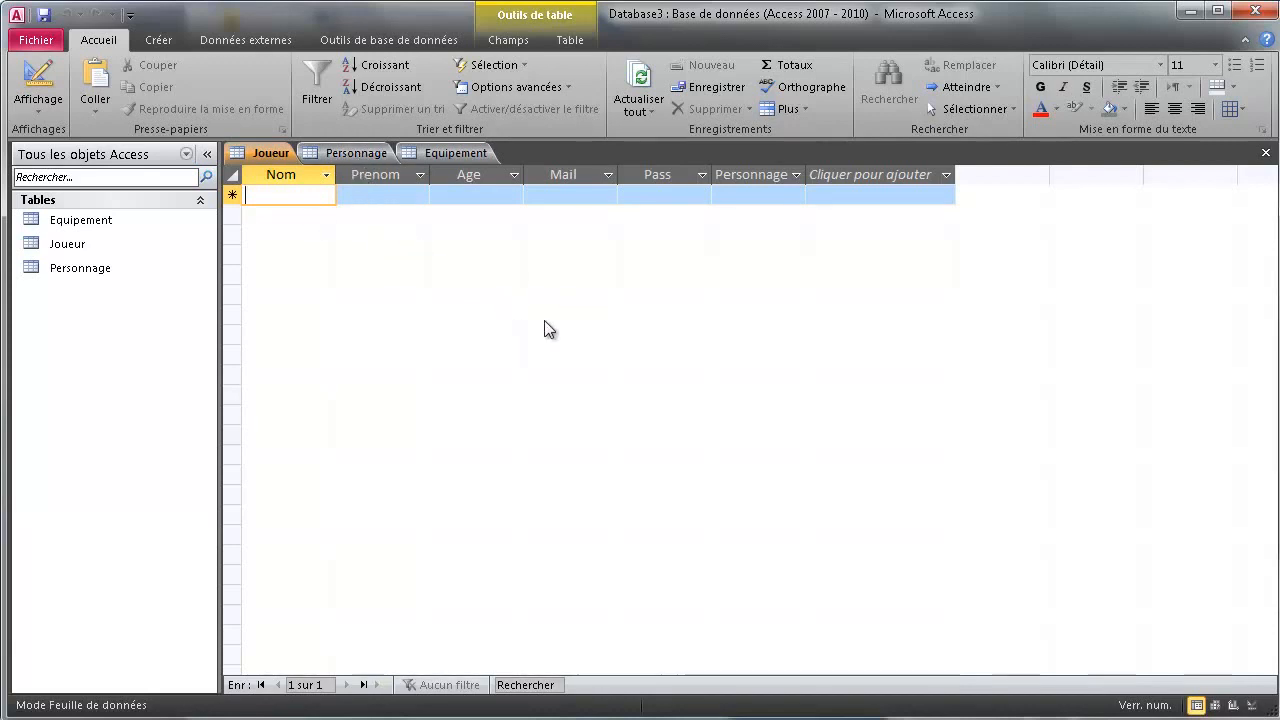
pyautogui.write('Toto')
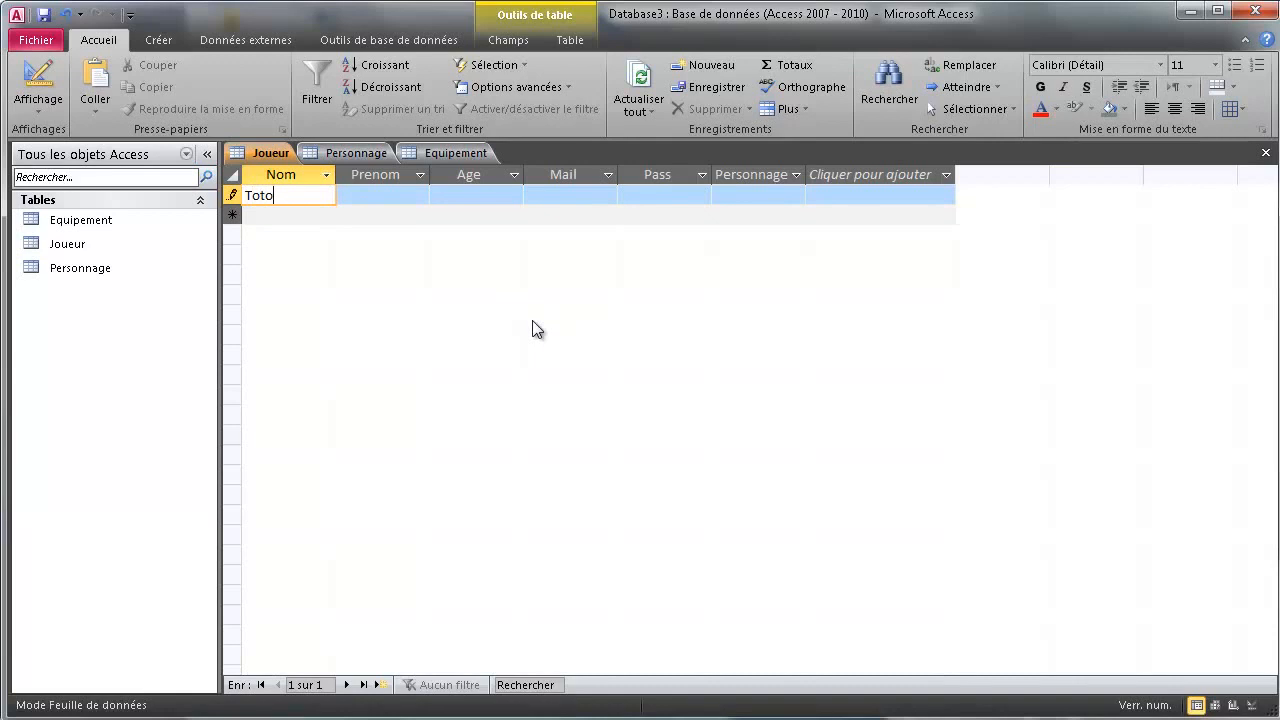
pyautogui.press('Tab')
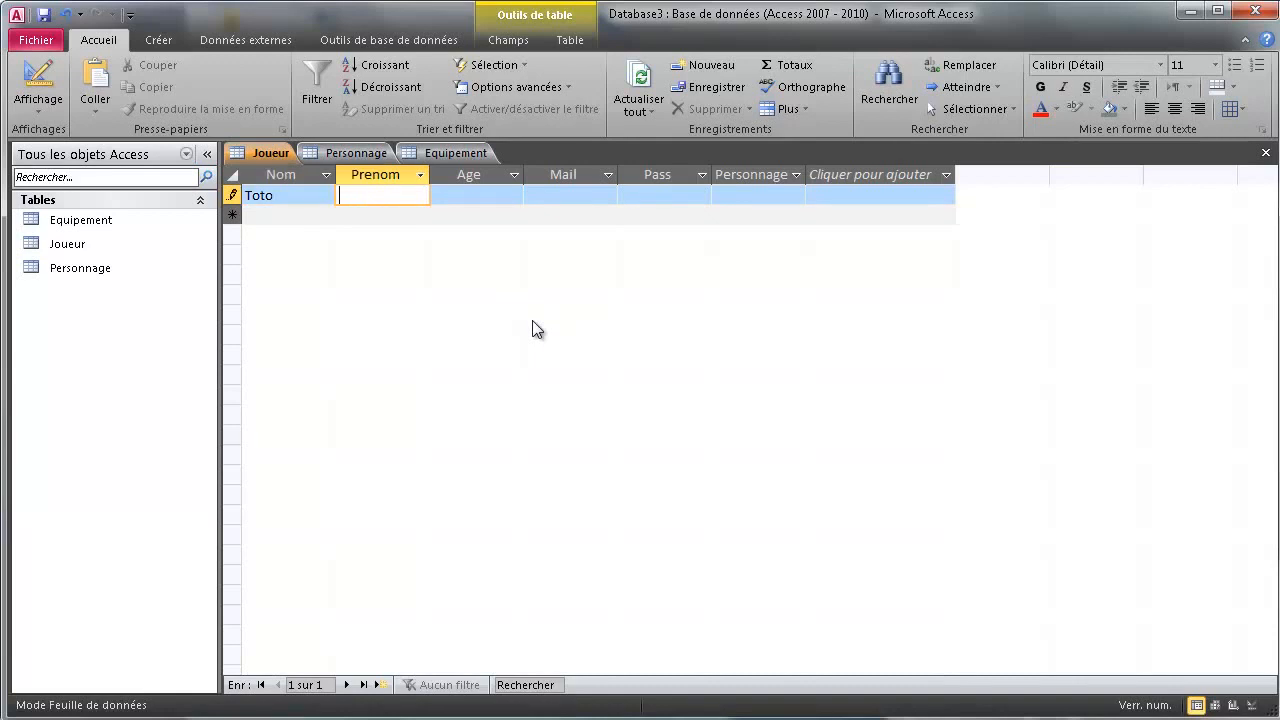
pyautogui.write('aze')
pyautogui.press('Tab')
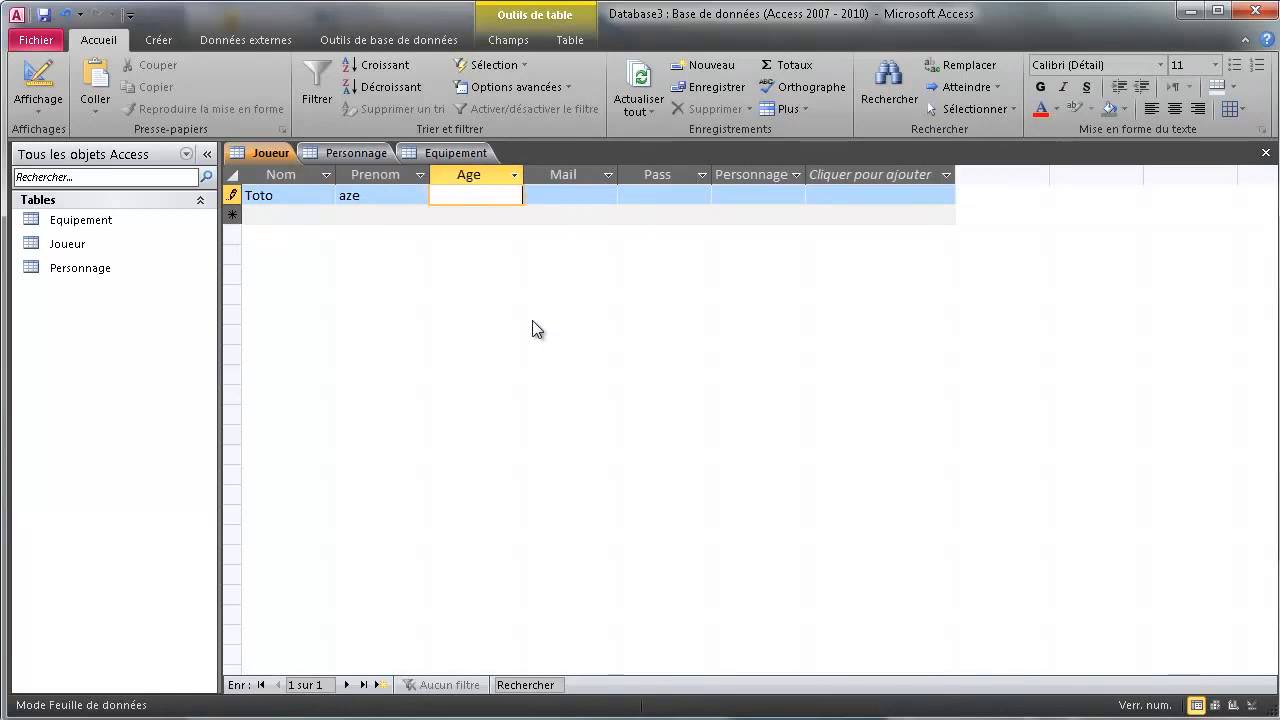
pyautogui.write('26')
pyautogui.press('Tab')
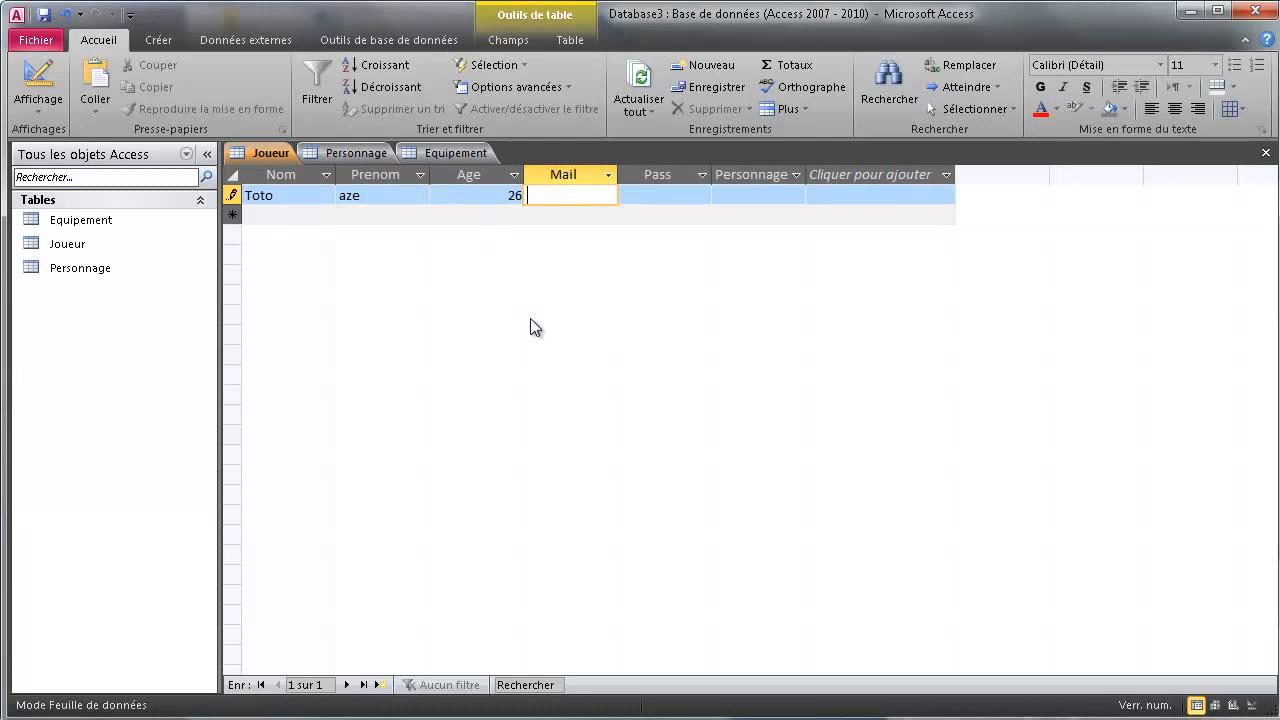
pyautogui.write('toto@mail.fr')
pyautogui.press('Tab')
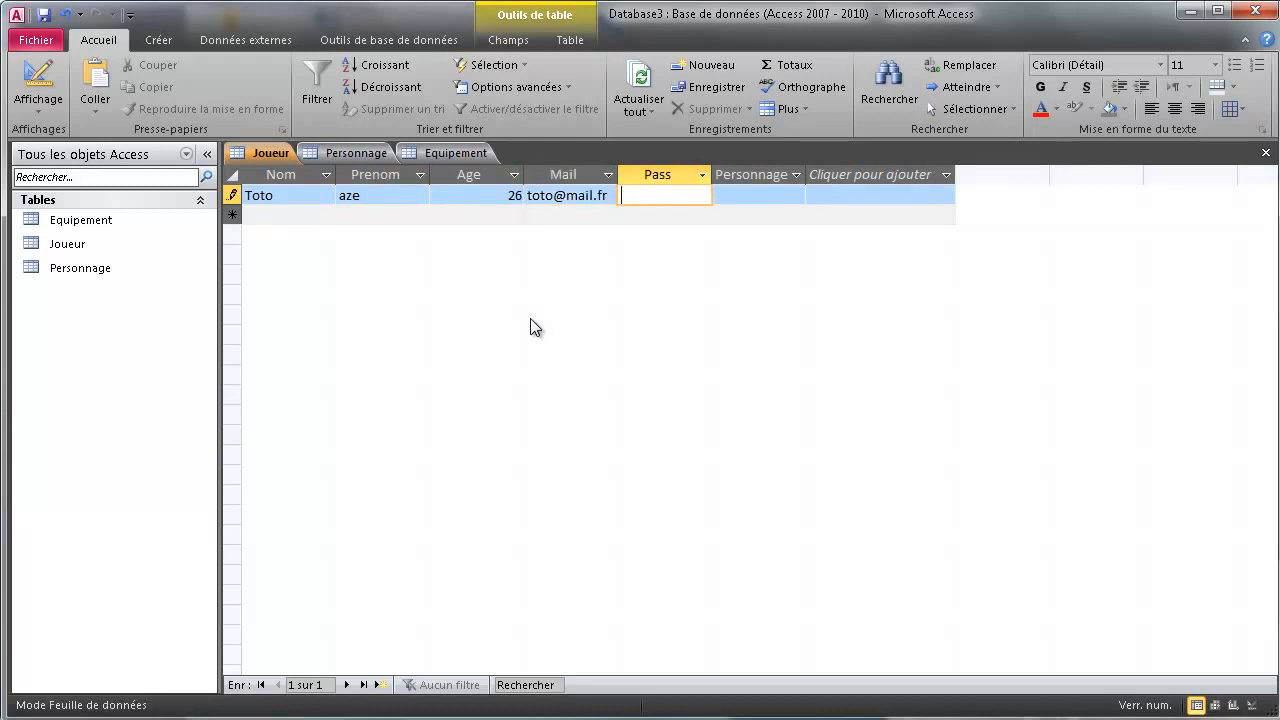
pyautogui.write('123')
pyautogui.press('Tab')
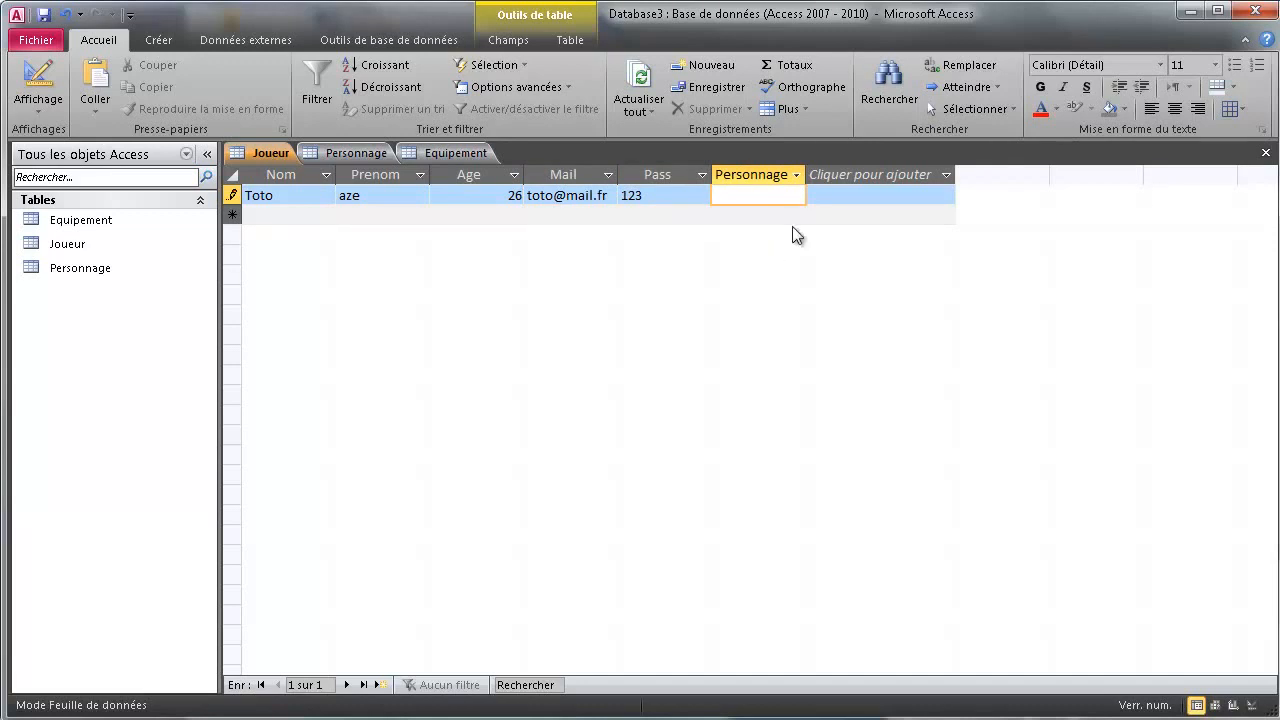
pyautogui.press('Return')
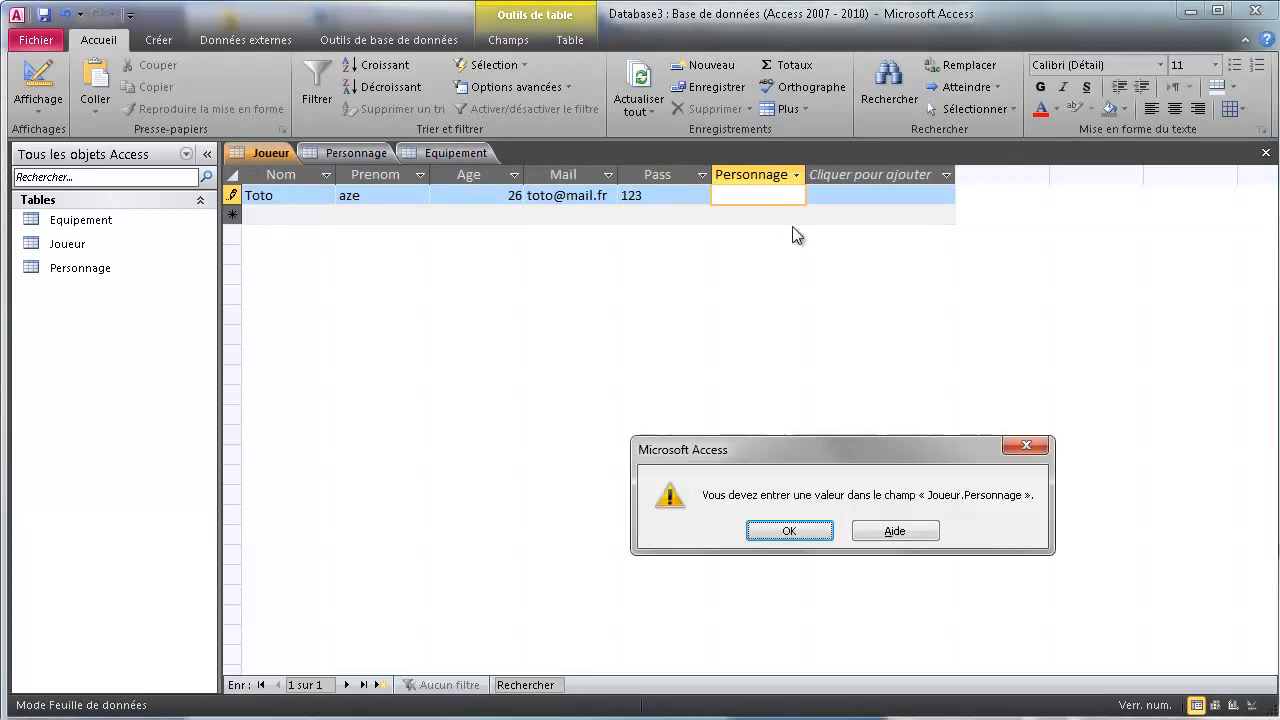
# Dismiss the required-value warning and set the first player's Personnage to Guerrier_legendaire
pyautogui.click(789, 531)
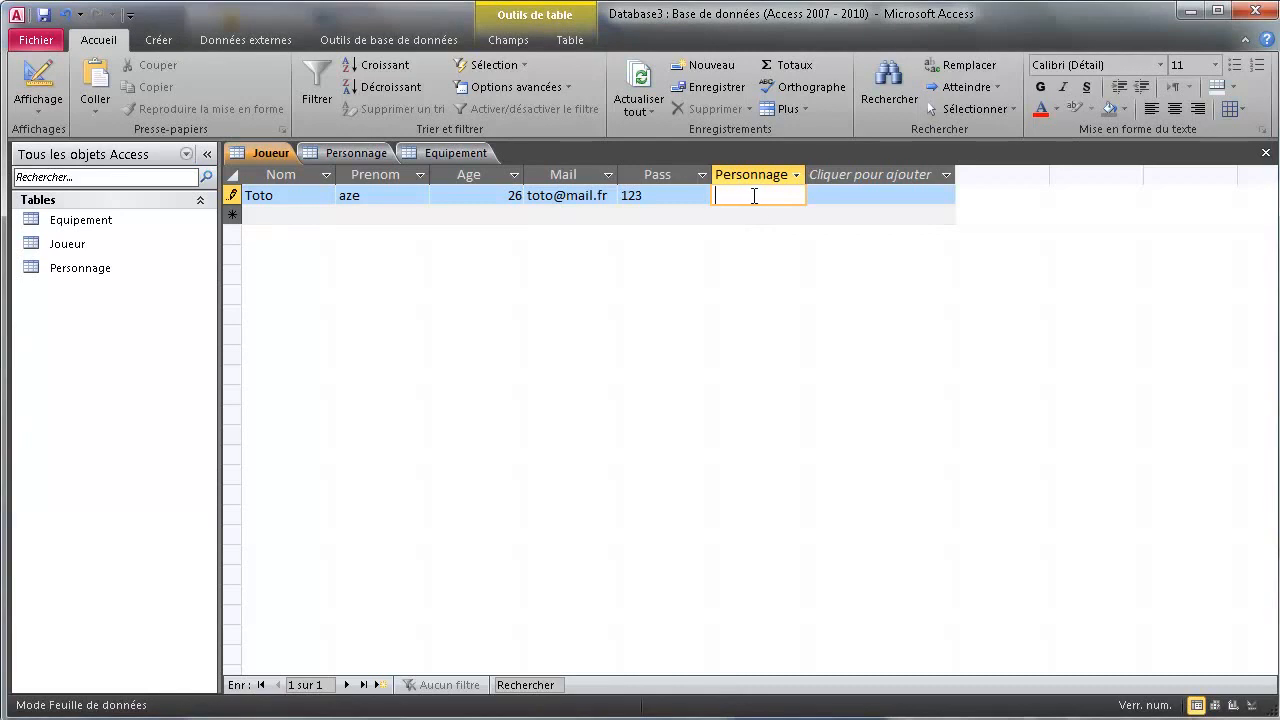
pyautogui.write('Guerrier_legendaire')
pyautogui.press('Tab')
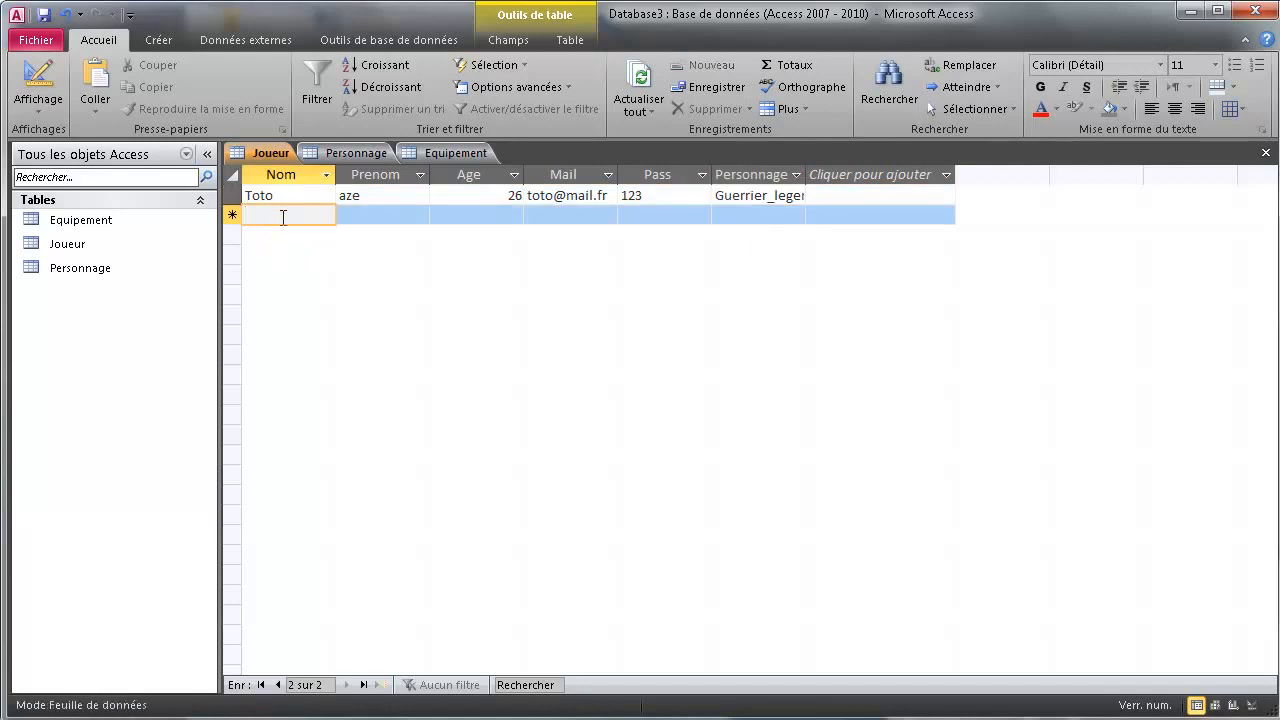
# Enter a second player aged 31 with e-mail, password and character Magicien_Monstrueux
pyautogui.write('T')
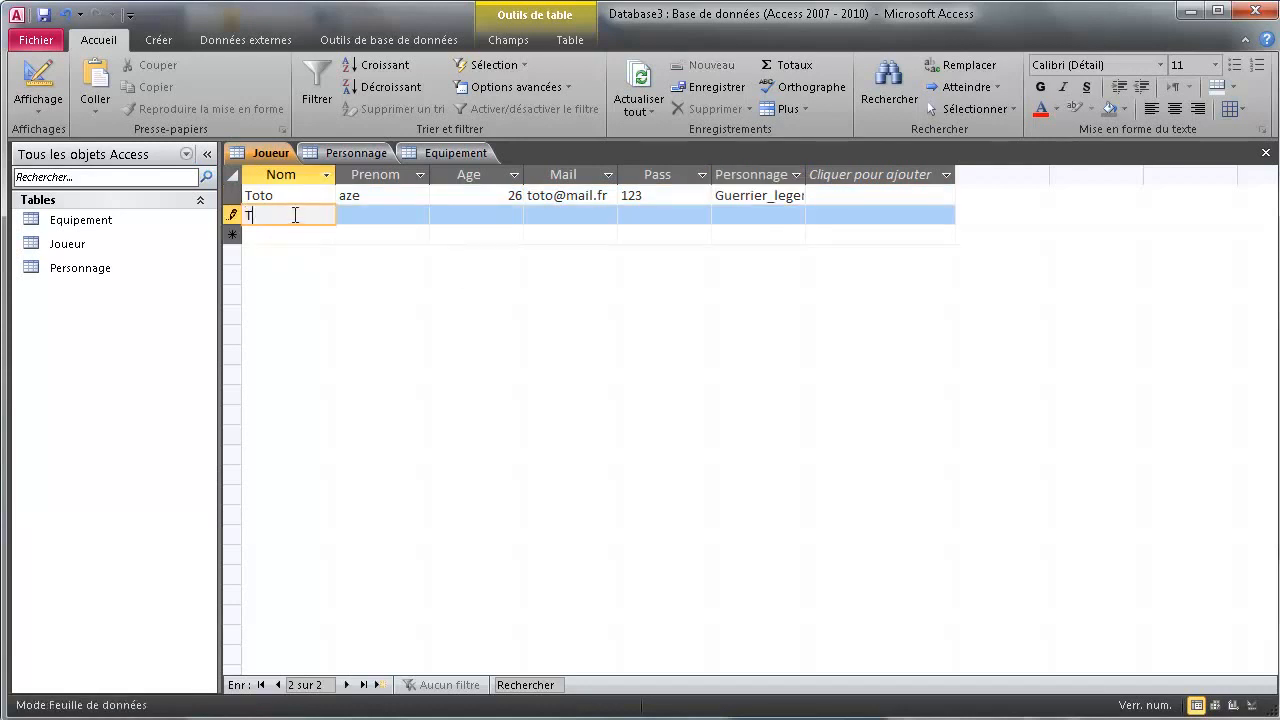
pyautogui.write('ata')
pyautogui.press('Tab')
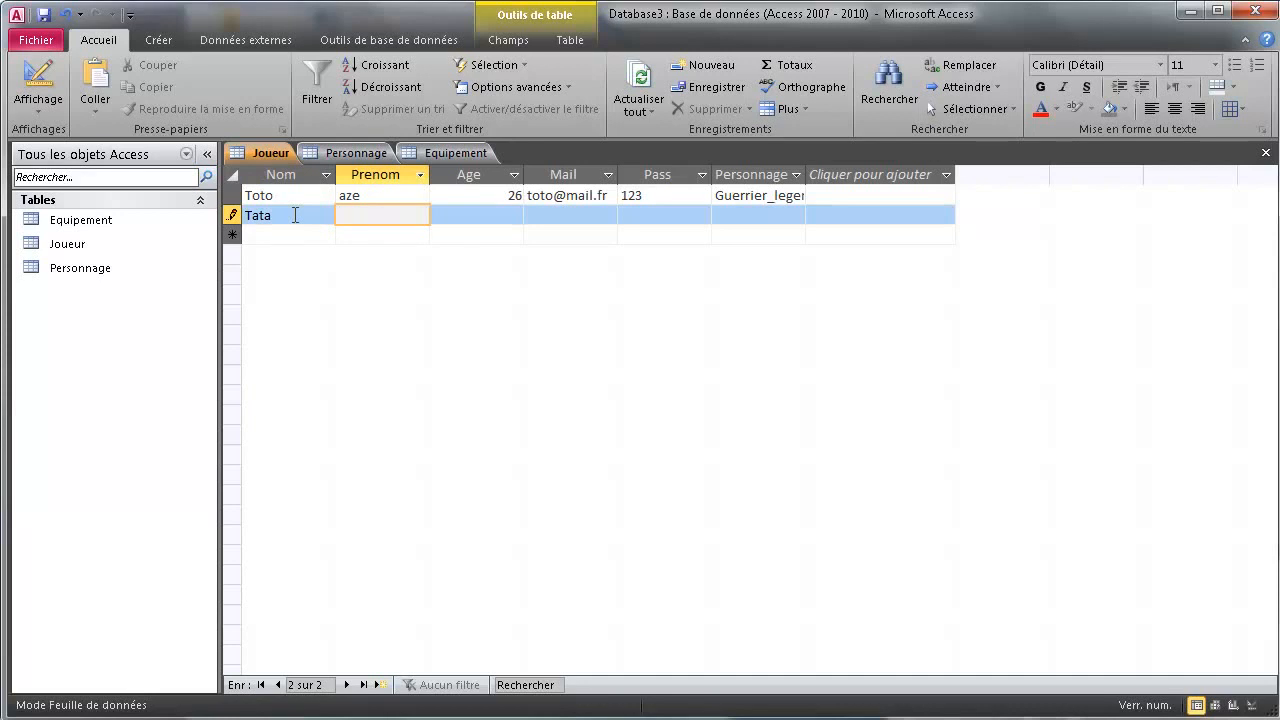
pyautogui.write('aaa')
pyautogui.press('Tab')
pyautogui.write('31')
pyautogui.press('Tab')
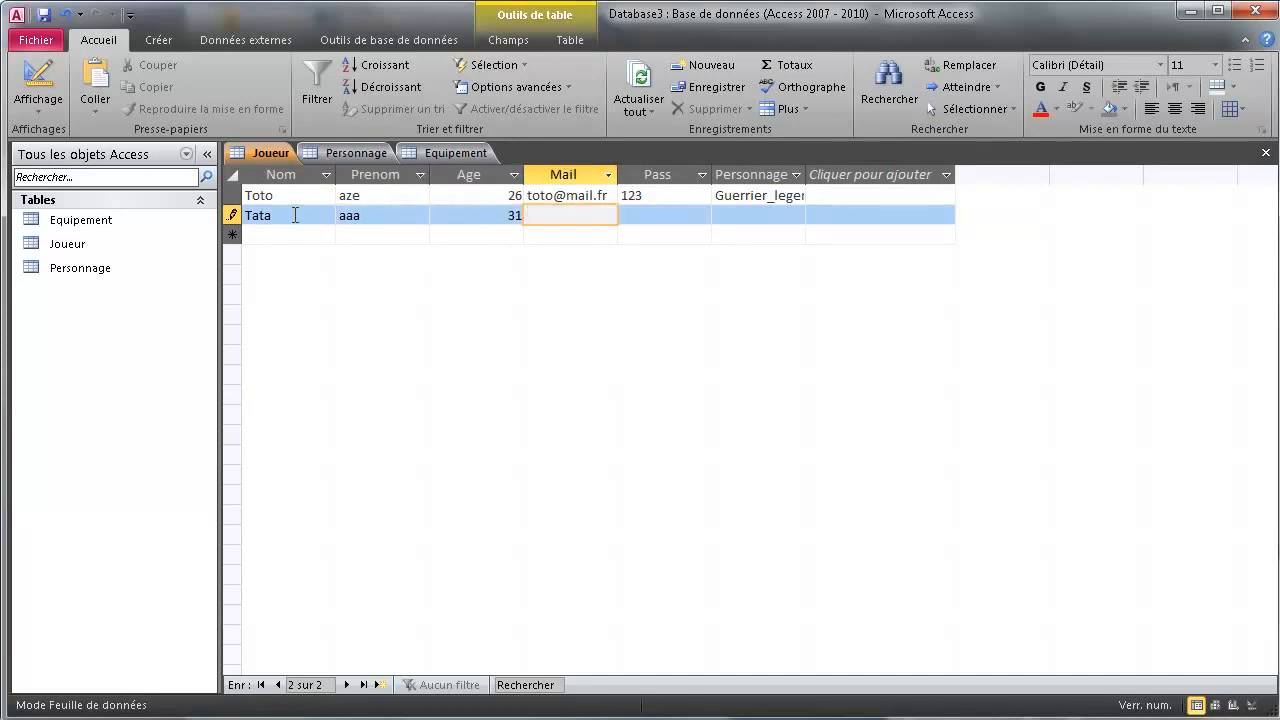
pyautogui.write('tata@mail.fr')
pyautogui.press('Tab')
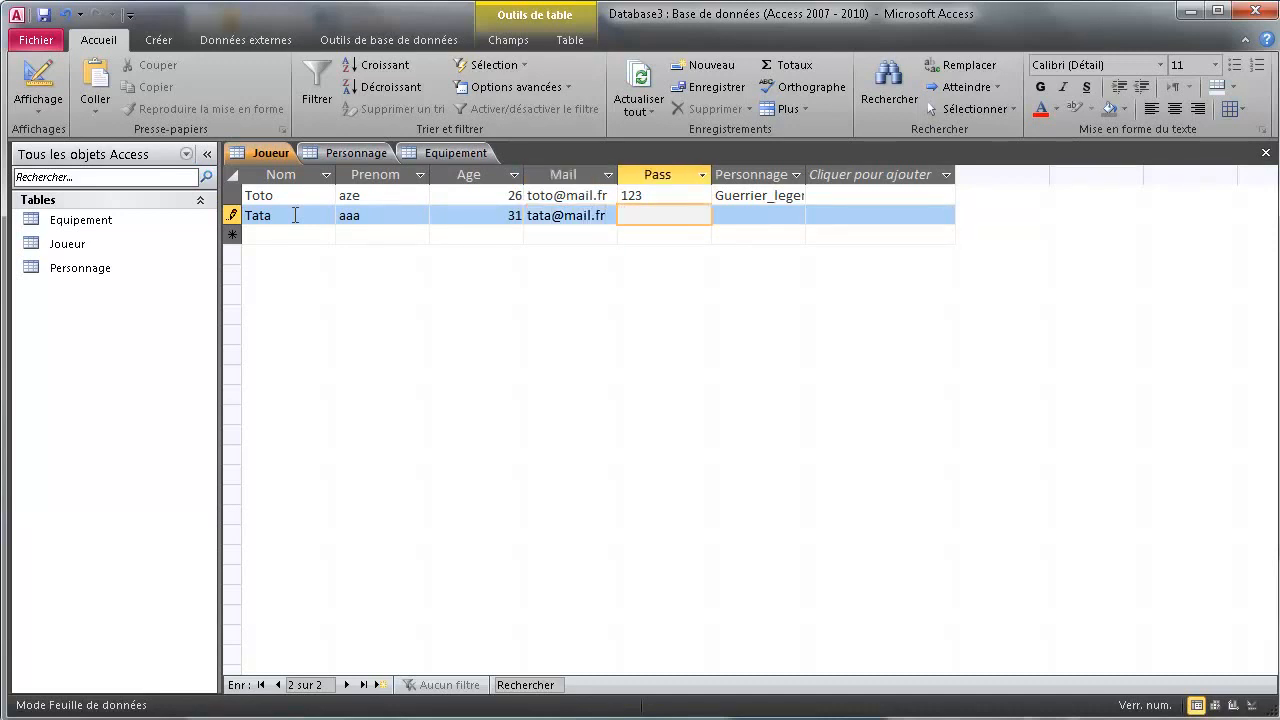
pyautogui.write('456')
pyautogui.press('Tab')
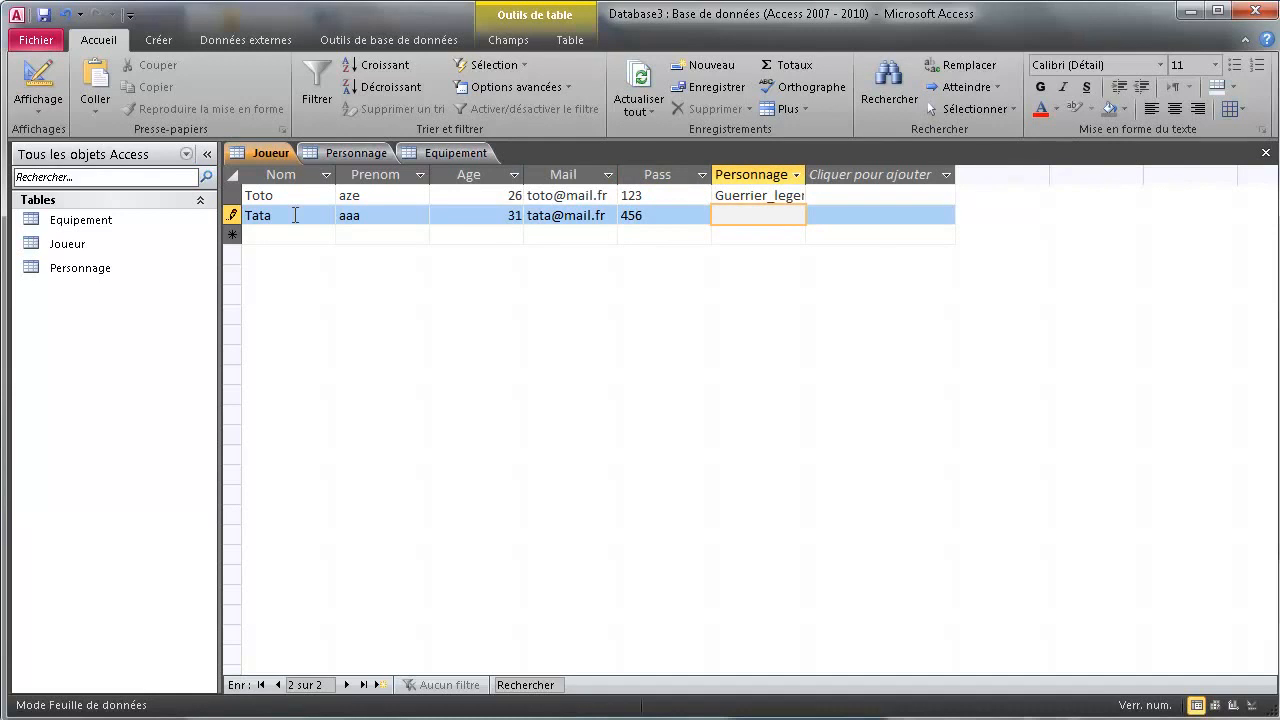
pyautogui.write('M')
pyautogui.write('agicien')
pyautogui.write('_Monstrueux')
pyautogui.press('Return')
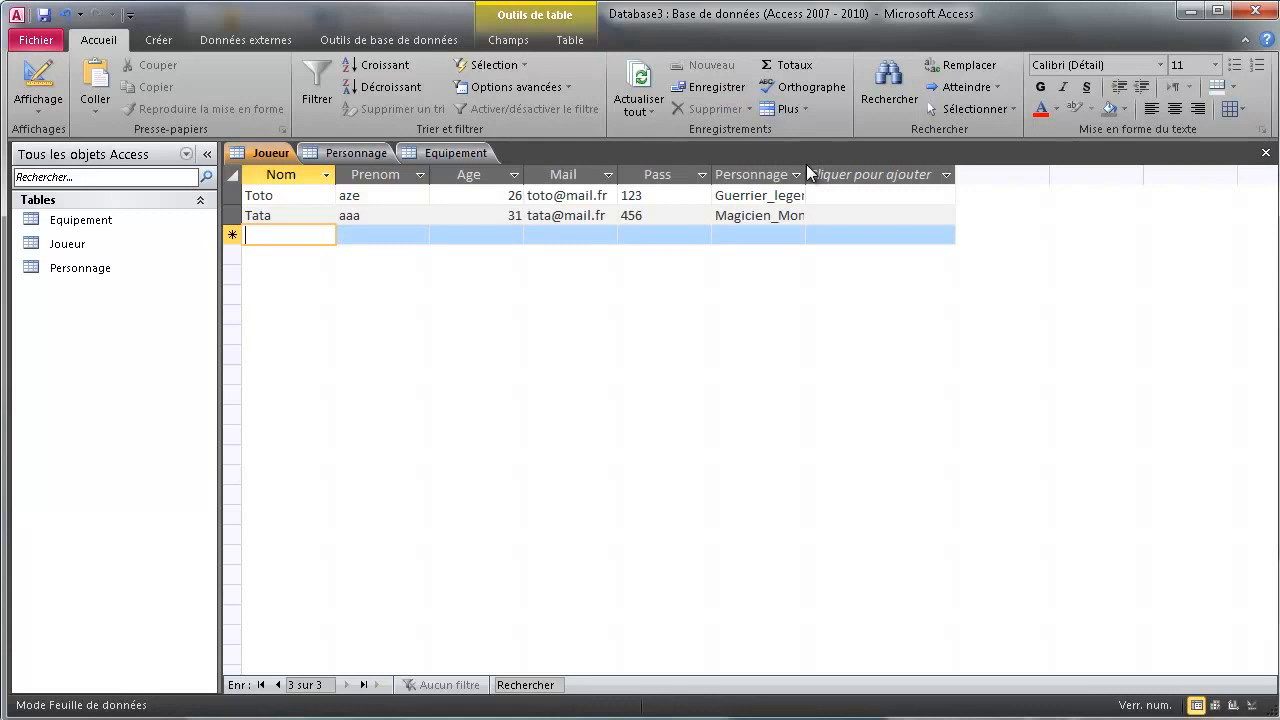
# Widen the Mail and Personnage columns, then place the cursor in the new record row
pyautogui.moveTo(806, 172); pyautogui.dragTo(874, 172)
pyautogui.click(880, 174)
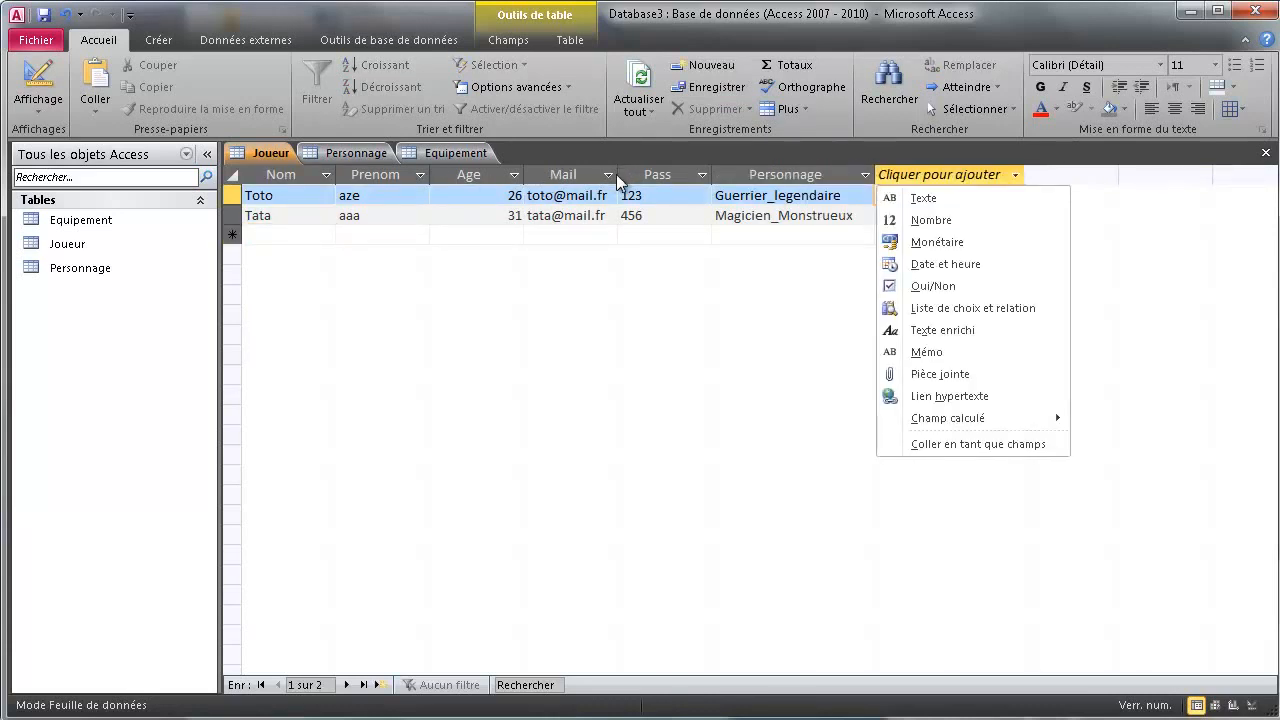
pyautogui.moveTo(616, 174); pyautogui.dragTo(678, 176)
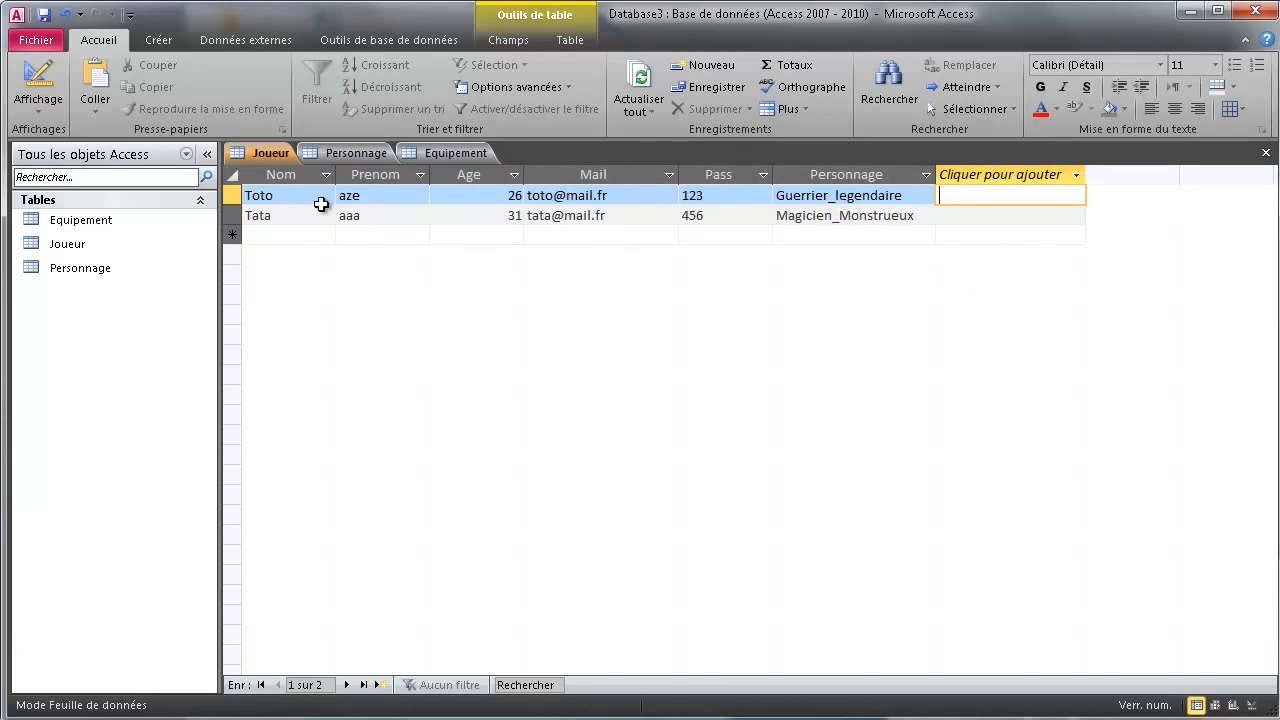
pyautogui.click(498, 195)
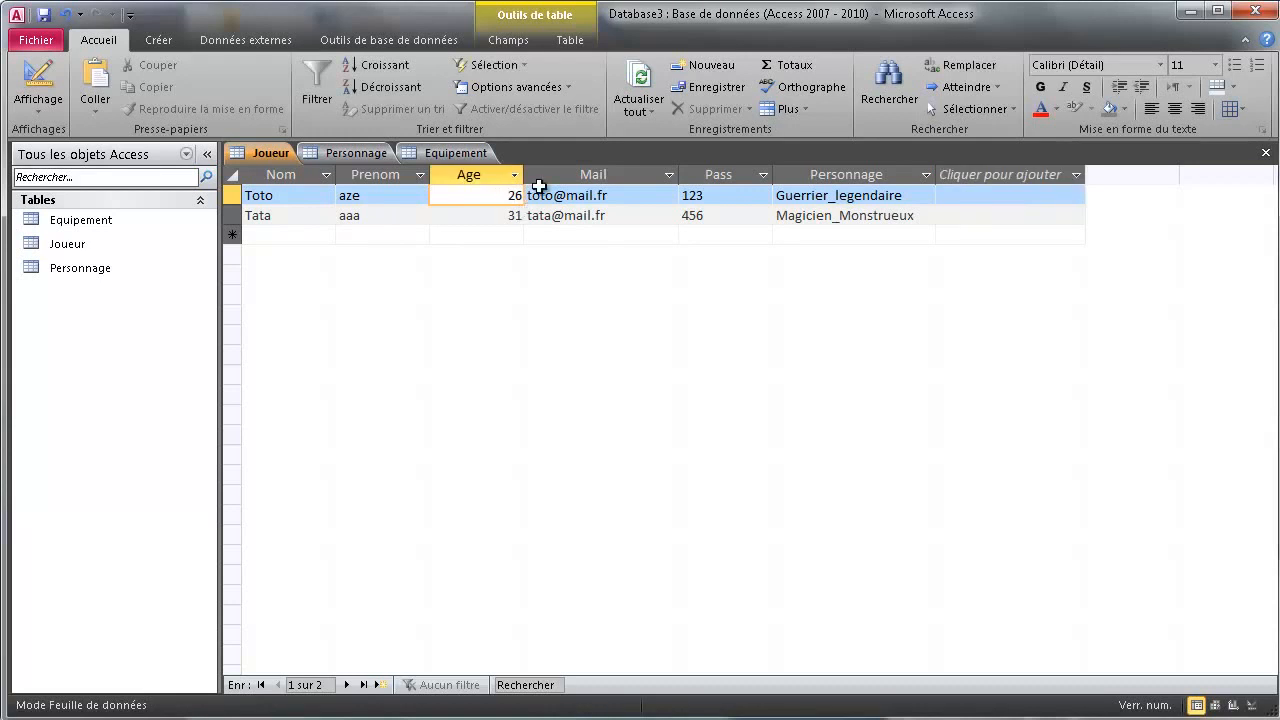
pyautogui.click(306, 200)
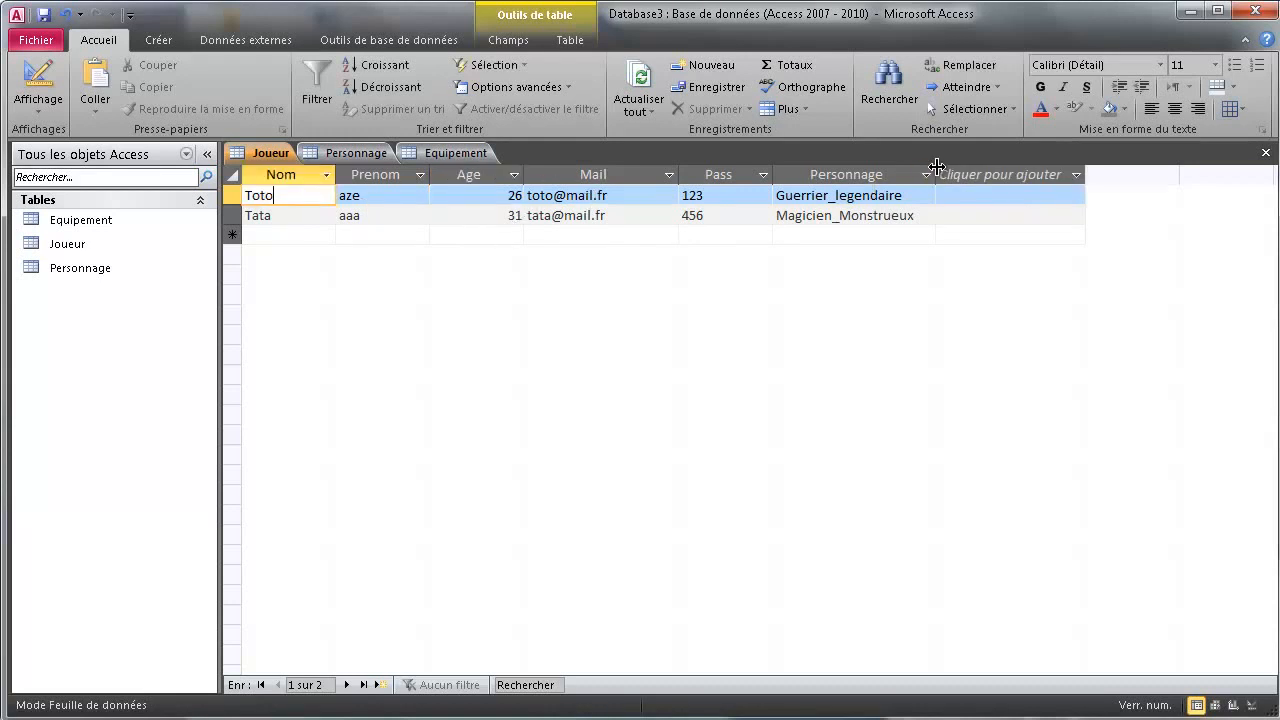
pyautogui.moveTo(937, 174); pyautogui.dragTo(967, 174)
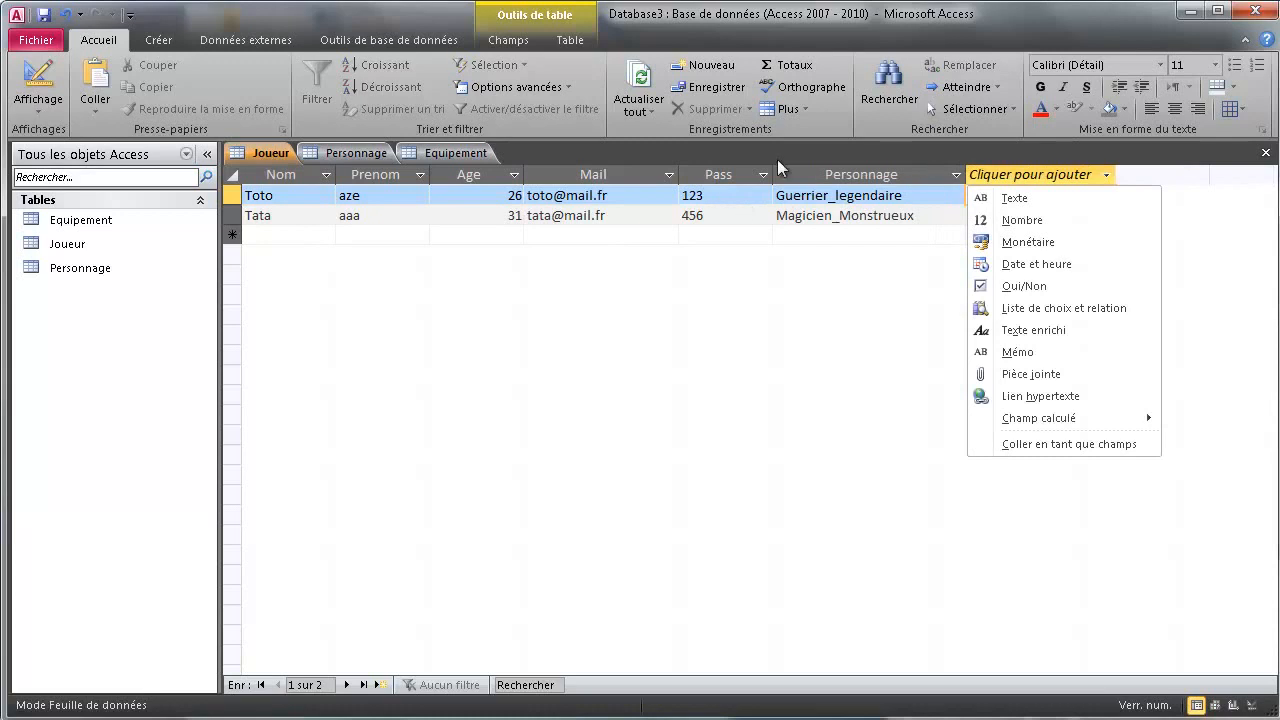
pyautogui.click(274, 240)
pyautogui.click(280, 236)
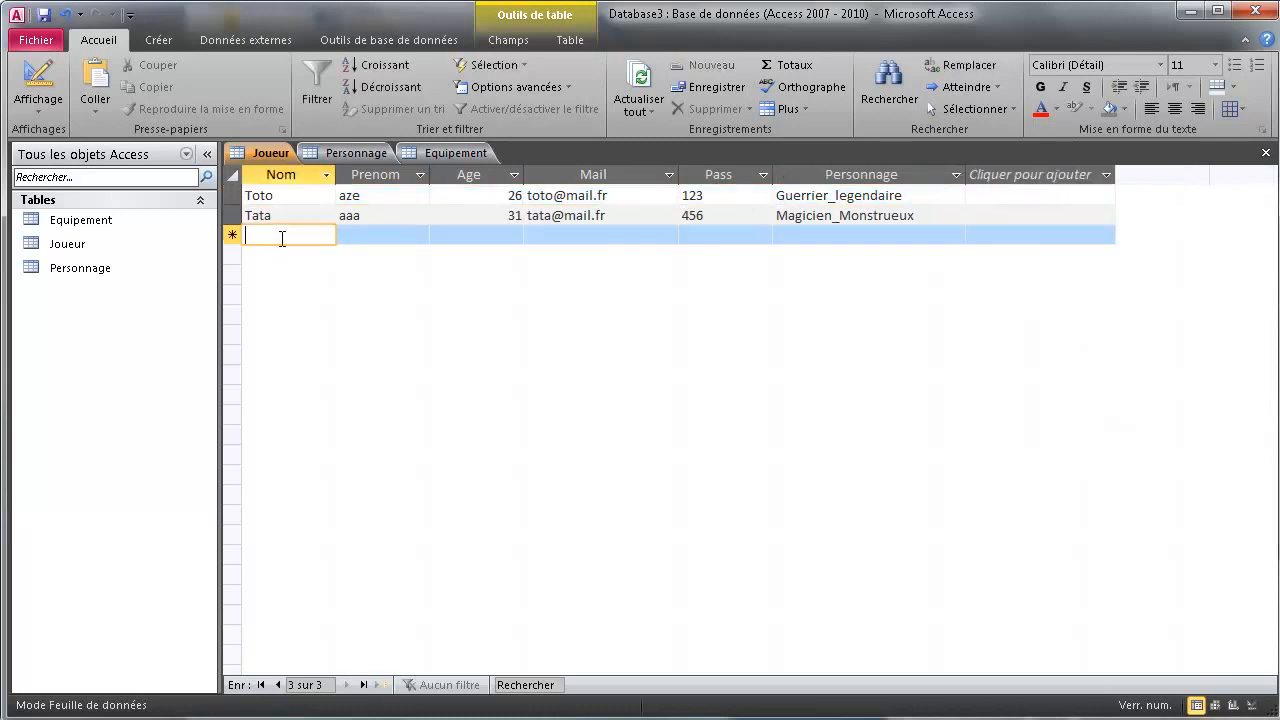
# Enter a third player aged 25 with e-mail, password and character Sans_nom
pyautogui.write('Tutu')
pyautogui.press('Tab')
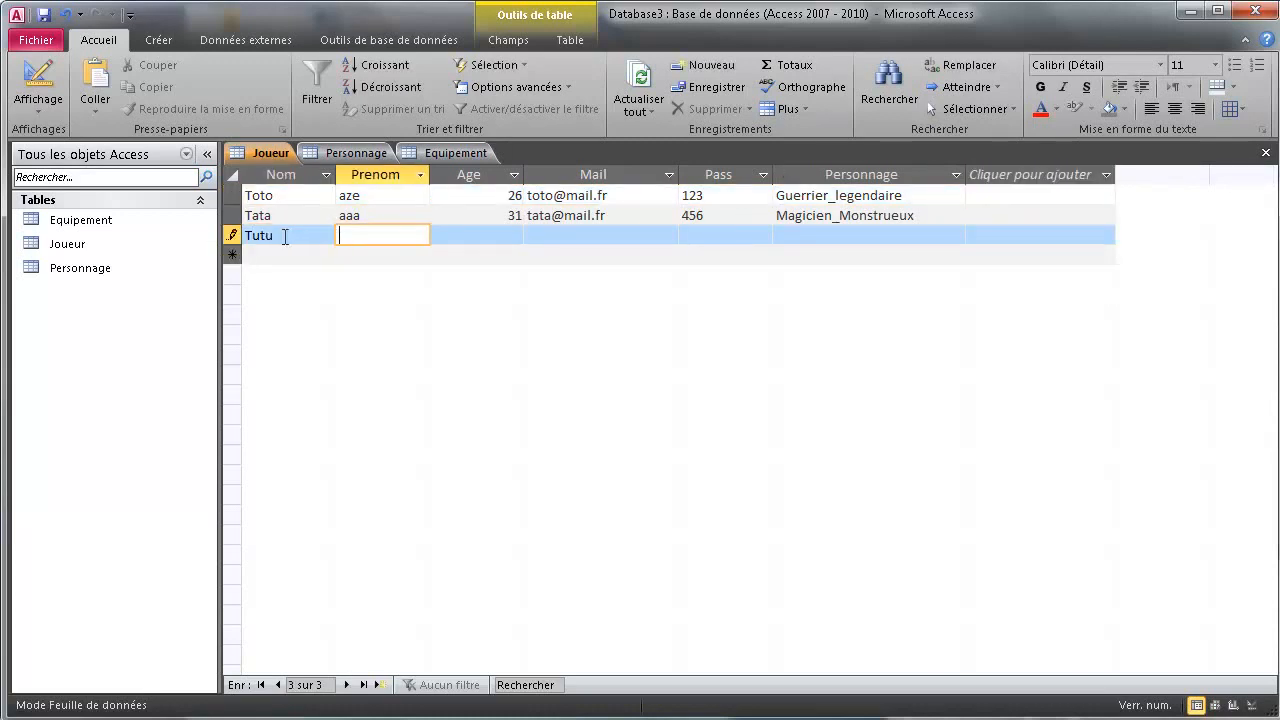
pyautogui.write('azertyuiop')
pyautogui.press('Tab')
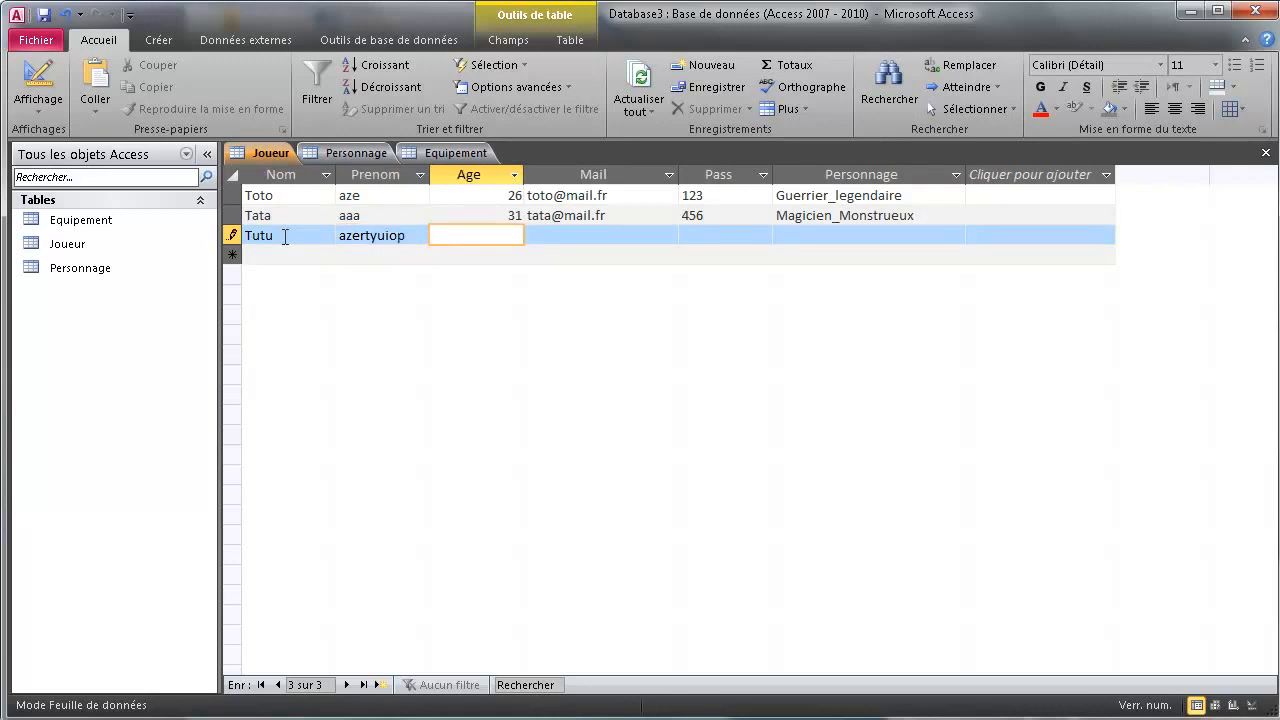
pyautogui.write('25')
pyautogui.press('Tab')
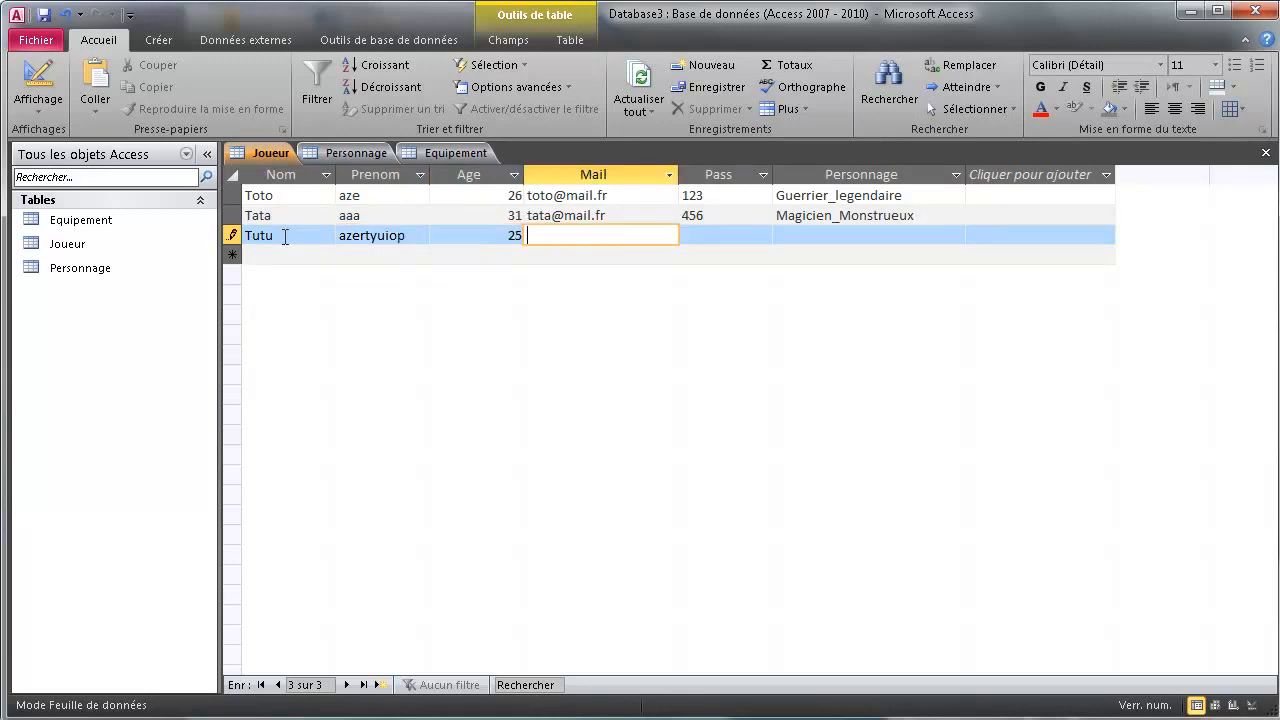
pyautogui.write('tut')
pyautogui.write('@g')
pyautogui.write('mail.fr')
pyautogui.press('Tab')
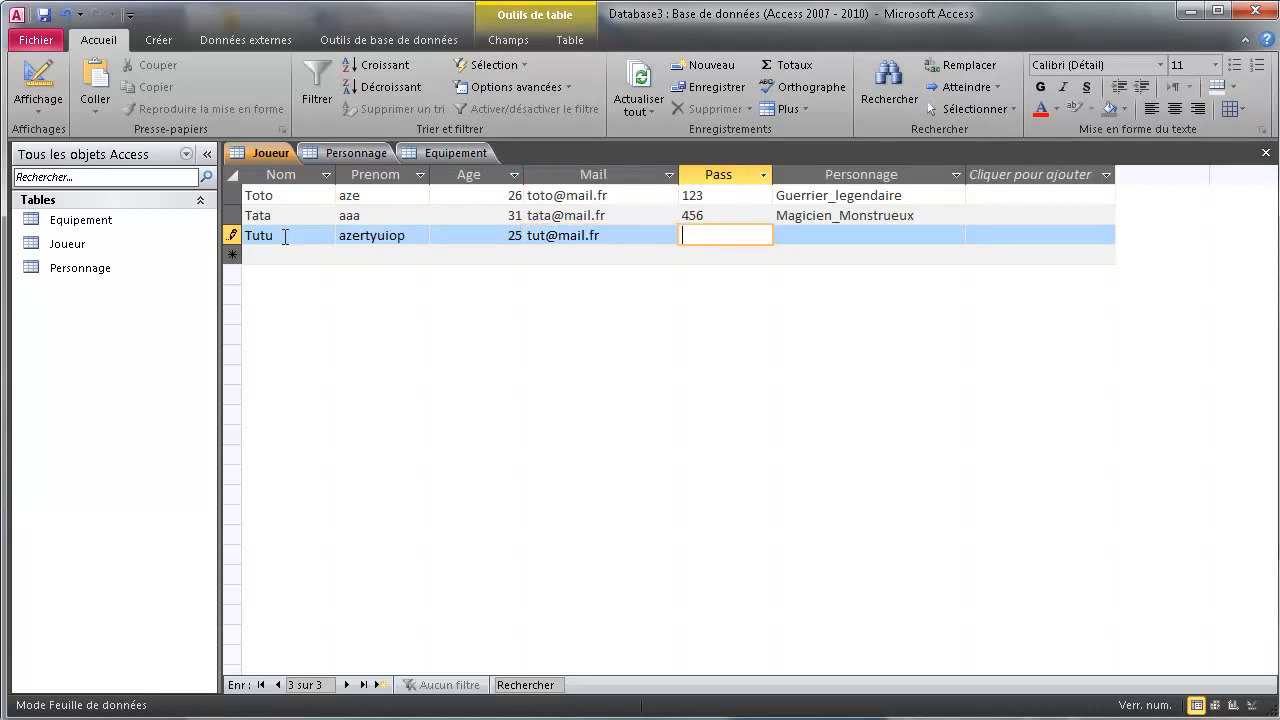
pyautogui.write('789')
pyautogui.press('Tab')
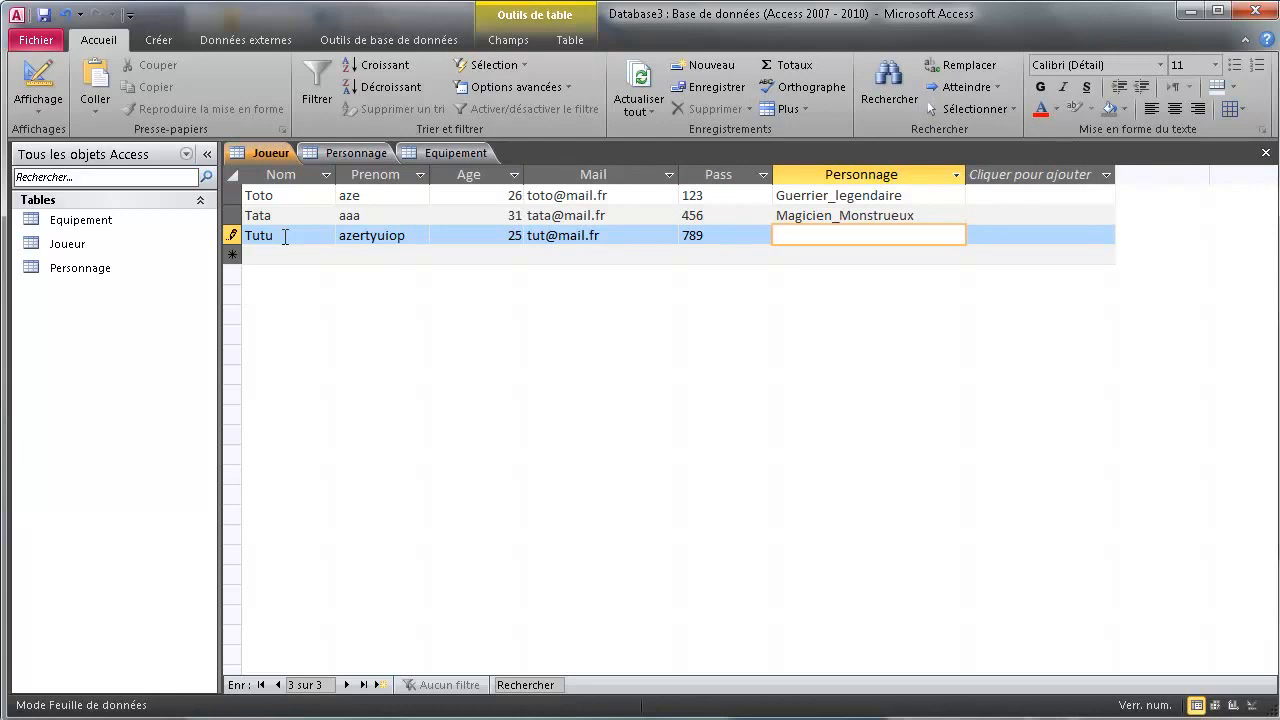
pyautogui.write('Sans_nom')
pyautogui.press('Tab')
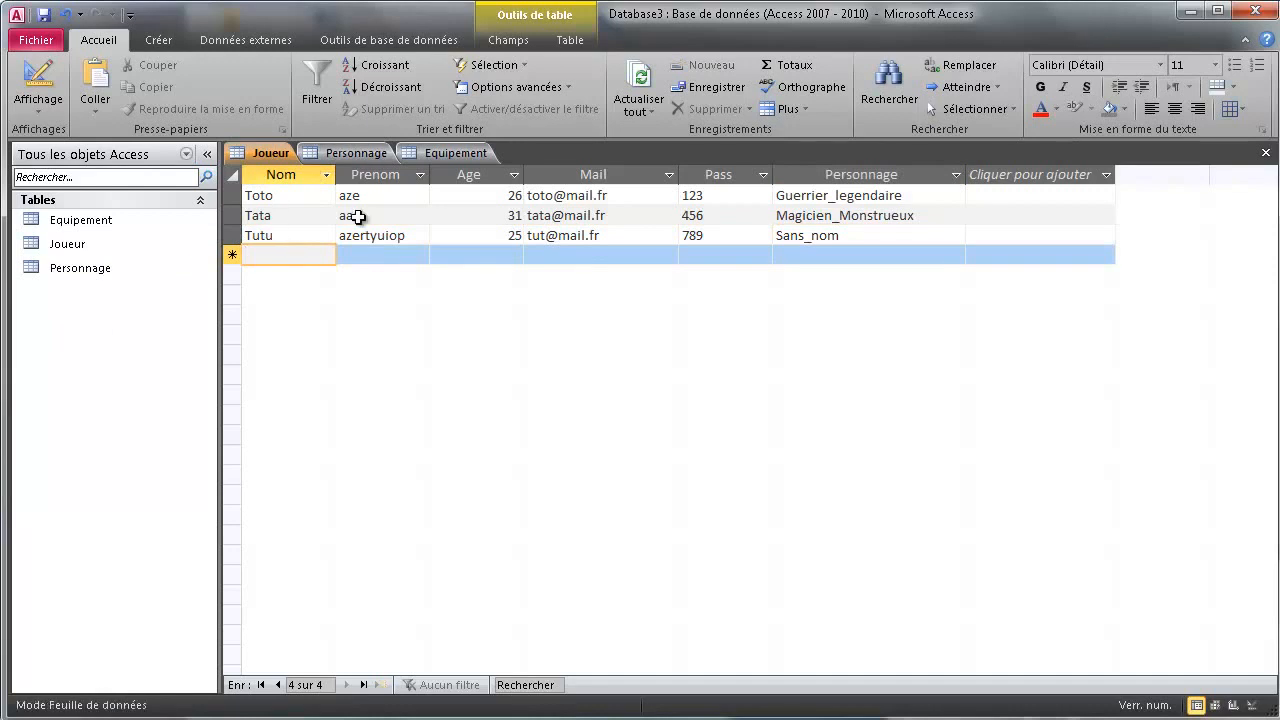
# Open Personnage in Design view and rename its first field to Nom with Texte data type
pyautogui.click(340, 153)
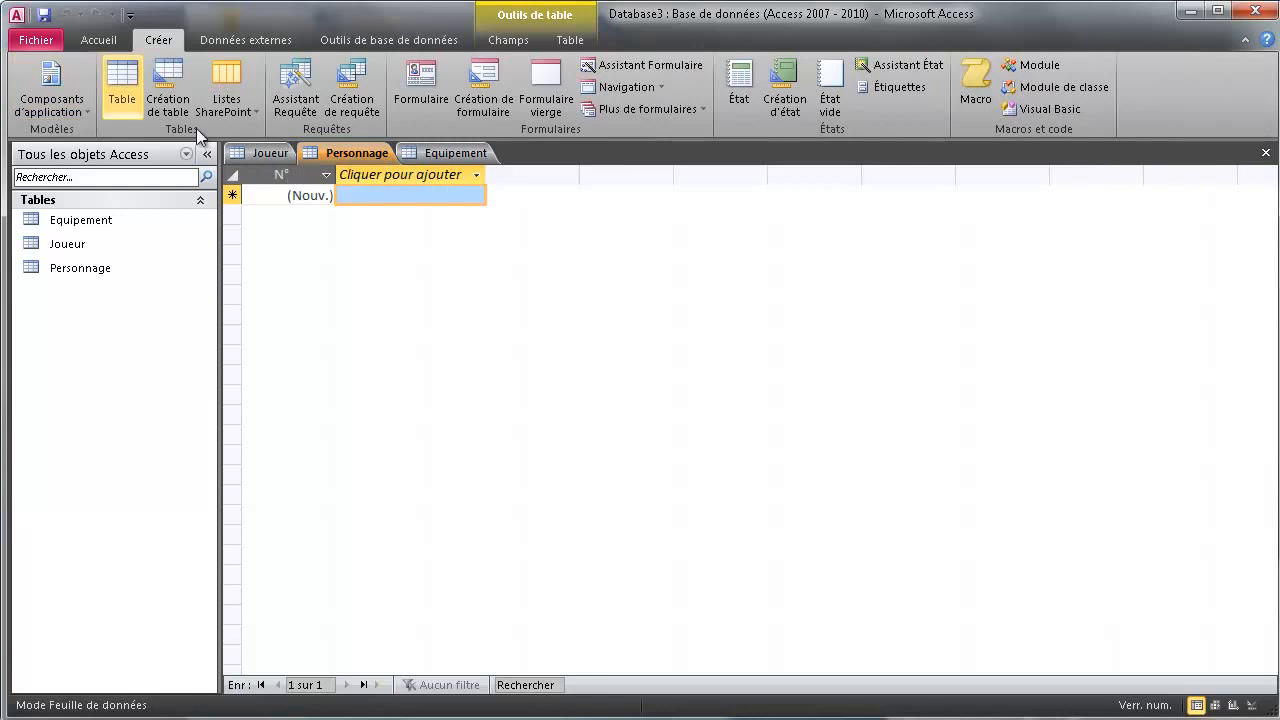
pyautogui.click(1252, 706)
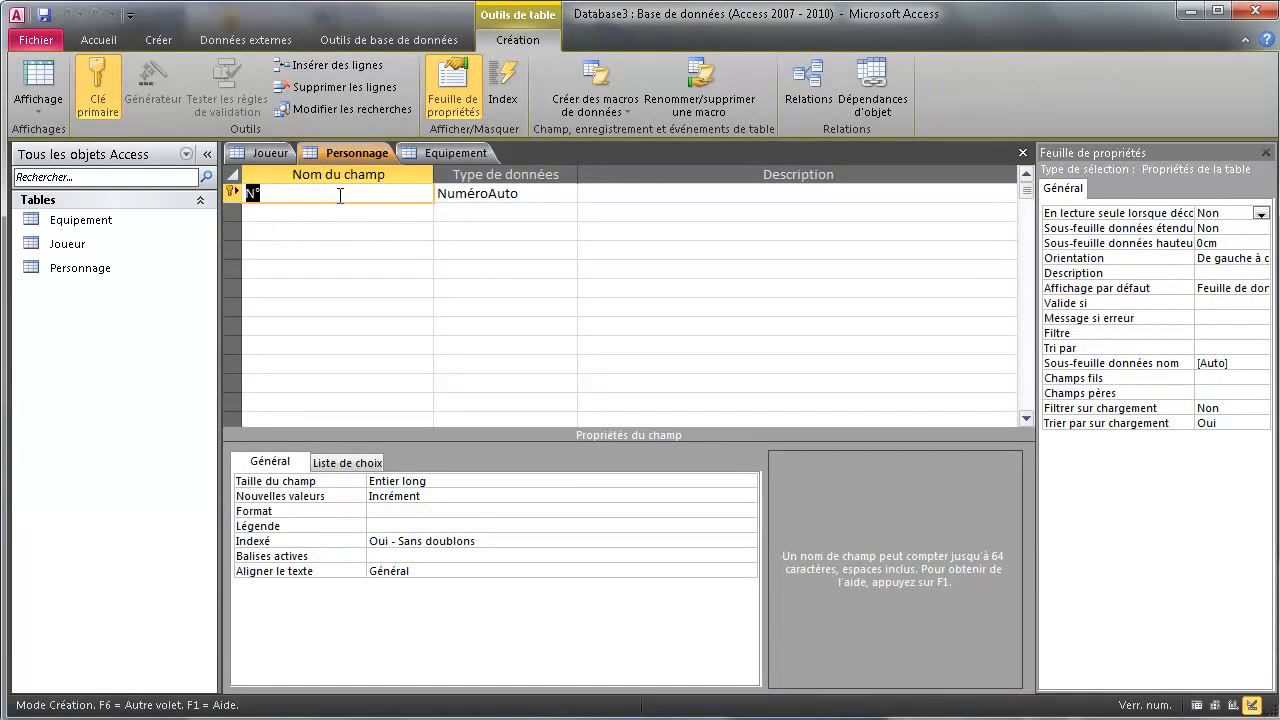
pyautogui.write('Nom')
pyautogui.click(569, 193)
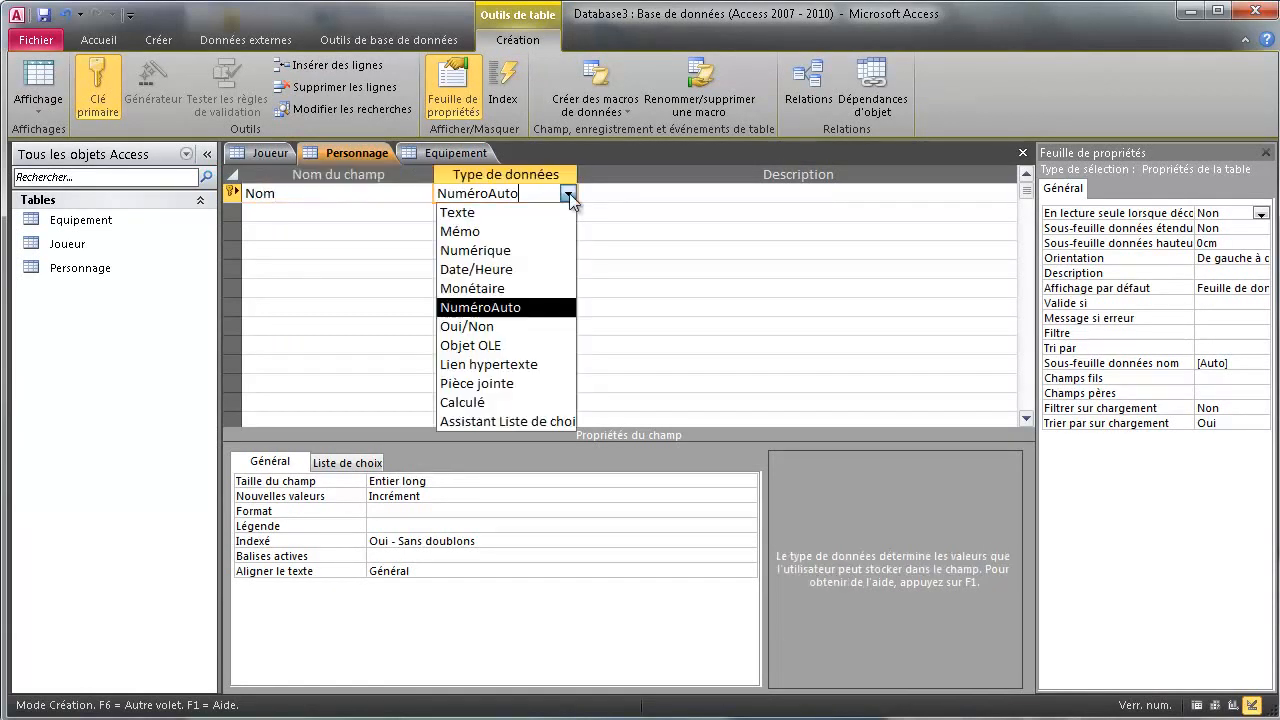
pyautogui.click(512, 229)
# Set Nom's field size to 60, make it required, and check its no-duplicates index
pyautogui.click(436, 482)
pyautogui.click(294, 485)
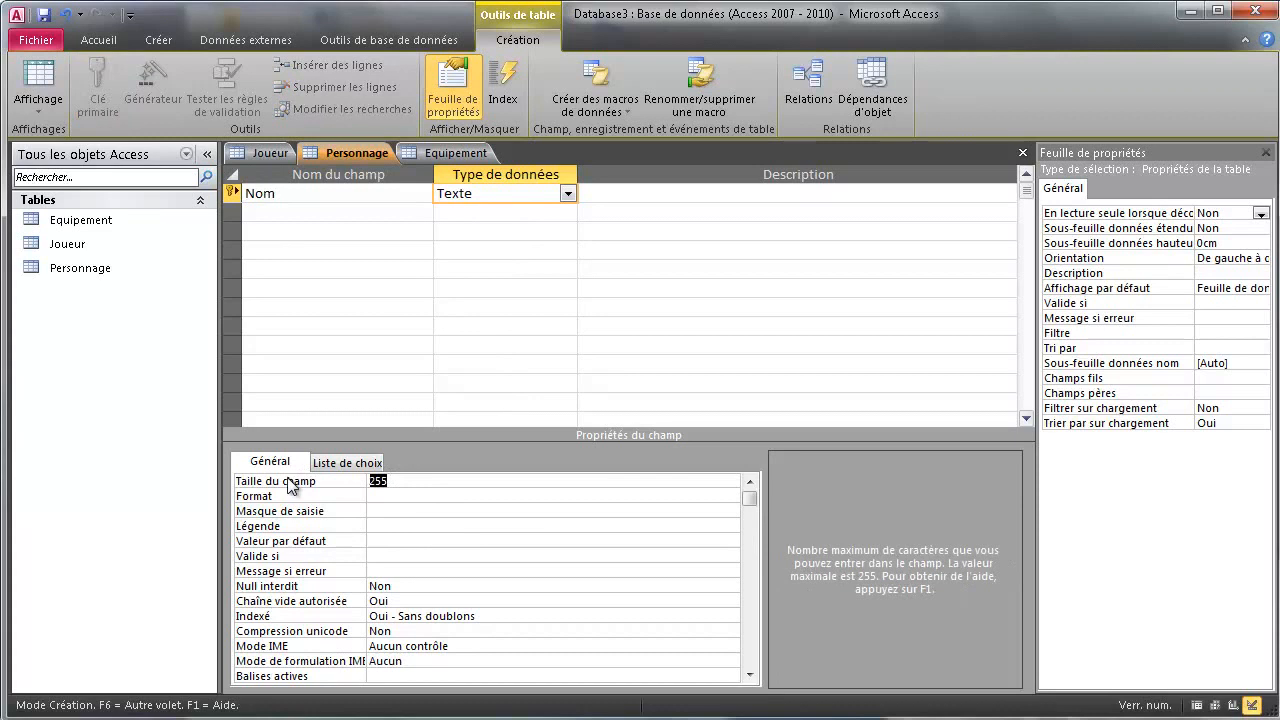
pyautogui.write('60')
pyautogui.click(408, 590)
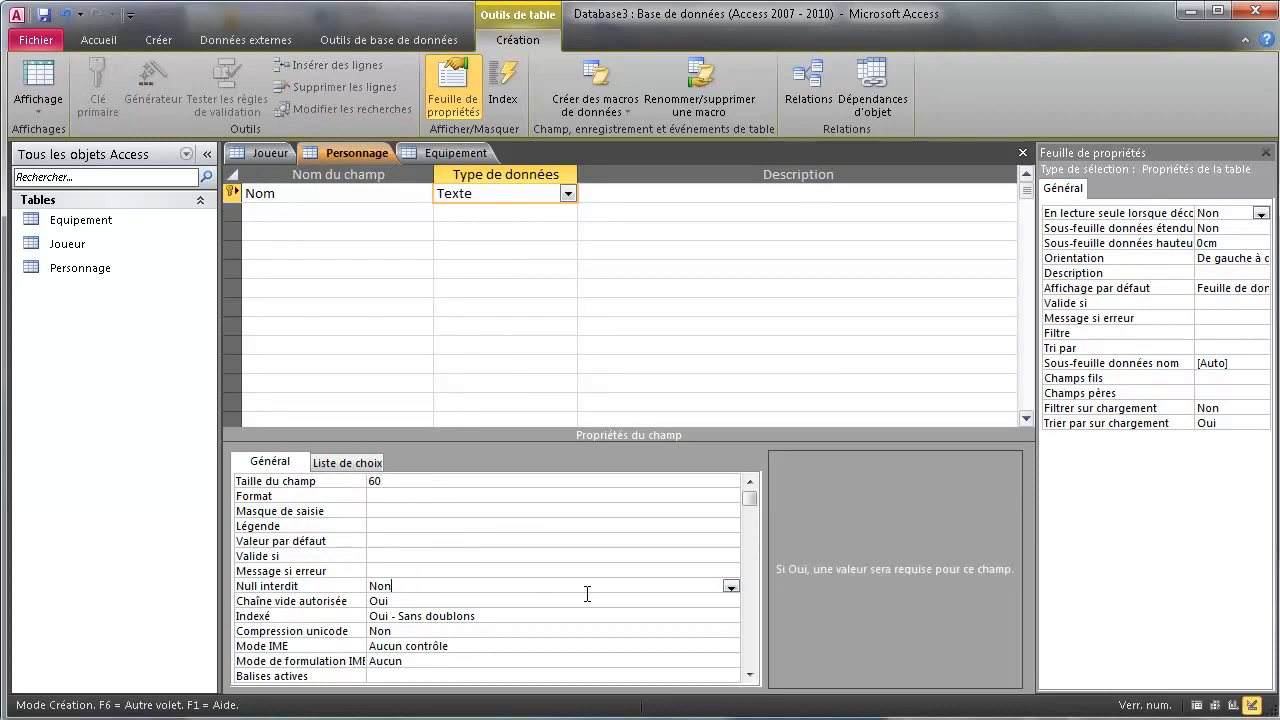
pyautogui.click(732, 588)
pyautogui.click(432, 601)
pyautogui.moveTo(233, 192)
pyautogui.moveTo(396, 616); pyautogui.dragTo(476, 617)
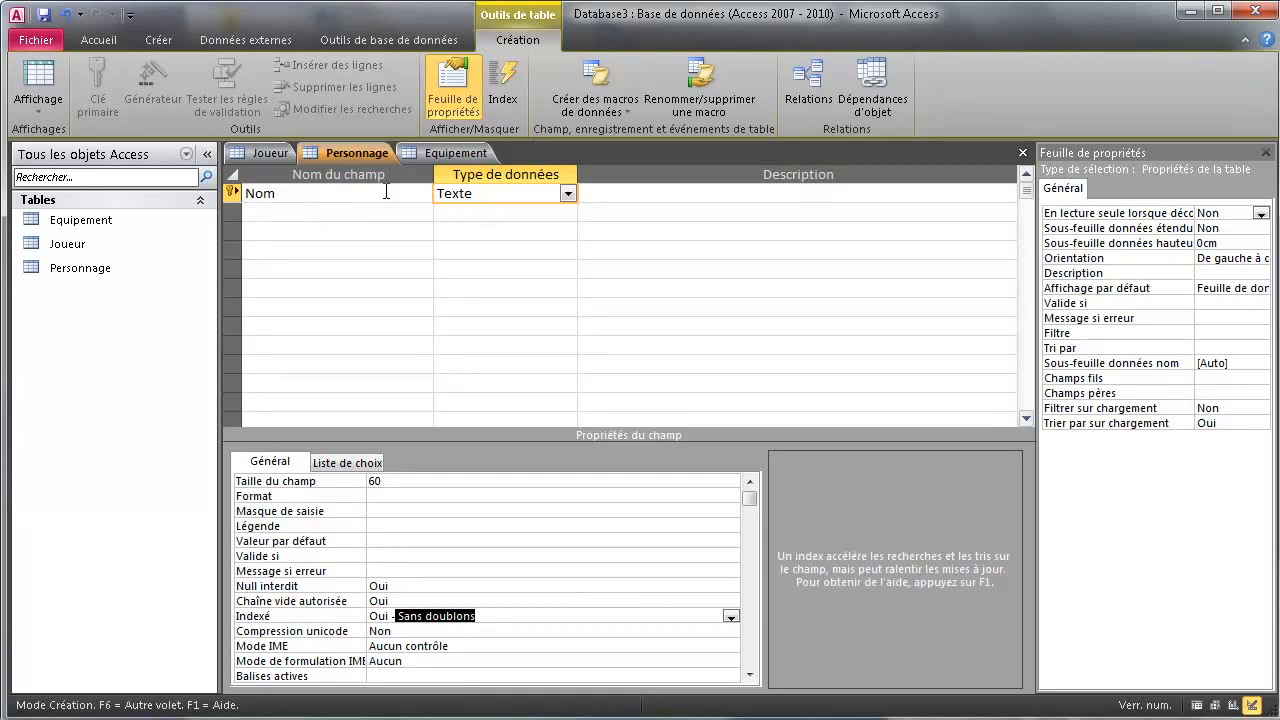
pyautogui.click(268, 152)
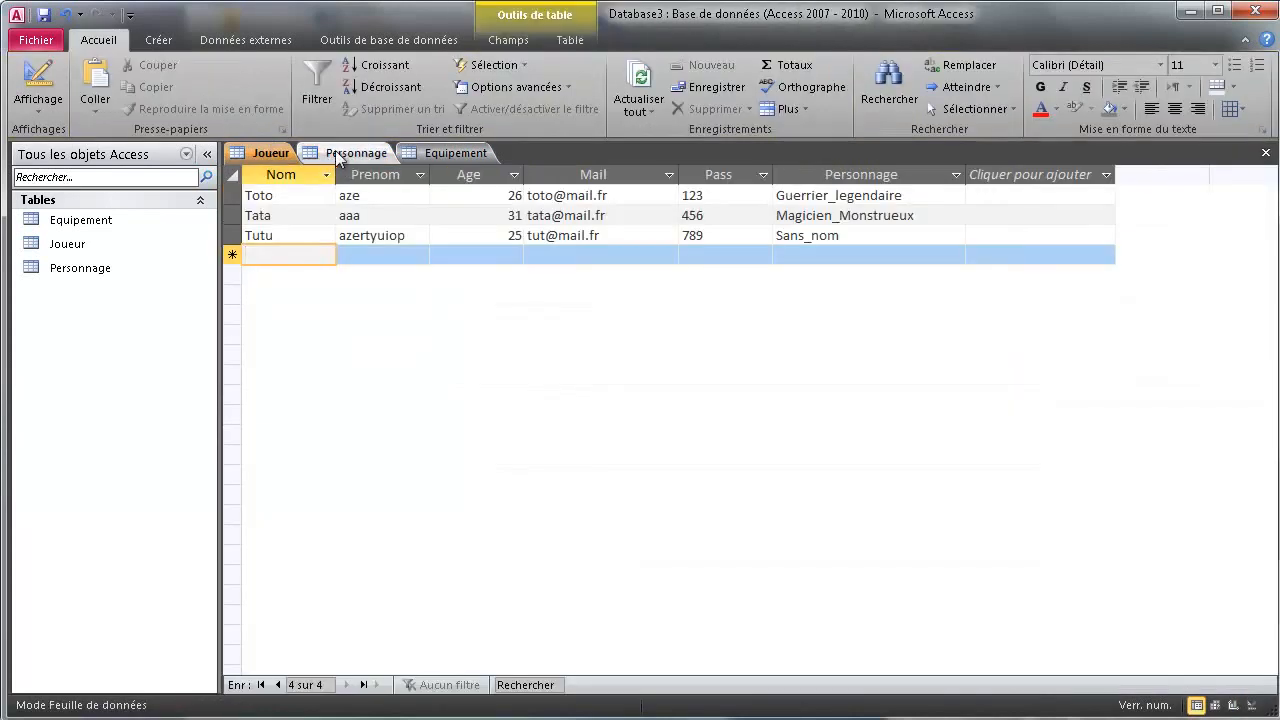
pyautogui.click(352, 152)
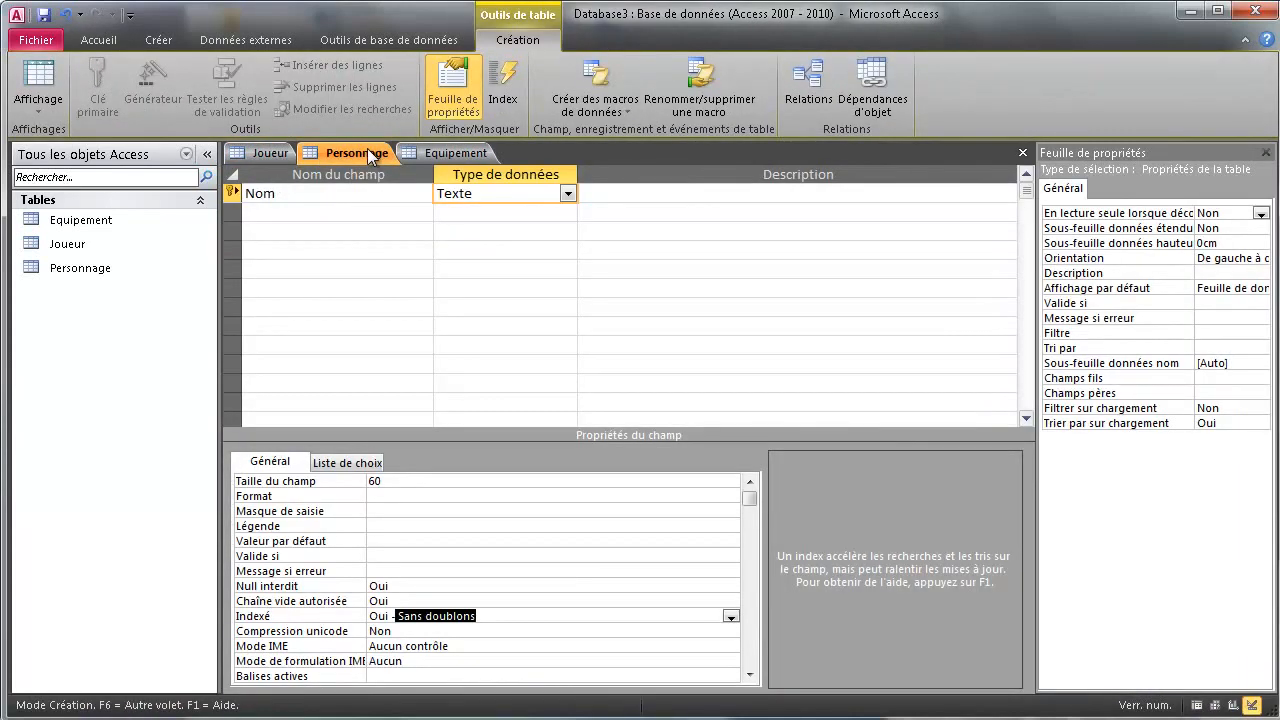
# Add a Race text field with field size 60
pyautogui.click(306, 215)
pyautogui.write('R')
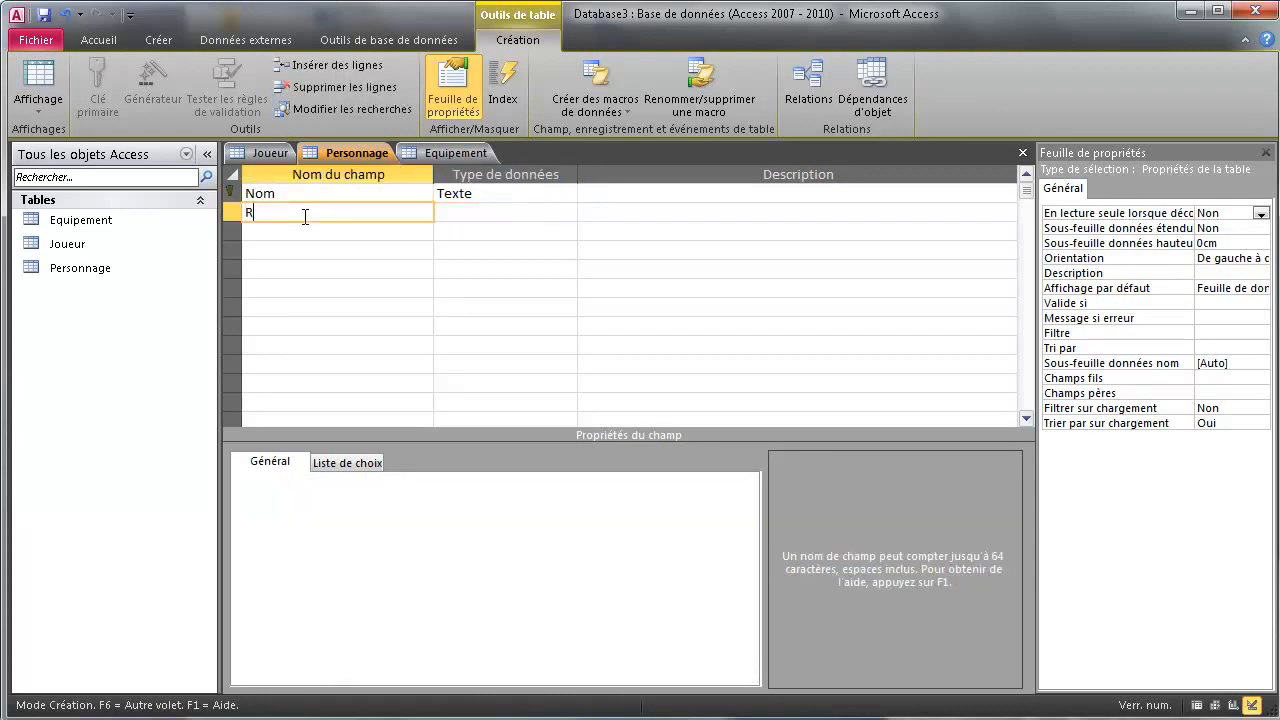
pyautogui.write('ace')
pyautogui.click(551, 215)
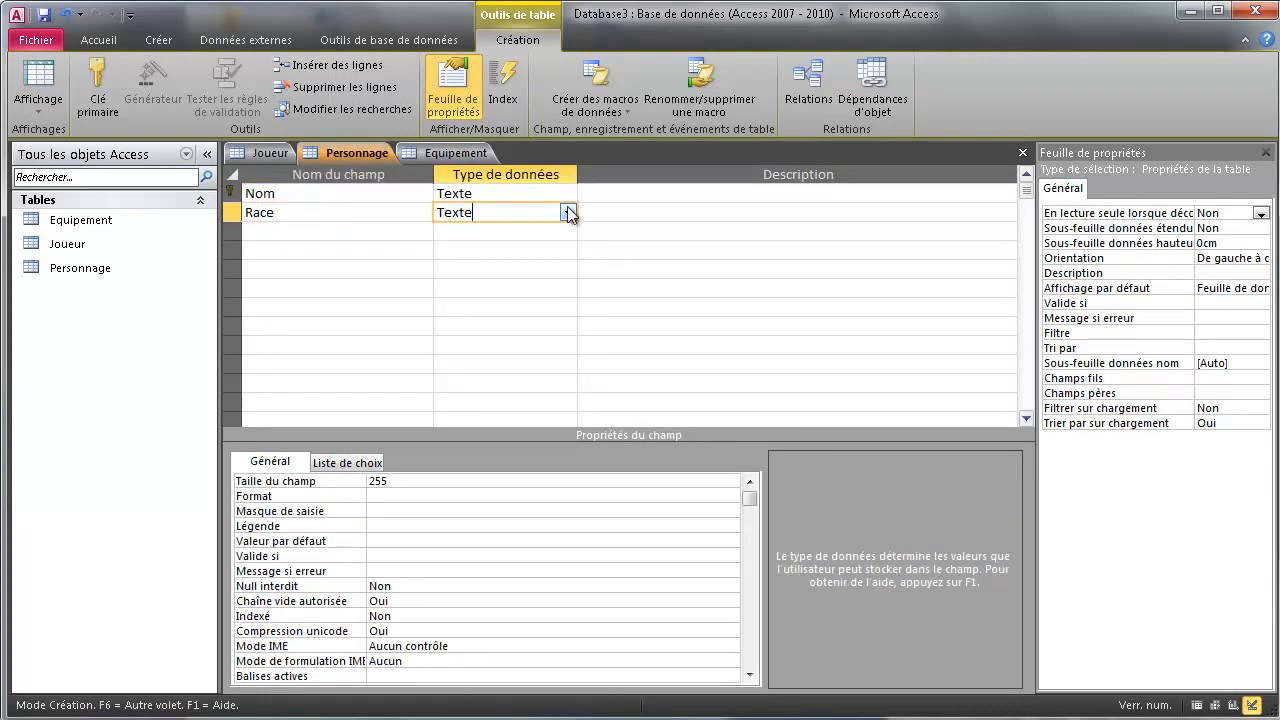
pyautogui.click(567, 212)
pyautogui.click(338, 477)
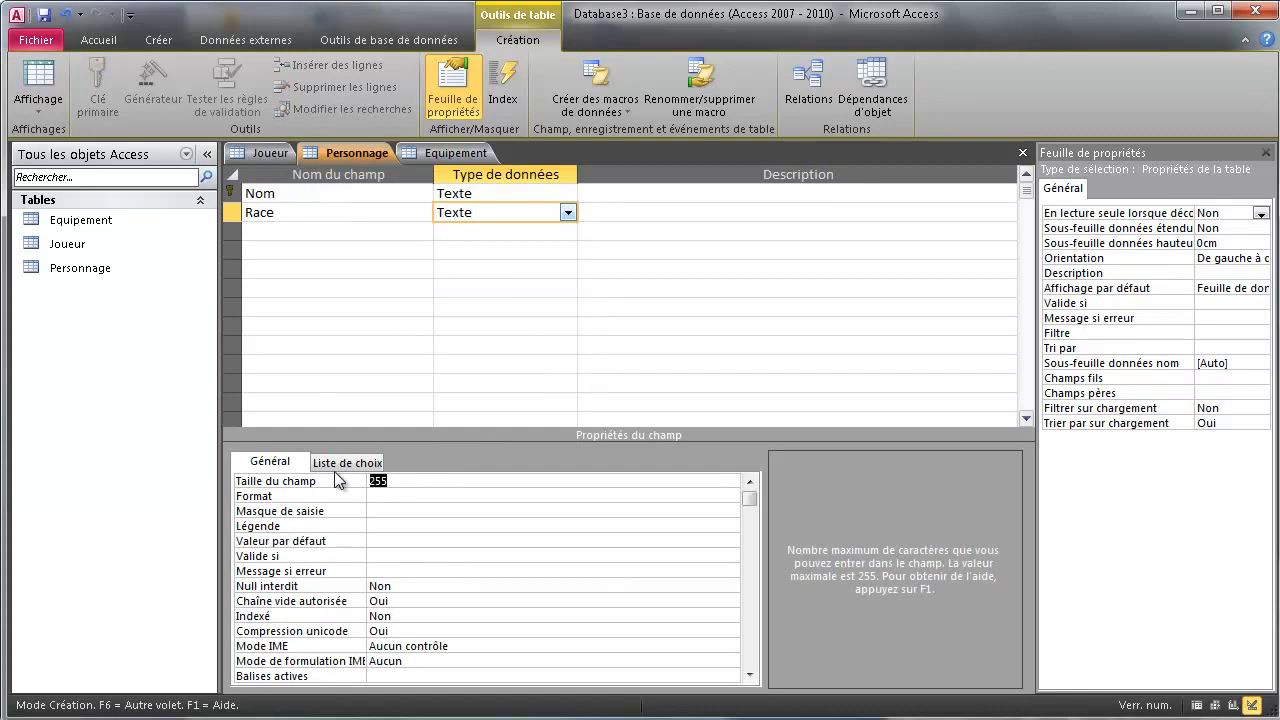
pyautogui.write('60')
# Add a required numeric Niveau field with default value 1
pyautogui.click(298, 239)
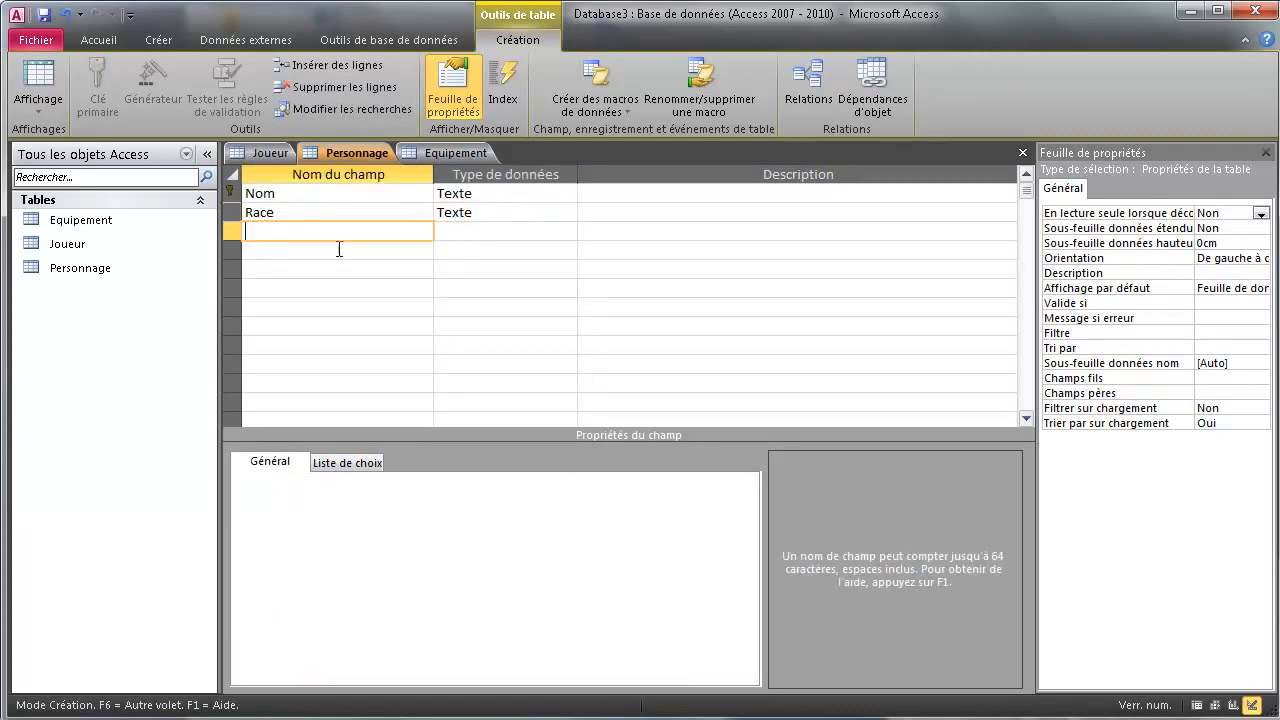
pyautogui.write('Niveau')
pyautogui.click(481, 233)
pyautogui.click(567, 231)
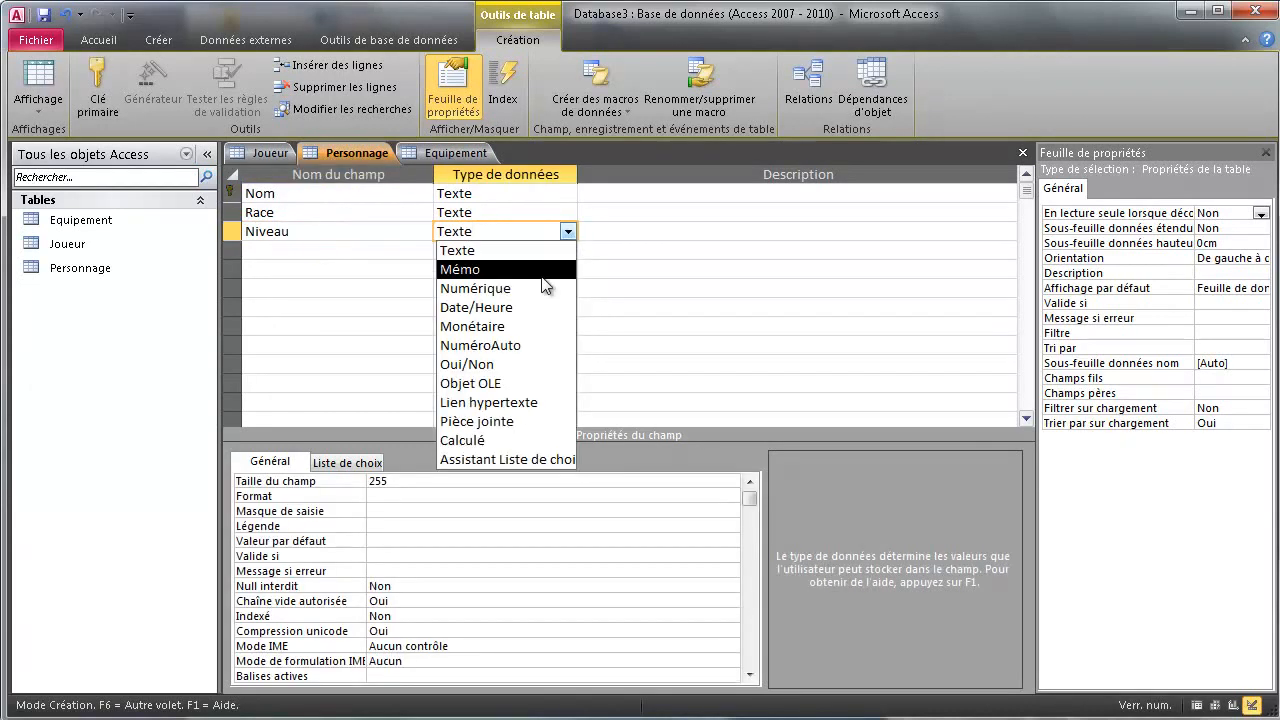
pyautogui.click(475, 288)
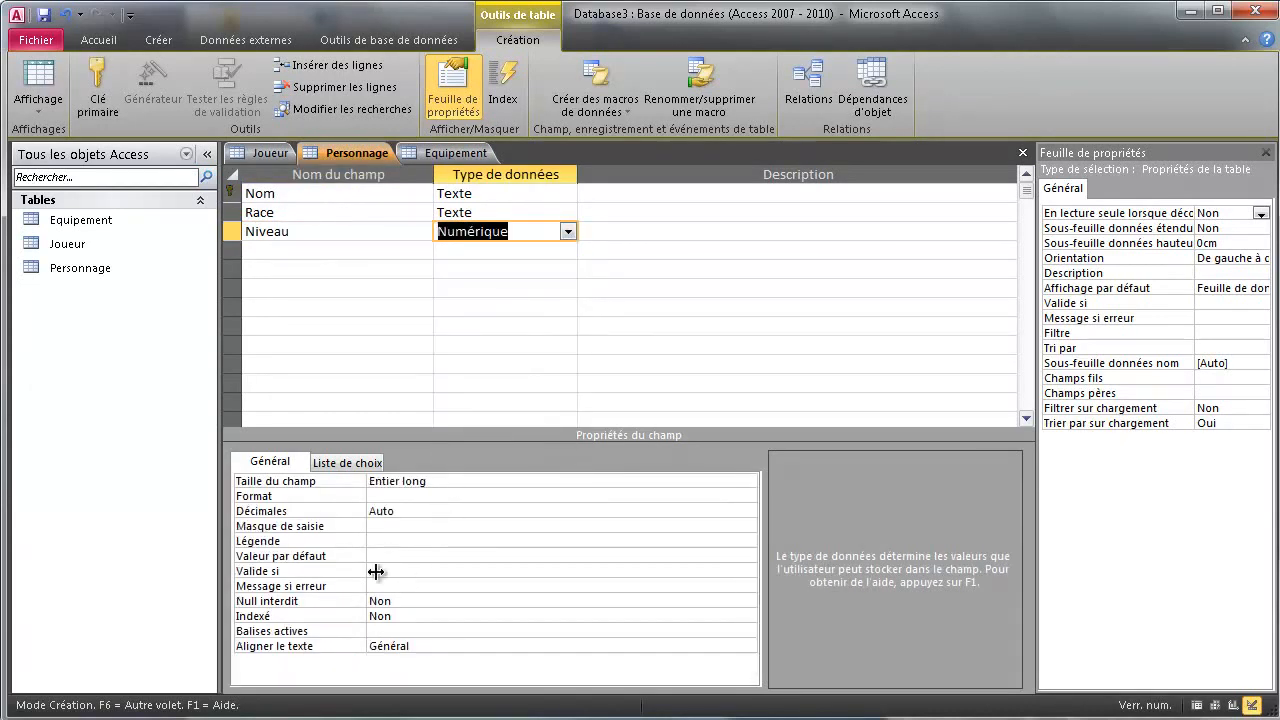
pyautogui.click(400, 601)
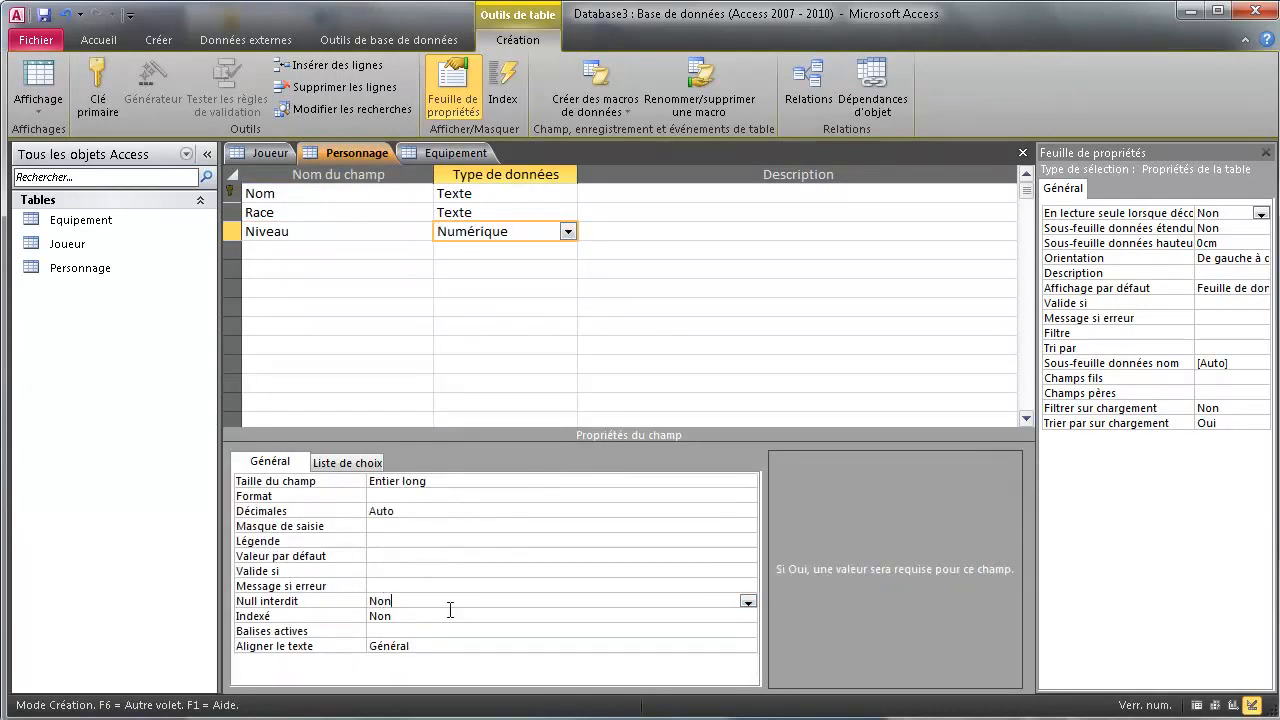
pyautogui.click(748, 601)
pyautogui.click(490, 615)
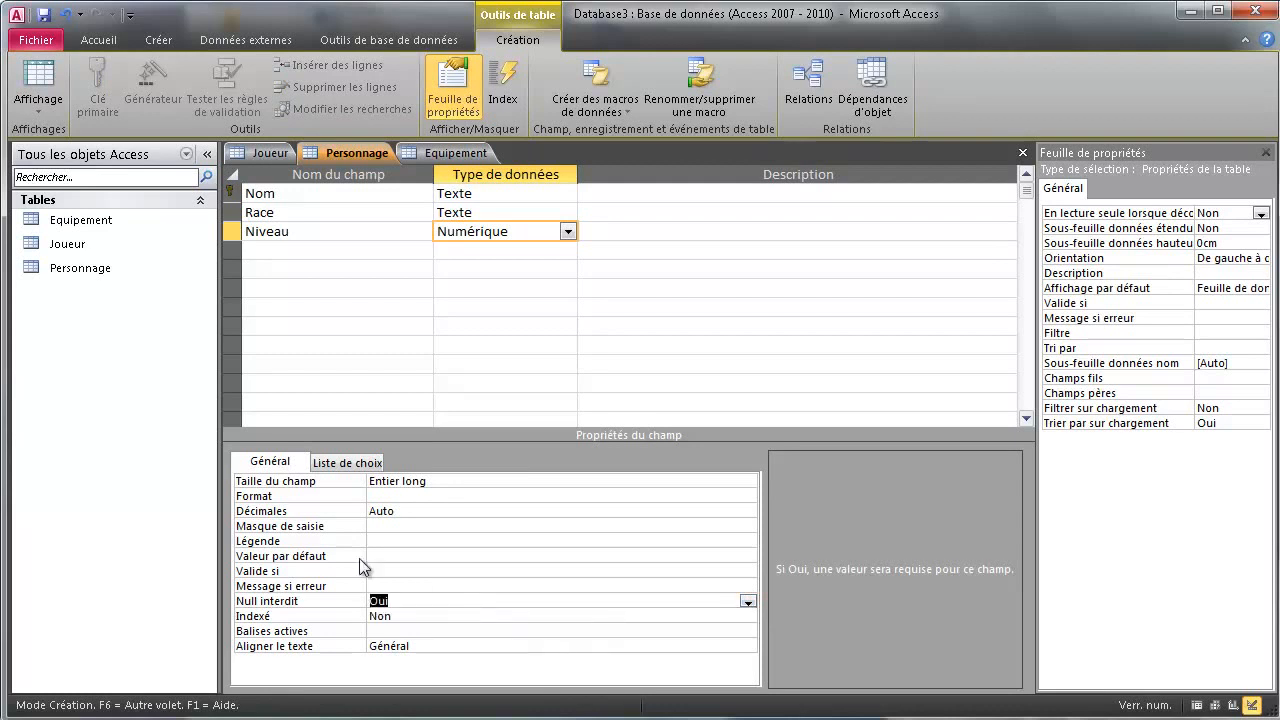
pyautogui.click(383, 555)
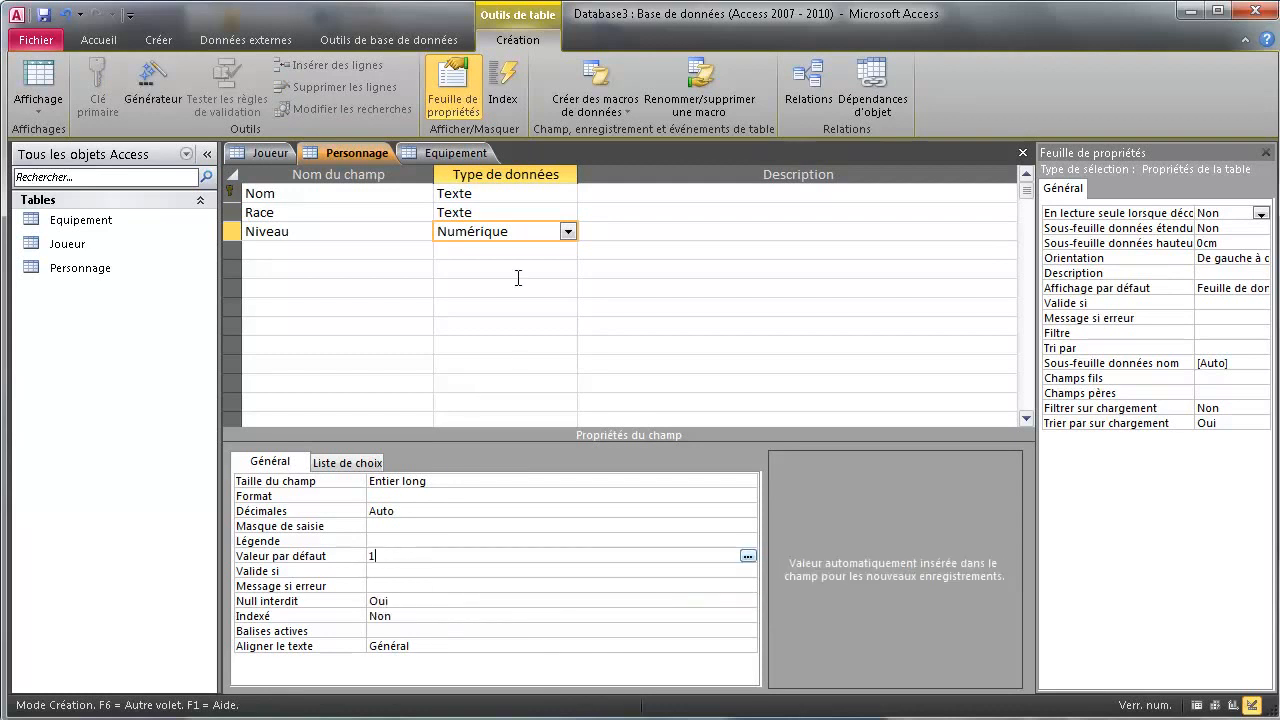
# Make the Race field required
pyautogui.click(500, 212)
pyautogui.click(410, 586)
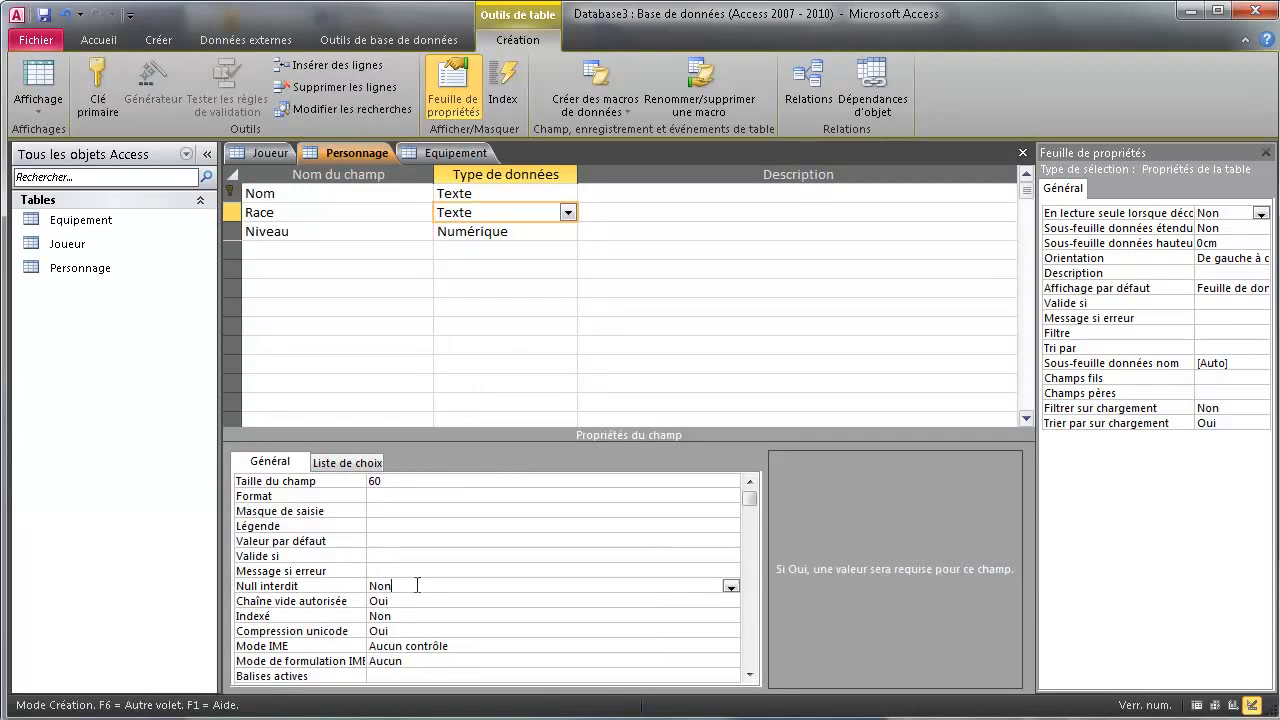
pyautogui.click(730, 586)
pyautogui.click(502, 600)
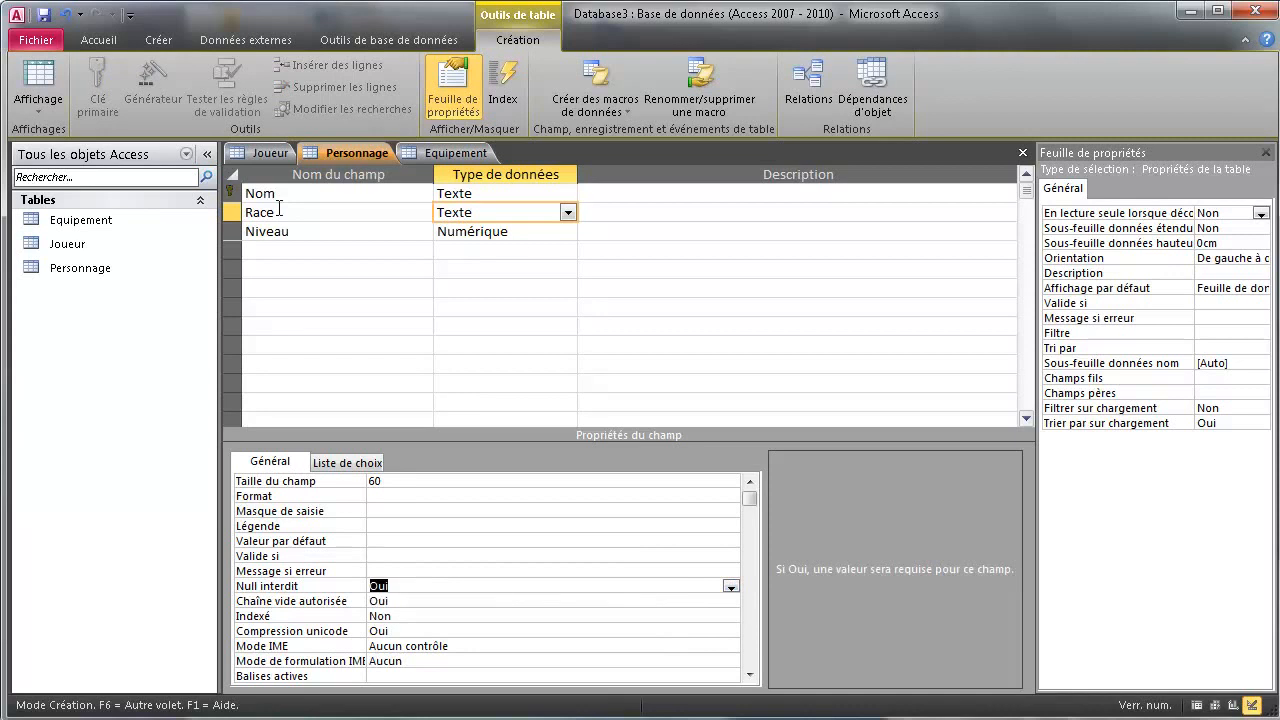
pyautogui.click(286, 247)
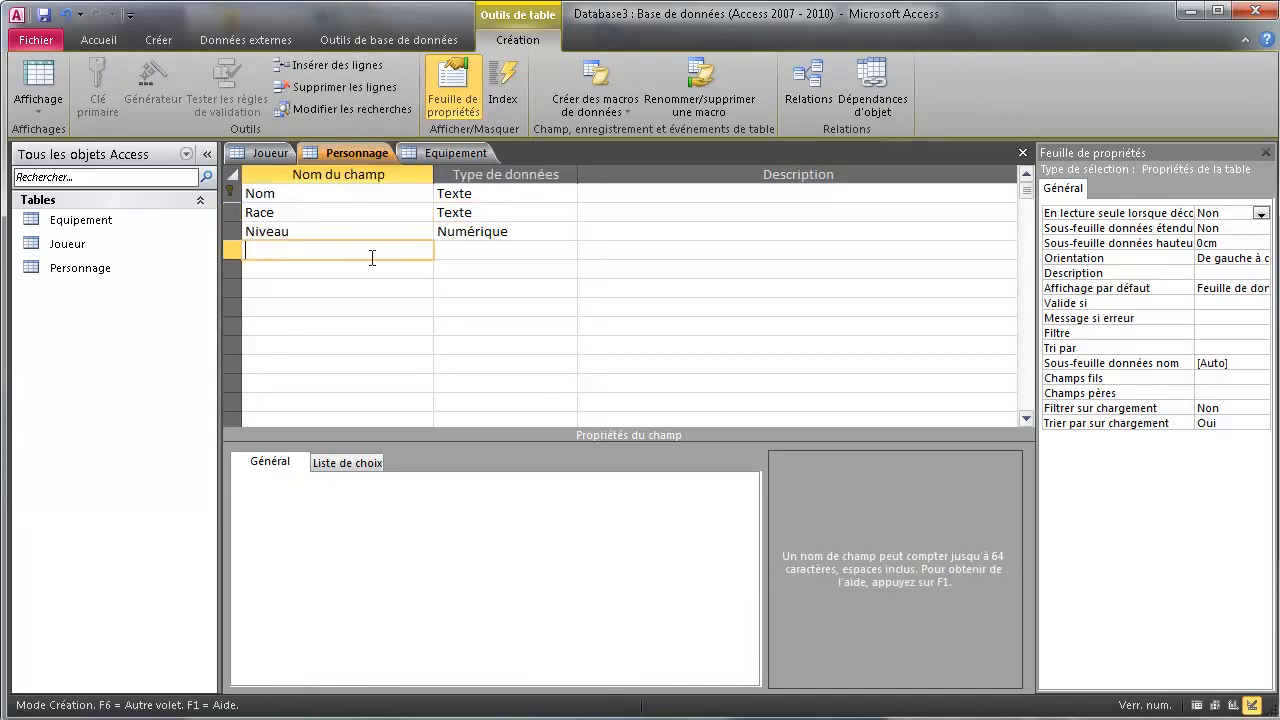
# Add a required numeric Argent field with default value 0
pyautogui.write('Argent')
pyautogui.click(465, 251)
pyautogui.click(567, 250)
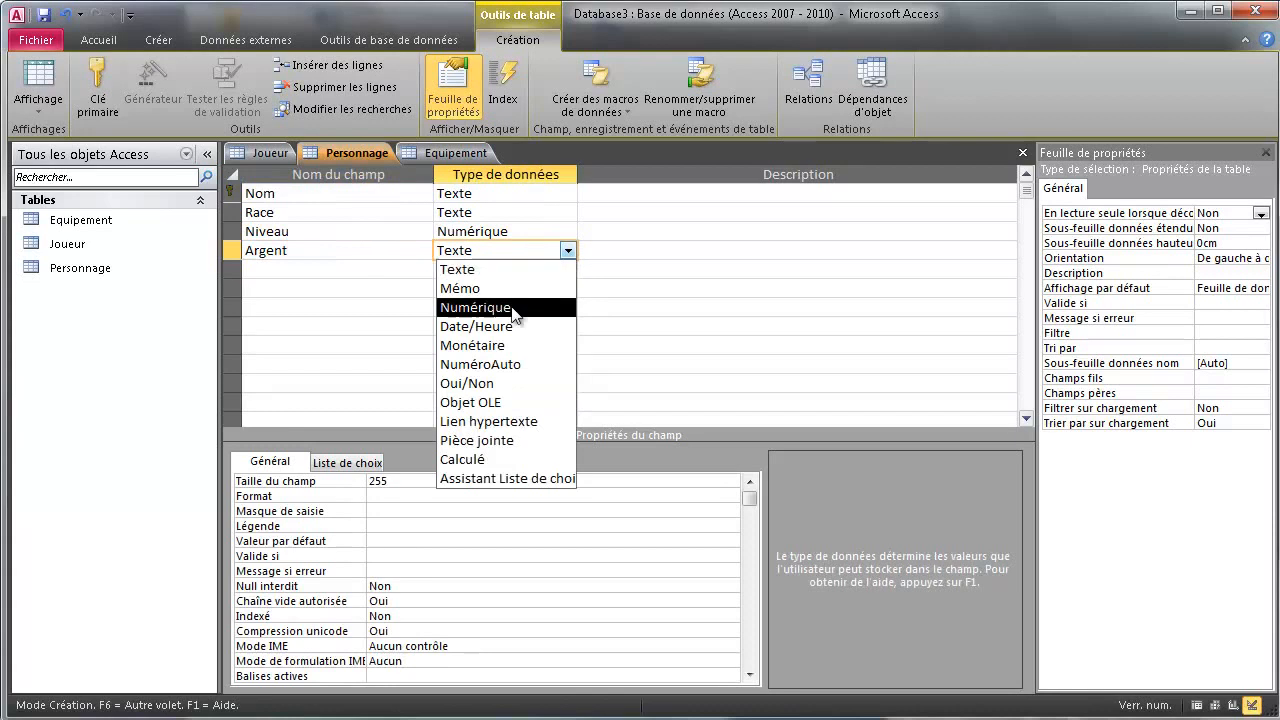
pyautogui.click(508, 303)
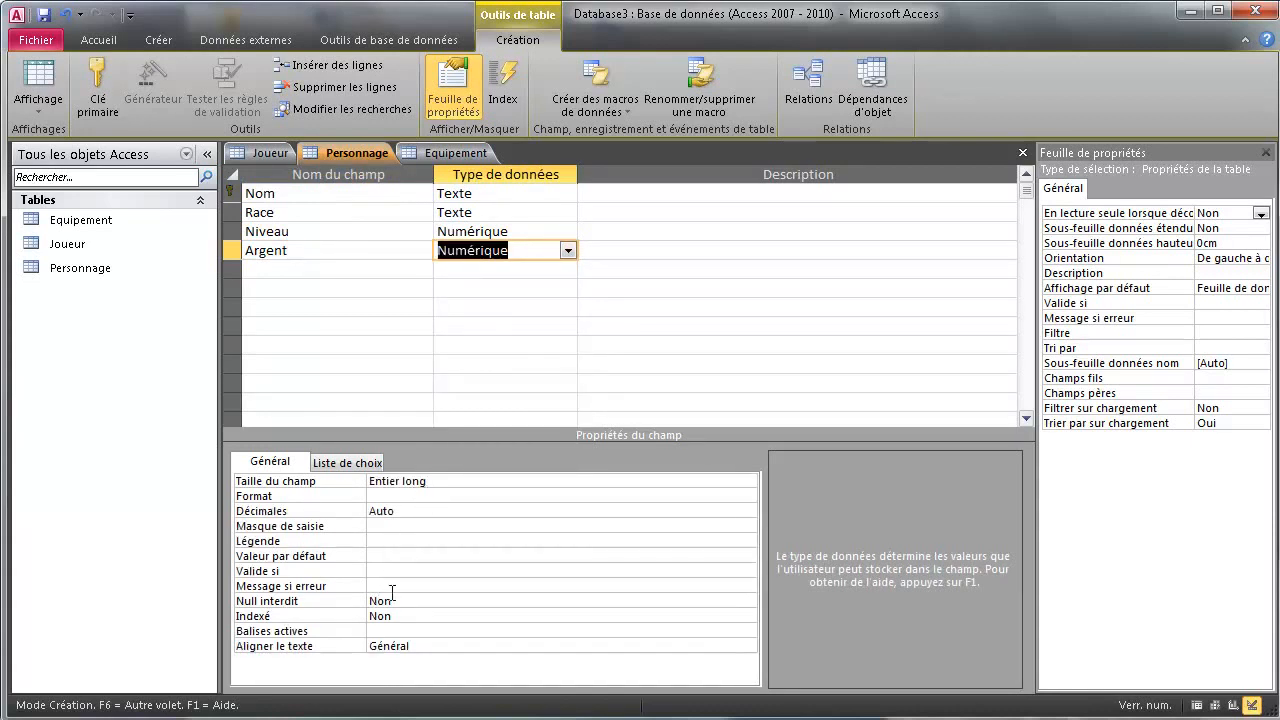
pyautogui.click(382, 569)
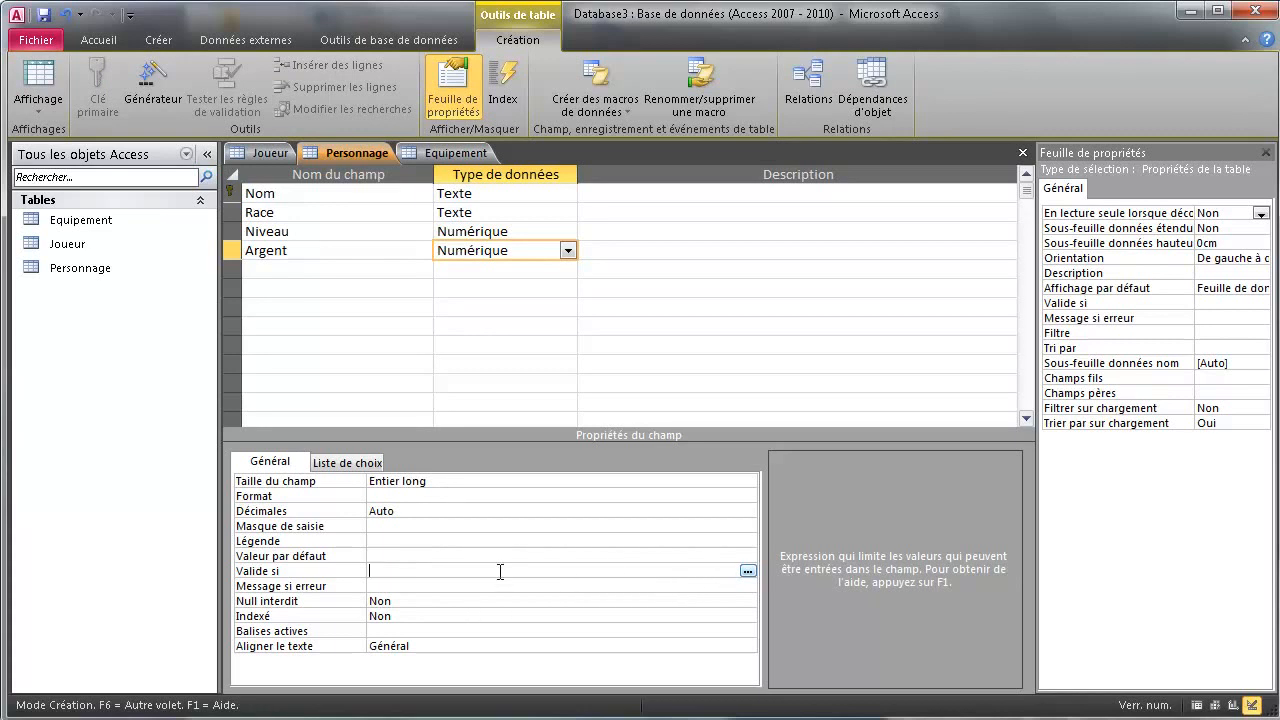
pyautogui.write('>')
pyautogui.click(446, 600)
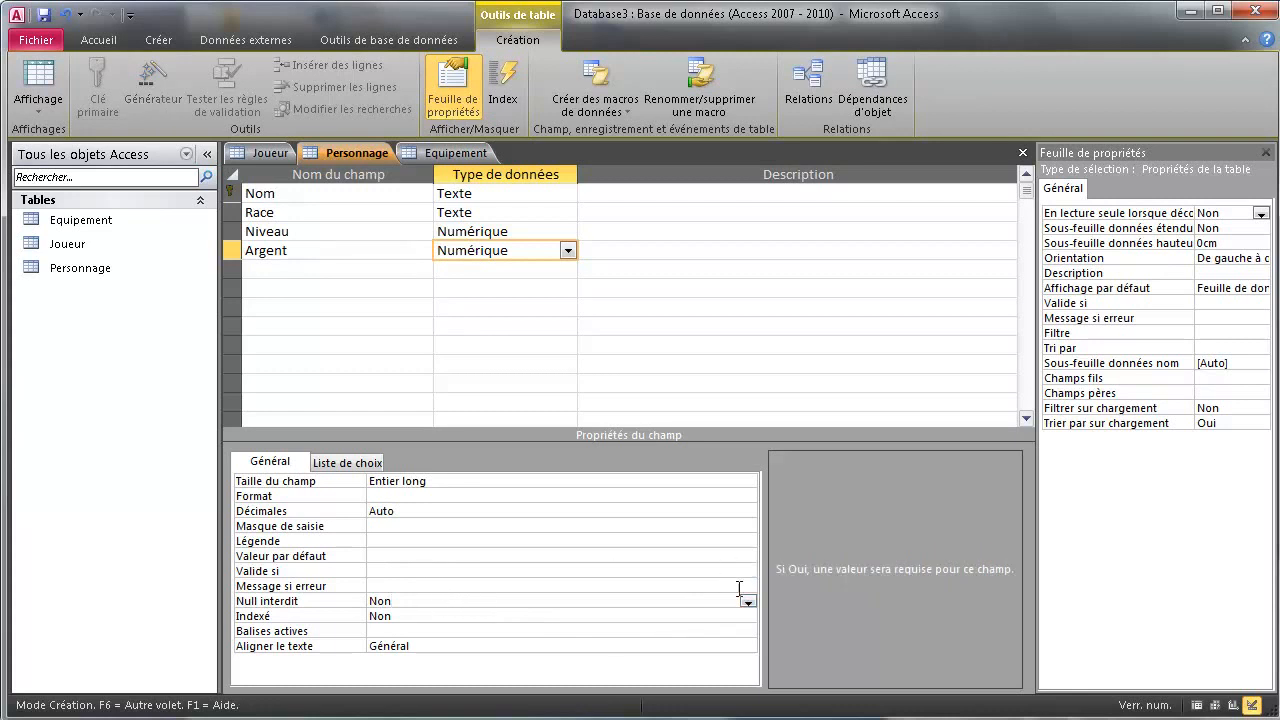
pyautogui.click(746, 600)
pyautogui.click(442, 616)
pyautogui.click(389, 561)
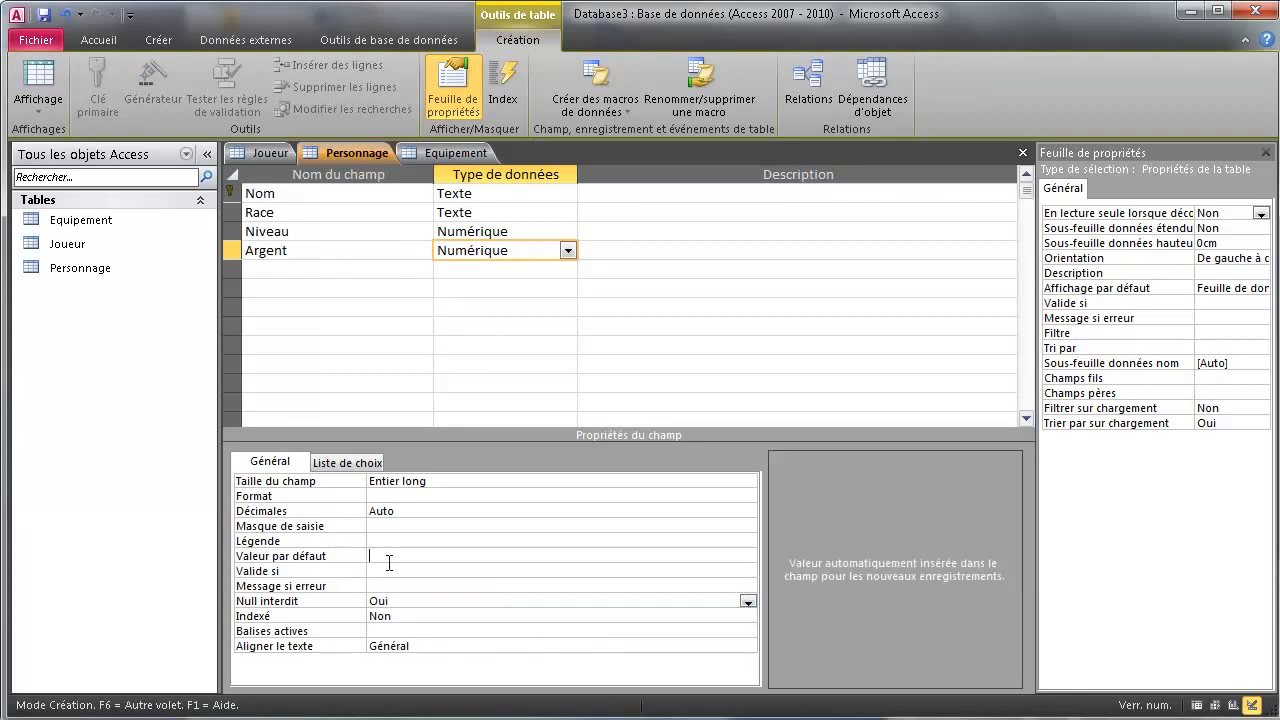
pyautogui.write('0')
pyautogui.press('Return')
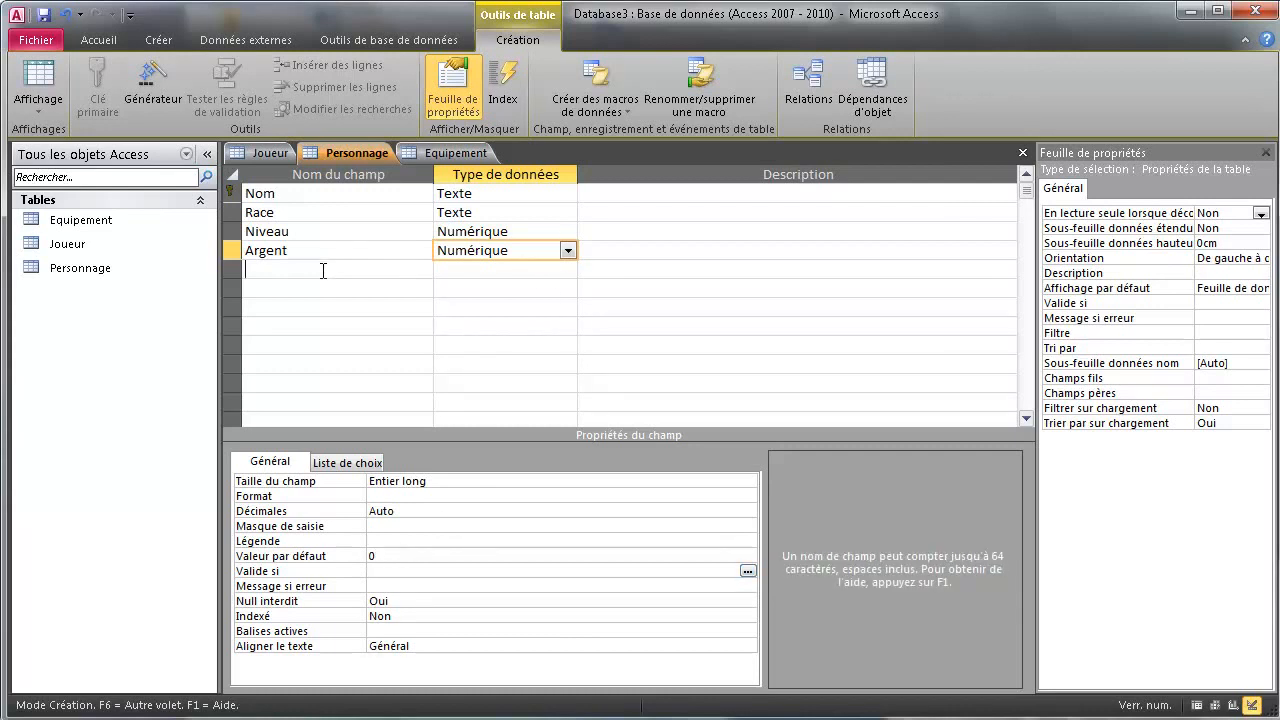
# Add a required Equipement text field with field size 60
pyautogui.click(324, 271)
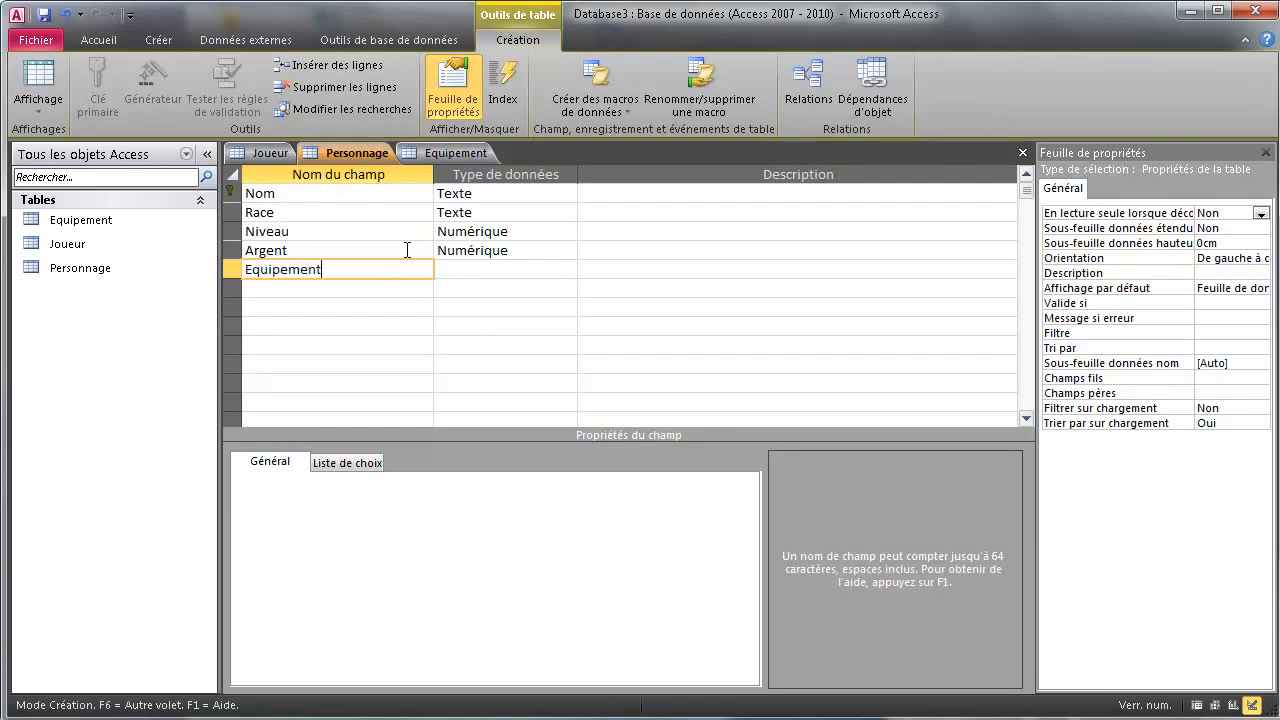
pyautogui.click(555, 266)
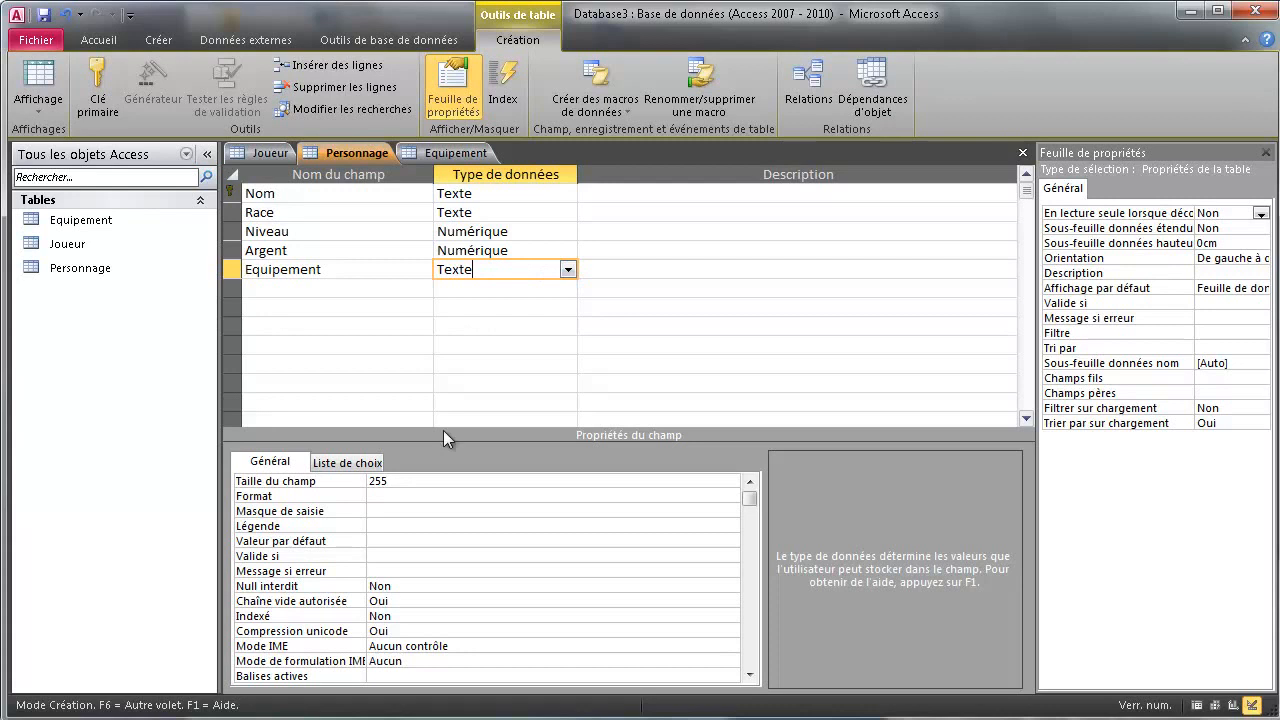
pyautogui.doubleClick(436, 484)
pyautogui.write('60')
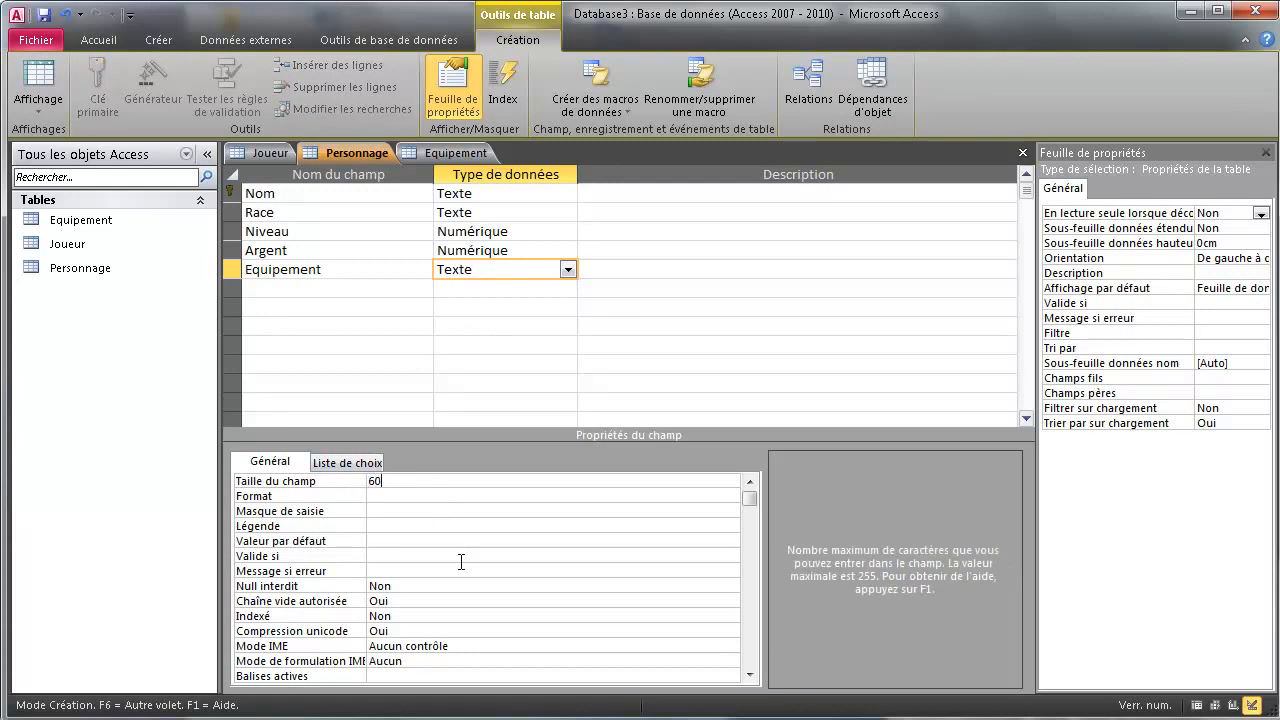
pyautogui.click(416, 587)
pyautogui.click(731, 587)
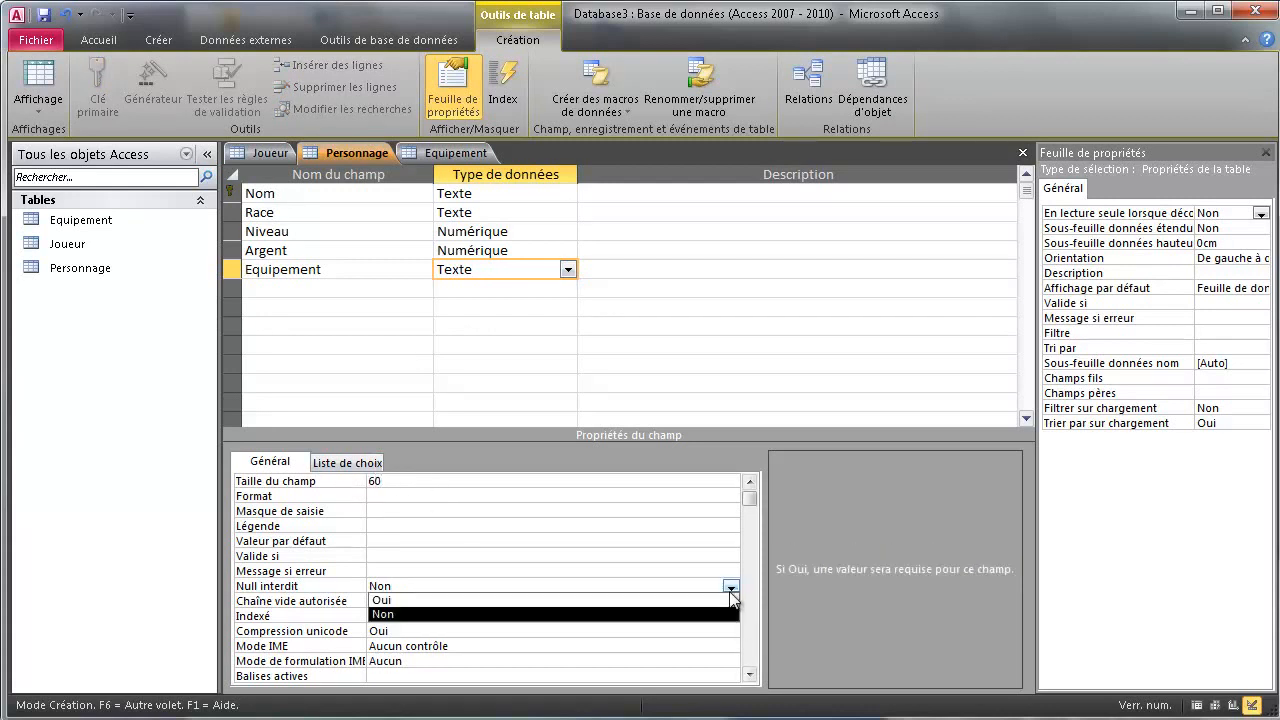
pyautogui.click(542, 601)
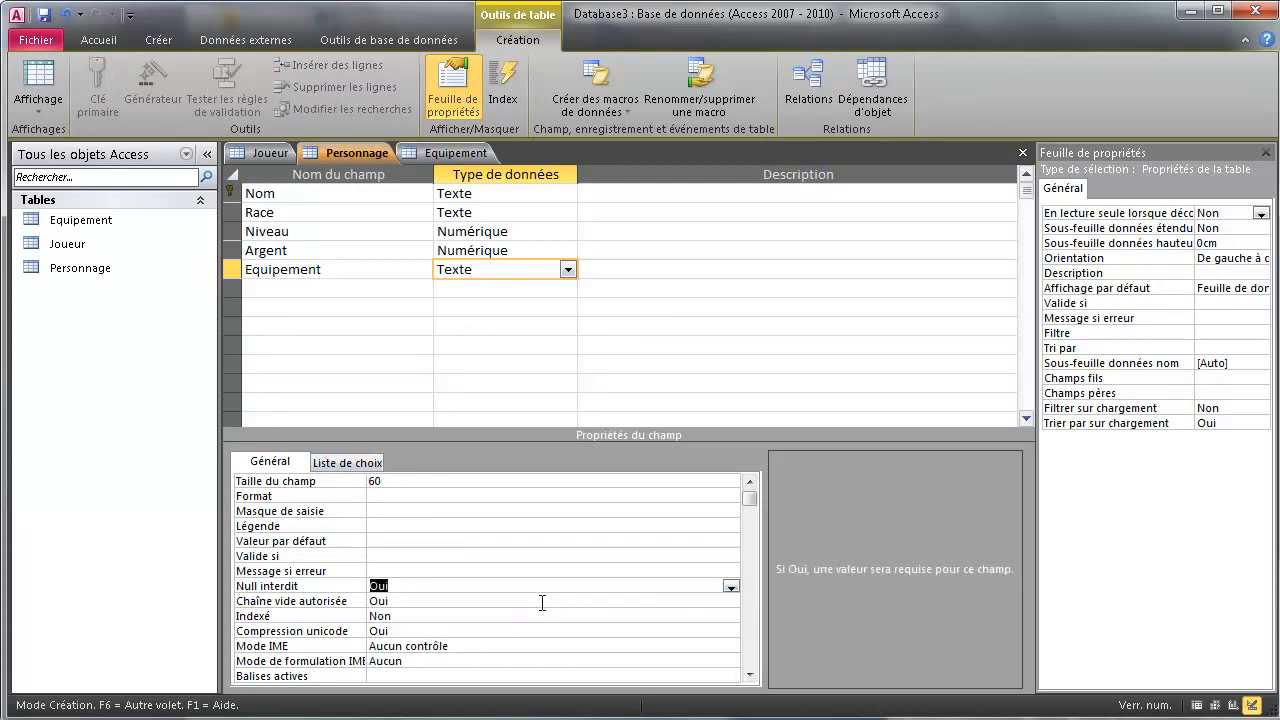
pyautogui.click(480, 294)
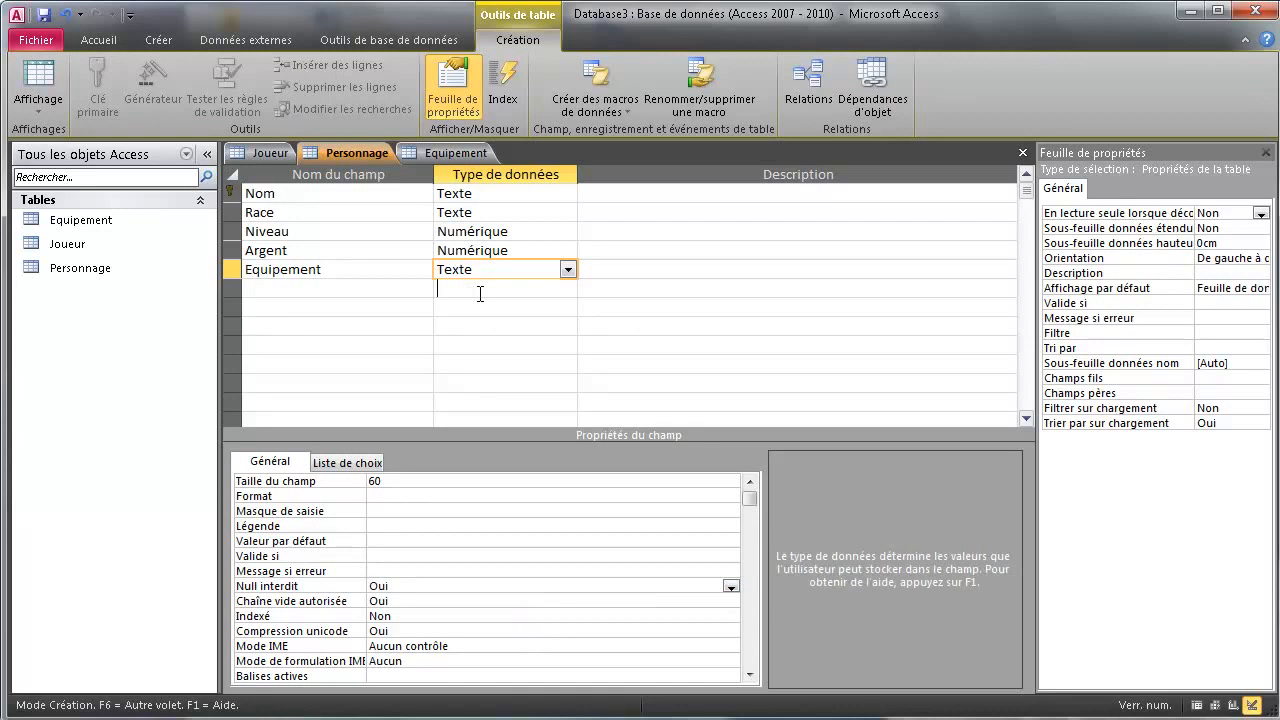
pyautogui.click(452, 152)
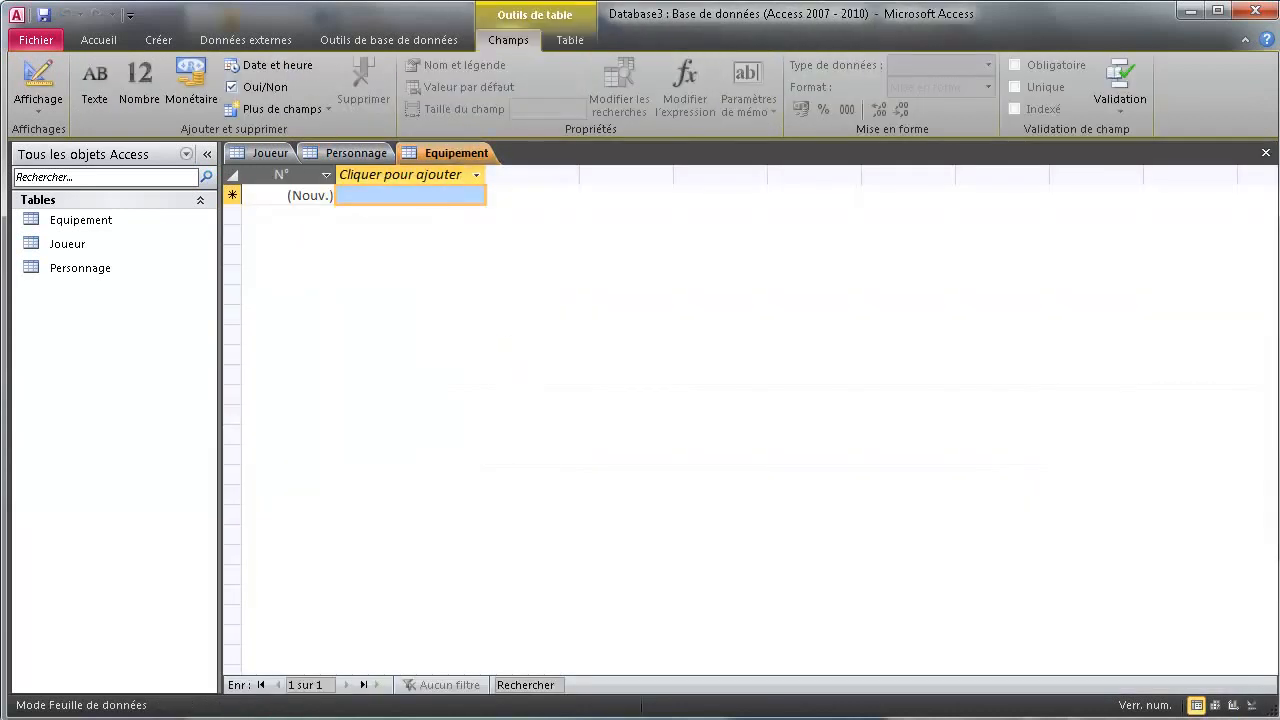
# Open Equipement in Design view, rename NomObjet to Objet, and make it Texte size 60
pyautogui.click(1254, 705)
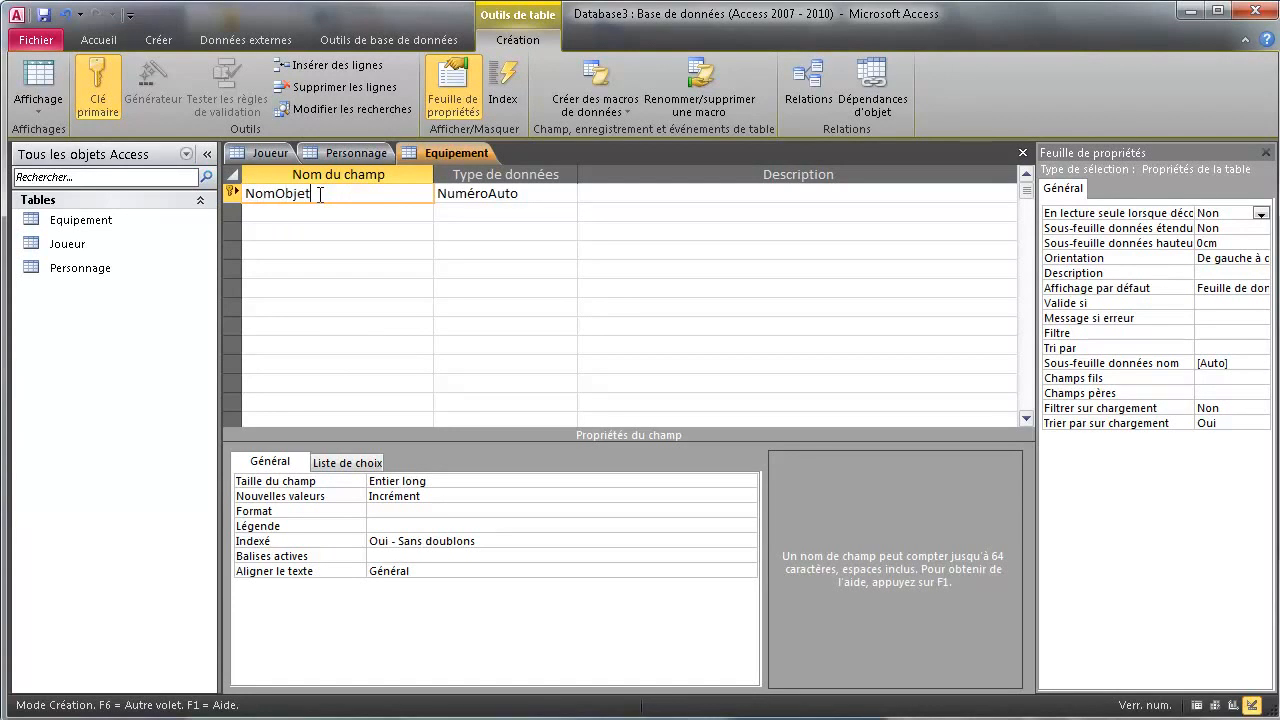
pyautogui.moveTo(276, 194); pyautogui.dragTo(246, 194)
pyautogui.press('BackSpace')
pyautogui.click(520, 194)
pyautogui.click(567, 194)
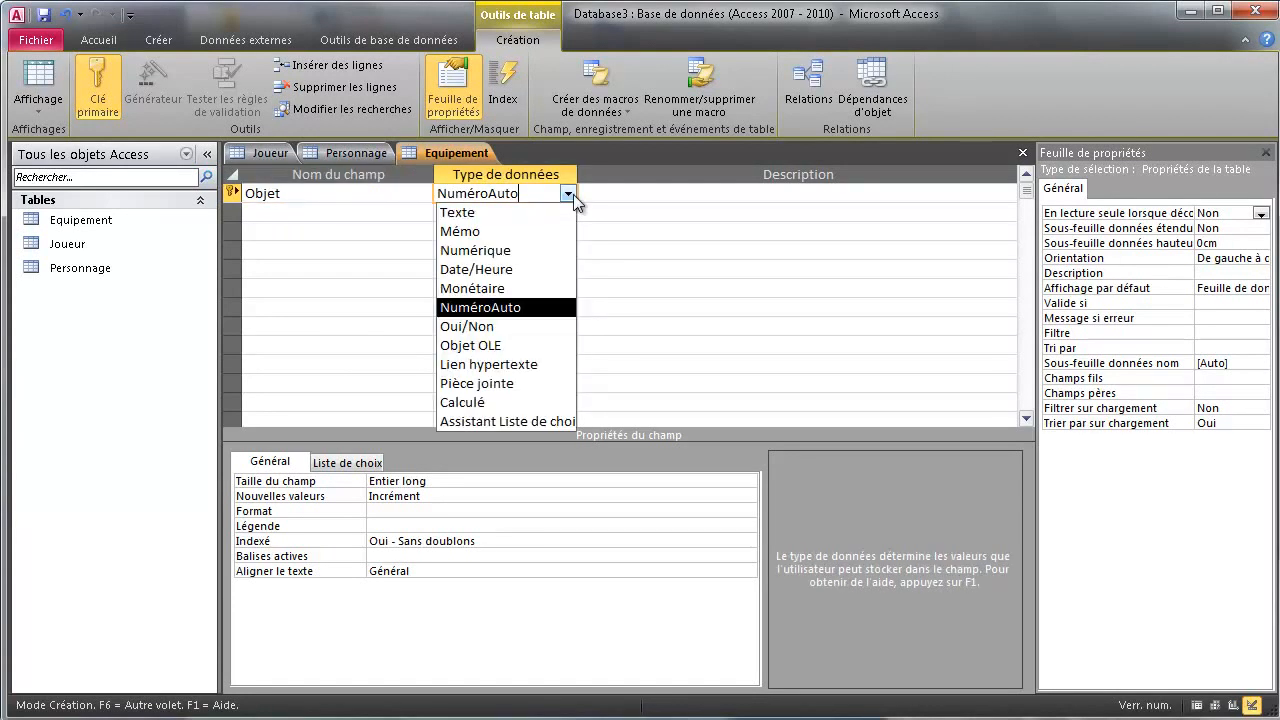
pyautogui.click(520, 209)
pyautogui.click(330, 482)
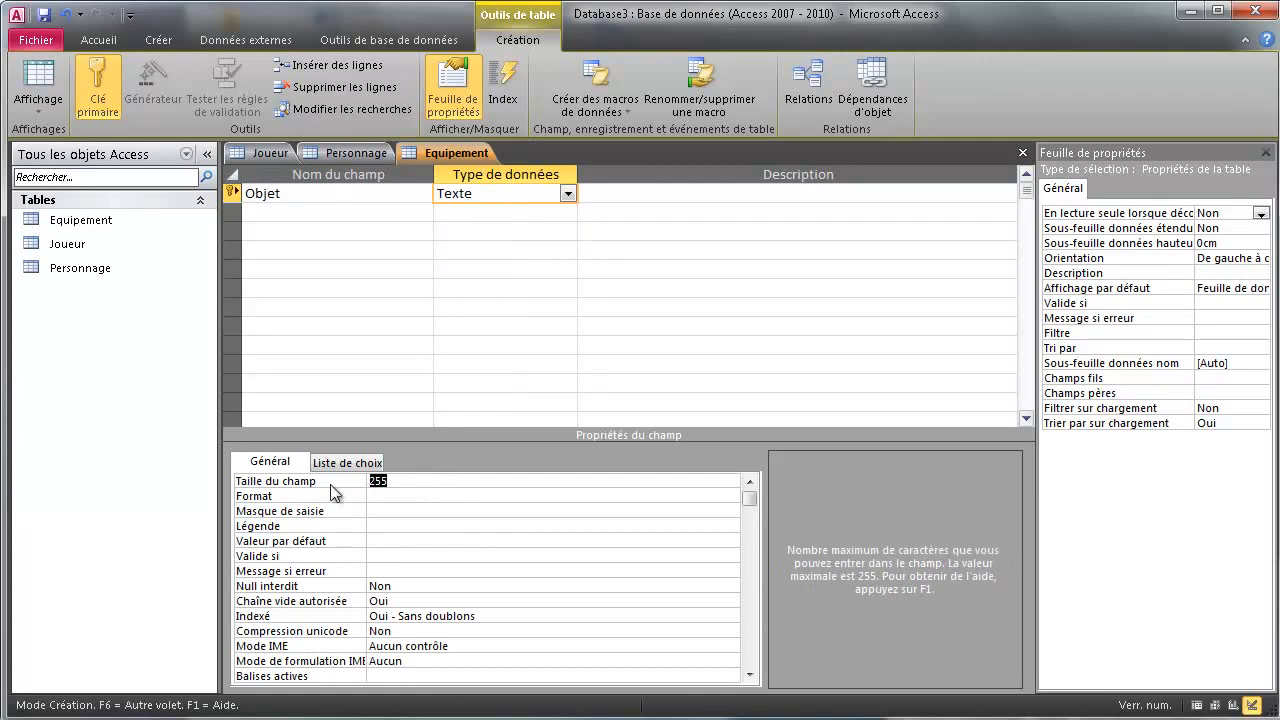
pyautogui.write('60')
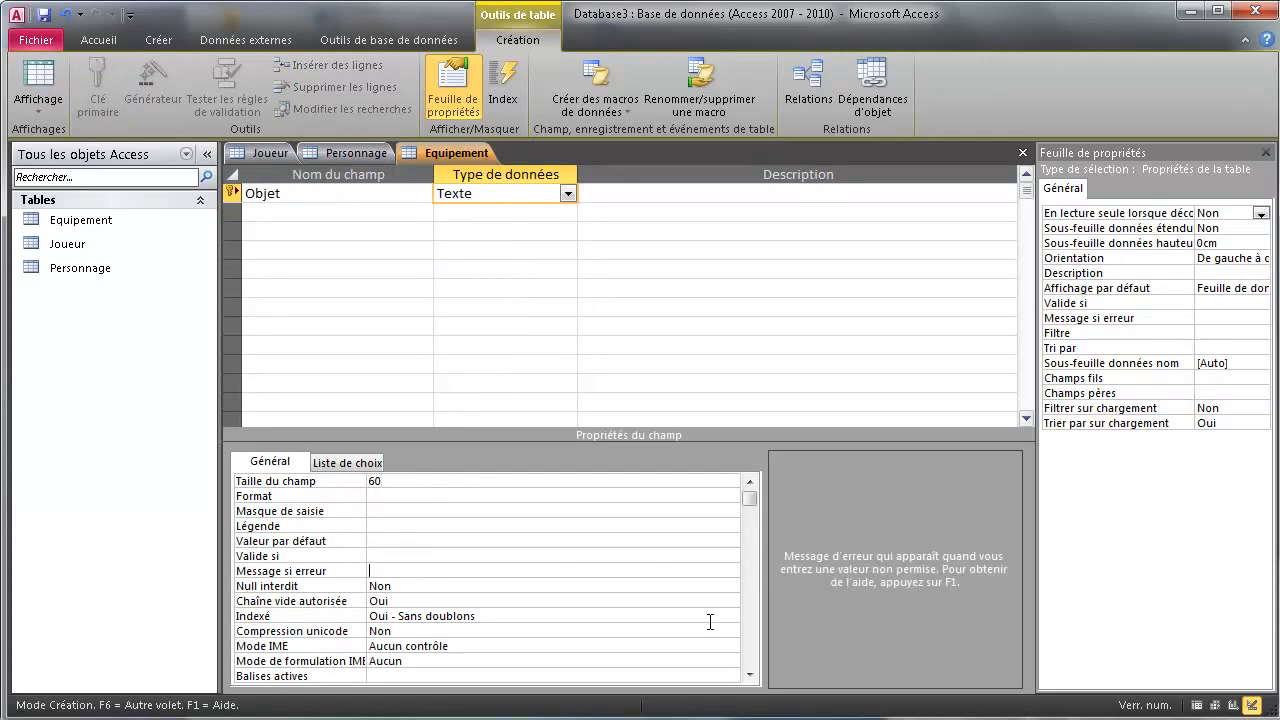
# Make the Objet field required and return to the Personnage table
pyautogui.click(729, 587)
pyautogui.click(732, 585)
pyautogui.click(732, 585)
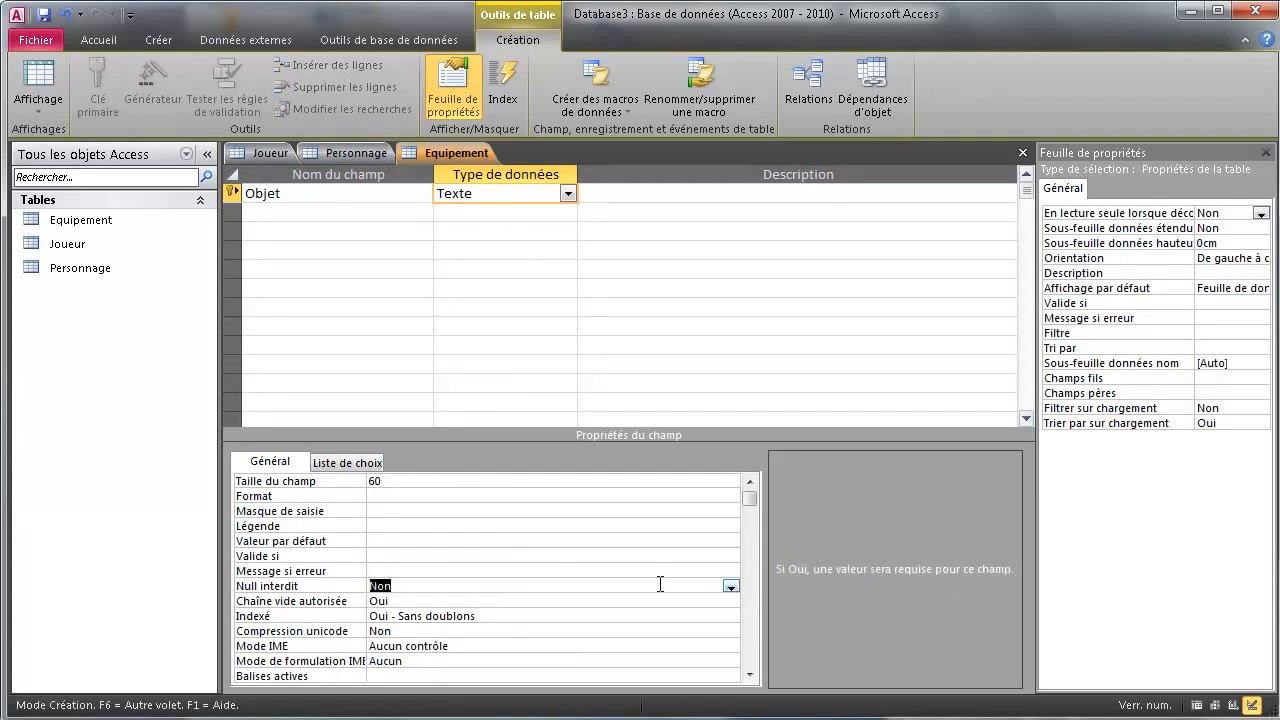
pyautogui.click(731, 586)
pyautogui.click(465, 601)
pyautogui.rightClick(438, 154)
pyautogui.click(357, 160)
pyautogui.rightClick(357, 160)
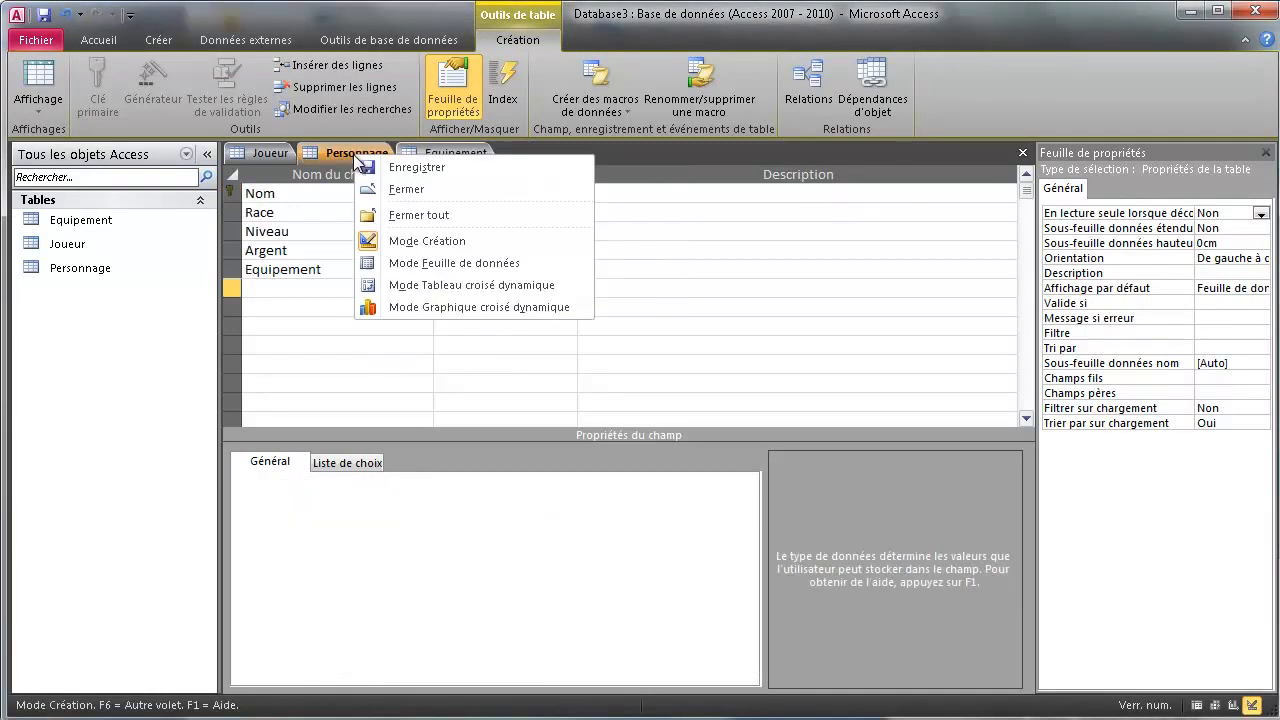
pyautogui.click(384, 166)
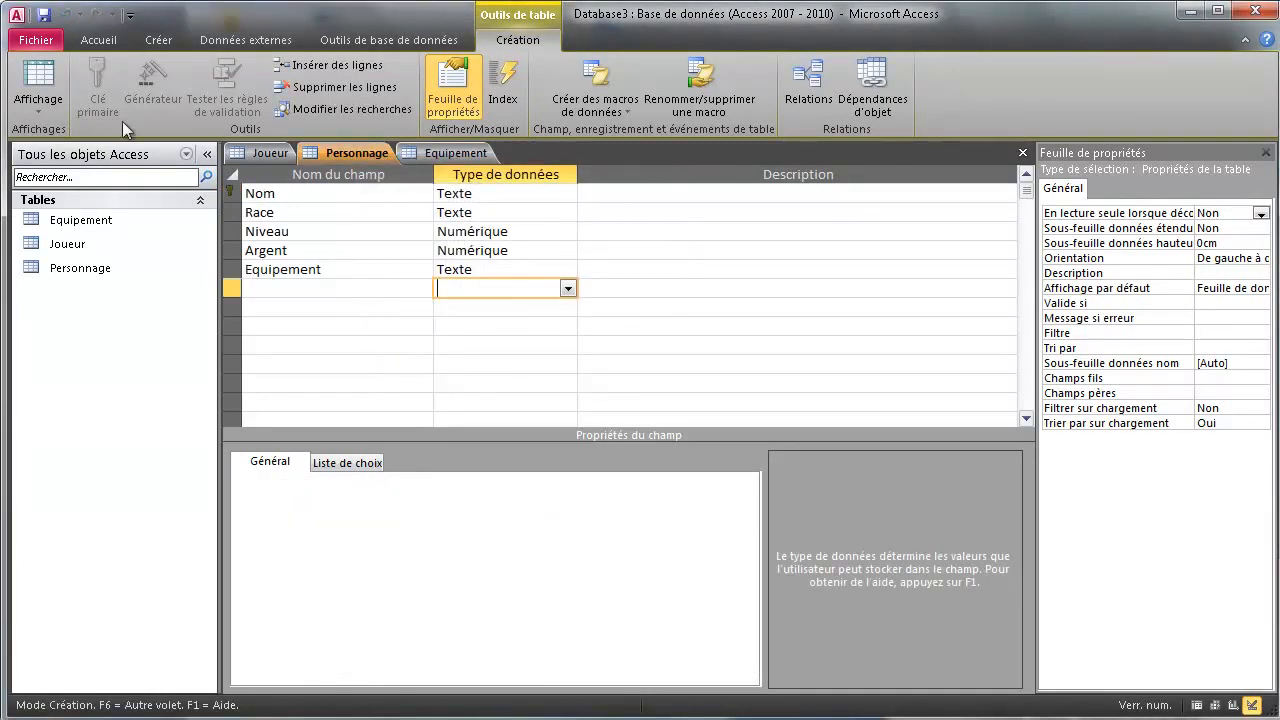
# In Personnage's datasheet, paste Guerrier_legendaire from Joueur into Nom and enter Race Humain
pyautogui.click(45, 82)
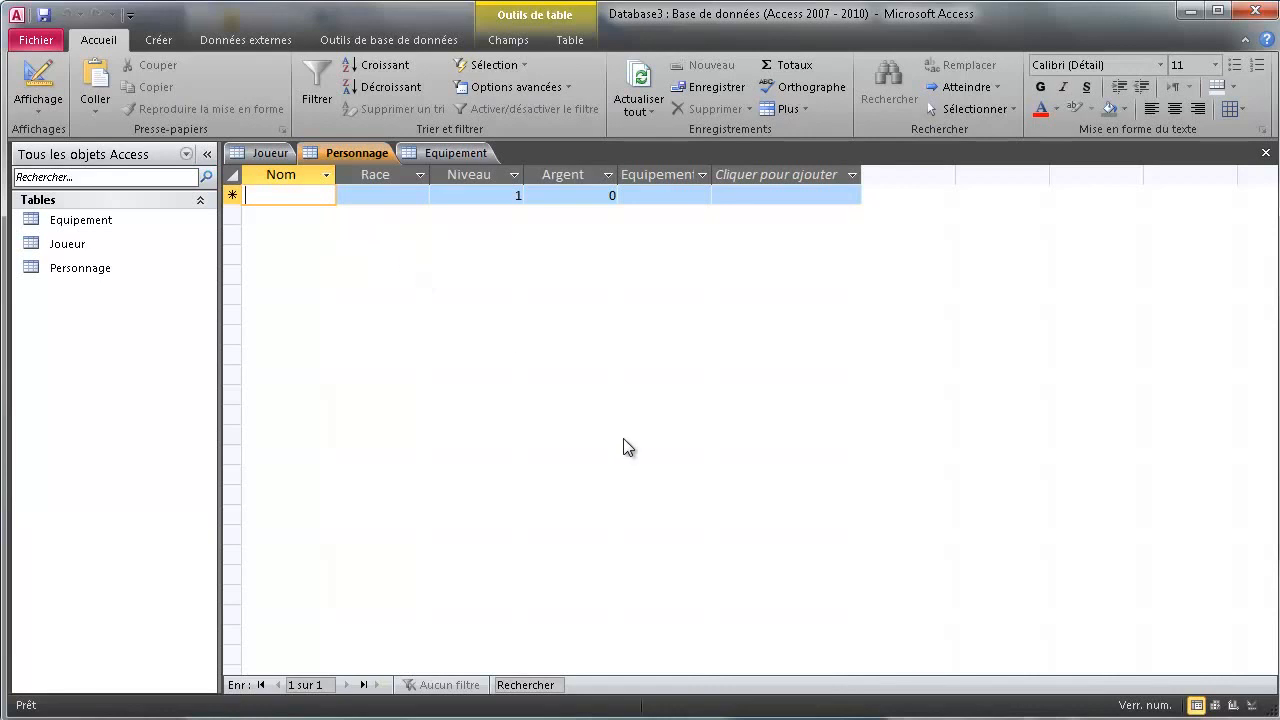
pyautogui.click(270, 153)
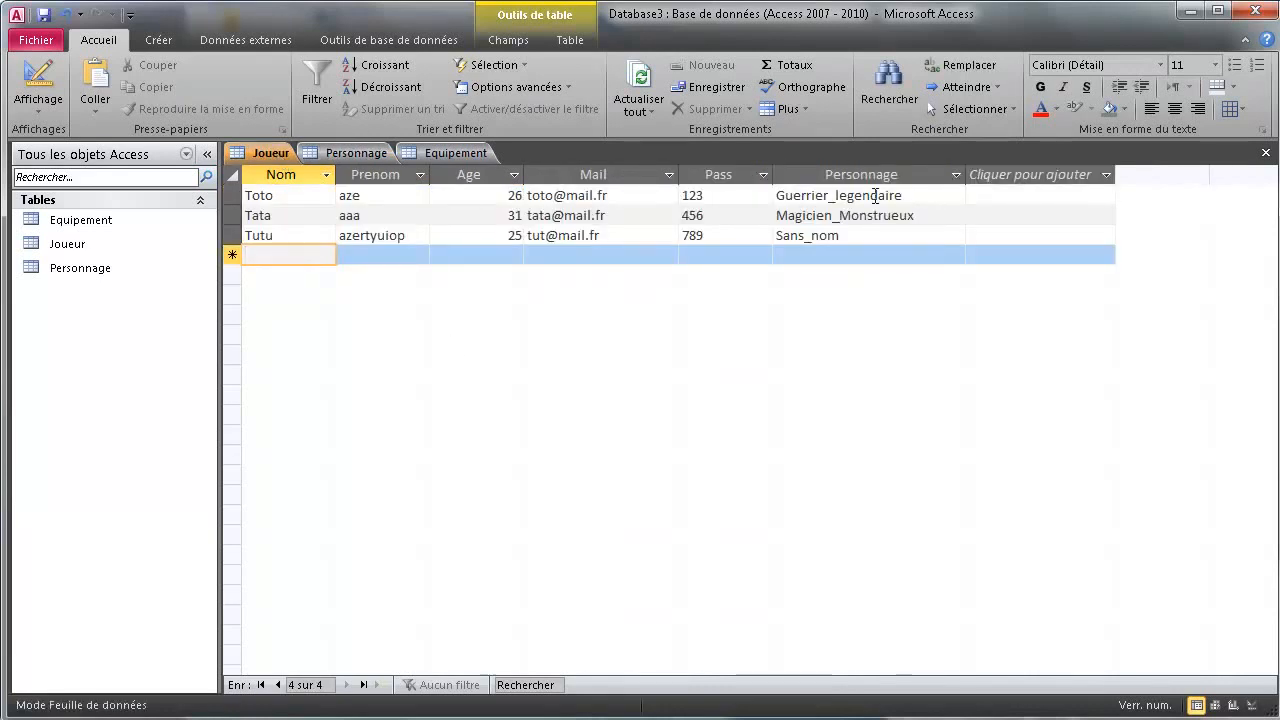
pyautogui.click(776, 195)
pyautogui.hotkey('ctrl', 'c')
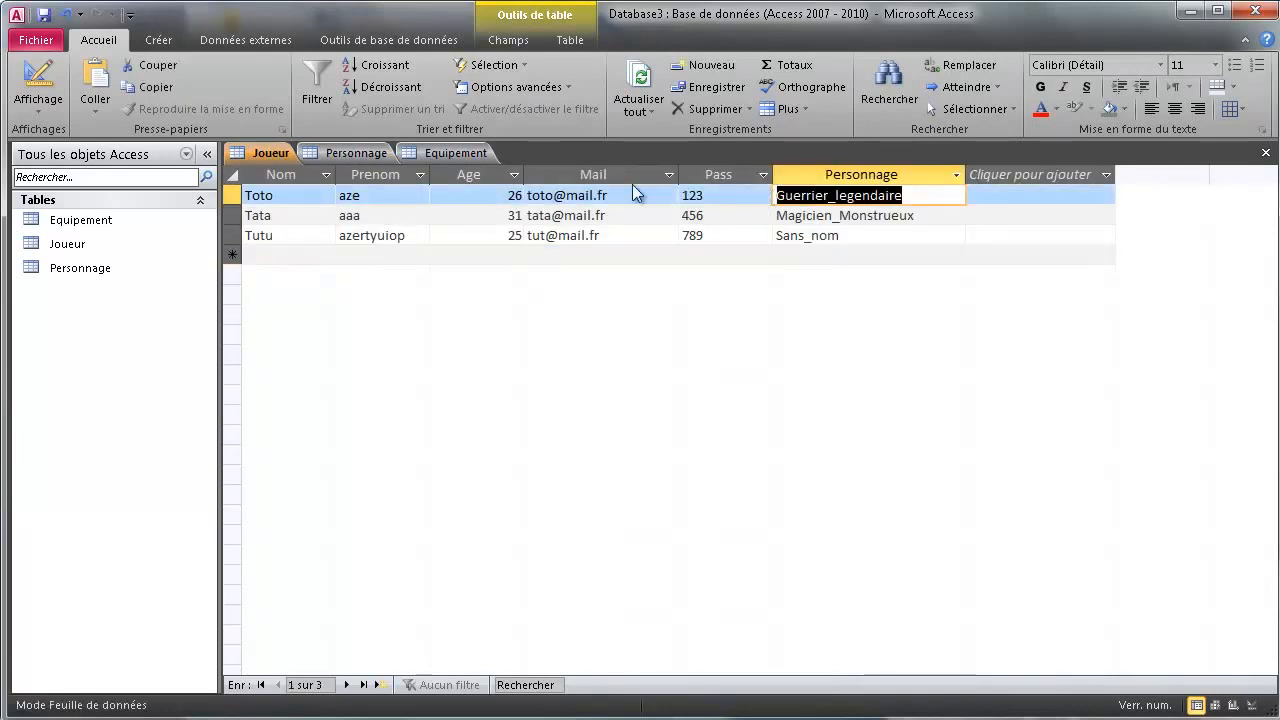
pyautogui.click(350, 153)
pyautogui.hotkey('ctrl', 'v')
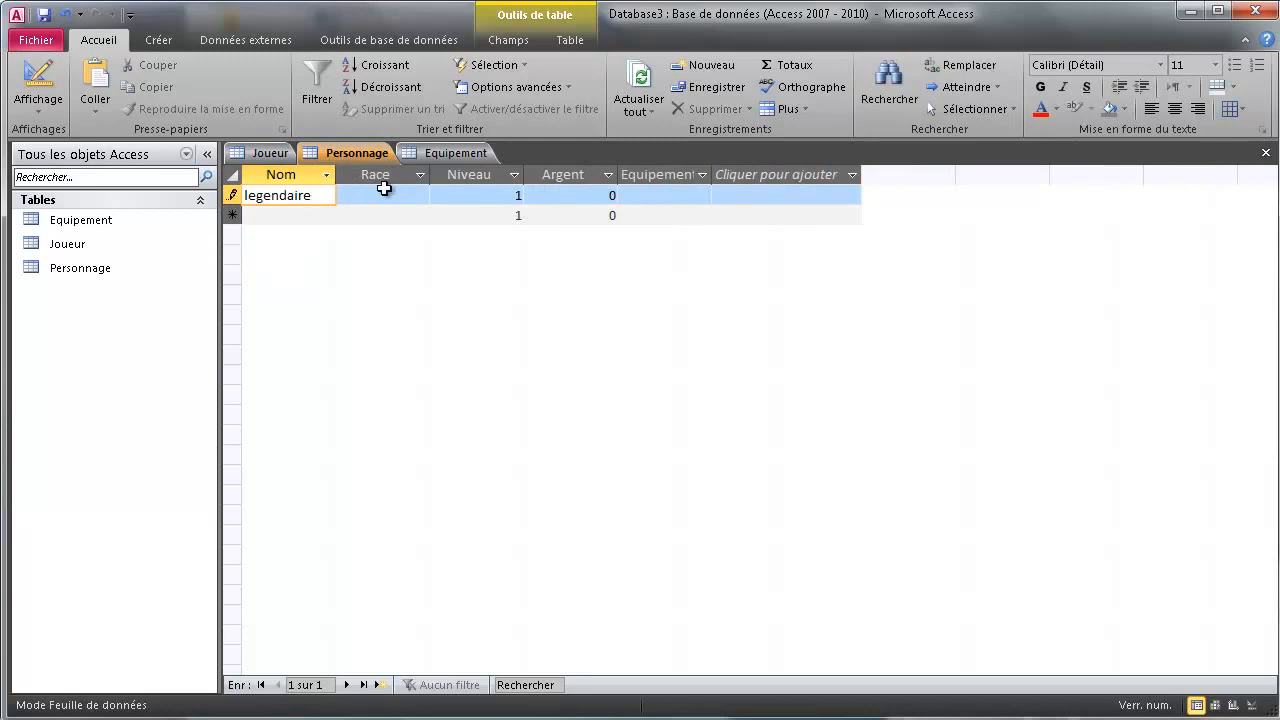
pyautogui.click(388, 193)
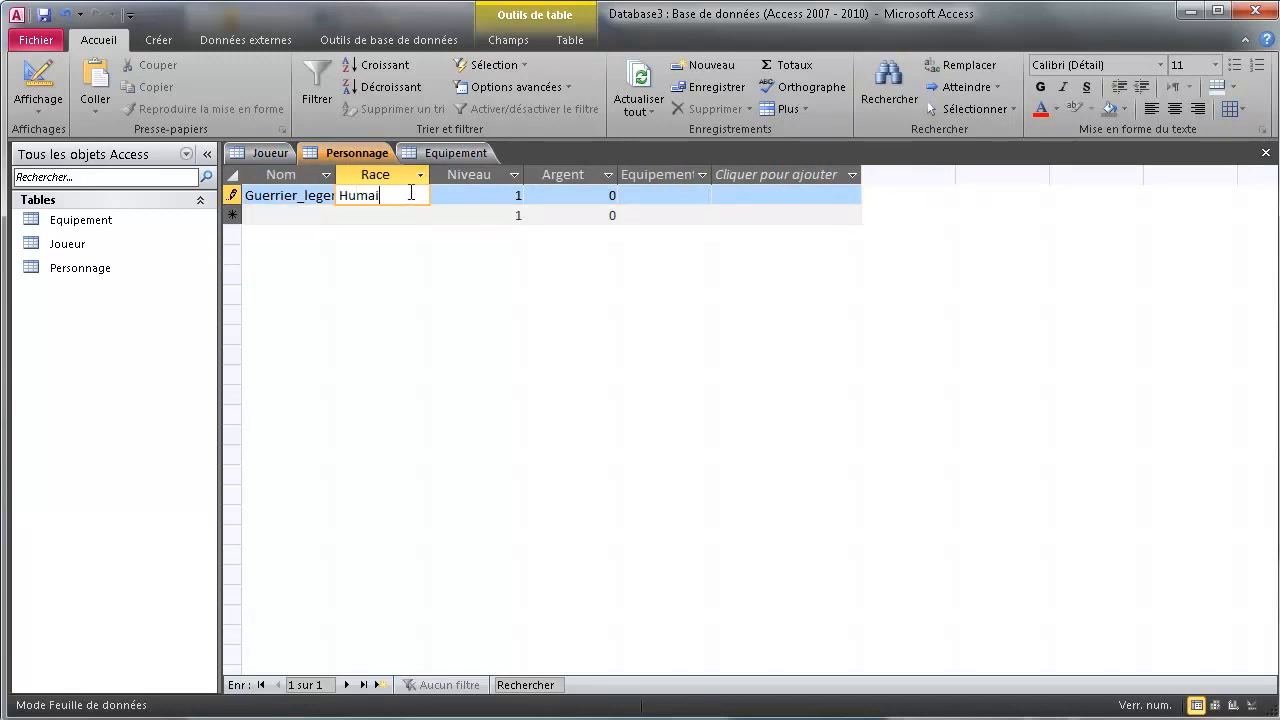
pyautogui.click(631, 195)
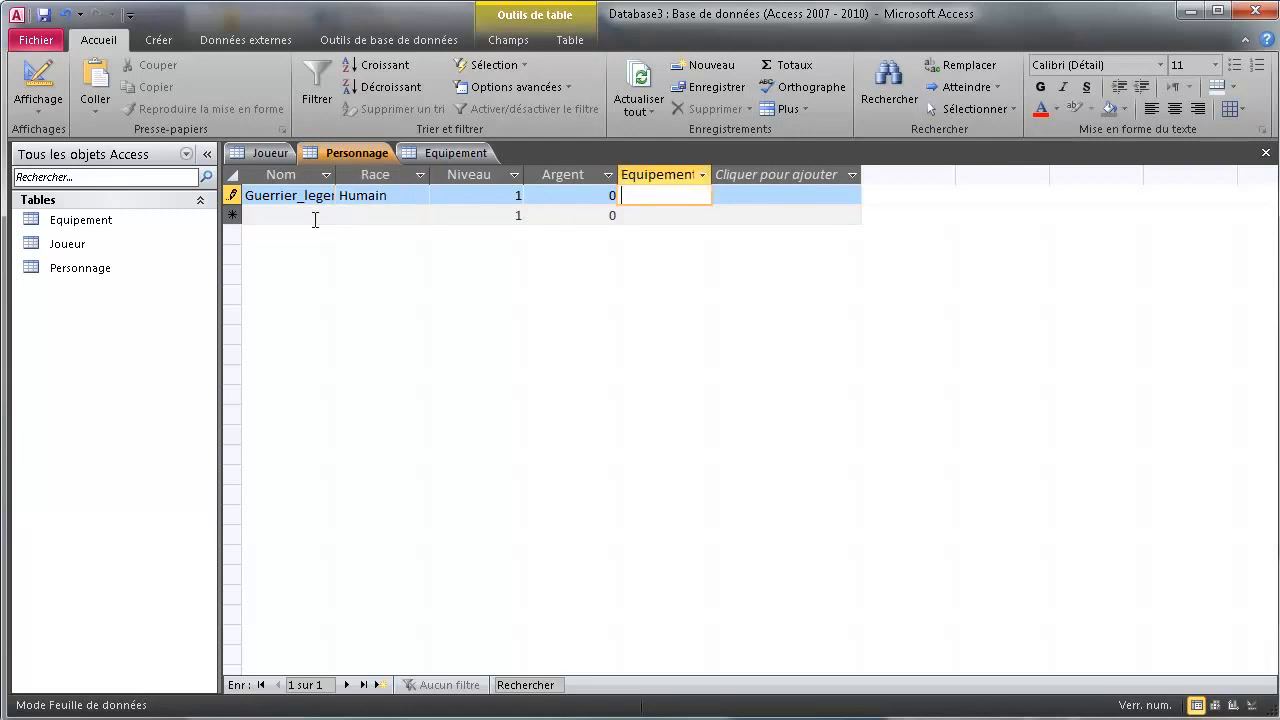
# Copy Magicien_Monstrueux from Joueur and move to a new row, dismissing the missing-Equipement warning
pyautogui.click(286, 157)
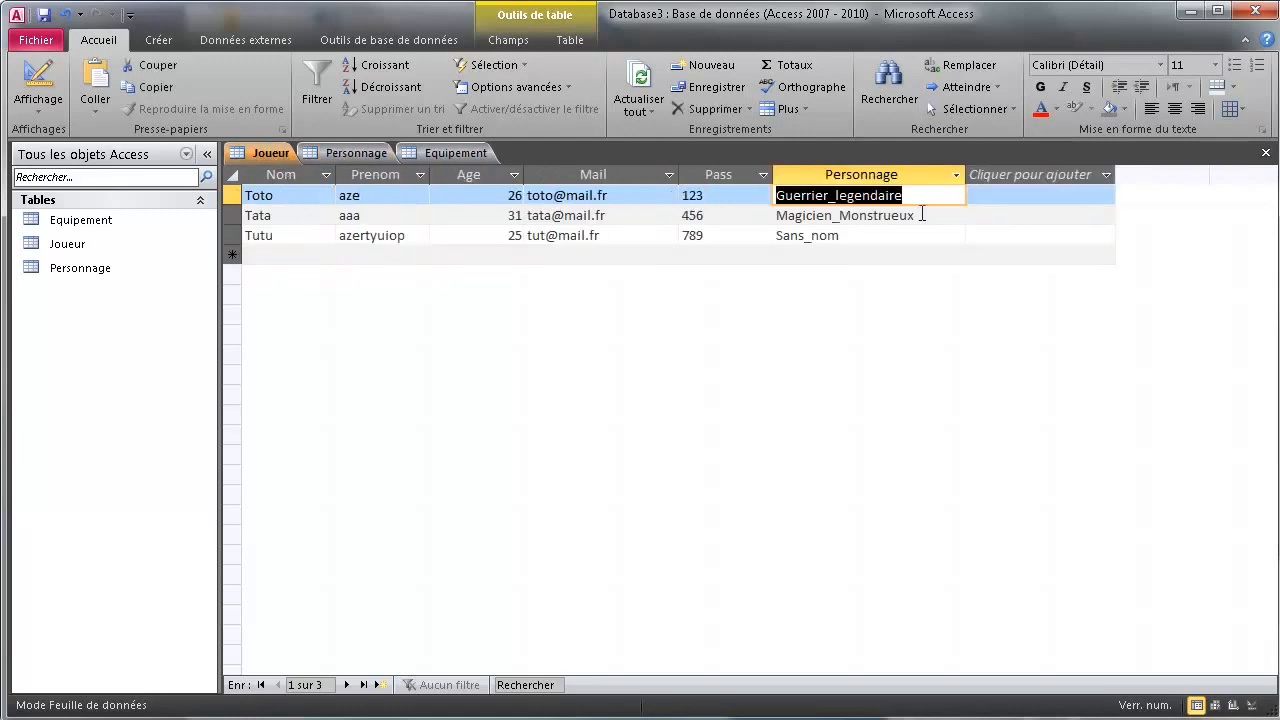
pyautogui.moveTo(922, 215); pyautogui.dragTo(772, 217)
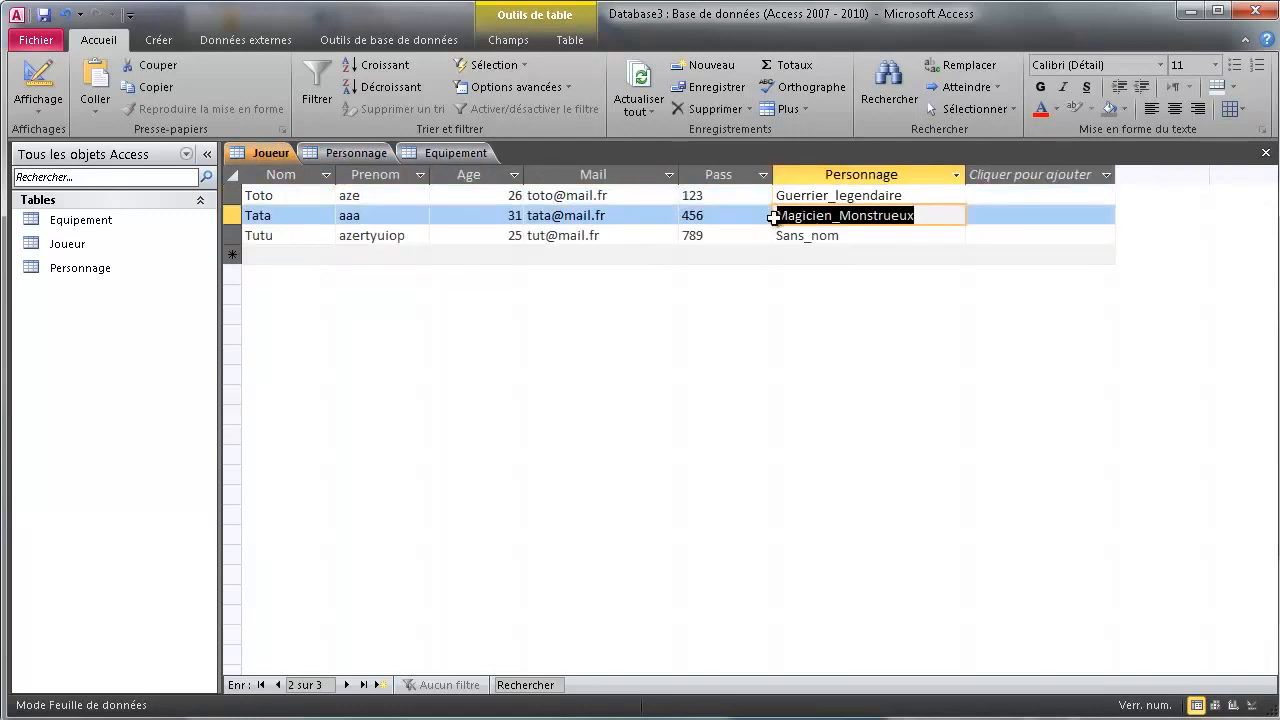
pyautogui.click(366, 158)
pyautogui.click(306, 214)
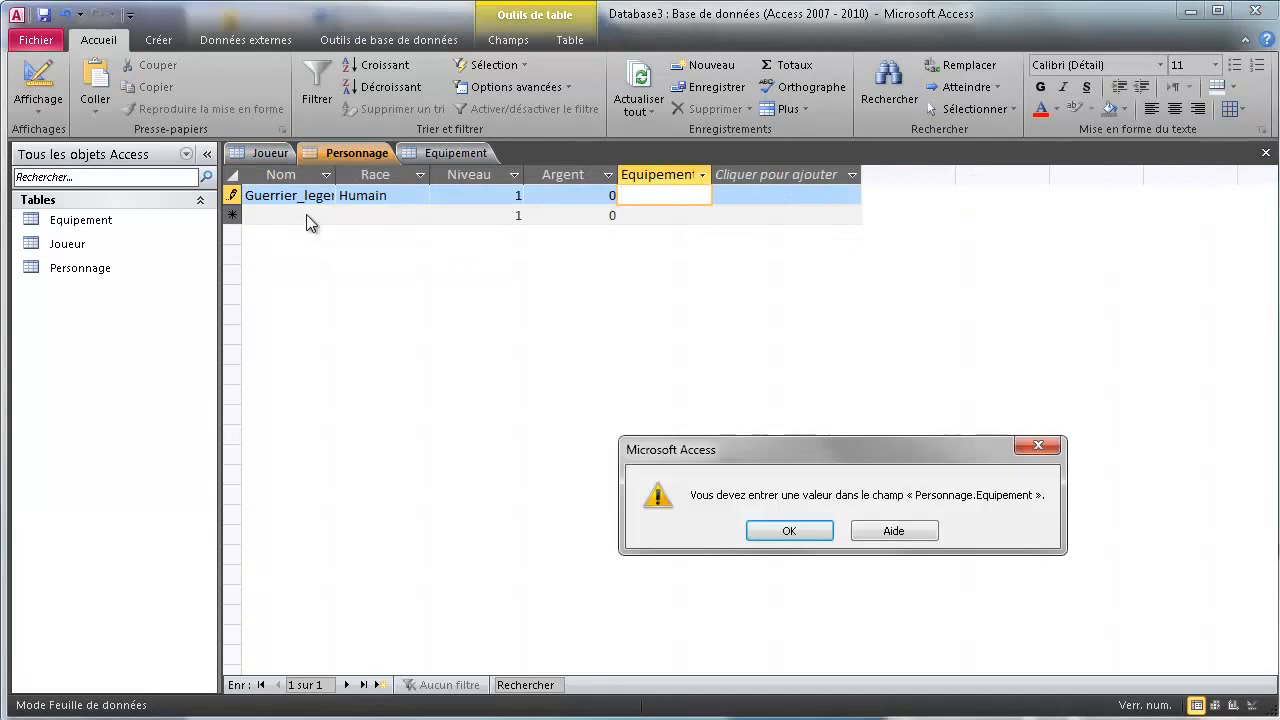
pyautogui.click(790, 531)
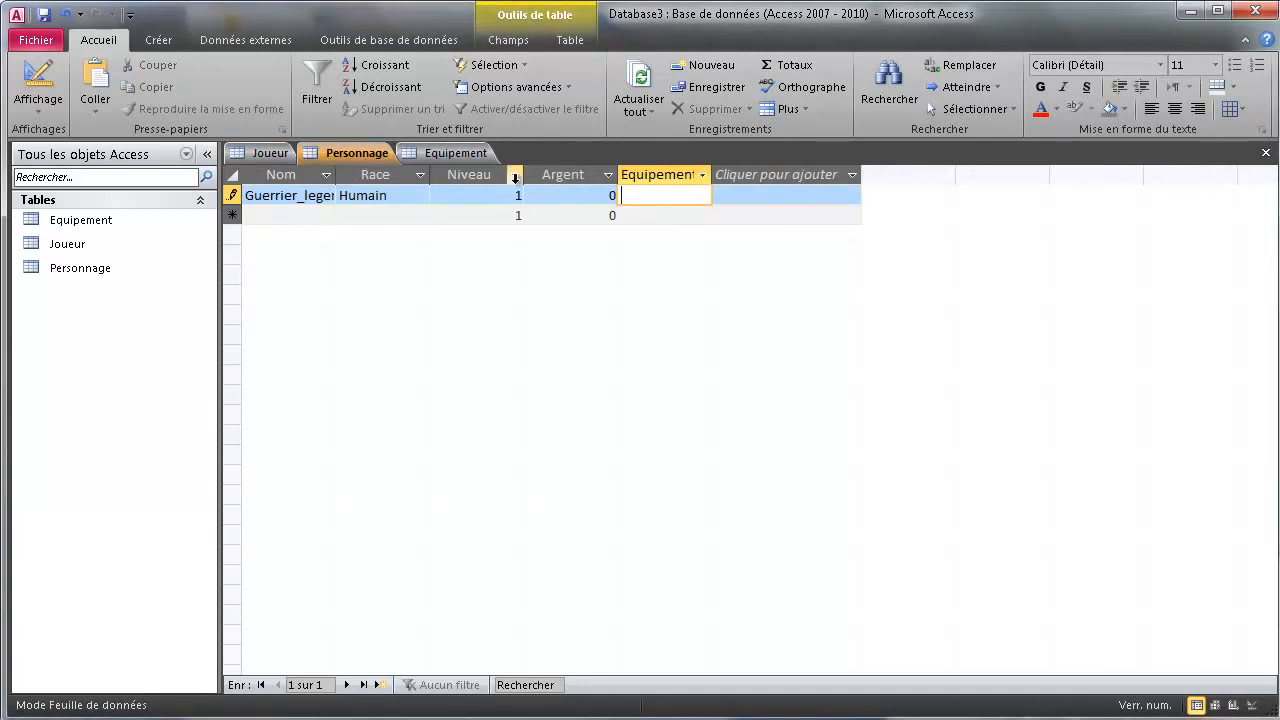
pyautogui.click(425, 152)
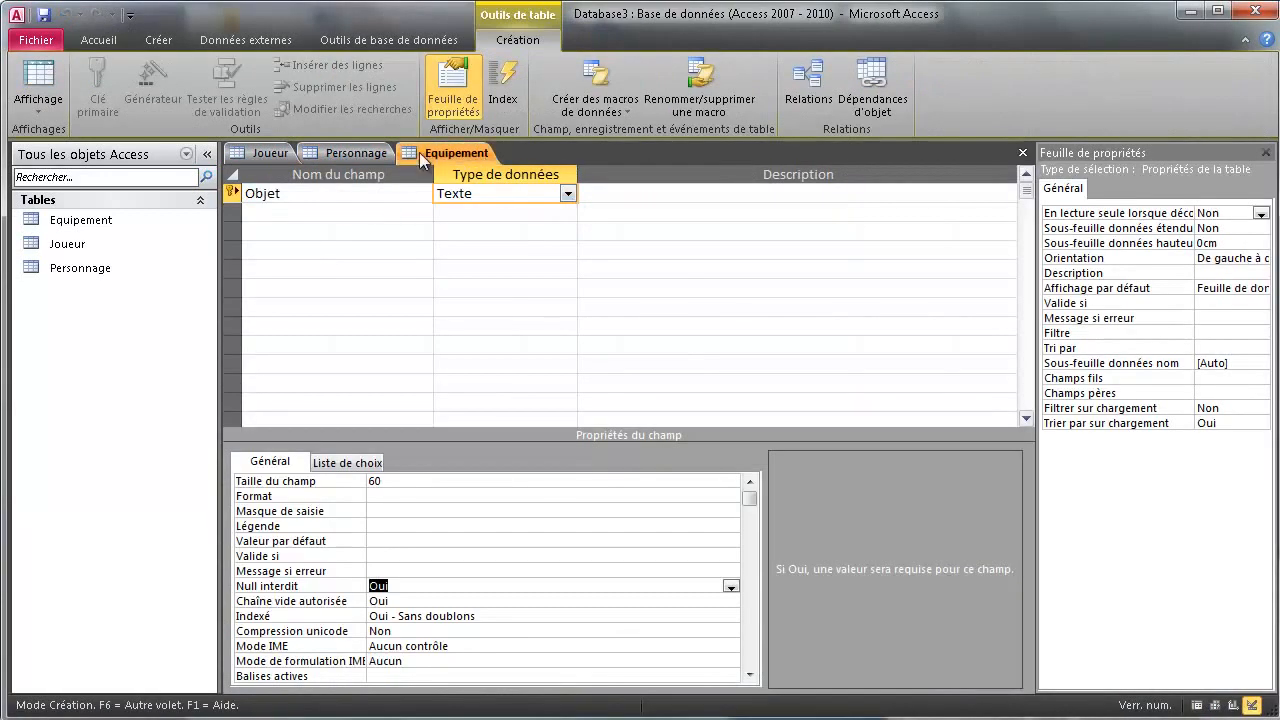
pyautogui.click(363, 153)
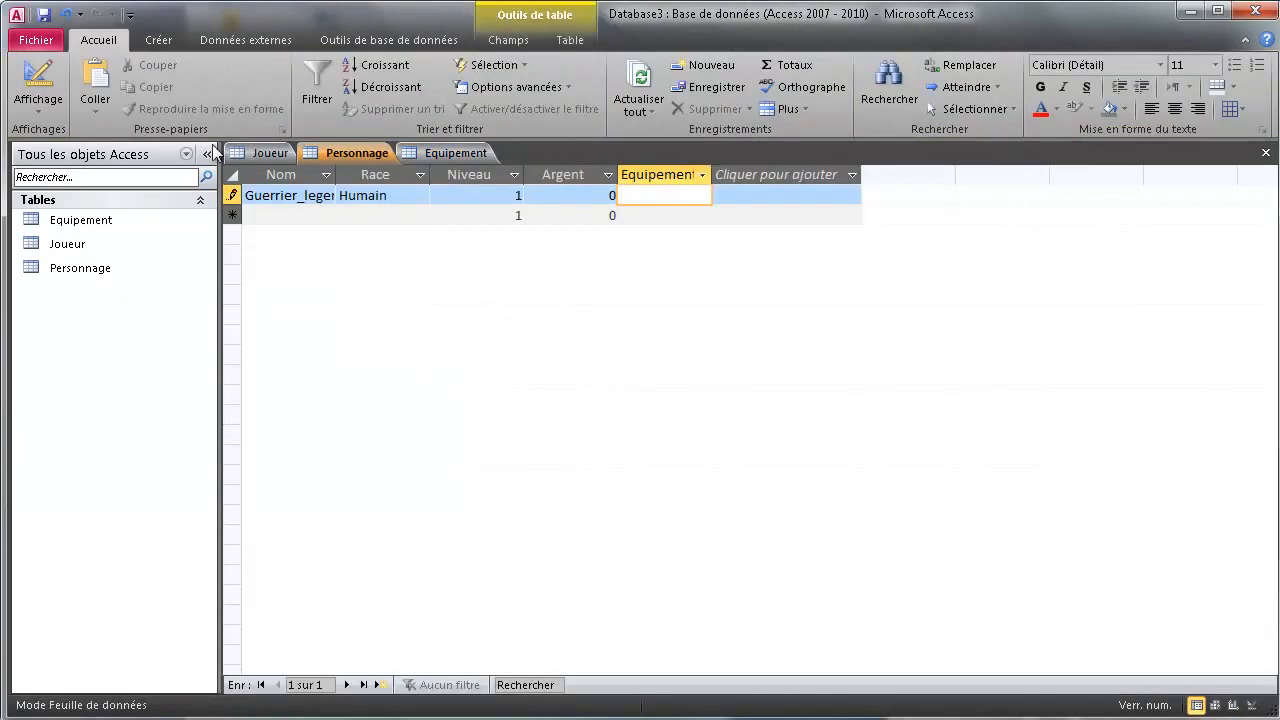
pyautogui.click(38, 85)
pyautogui.click(772, 528)
pyautogui.press('Return')
pyautogui.click(58, 80)
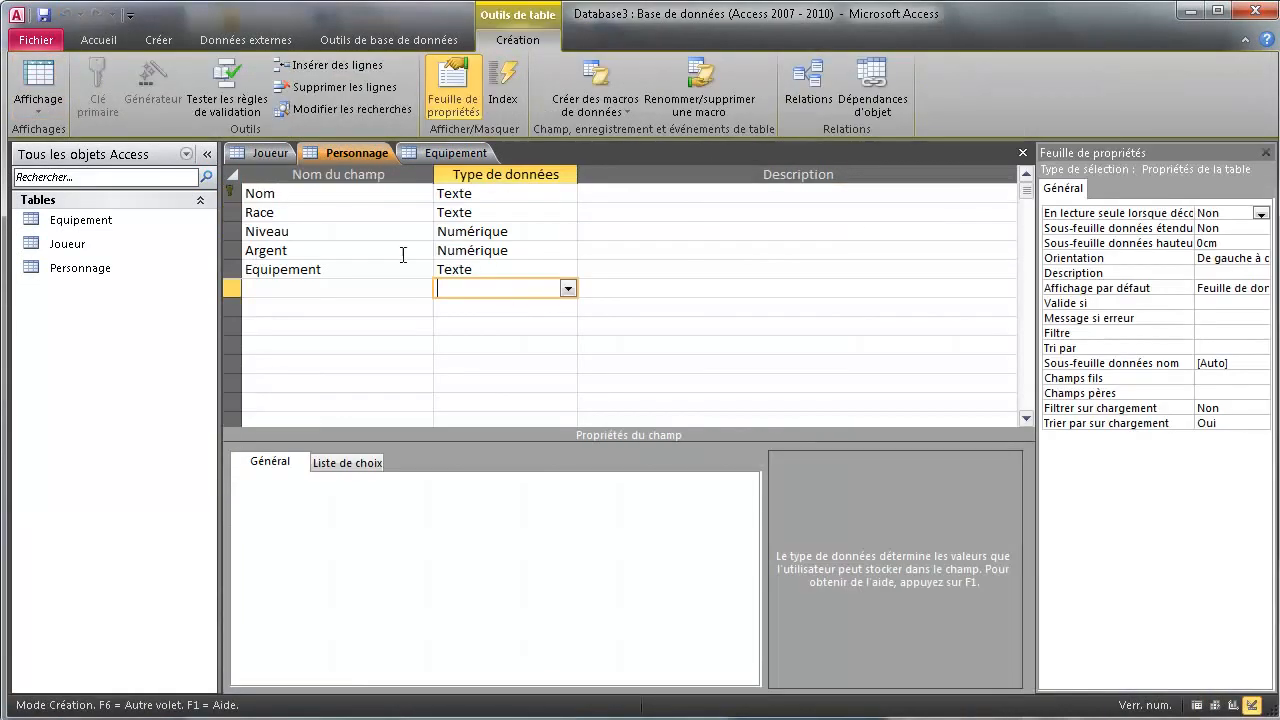
pyautogui.click(510, 266)
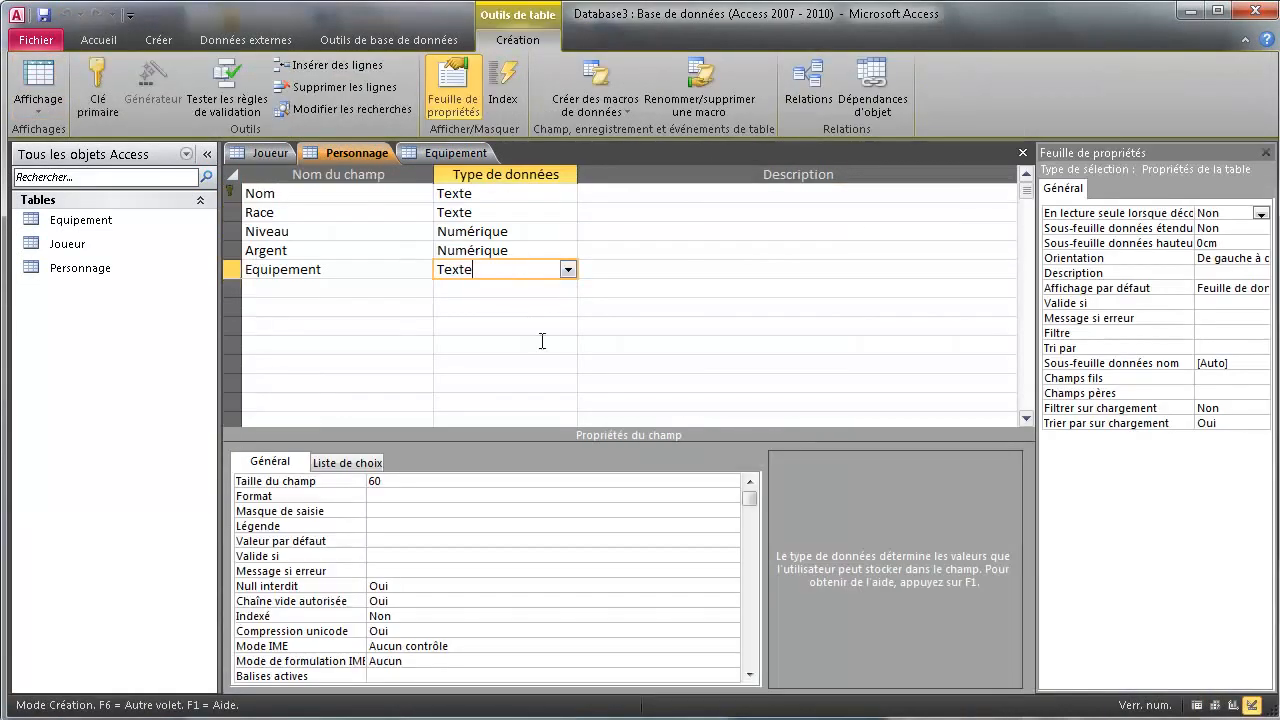
pyautogui.click(414, 585)
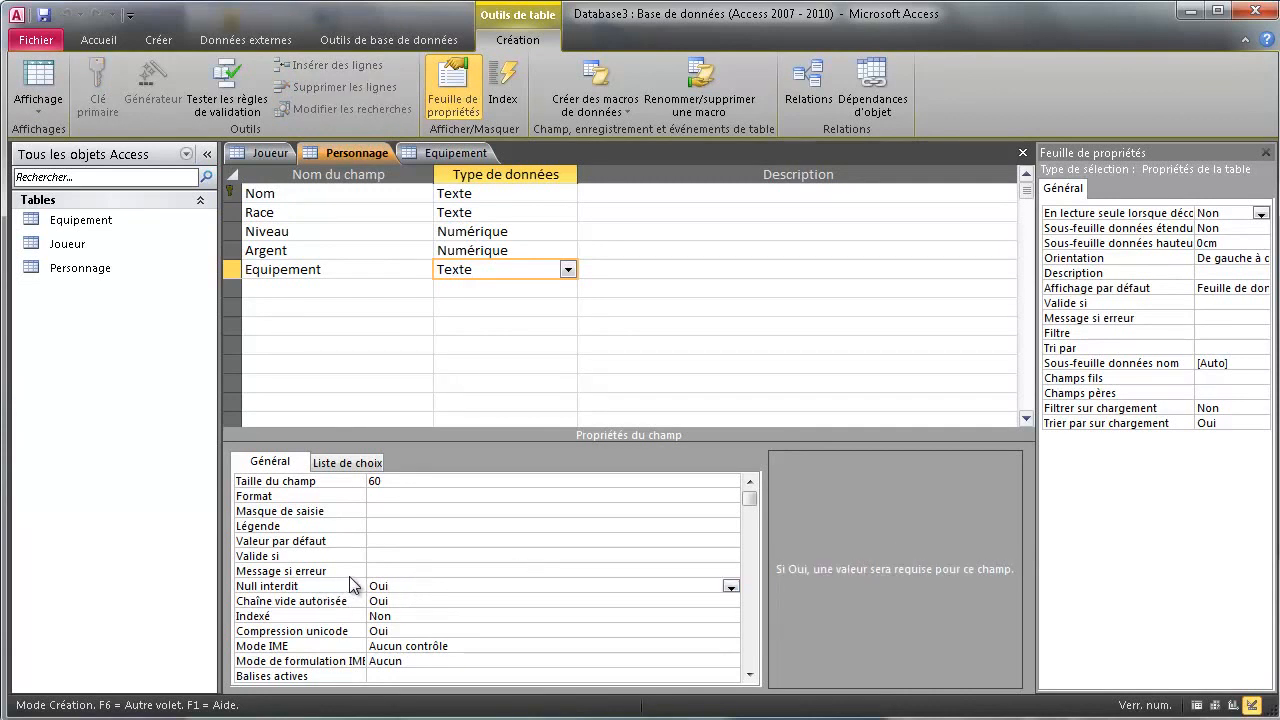
pyautogui.click(455, 152)
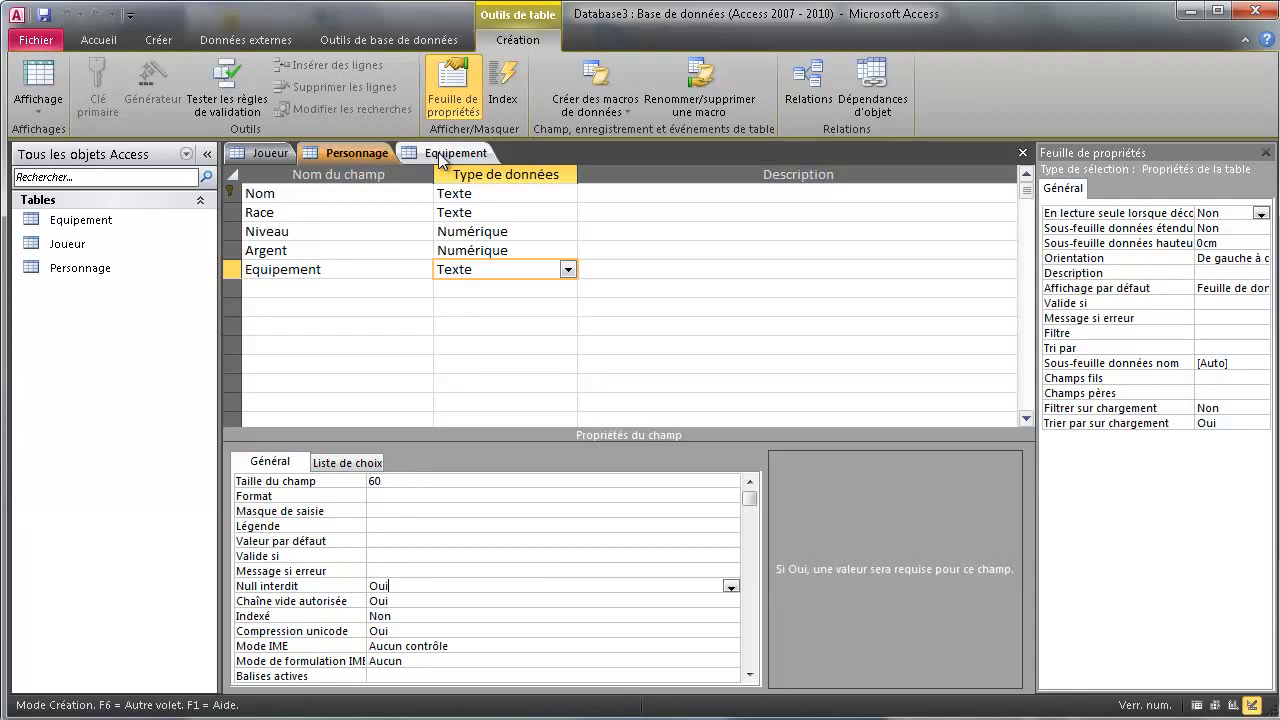
pyautogui.click(278, 152)
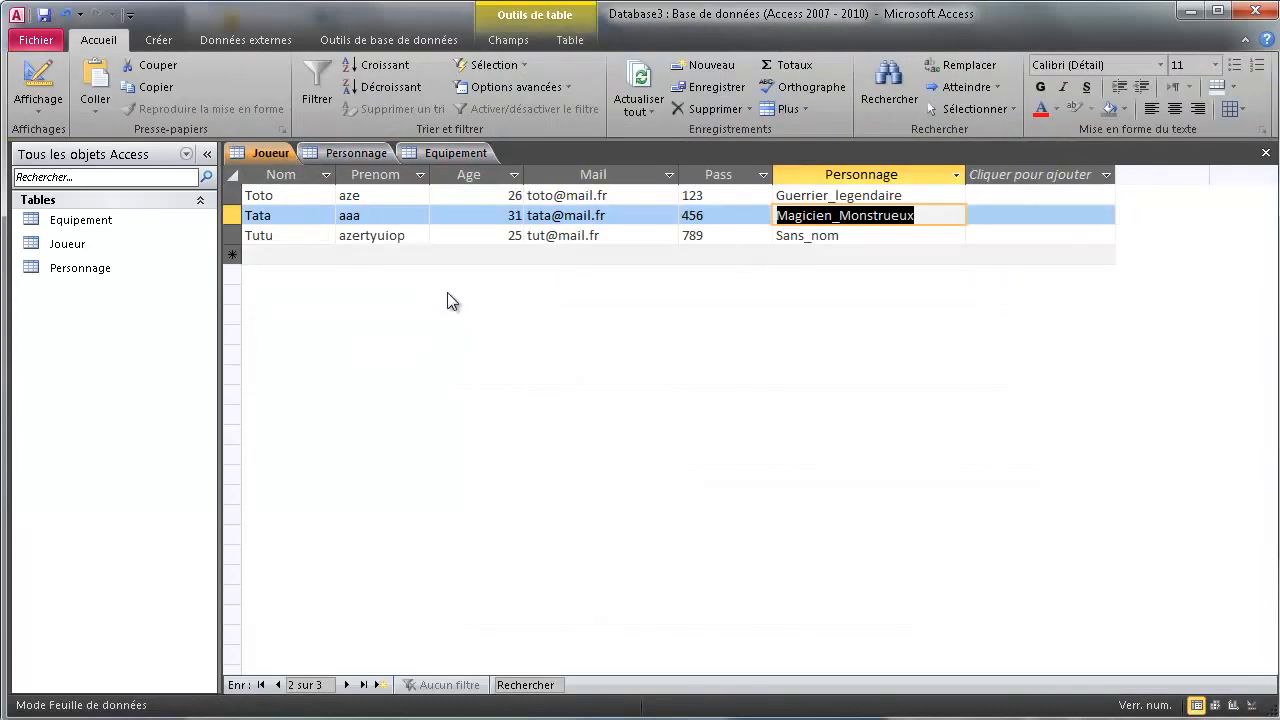
pyautogui.click(350, 152)
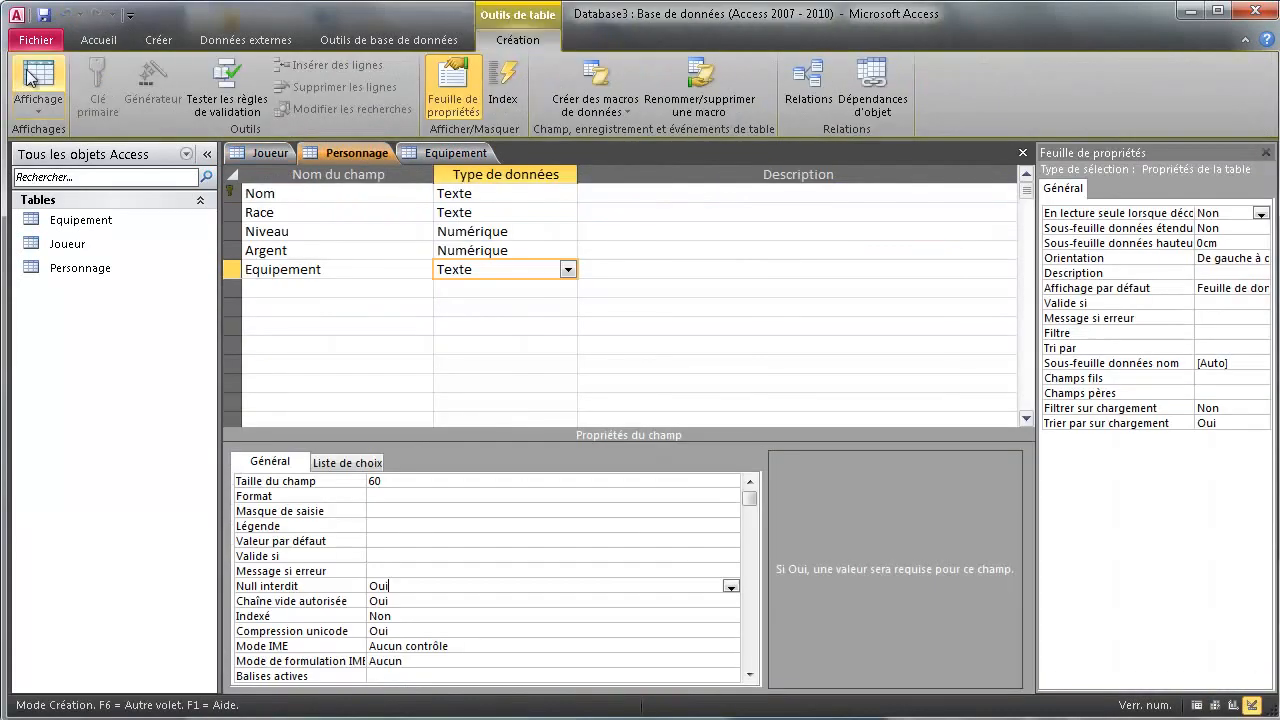
pyautogui.click(30, 78)
pyautogui.click(696, 190)
pyautogui.click(685, 195)
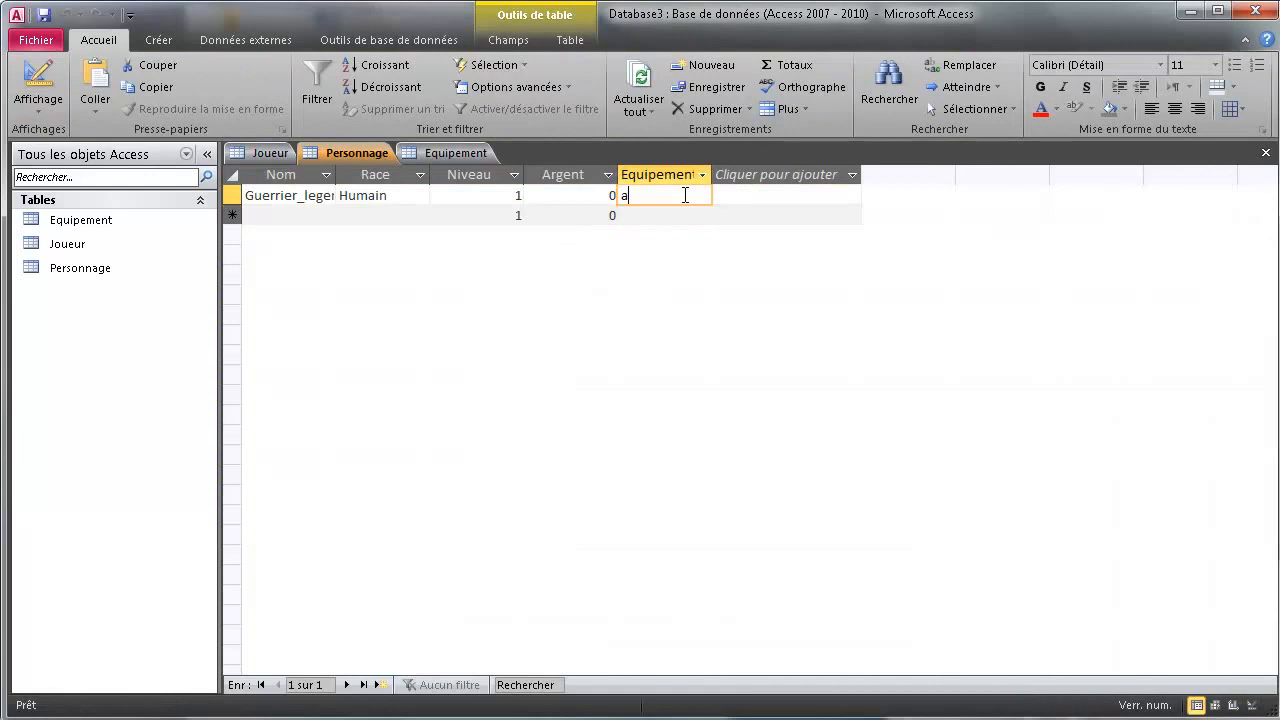
# Complete the second character's name as Magicien_Monstrueux and set its Race to Elfe
pyautogui.press('BackSpace')
pyautogui.press('Tab')
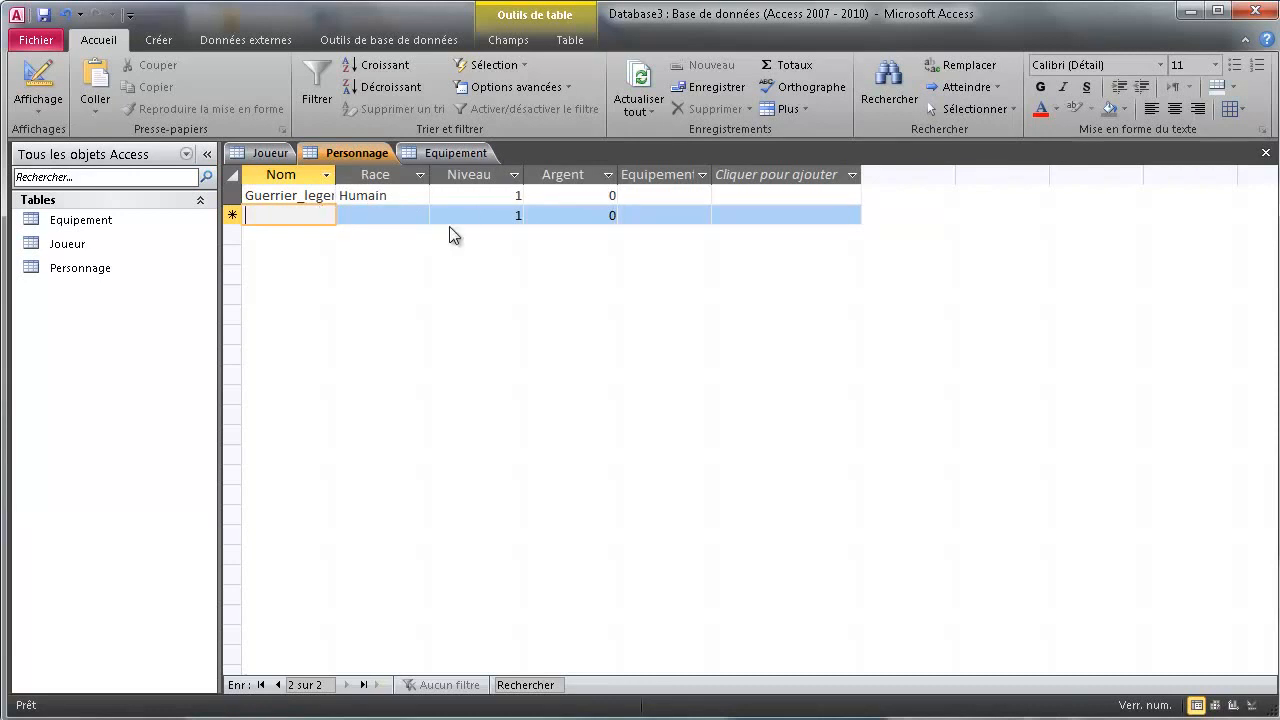
pyautogui.write('Monstrueux')
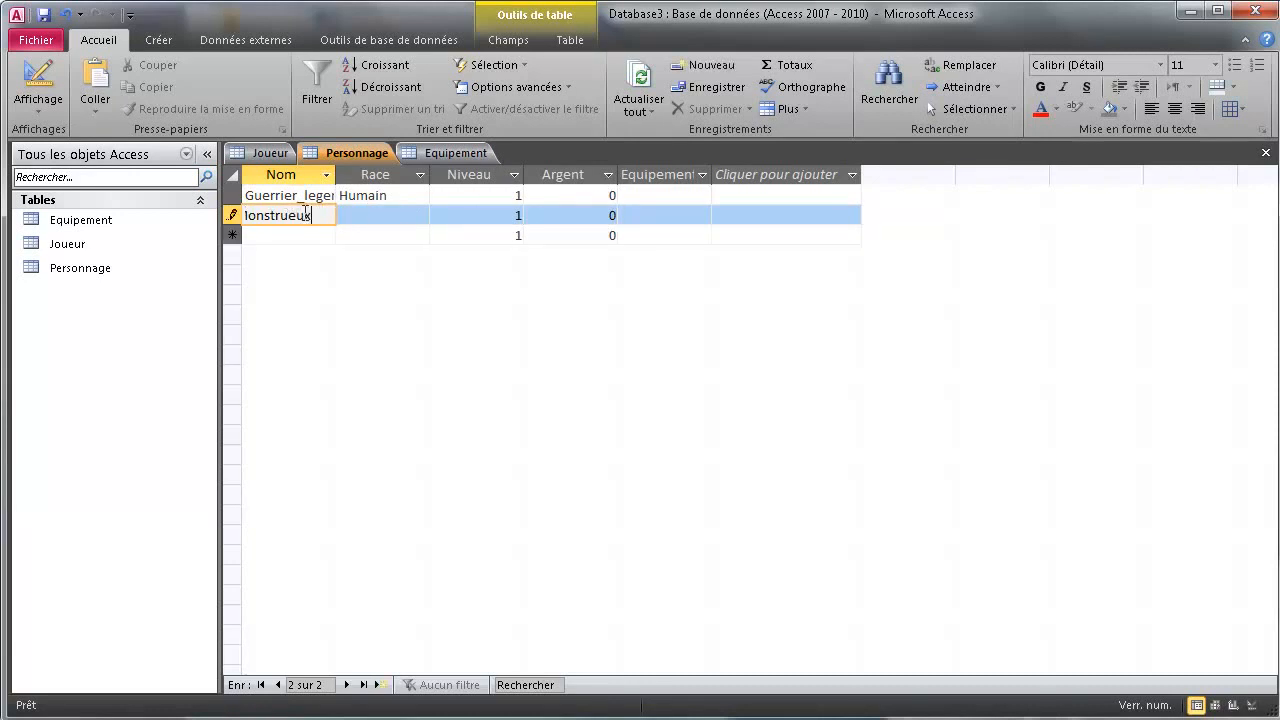
pyautogui.click(413, 214)
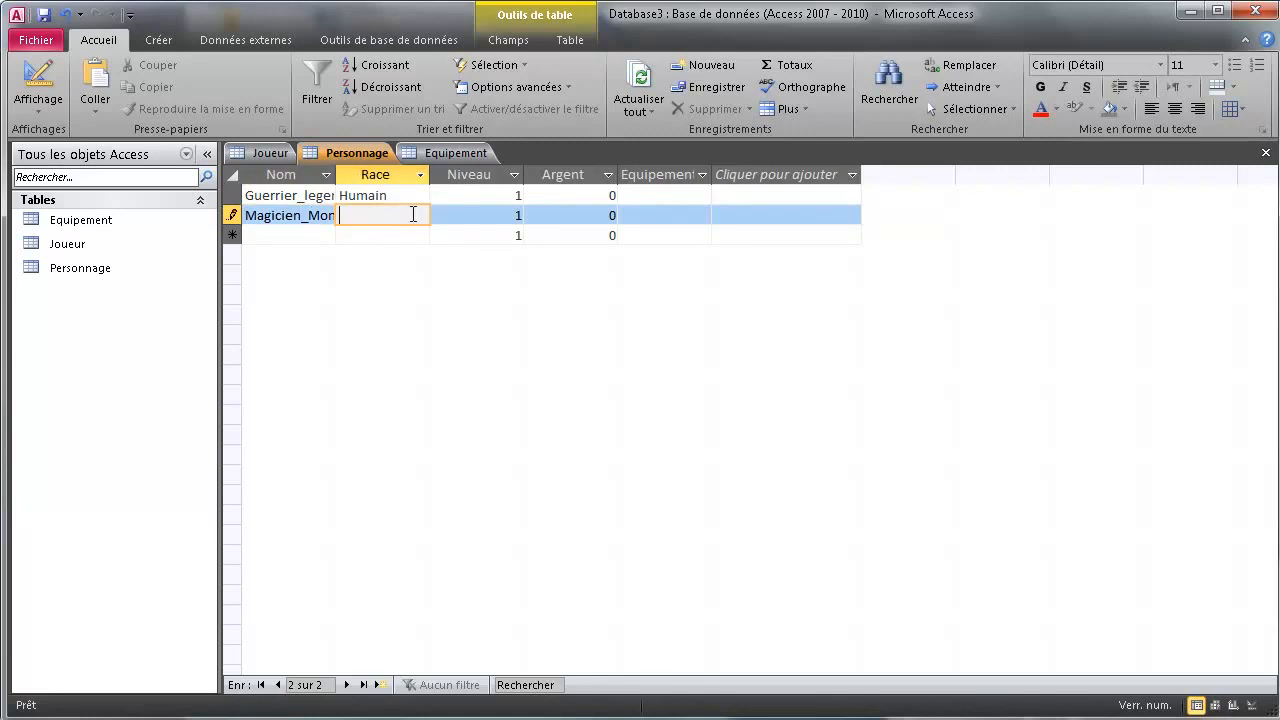
pyautogui.write('Elfe')
# Commit the Magicien_Monstrueux row past the required-value warning and delete the stray 'k' from its Equipement
pyautogui.press('Tab')
pyautogui.press('Tab')
pyautogui.press('Tab')
pyautogui.press('Tab')
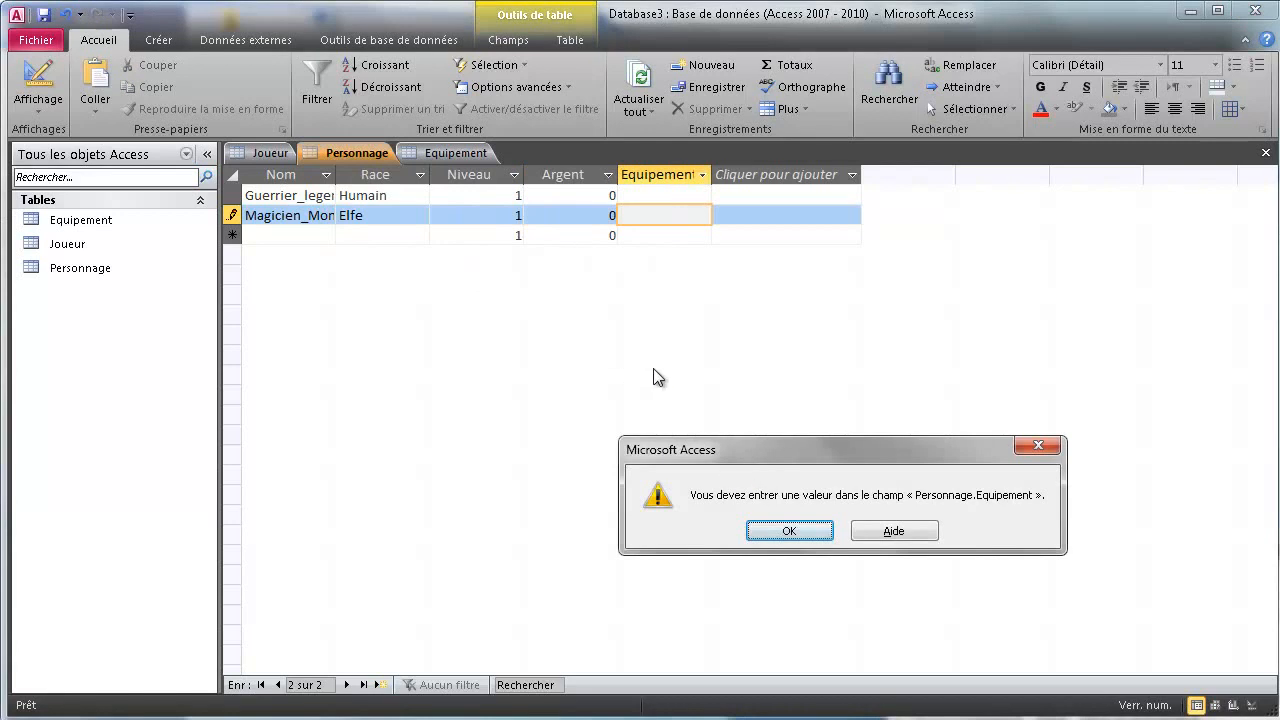
pyautogui.press('Return')
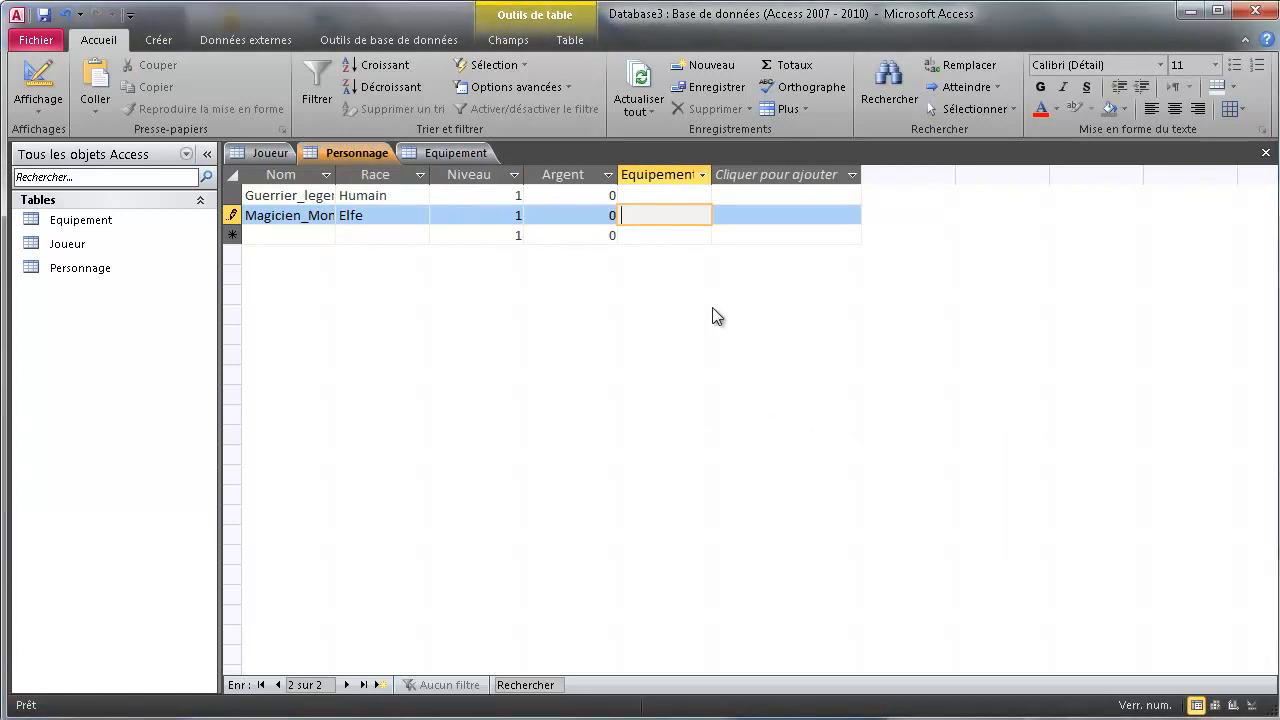
pyautogui.press('Tab')
pyautogui.click(685, 217)
pyautogui.press('BackSpace')
pyautogui.press('Tab')
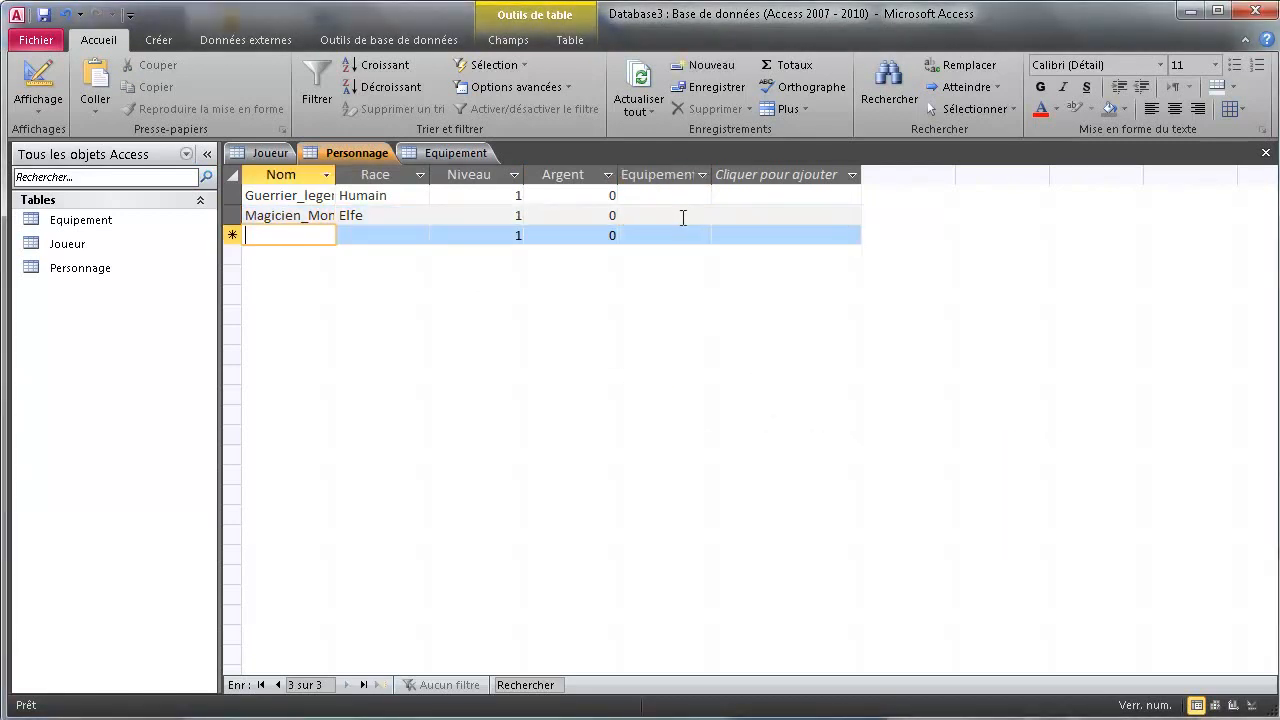
# Copy Sans_nom from Tutu's Joueur record into a new Personnage row with Race Orc
pyautogui.click(262, 152)
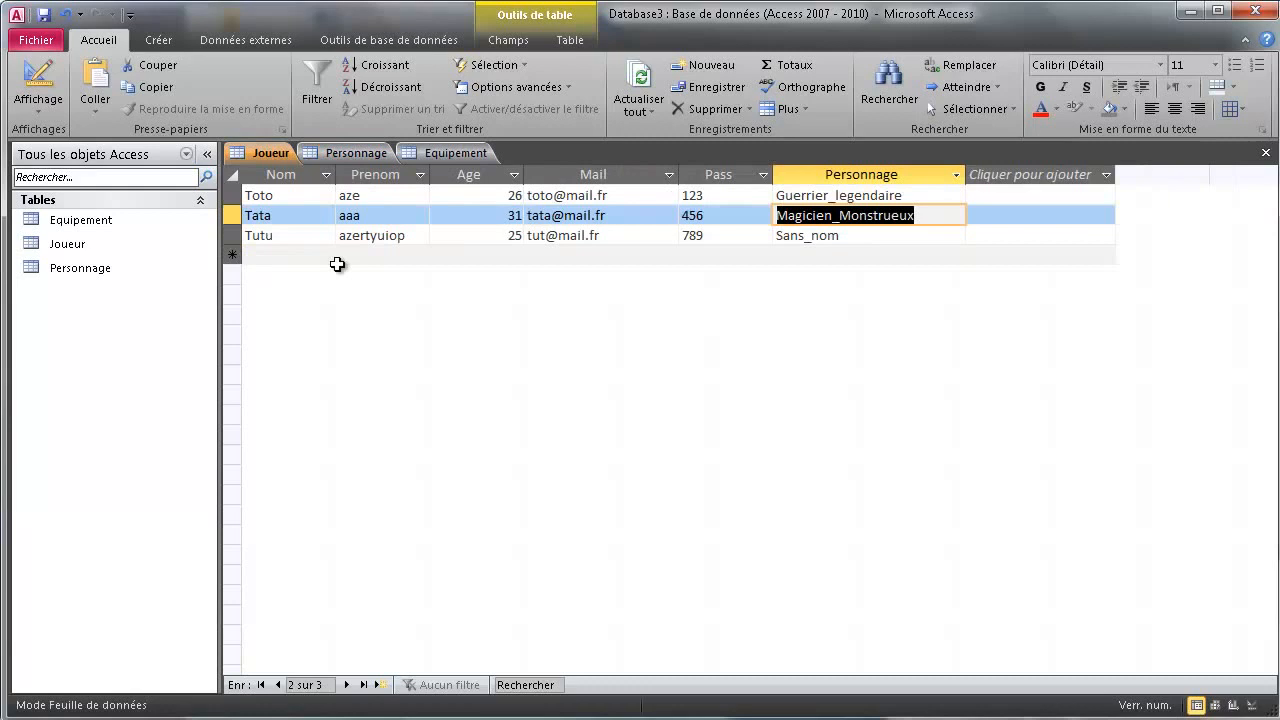
pyautogui.click(289, 235)
pyautogui.click(864, 240)
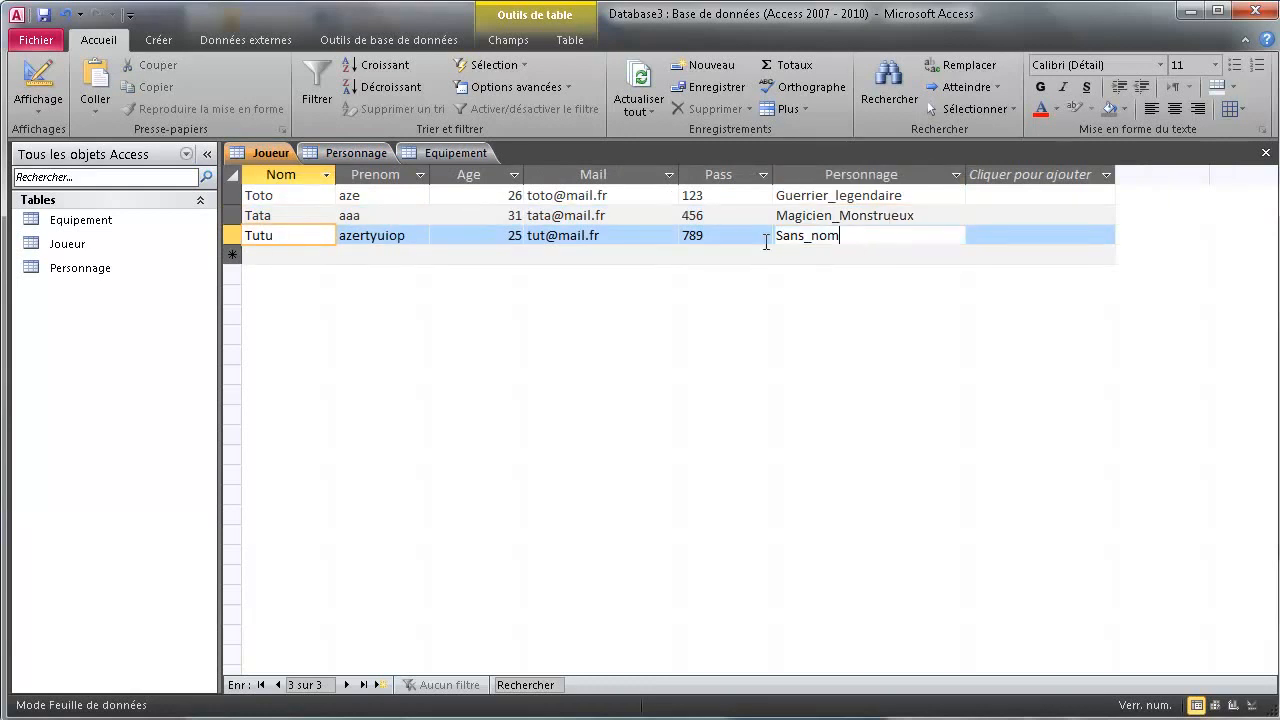
pyautogui.click(766, 242)
pyautogui.hotkey('ctrl', 'c')
pyautogui.click(388, 155)
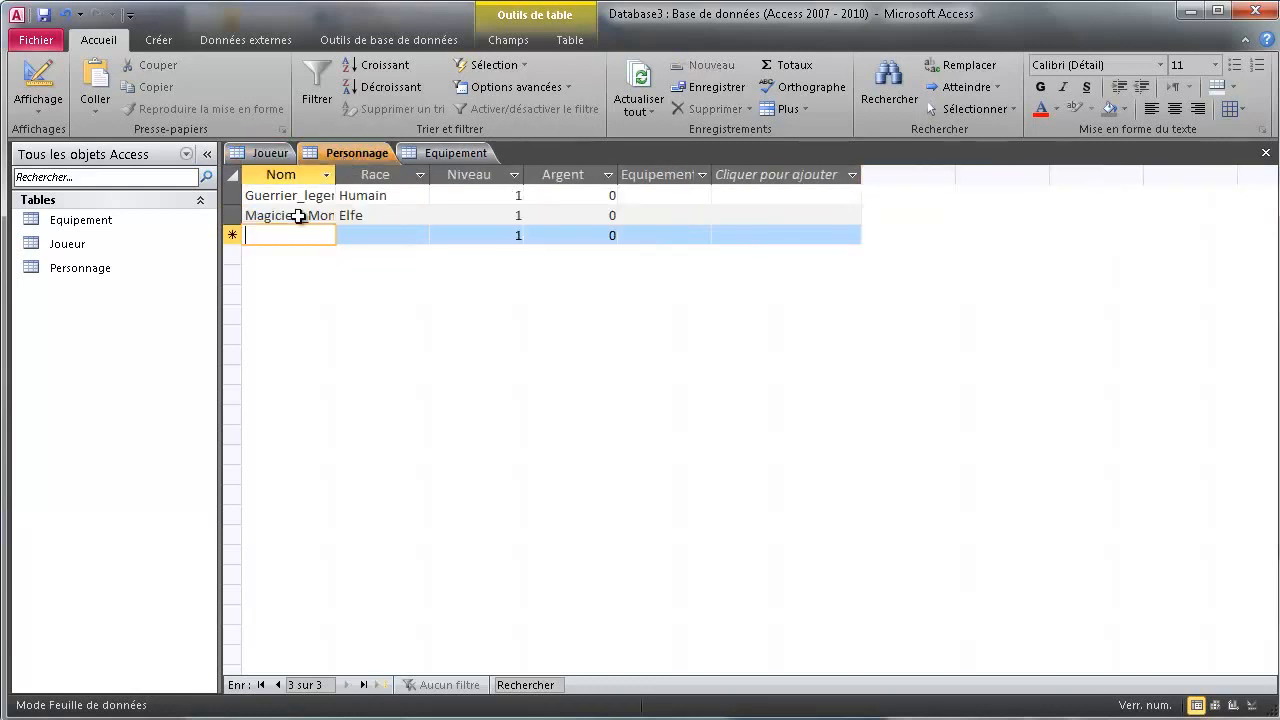
pyautogui.hotkey('ctrl', 'v')
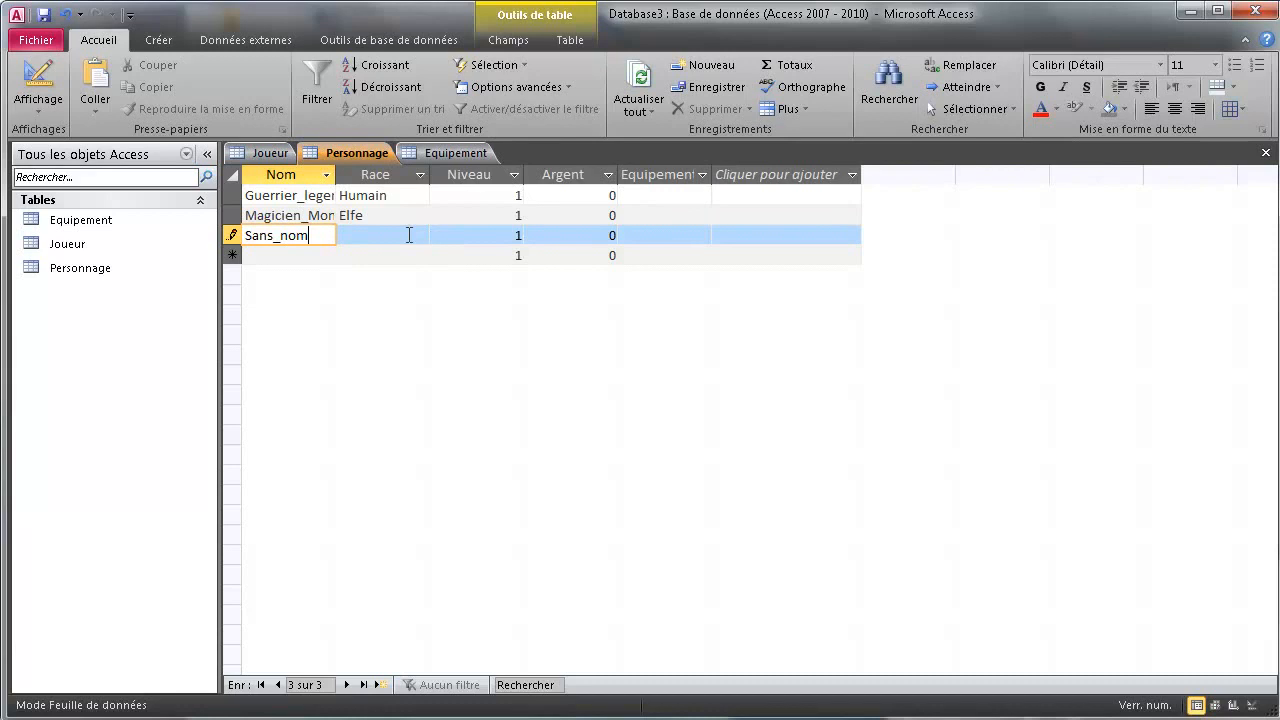
pyautogui.click(407, 233)
pyautogui.write('Or')
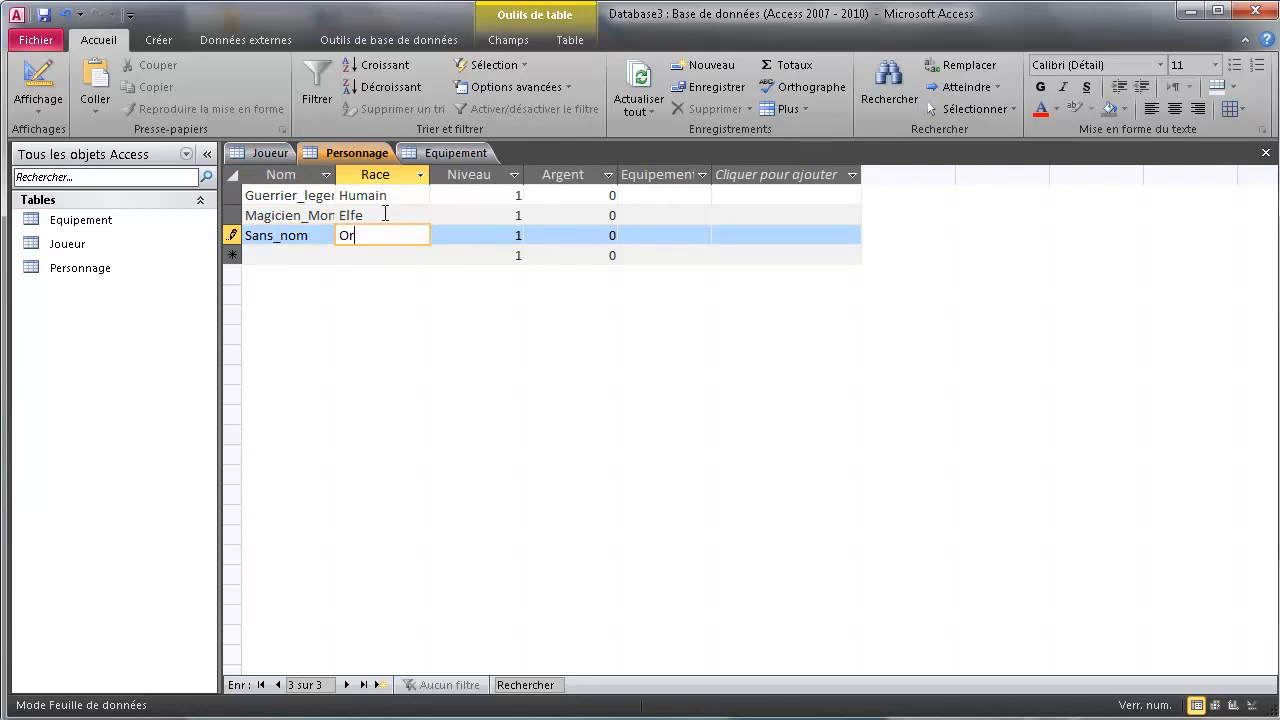
pyautogui.write('c')
# Commit the Sans_nom record, remove a stray 'h', and widen the Nom column to fit every name
pyautogui.click(362, 180)
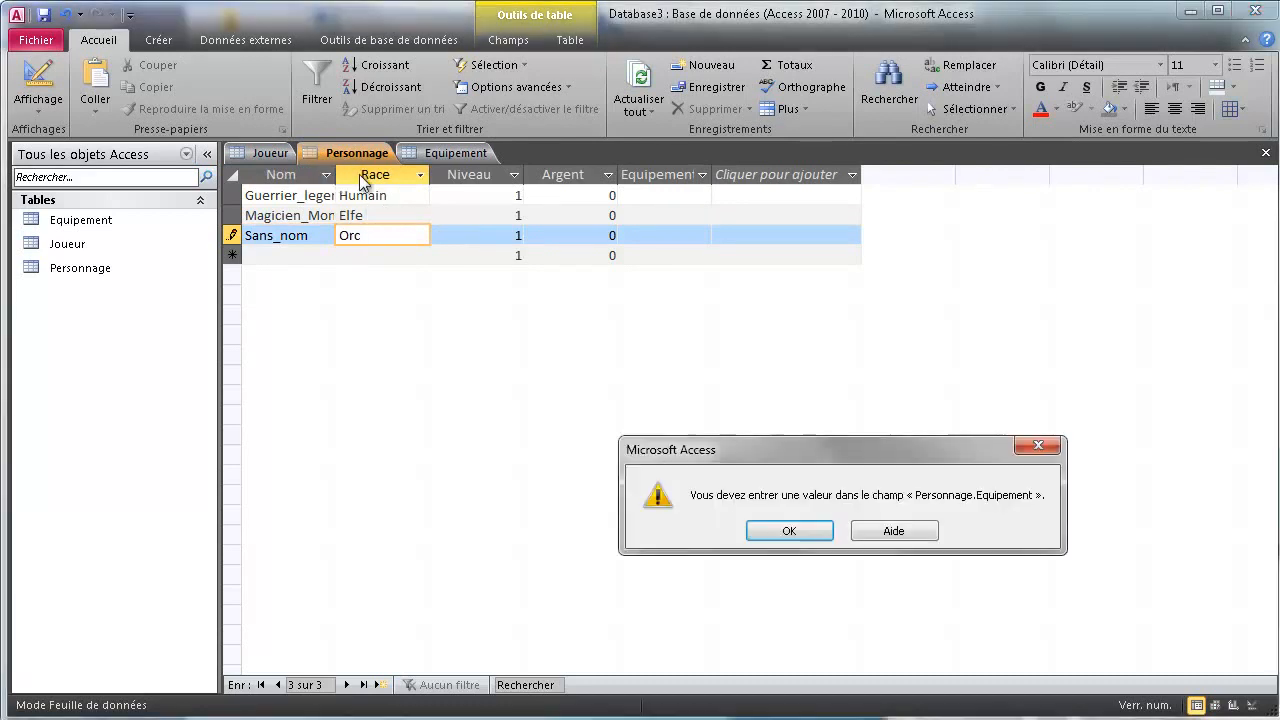
pyautogui.press('Return')
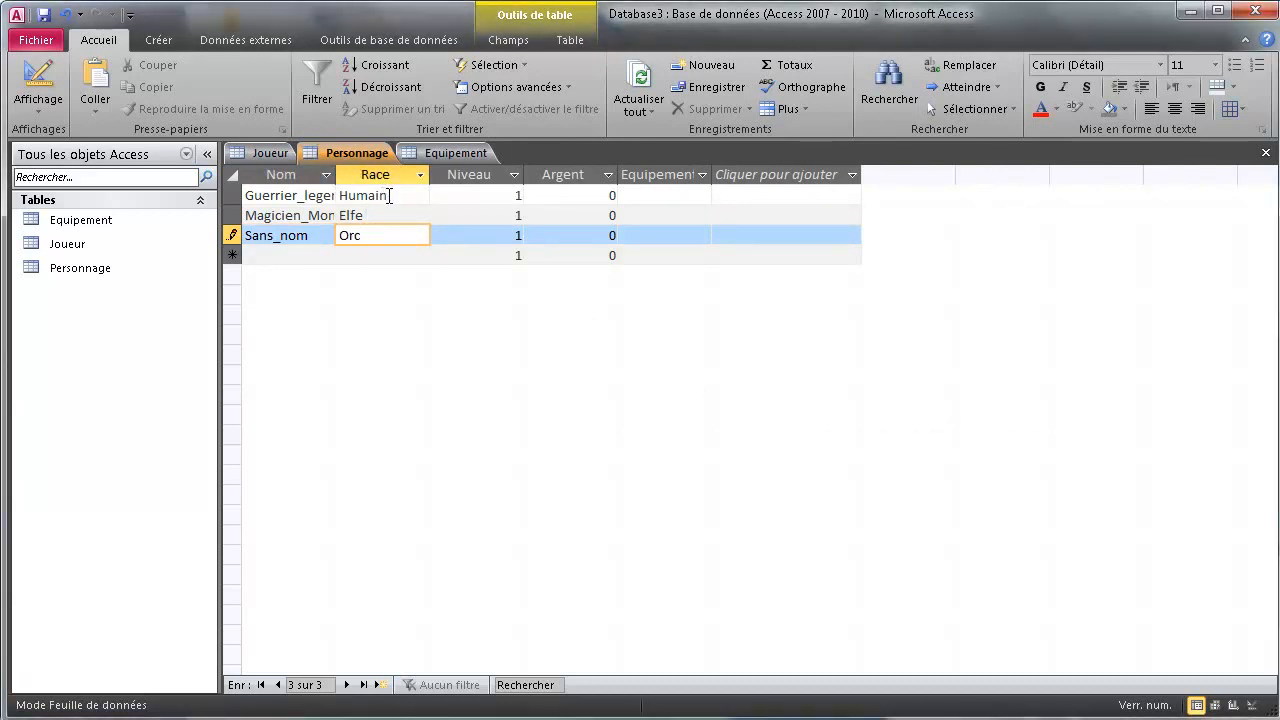
pyautogui.press('Tab')
pyautogui.press('Tab')
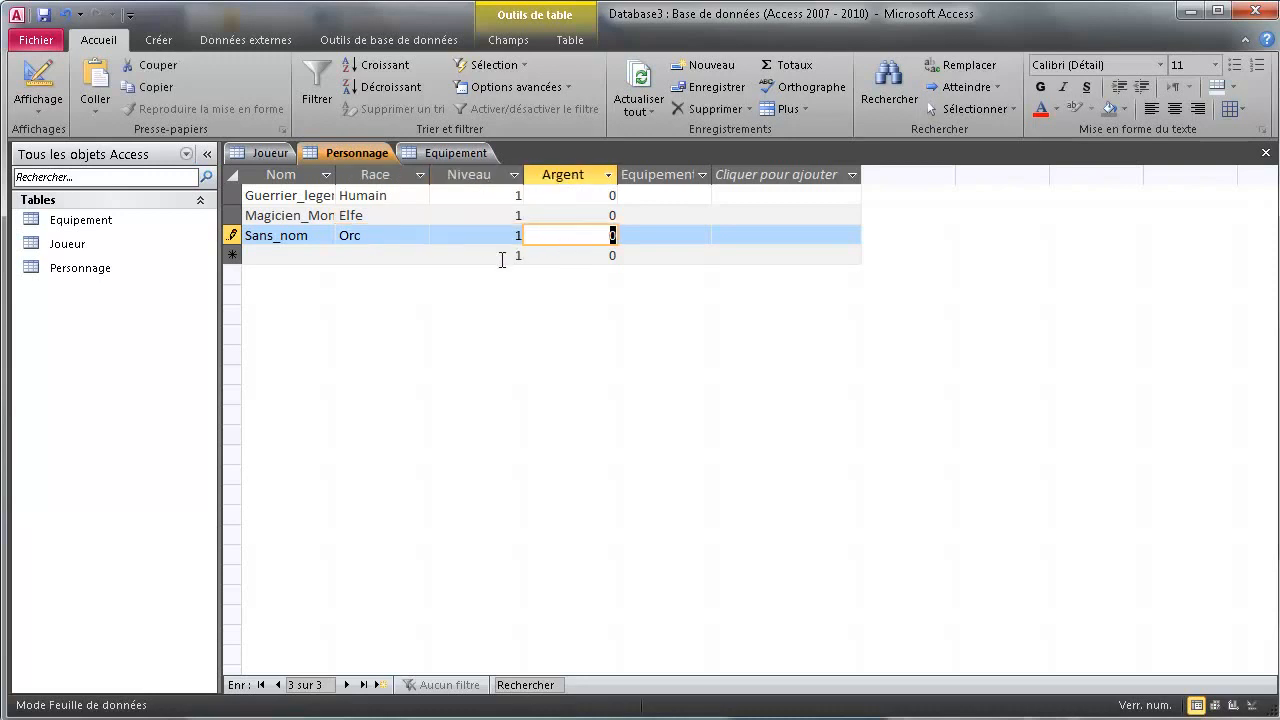
pyautogui.press('Tab')
pyautogui.write('h')
pyautogui.press('Tab')
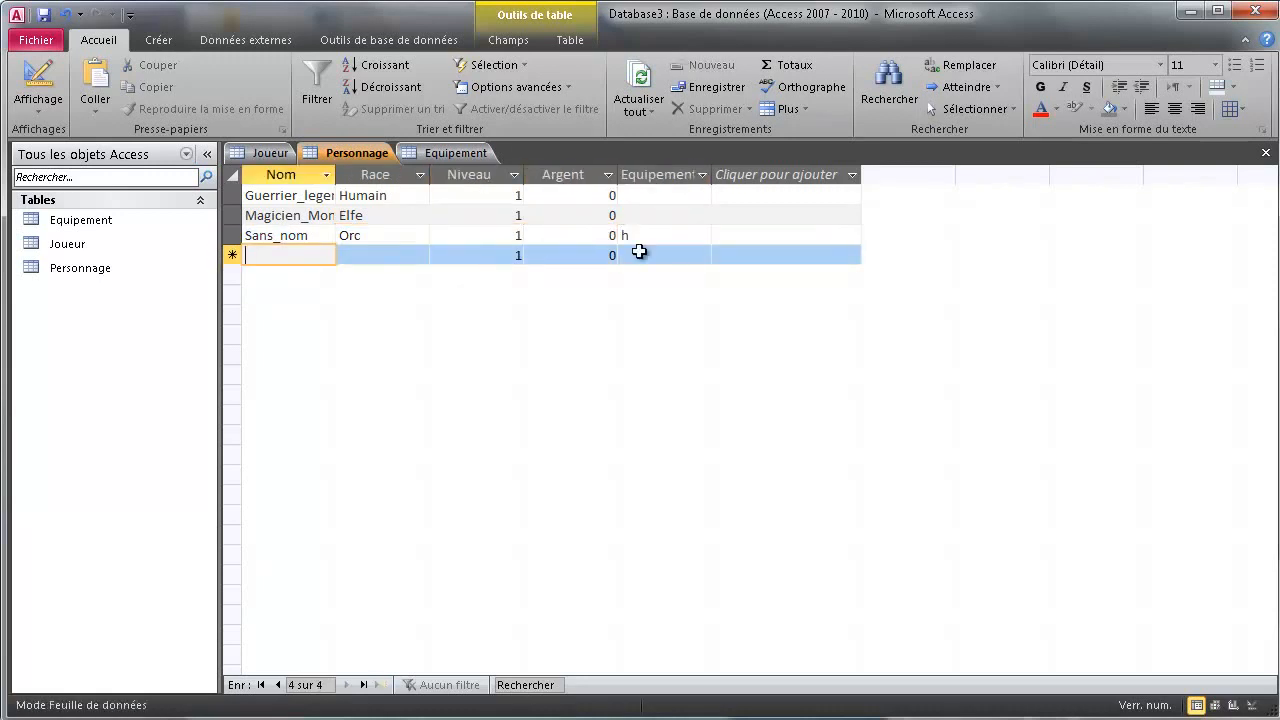
pyautogui.click(649, 237)
pyautogui.press('BackSpace')
pyautogui.press('Tab')
pyautogui.doubleClick(335, 173)
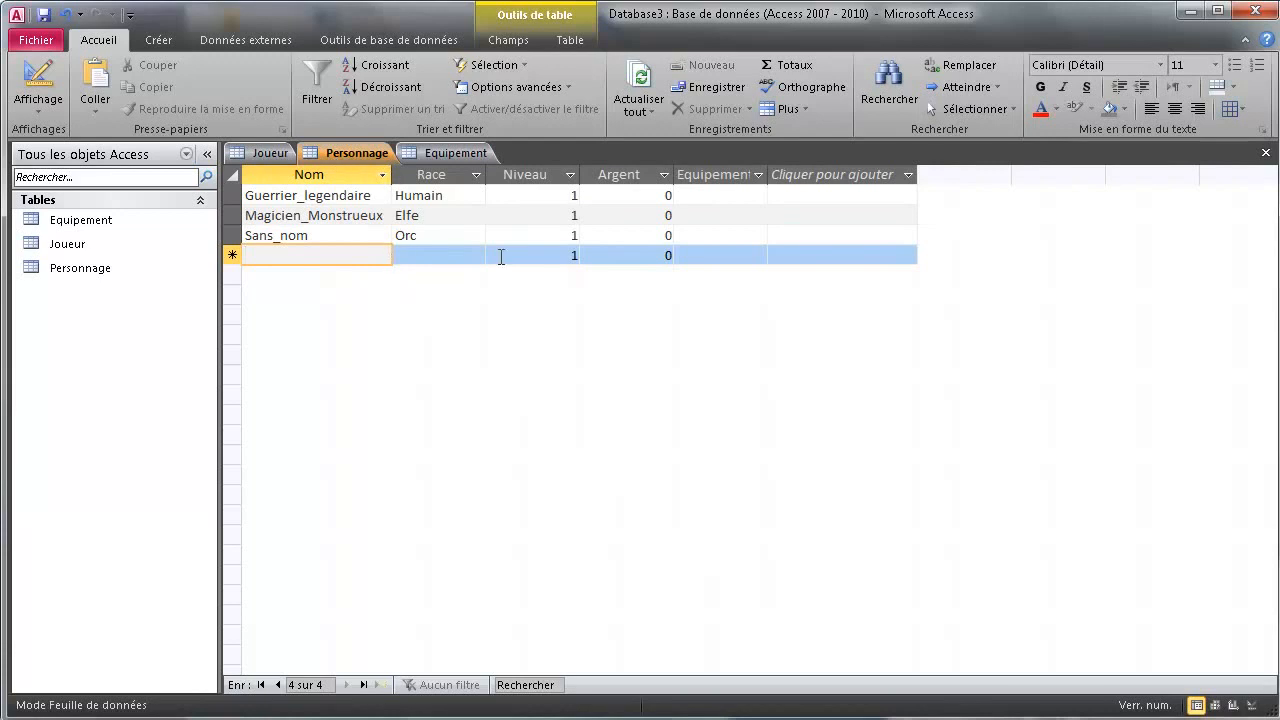
pyautogui.click(458, 152)
# Enter Epee, Bouclier, Potion, Dague and Baton as five Equipement objects in Datasheet view
pyautogui.click(38, 80)
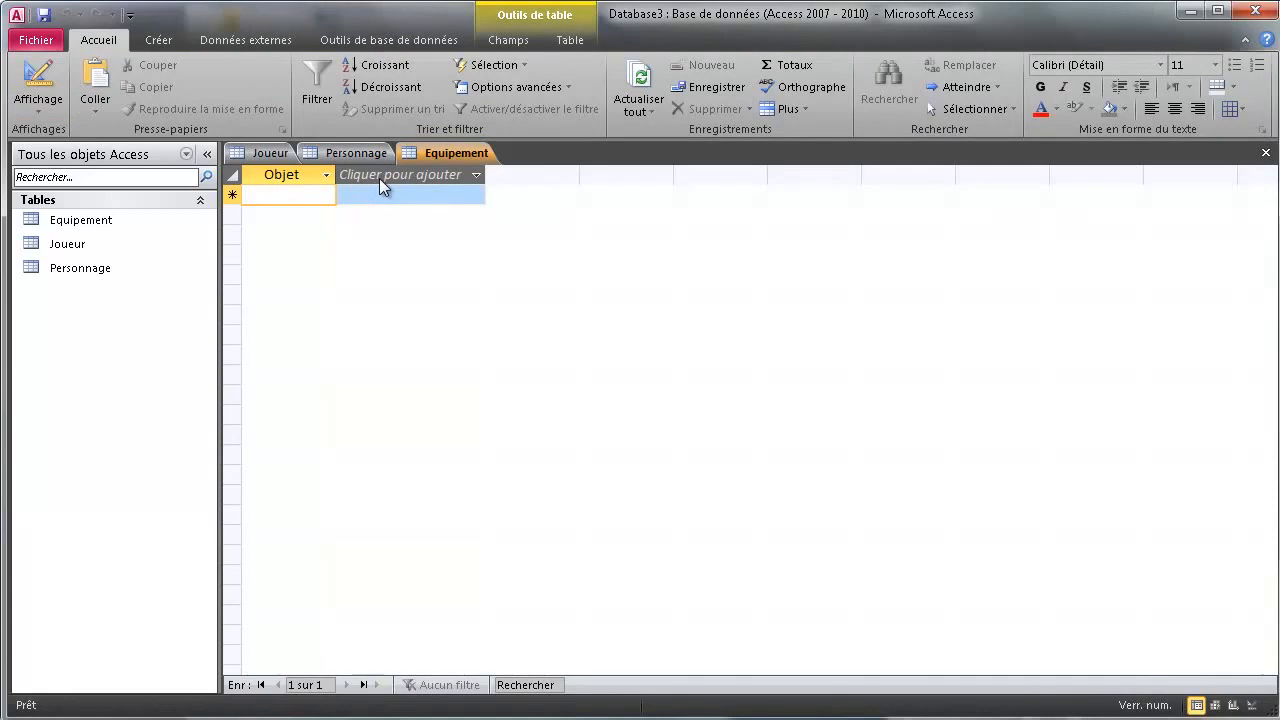
pyautogui.write('Epee')
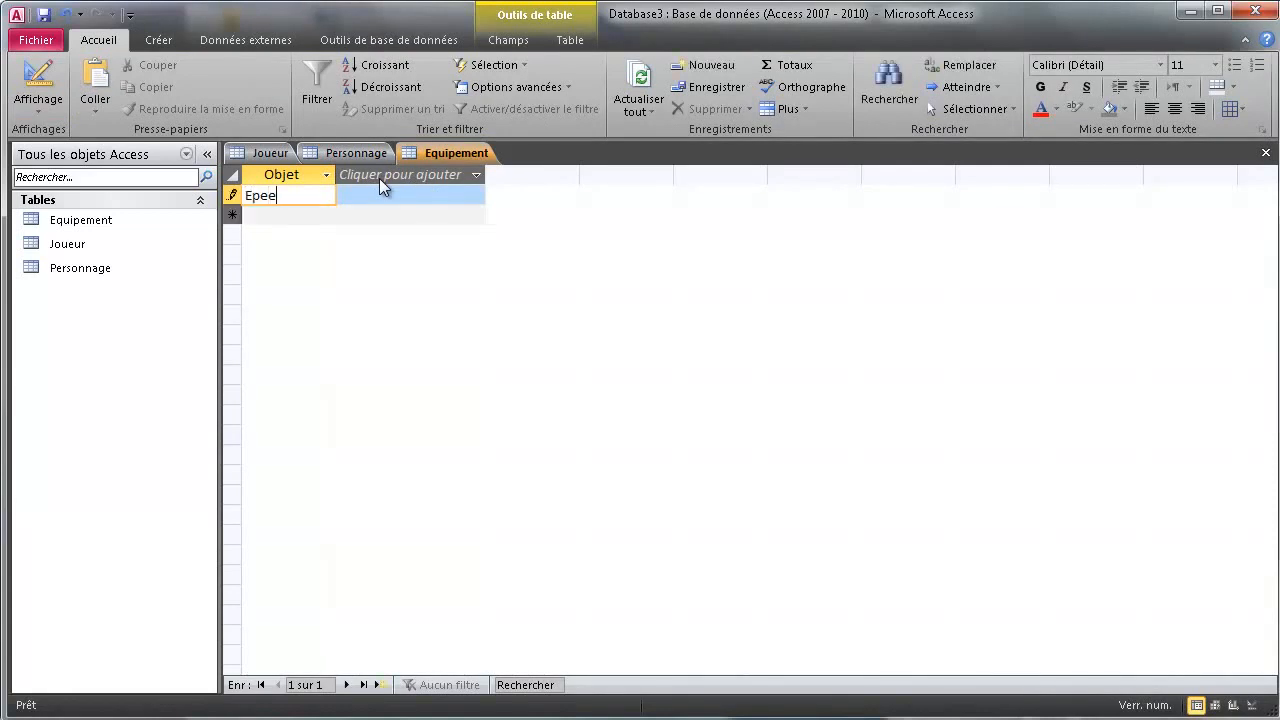
pyautogui.press('Return')
pyautogui.write('B')
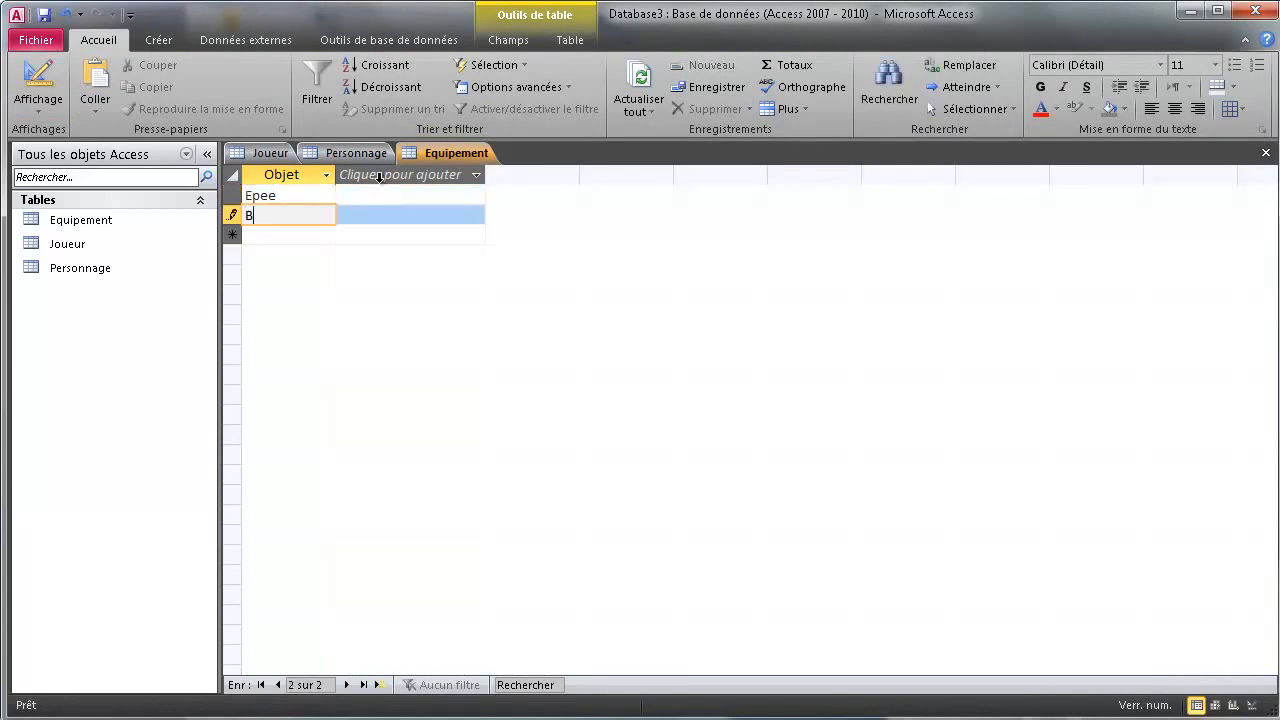
pyautogui.write('ouclier')
pyautogui.press('Return')
pyautogui.write('Potion')
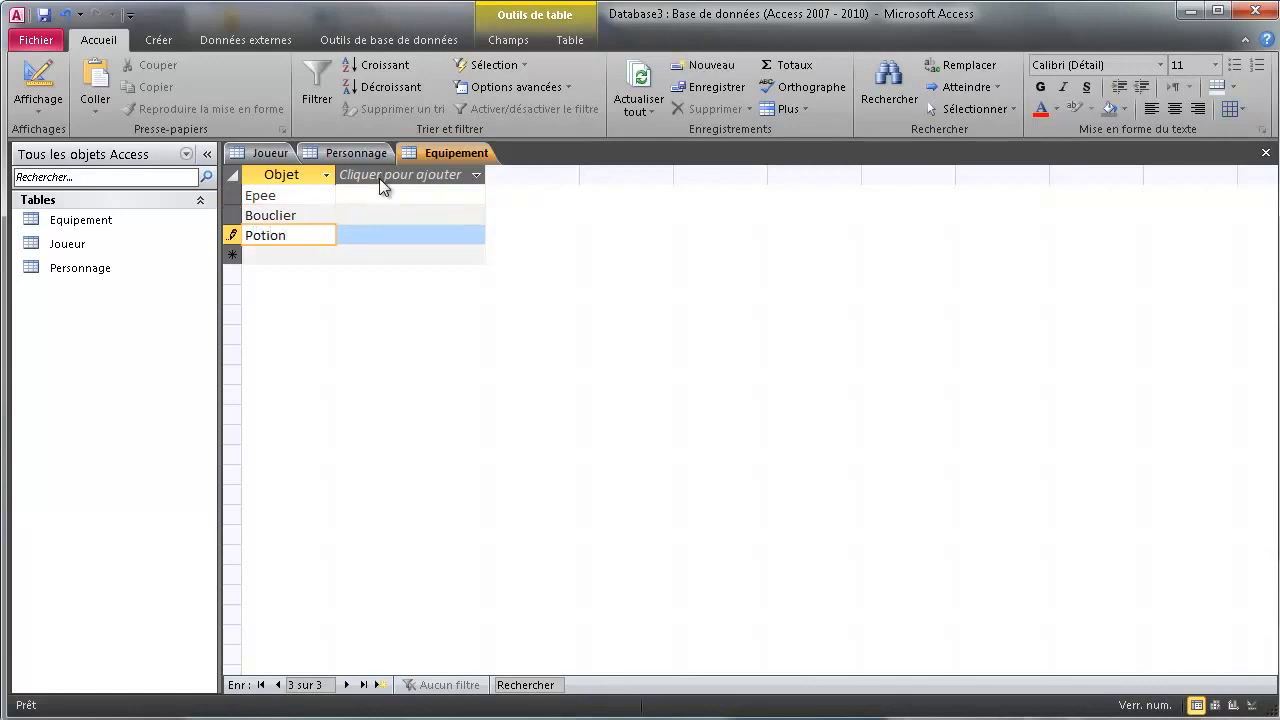
pyautogui.press('Return')
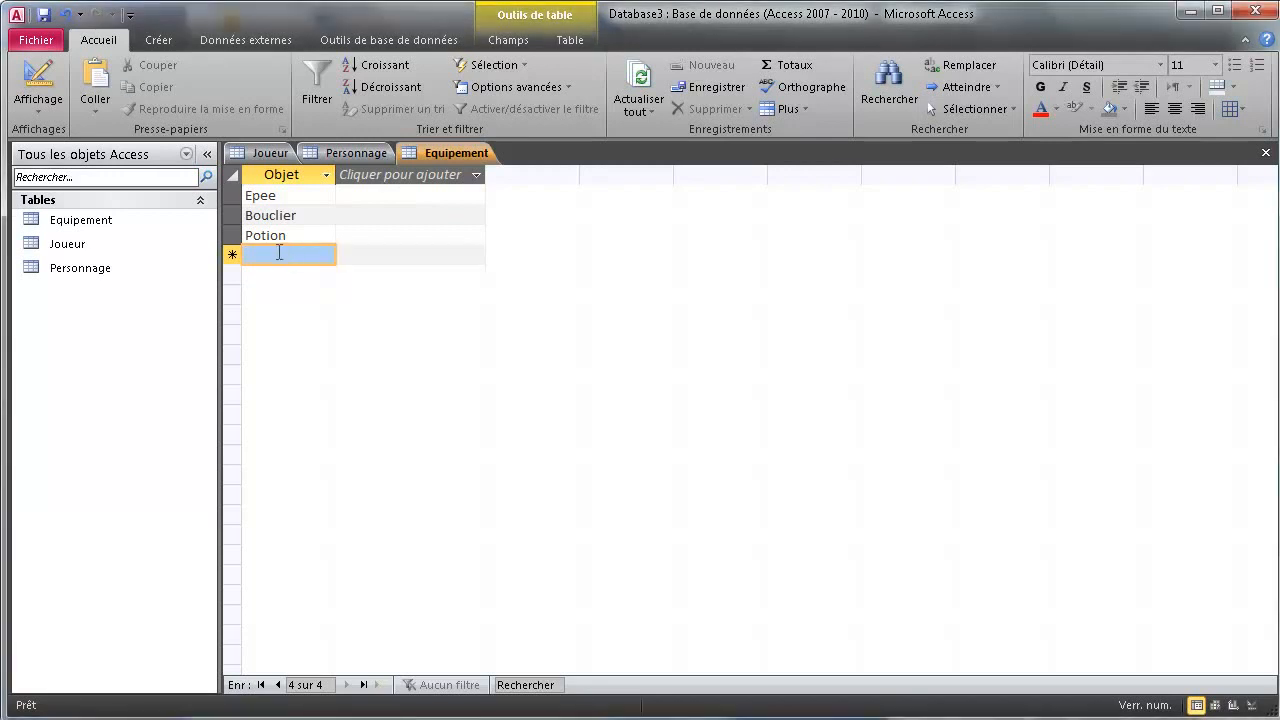
pyautogui.write('Dag')
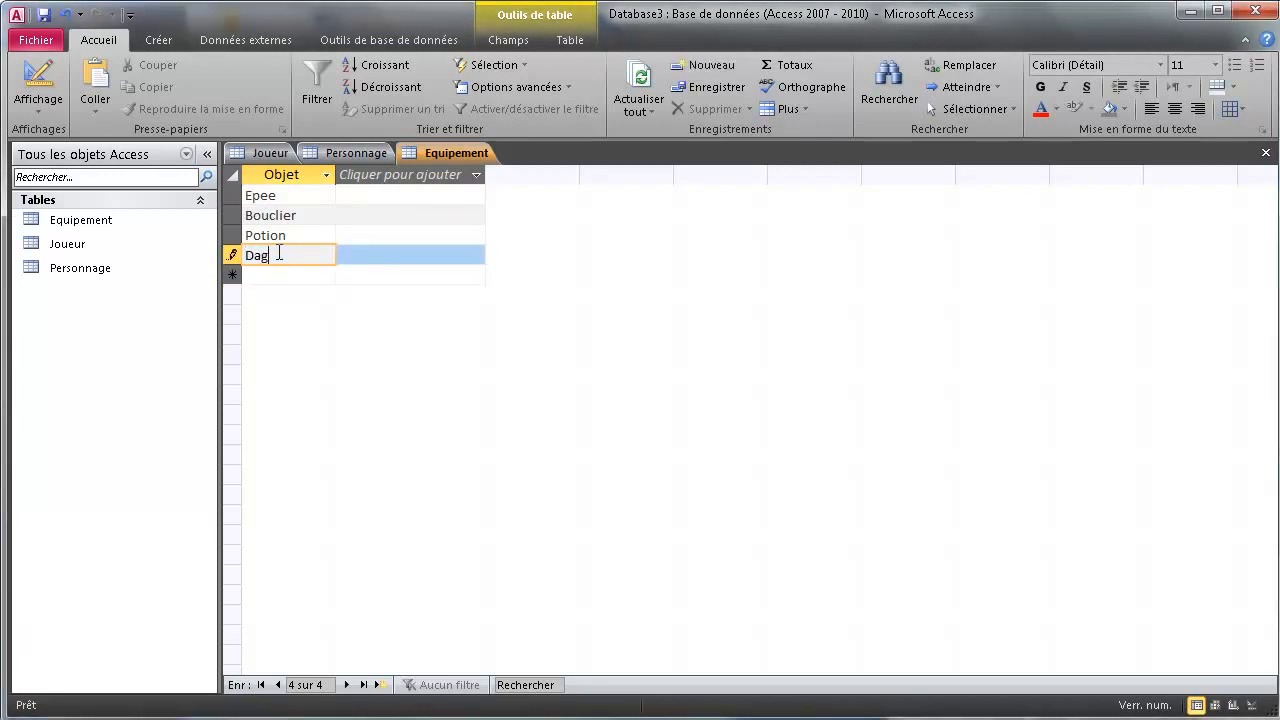
pyautogui.write('ue')
pyautogui.press('Return')
pyautogui.write('Baton')
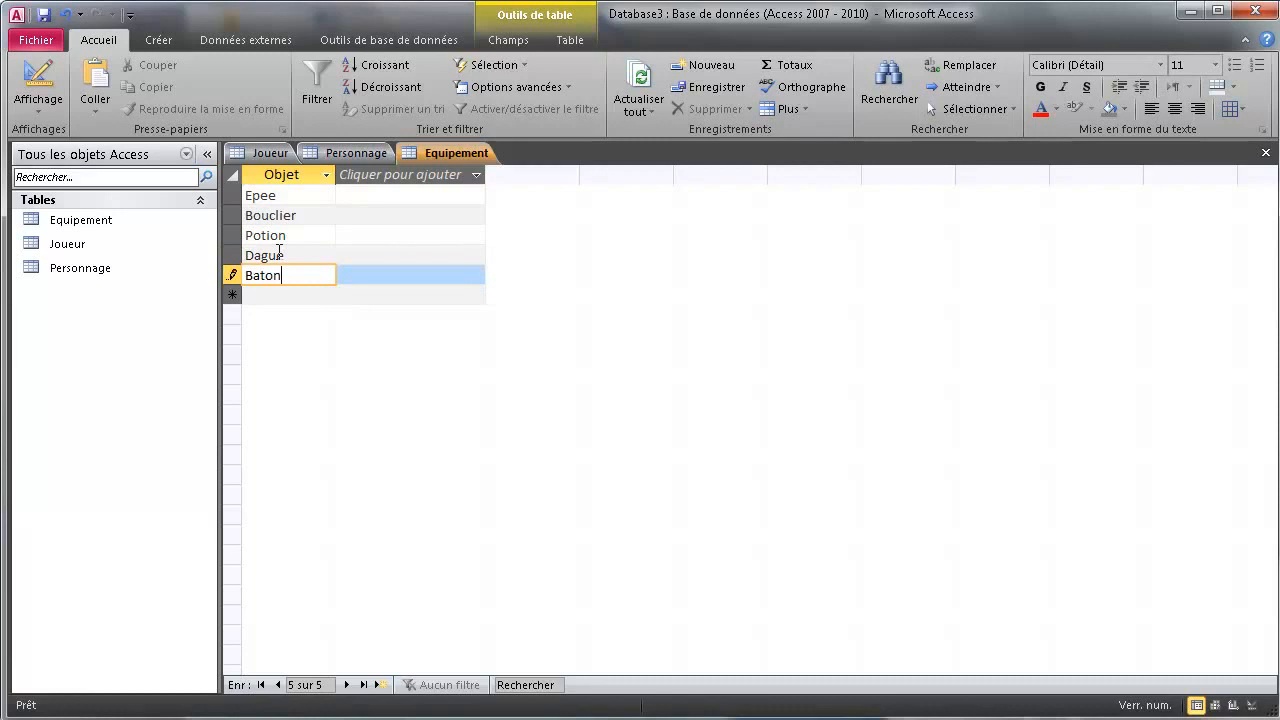
pyautogui.press('Return')
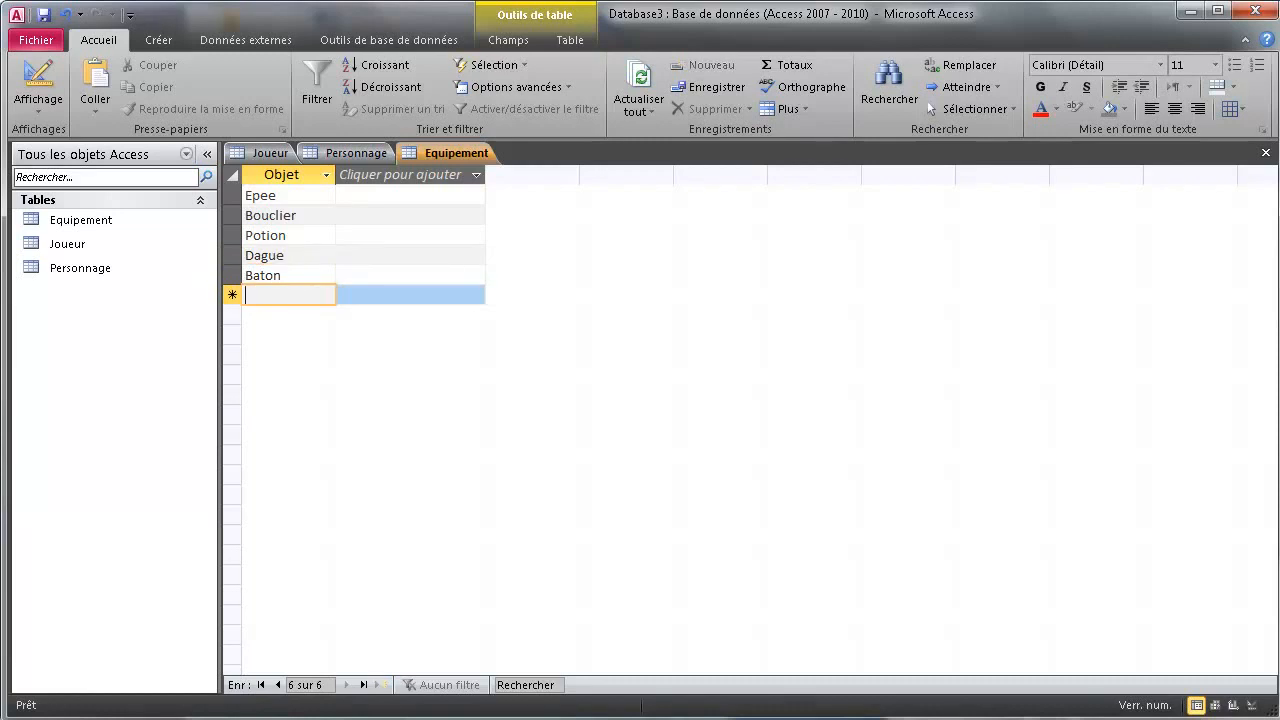
# Save the Equipement table with Enregistrer from its tab menu
pyautogui.rightClick(417, 162)
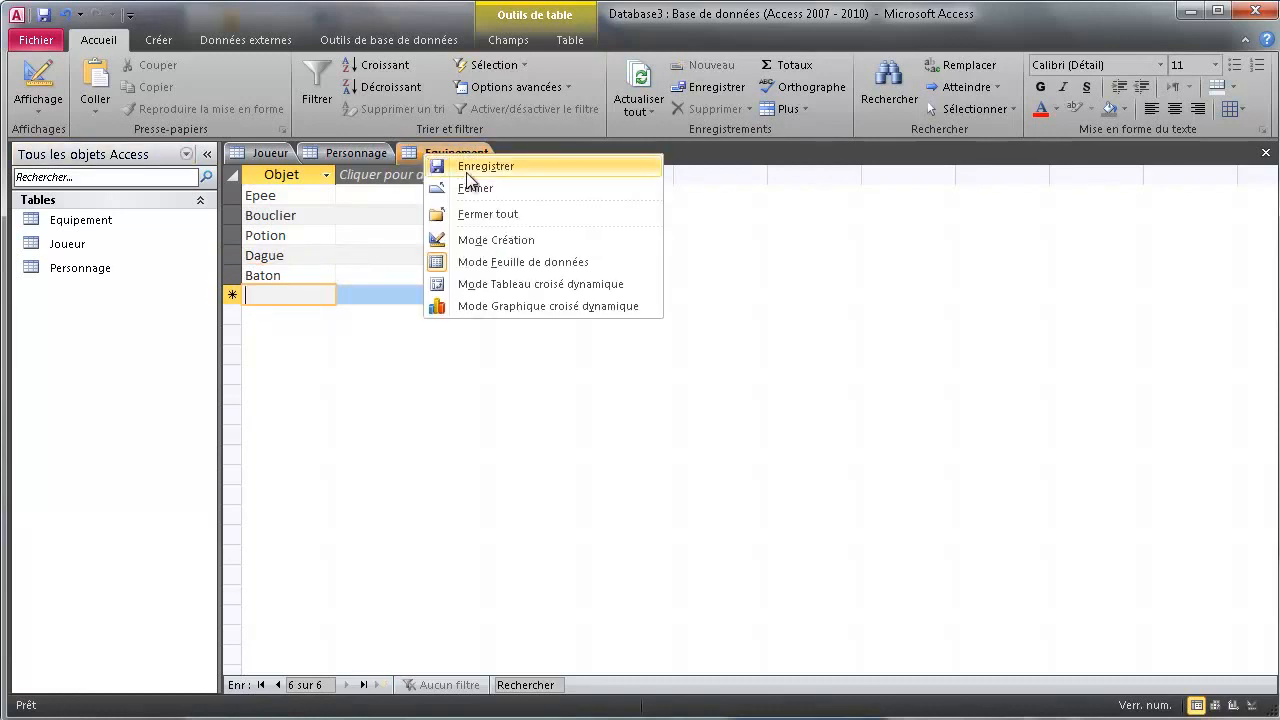
pyautogui.click(466, 168)
pyautogui.rightClick(374, 153)
# Save the Personnage and Joueur tables with Enregistrer from their tab menus
pyautogui.click(397, 163)
pyautogui.rightClick(257, 152)
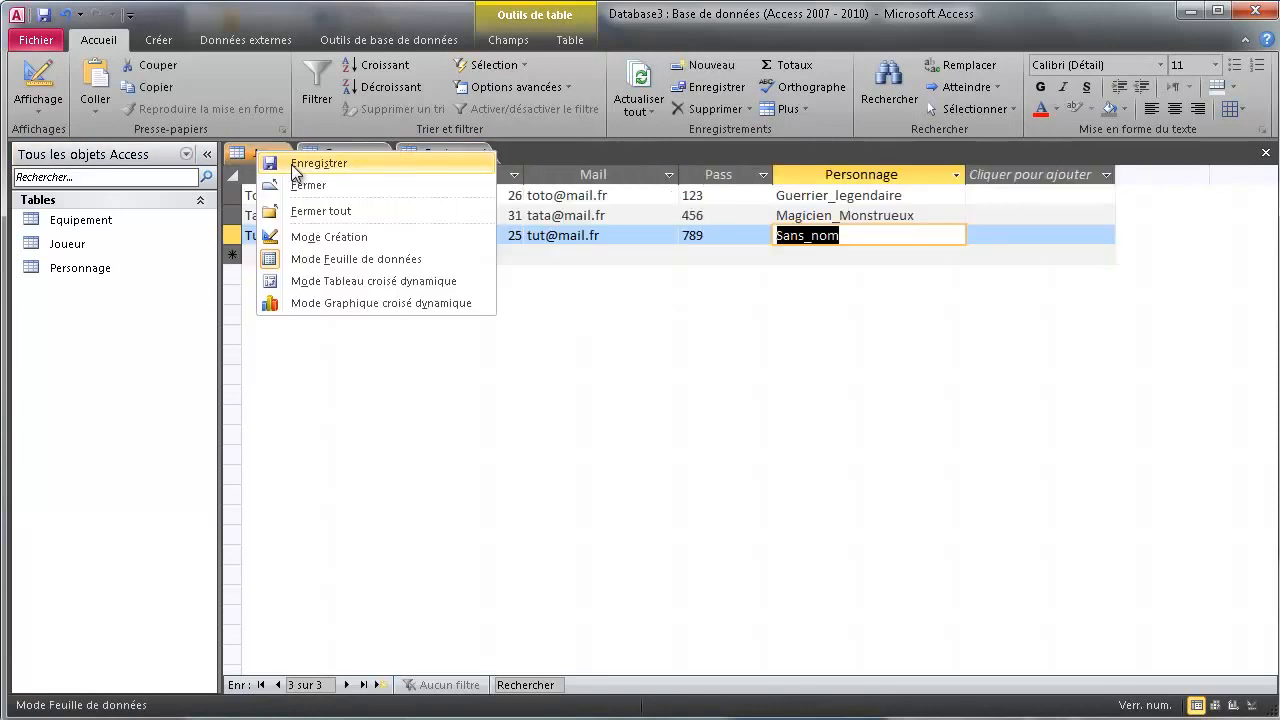
pyautogui.click(290, 162)
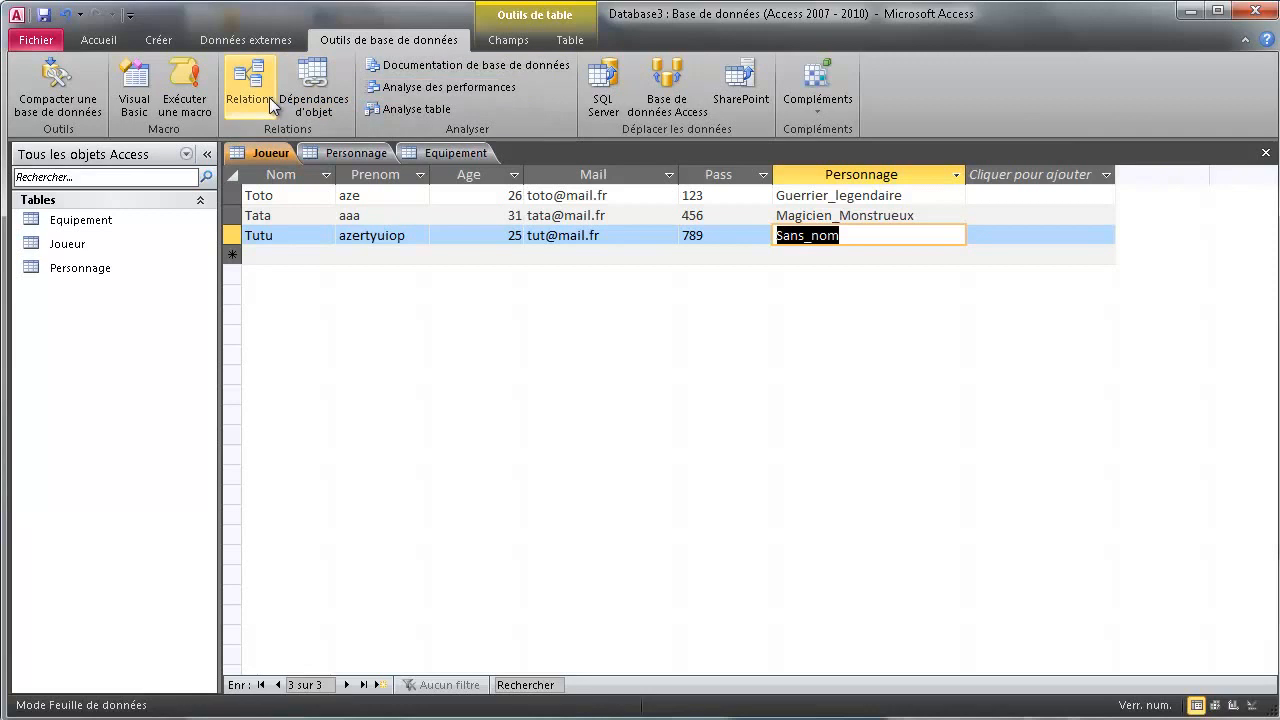
# Add the Joueur, Personnage and Equipement tables to the Relations window
pyautogui.click(241, 92)
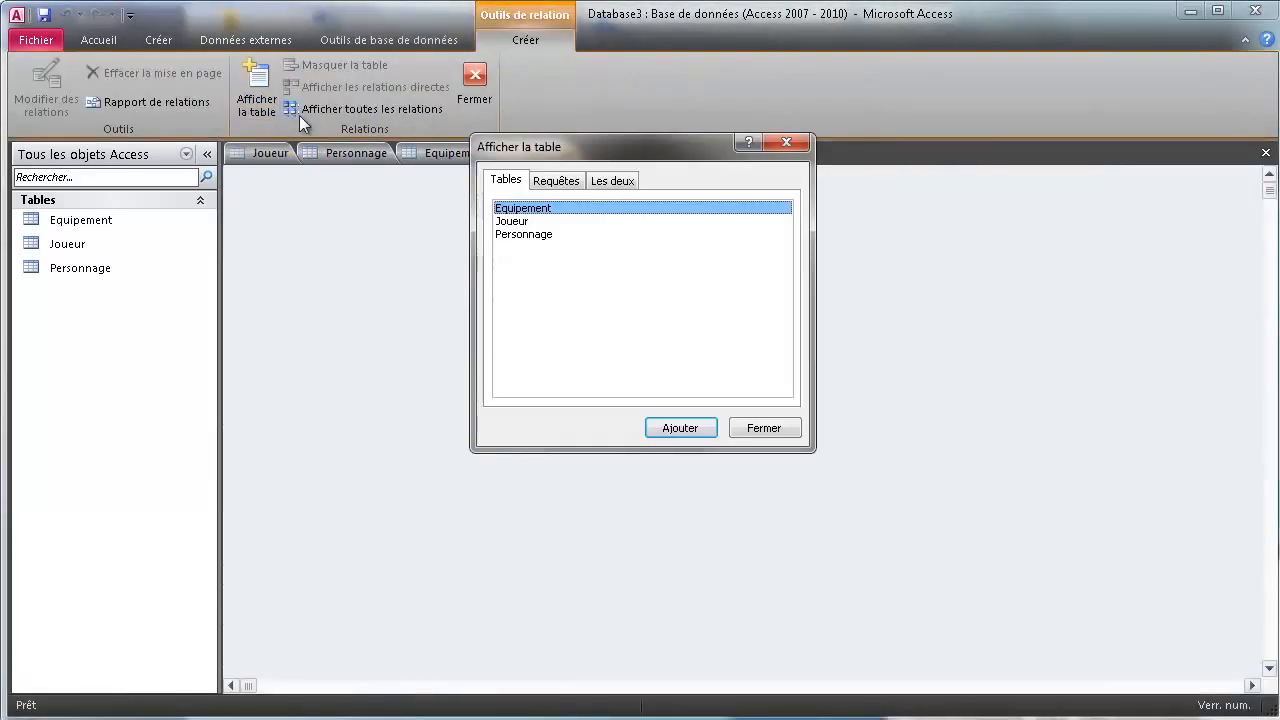
pyautogui.keyDown('ctrl'); pyautogui.click(522, 221); pyautogui.keyUp('ctrl')
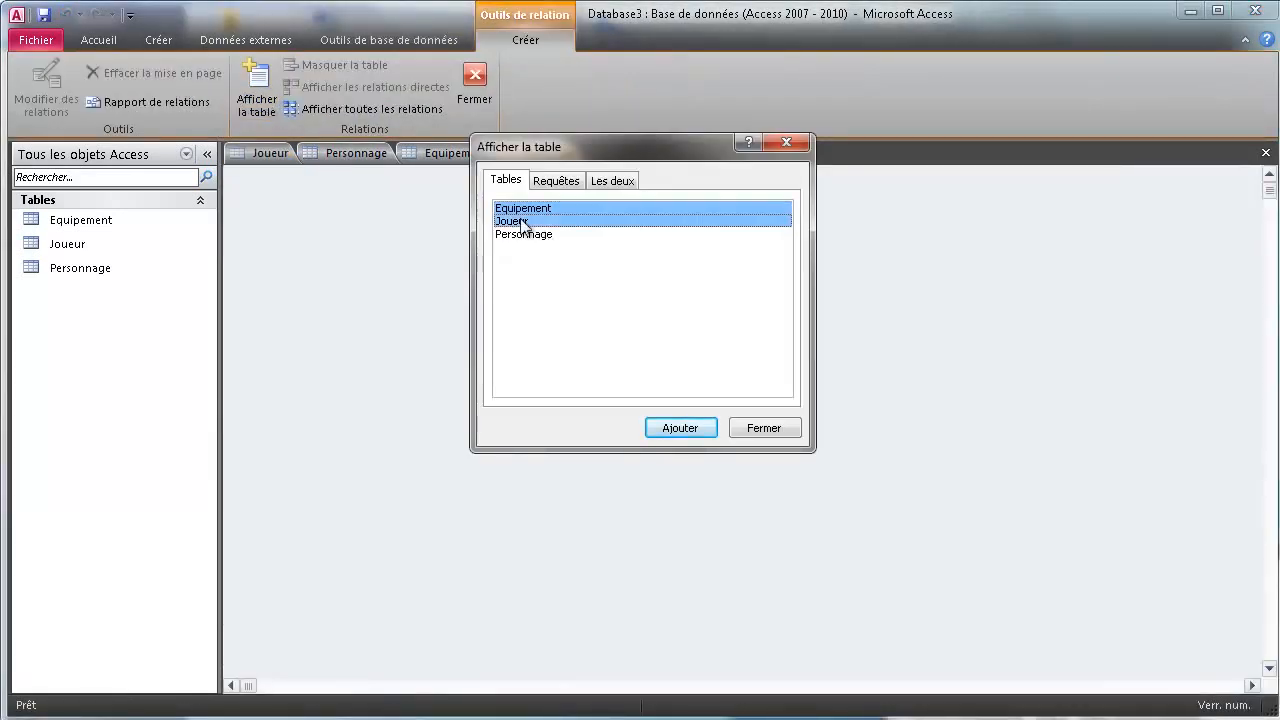
pyautogui.keyDown('ctrl'); pyautogui.click(525, 235); pyautogui.keyUp('ctrl')
pyautogui.click(677, 428)
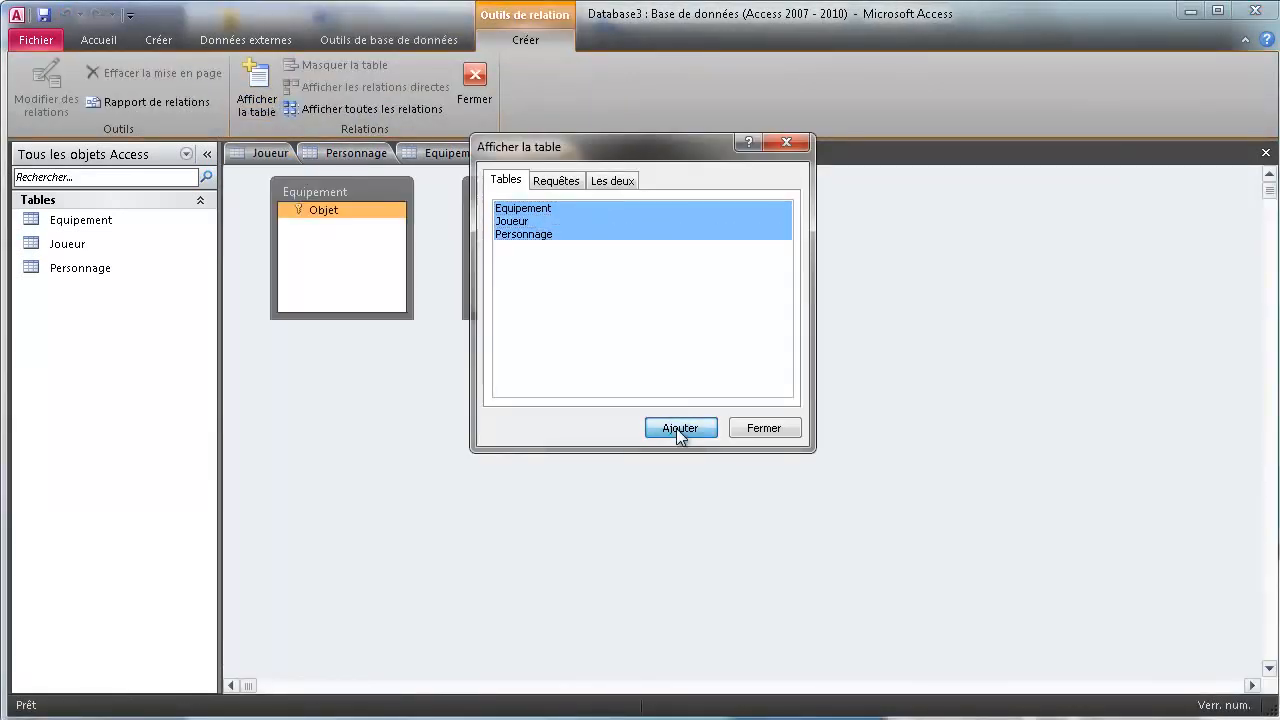
pyautogui.click(762, 429)
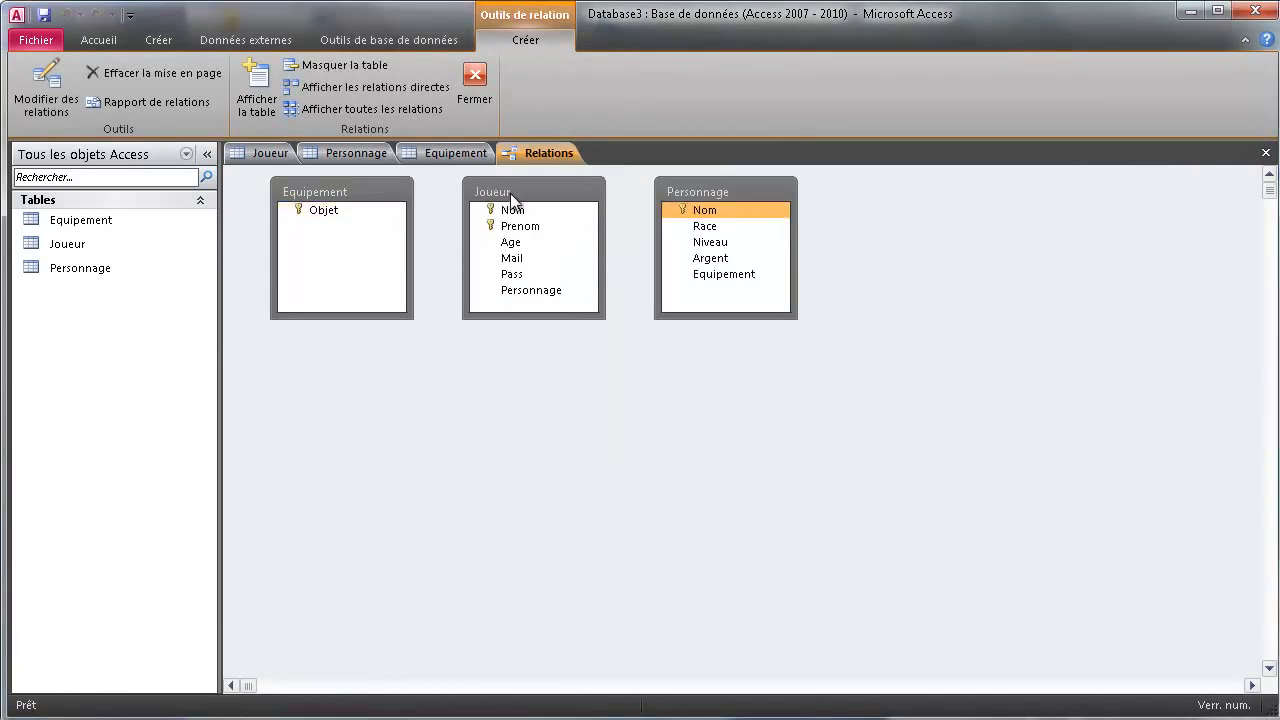
# Arrange the three table boxes and drag Joueur.Personnage onto Personnage.Nom
pyautogui.moveTo(510, 193); pyautogui.dragTo(478, 227)
pyautogui.moveTo(343, 186); pyautogui.dragTo(994, 363)
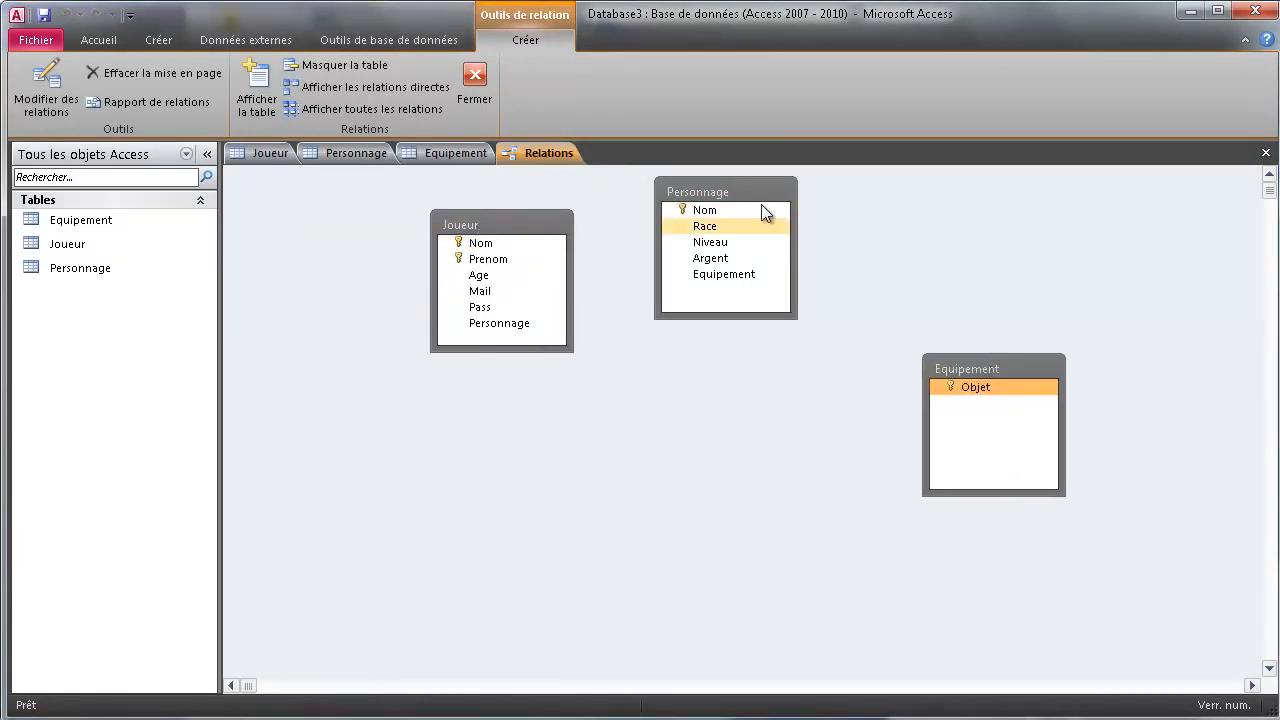
pyautogui.moveTo(717, 191); pyautogui.dragTo(715, 355)
pyautogui.moveTo(539, 217); pyautogui.dragTo(458, 229)
pyautogui.moveTo(729, 347); pyautogui.dragTo(730, 293)
pyautogui.moveTo(381, 338); pyautogui.dragTo(441, 345)
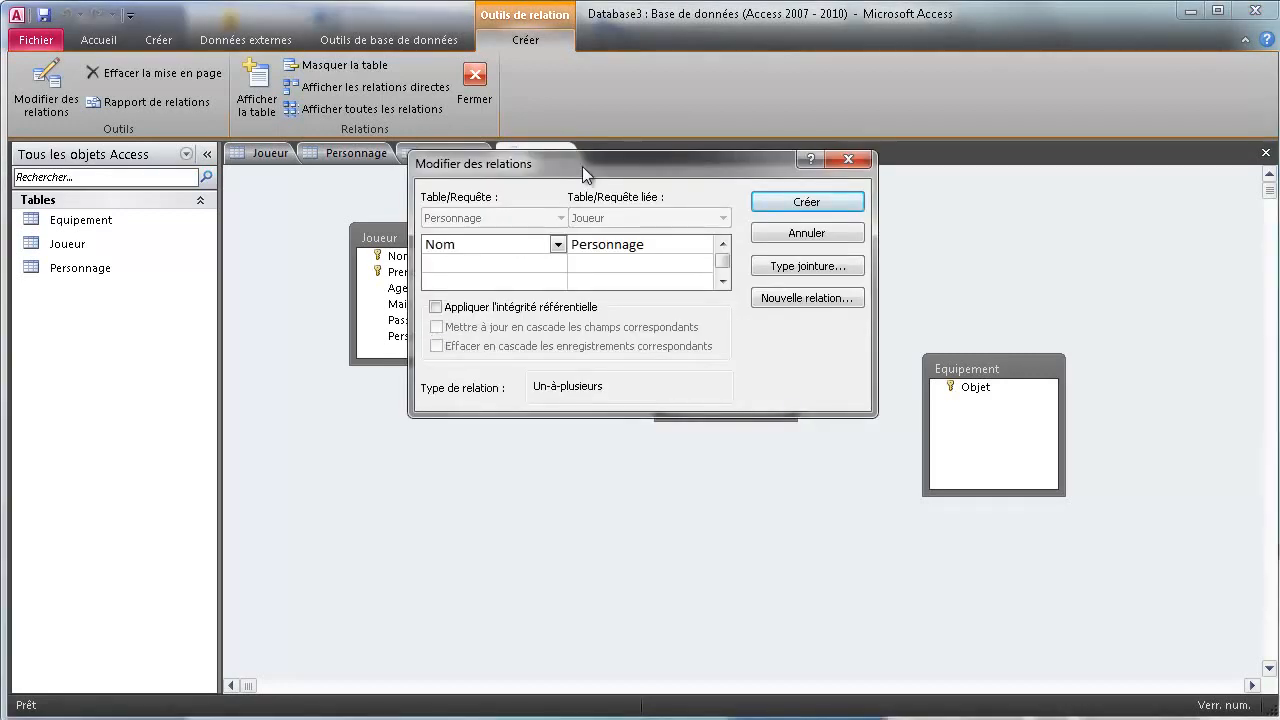
# Tick referential integrity and cascade options, then try Créer; dismiss the Joueur-locked error and cancel
pyautogui.moveTo(582, 166); pyautogui.dragTo(761, 442)
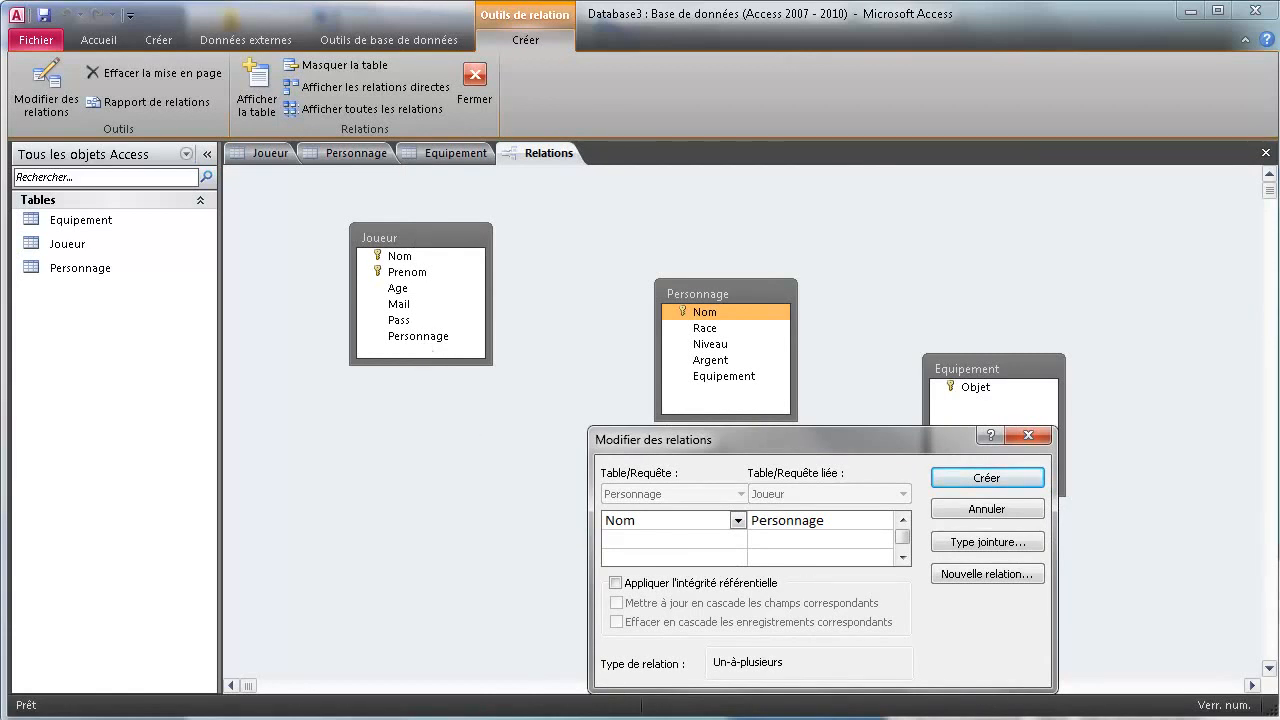
pyautogui.click(615, 584)
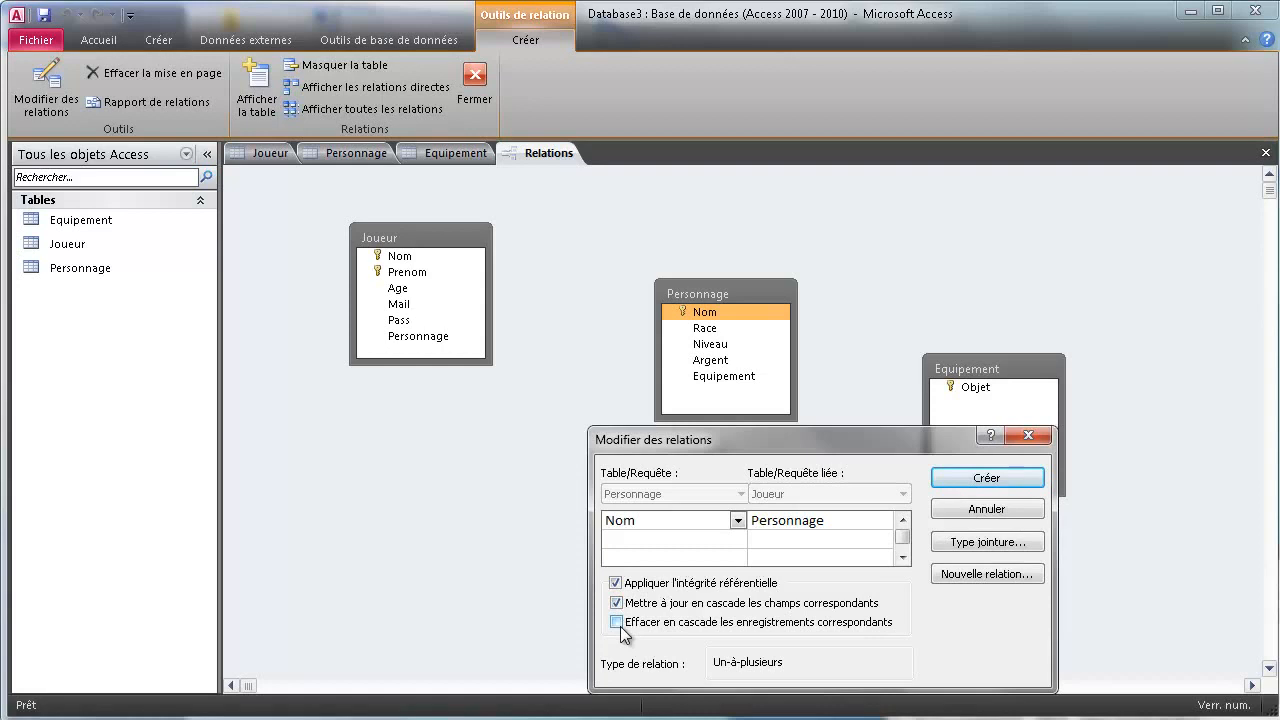
pyautogui.click(616, 622)
pyautogui.click(980, 477)
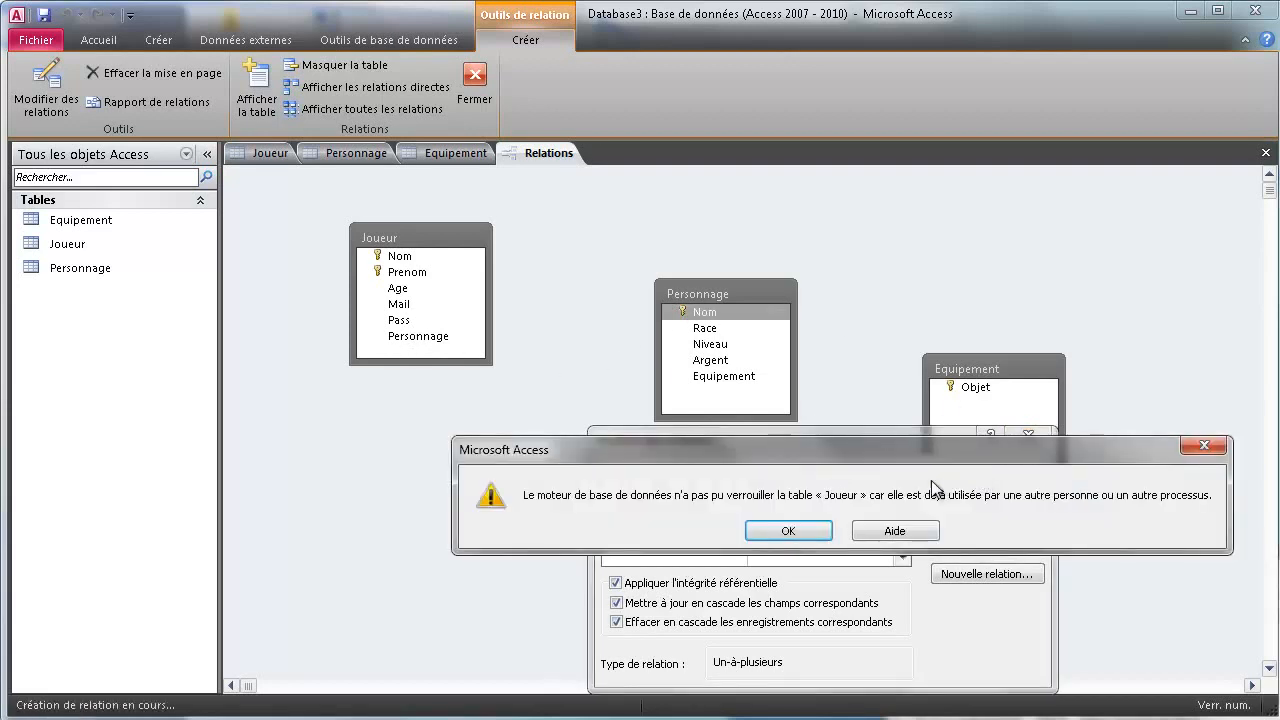
pyautogui.click(788, 531)
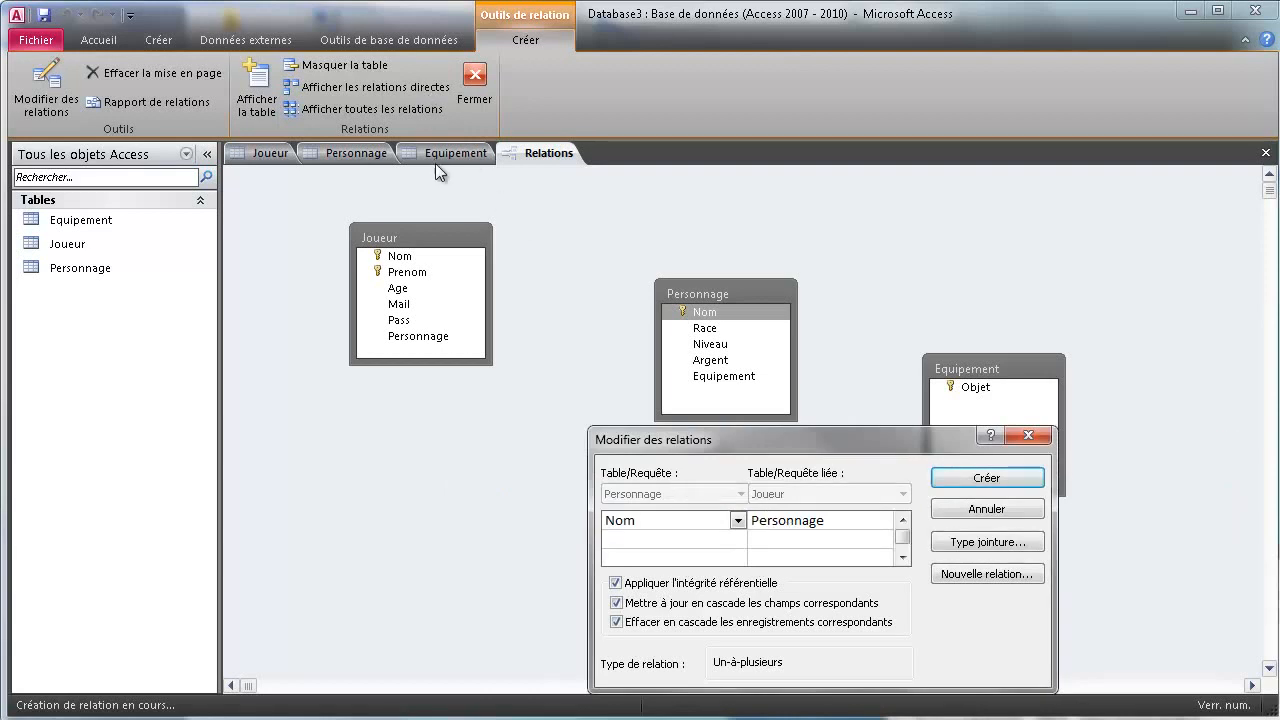
pyautogui.click(976, 512)
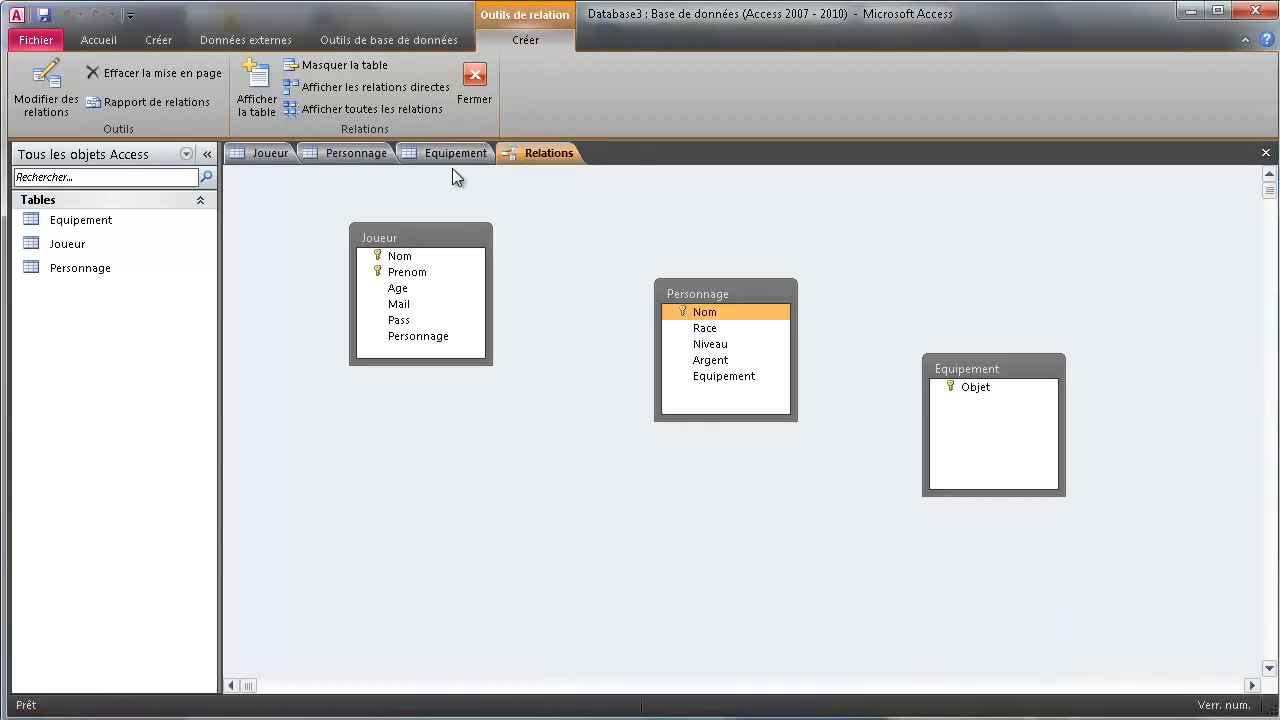
# Close the Equipement, Personnage and Joueur datasheet tabs
pyautogui.rightClick(452, 158)
pyautogui.click(478, 197)
pyautogui.rightClick(359, 153)
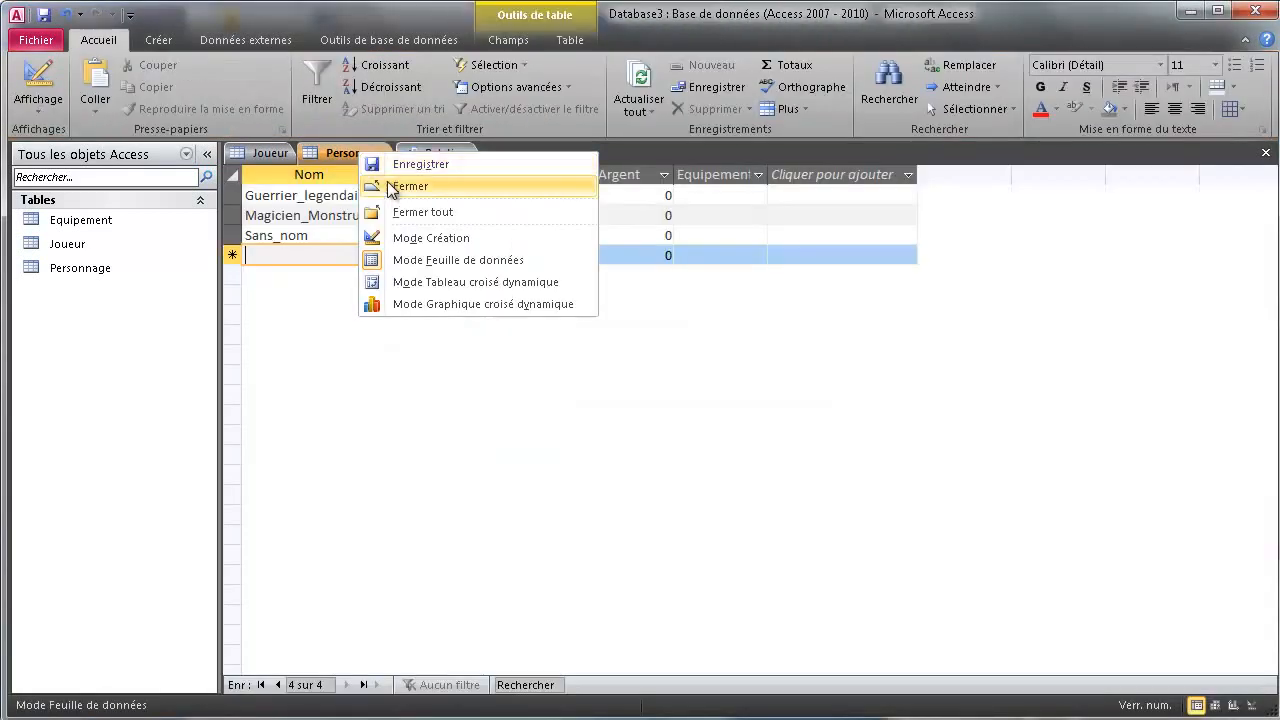
pyautogui.click(388, 184)
pyautogui.rightClick(271, 154)
pyautogui.click(310, 187)
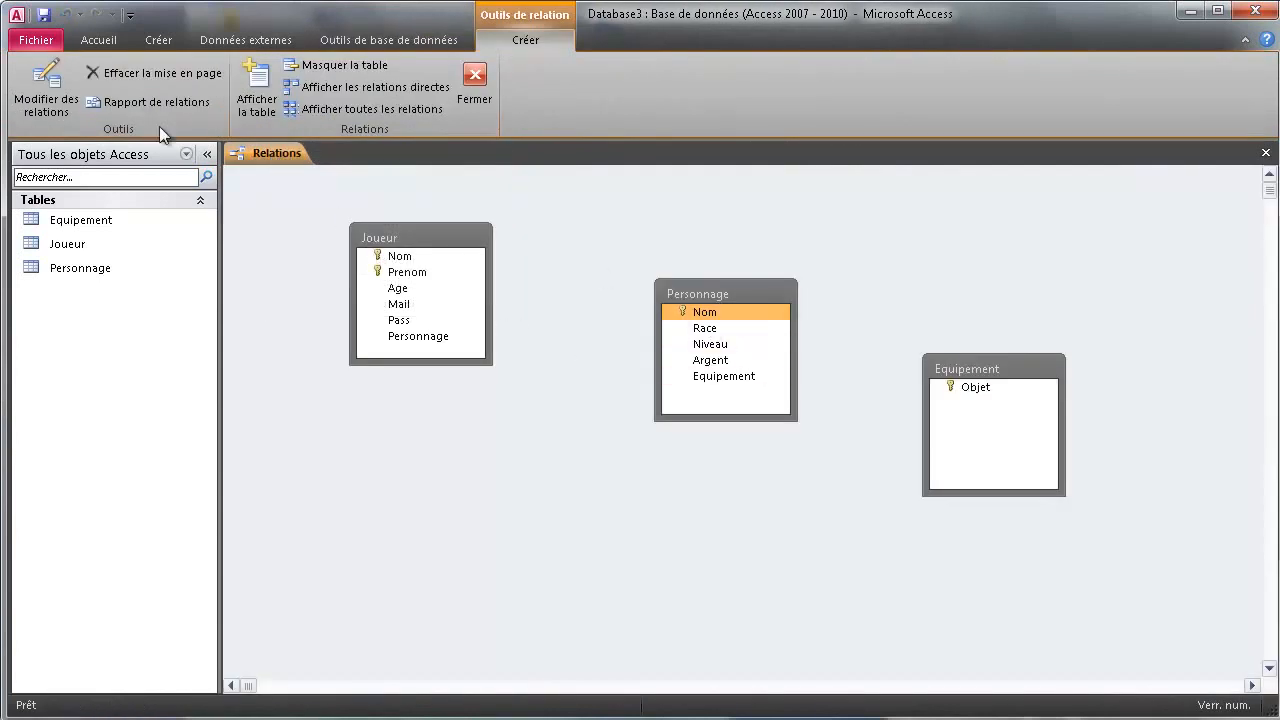
# Link Personnage.Nom to Joueur.Personnage with enforced integrity and cascading updates and deletes
pyautogui.moveTo(710, 313); pyautogui.dragTo(440, 342)
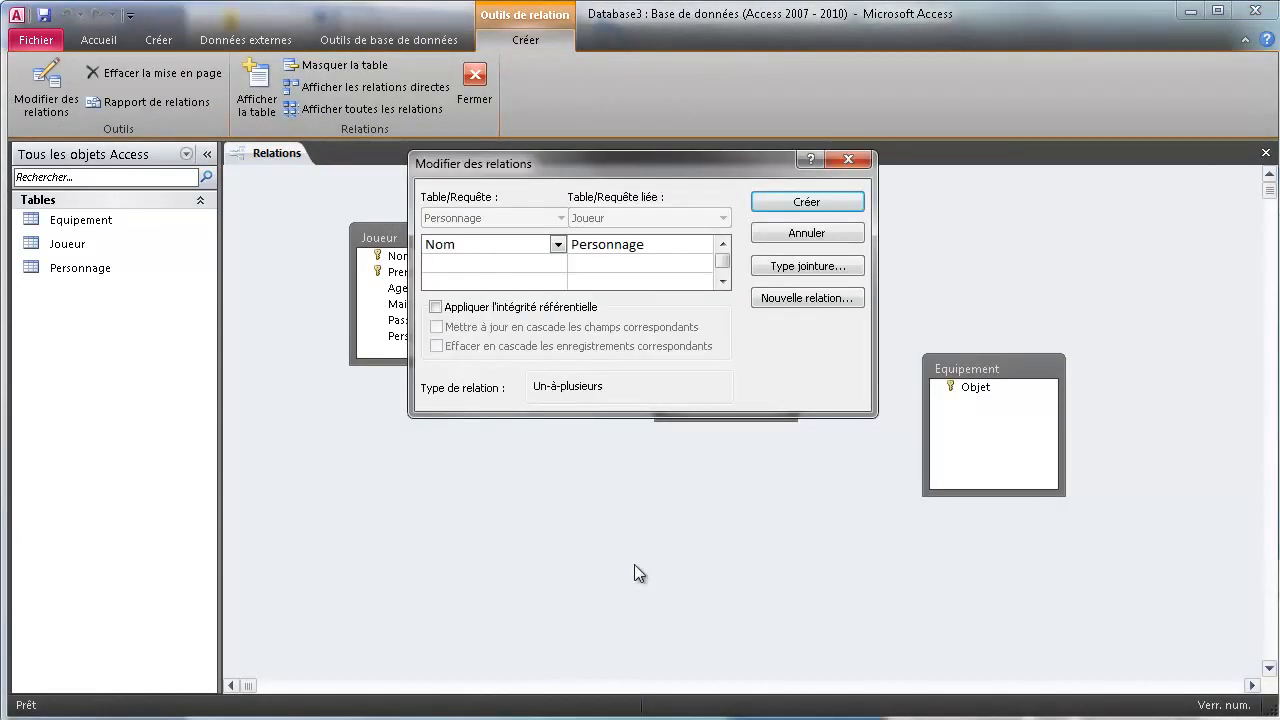
pyautogui.click(436, 307)
pyautogui.click(436, 327)
pyautogui.click(436, 346)
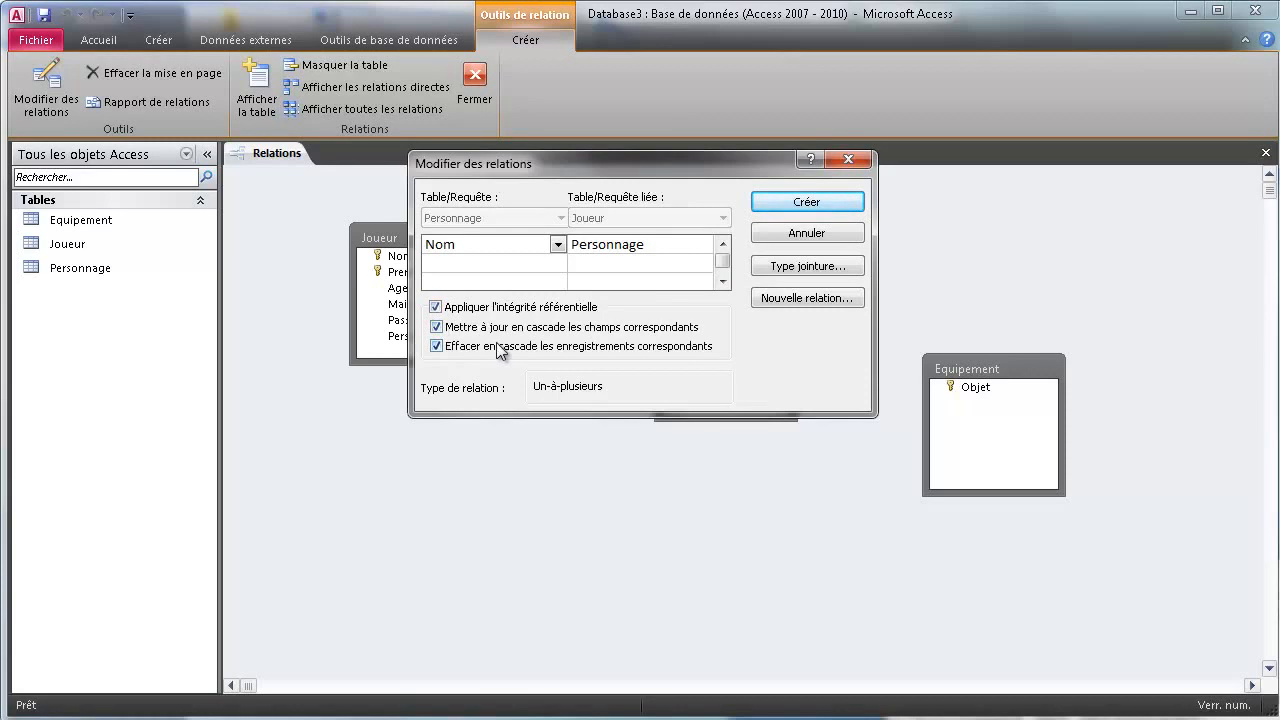
pyautogui.click(787, 219)
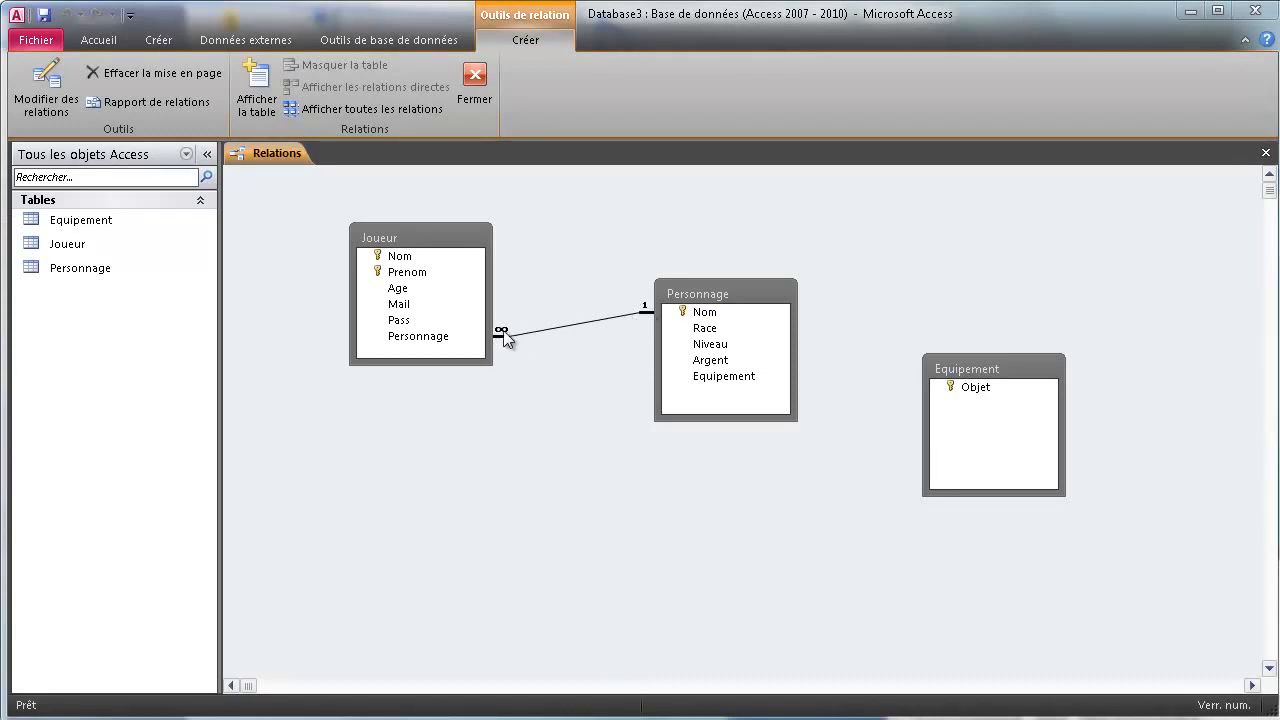
# Delete that relationship and recreate it from Joueur.Personnage with integrity and both cascades
pyautogui.rightClick(569, 325)
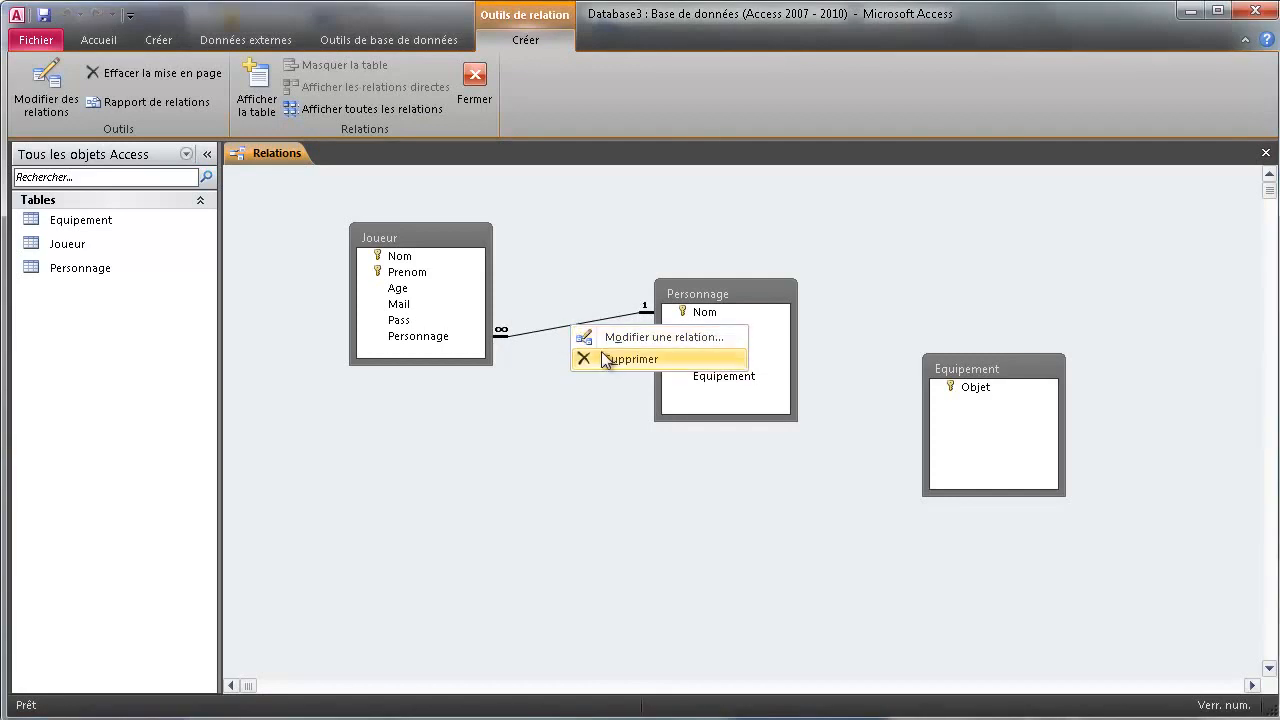
pyautogui.click(606, 359)
pyautogui.click(760, 530)
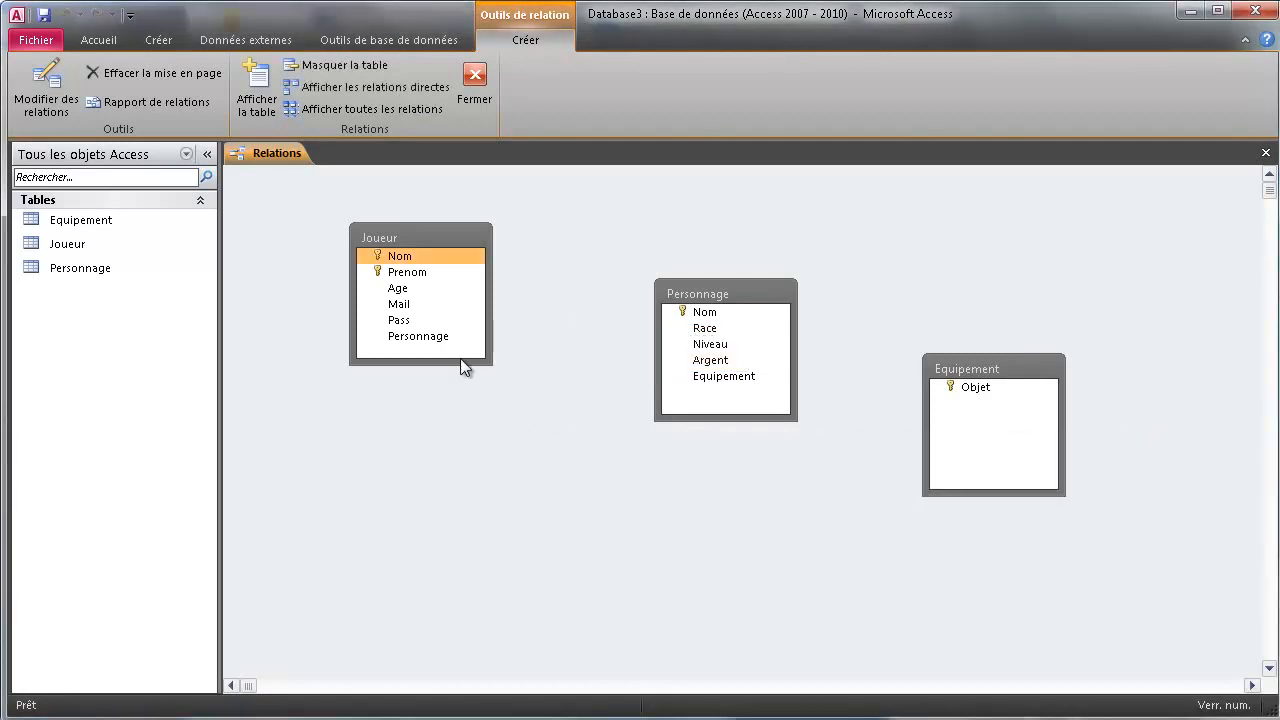
pyautogui.moveTo(448, 340); pyautogui.dragTo(695, 314)
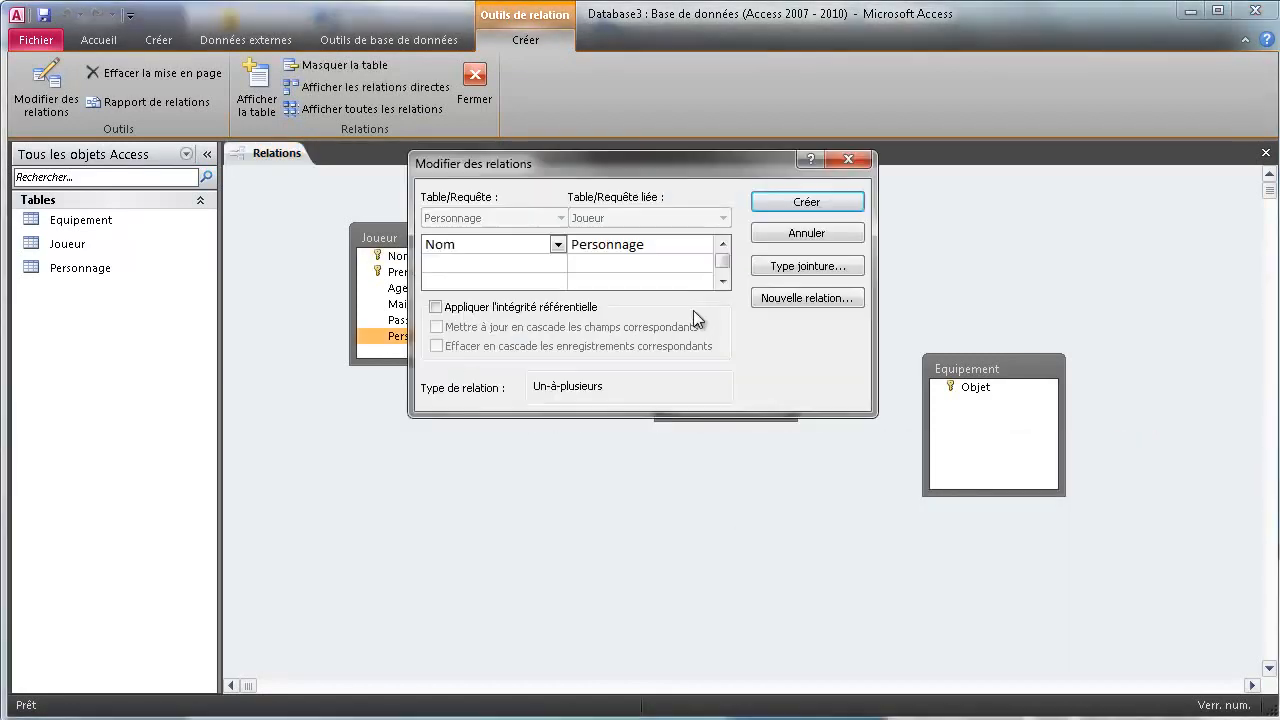
pyautogui.click(436, 307)
pyautogui.click(436, 327)
pyautogui.click(436, 346)
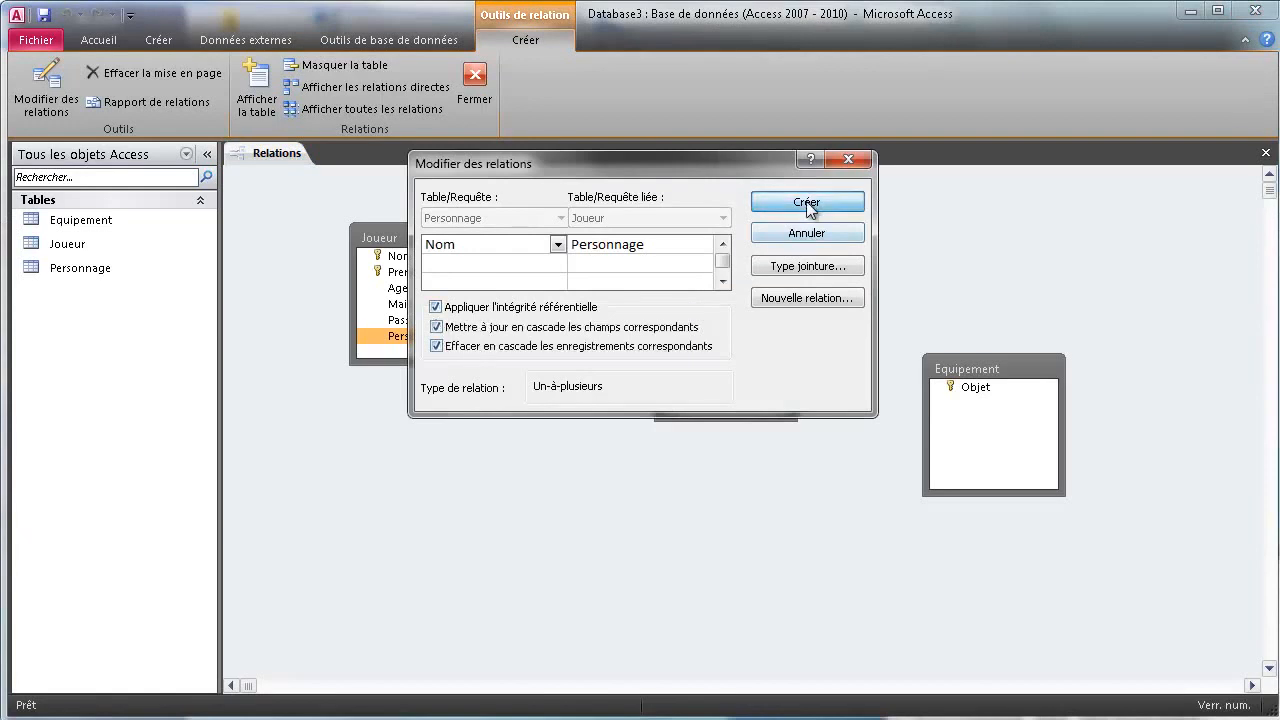
pyautogui.click(807, 204)
# Select the Equipement field in the Personnage table box
pyautogui.click(607, 555)
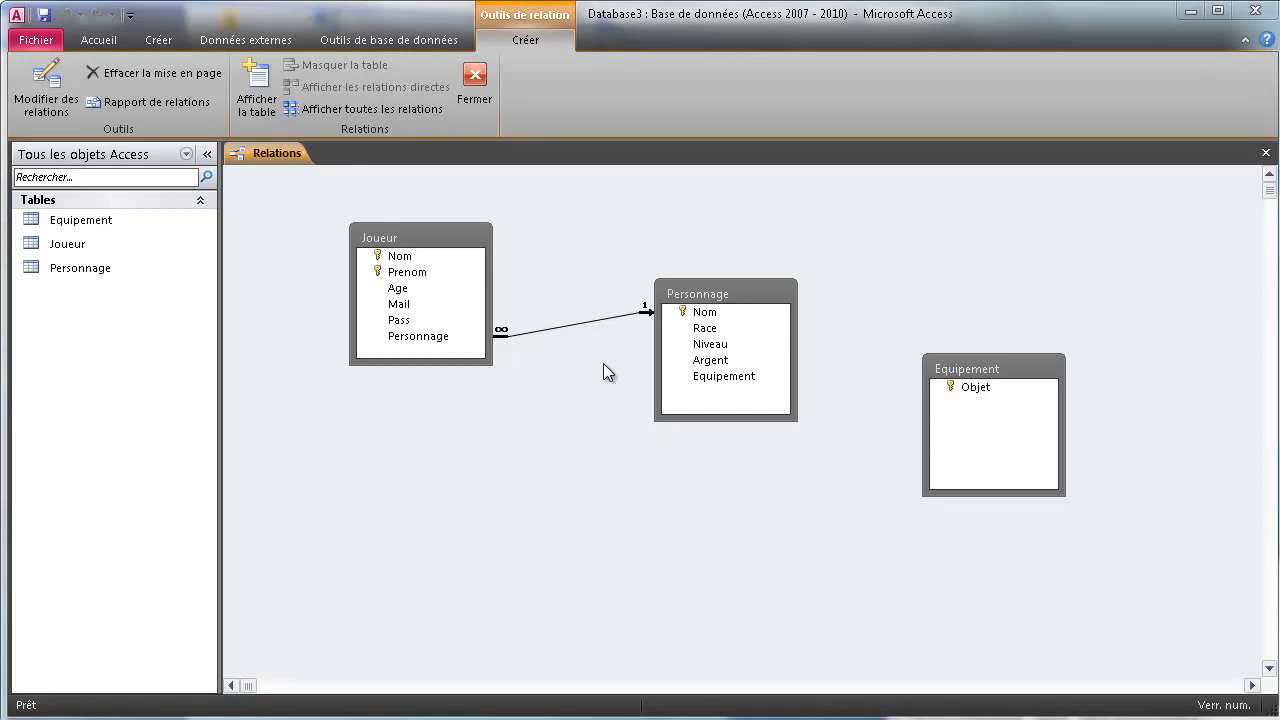
pyautogui.click(724, 376)
pyautogui.click(570, 385)
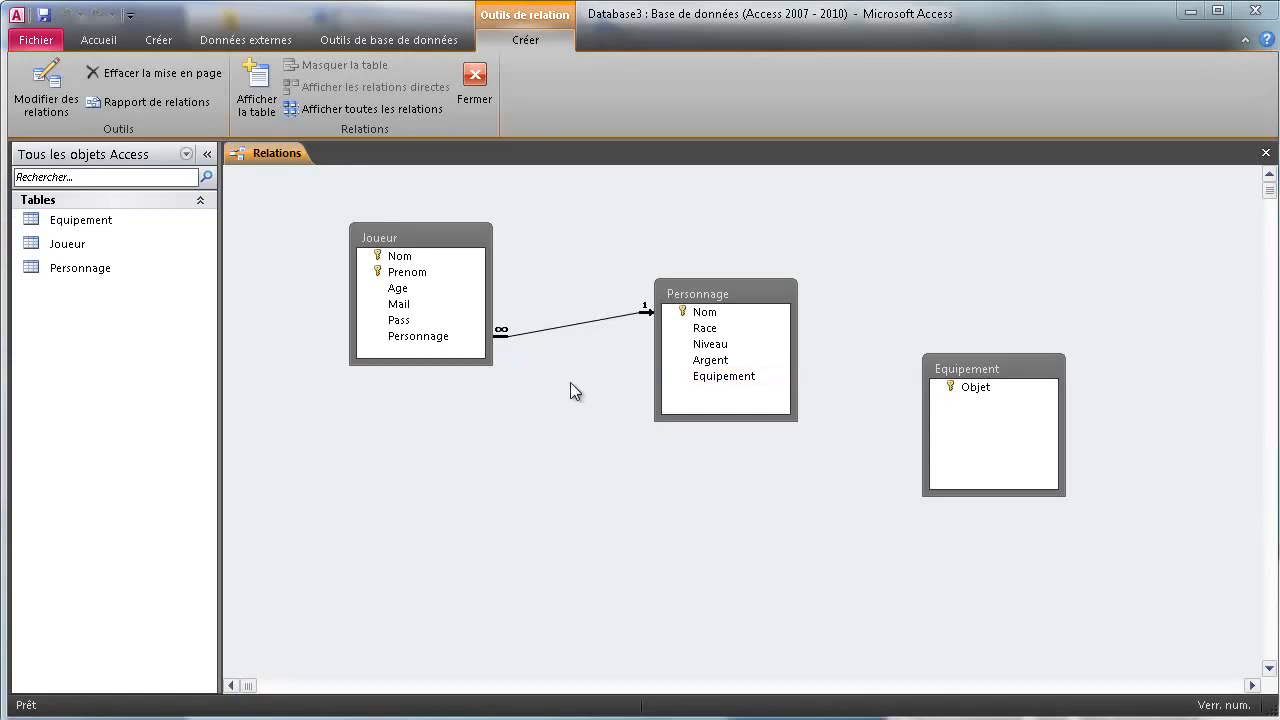
pyautogui.click(789, 374)
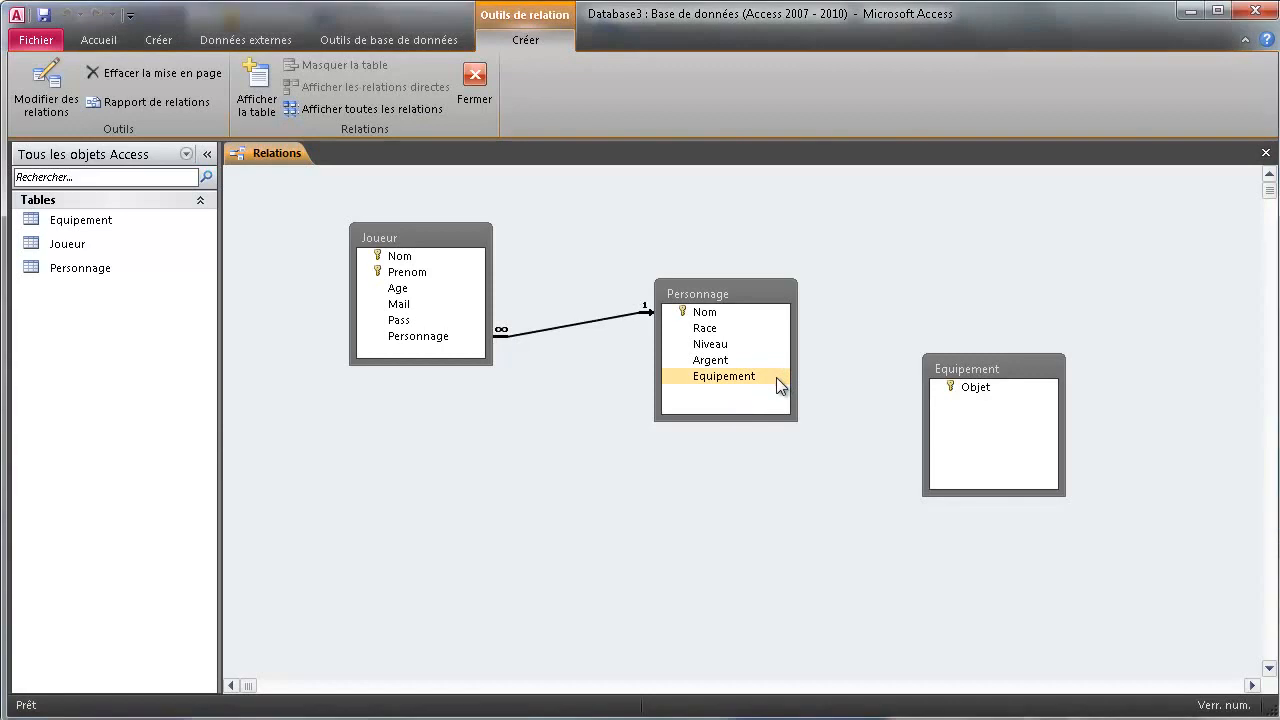
# Link Personnage.Equipement to Equipement.Objet, unticking referential integrity after the error, and create it
pyautogui.moveTo(777, 376); pyautogui.dragTo(968, 394)
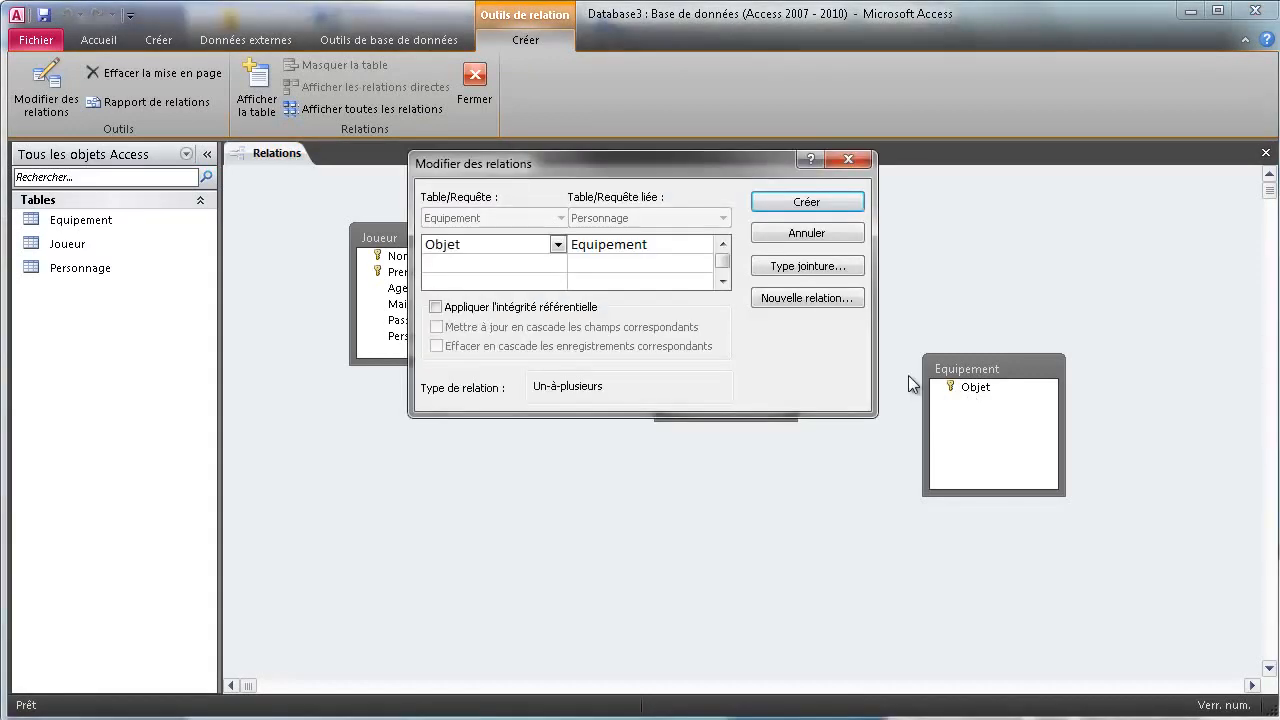
pyautogui.click(436, 307)
pyautogui.click(436, 327)
pyautogui.click(436, 346)
pyautogui.click(811, 208)
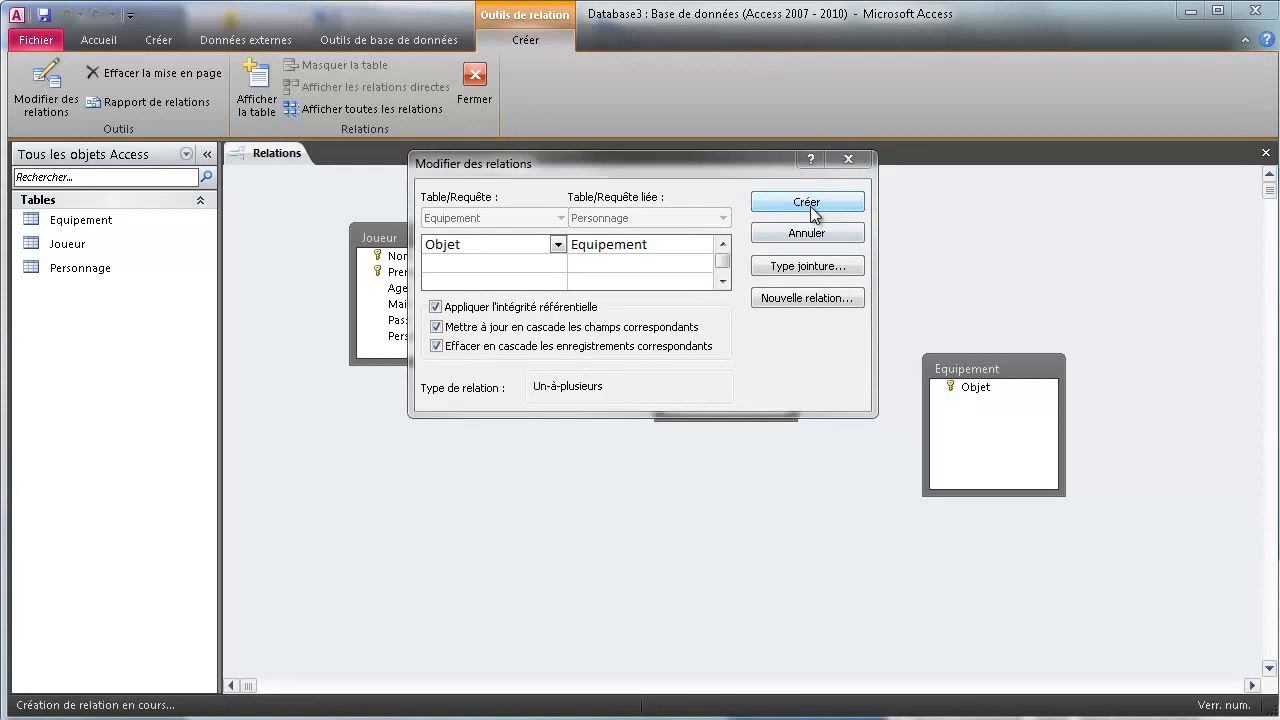
pyautogui.click(851, 567)
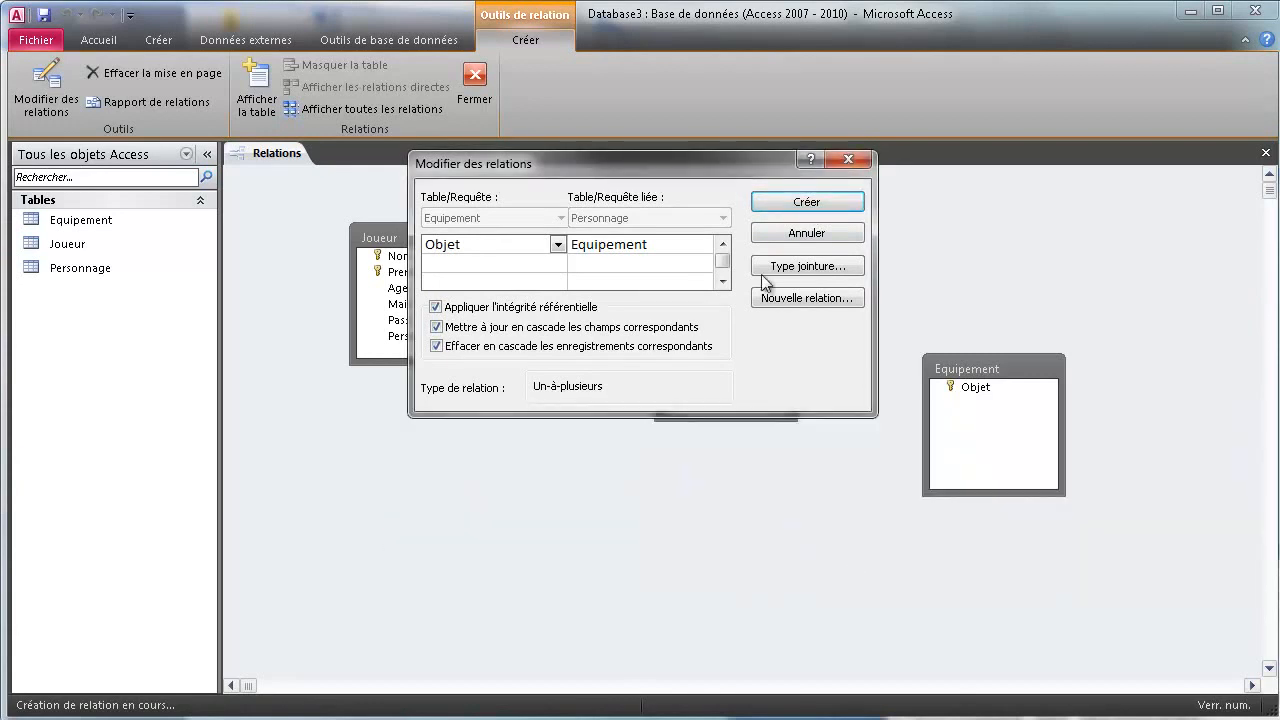
pyautogui.click(436, 307)
pyautogui.click(436, 307)
pyautogui.click(436, 327)
pyautogui.click(436, 307)
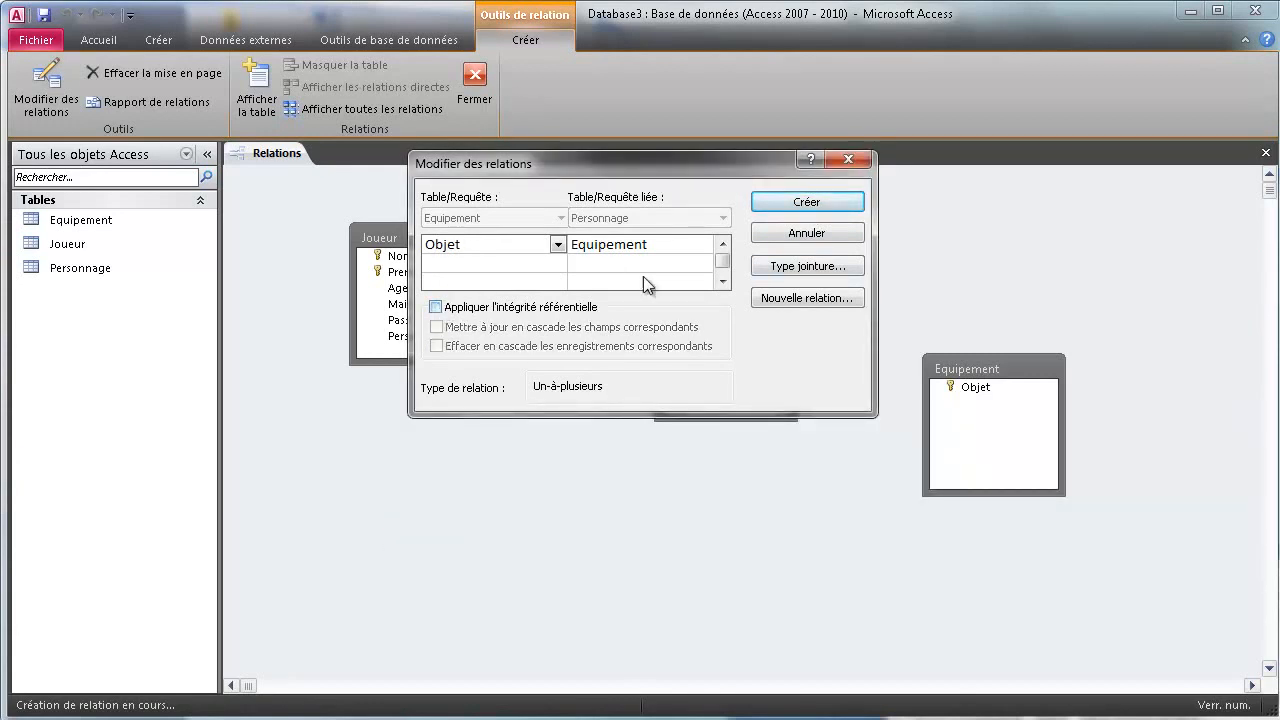
pyautogui.click(796, 200)
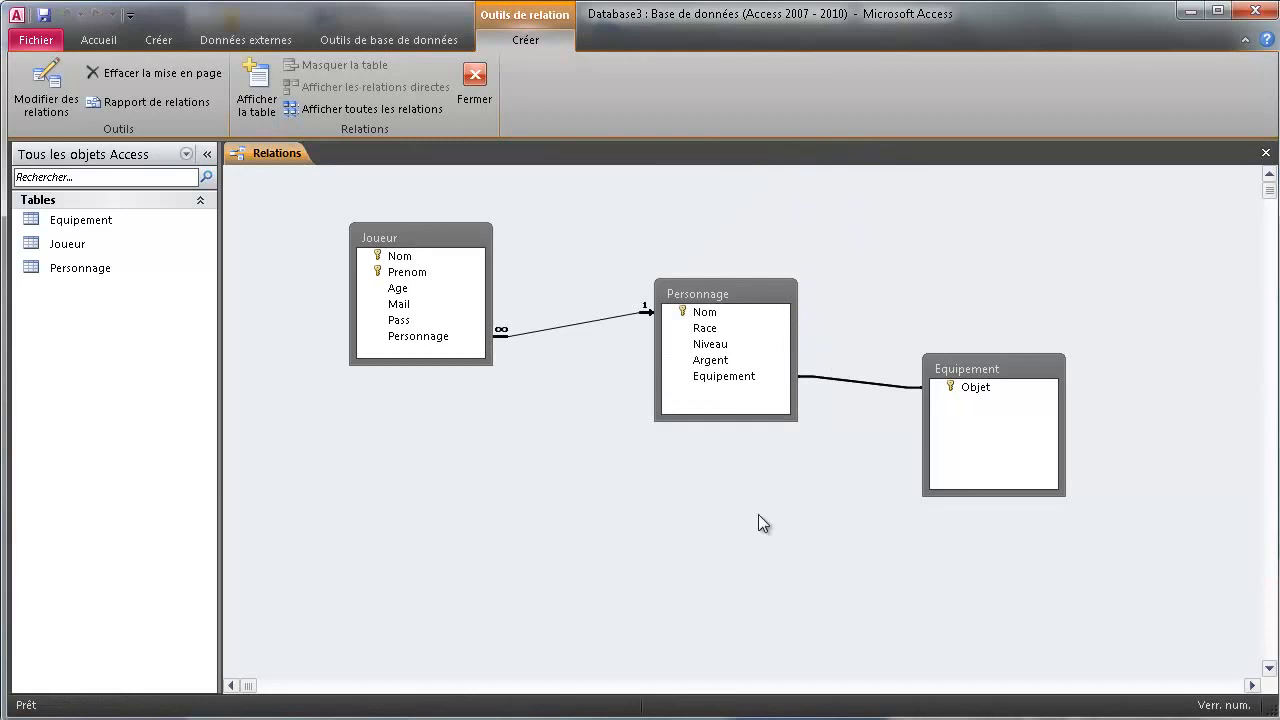
pyautogui.click(608, 566)
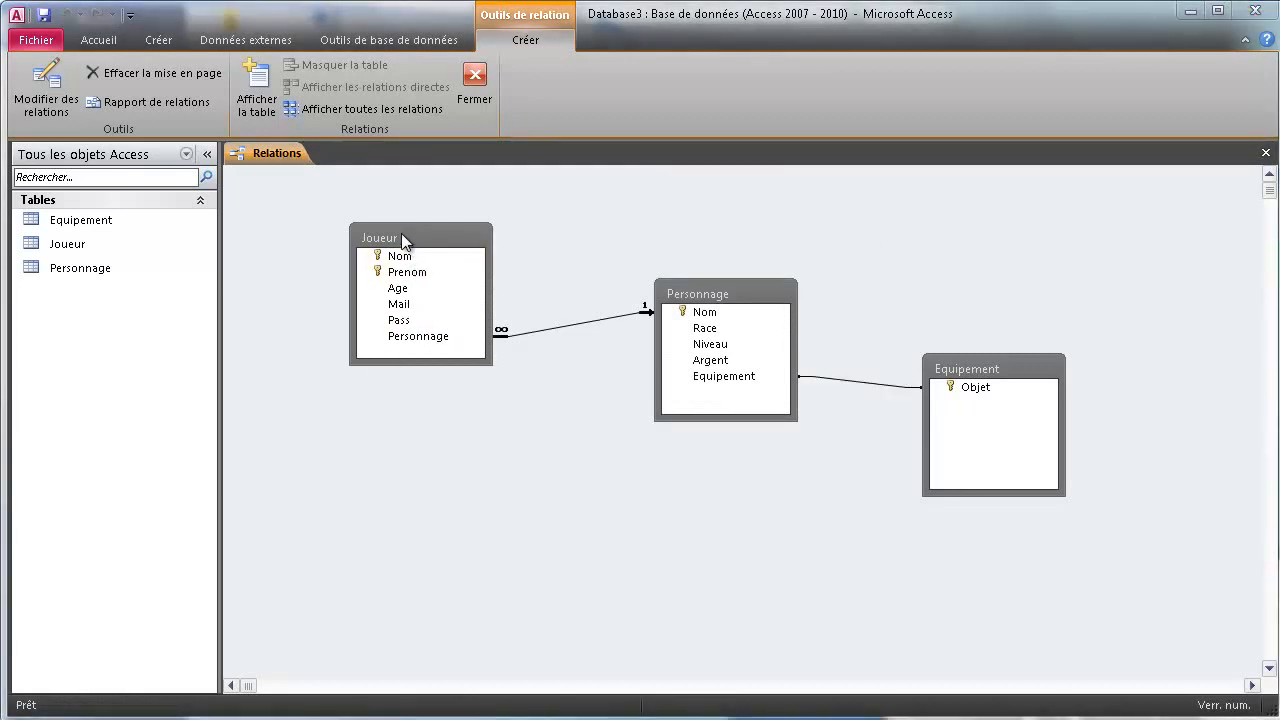
# Reposition the Joueur, Personnage and Equipement boxes so both relationship lines read clearly
pyautogui.moveTo(401, 233); pyautogui.dragTo(308, 204)
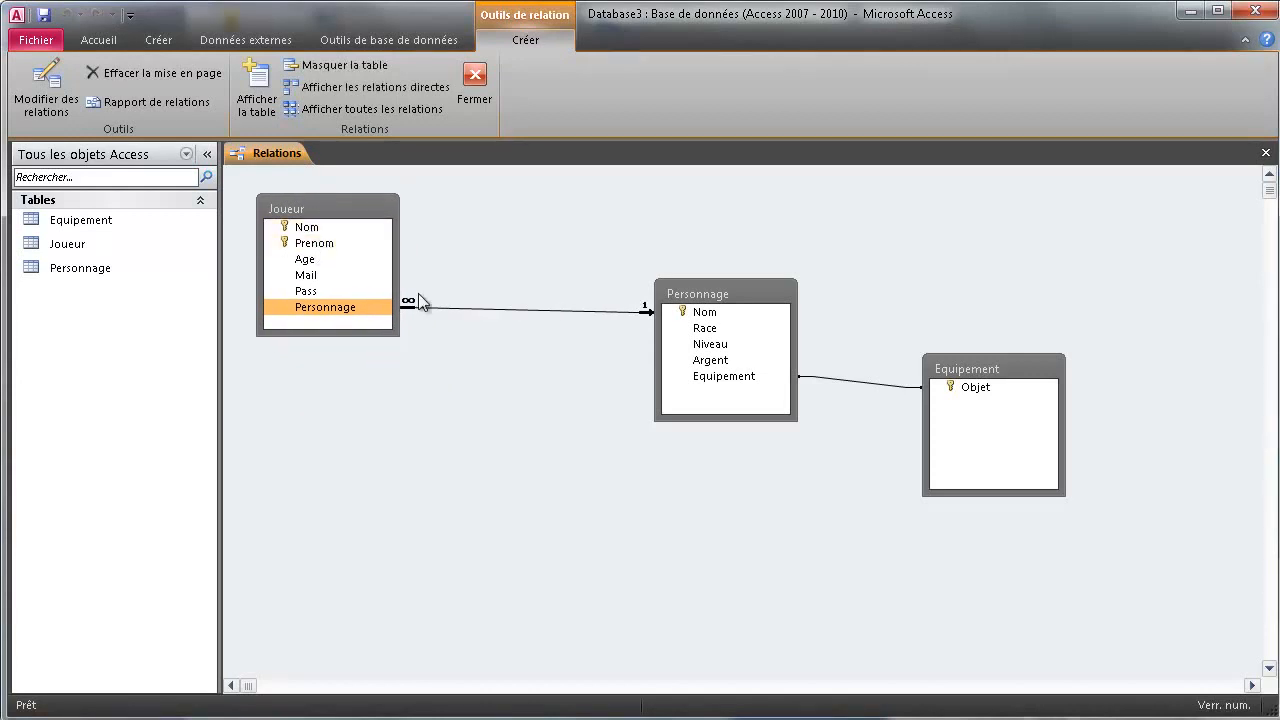
pyautogui.moveTo(684, 294); pyautogui.dragTo(582, 387)
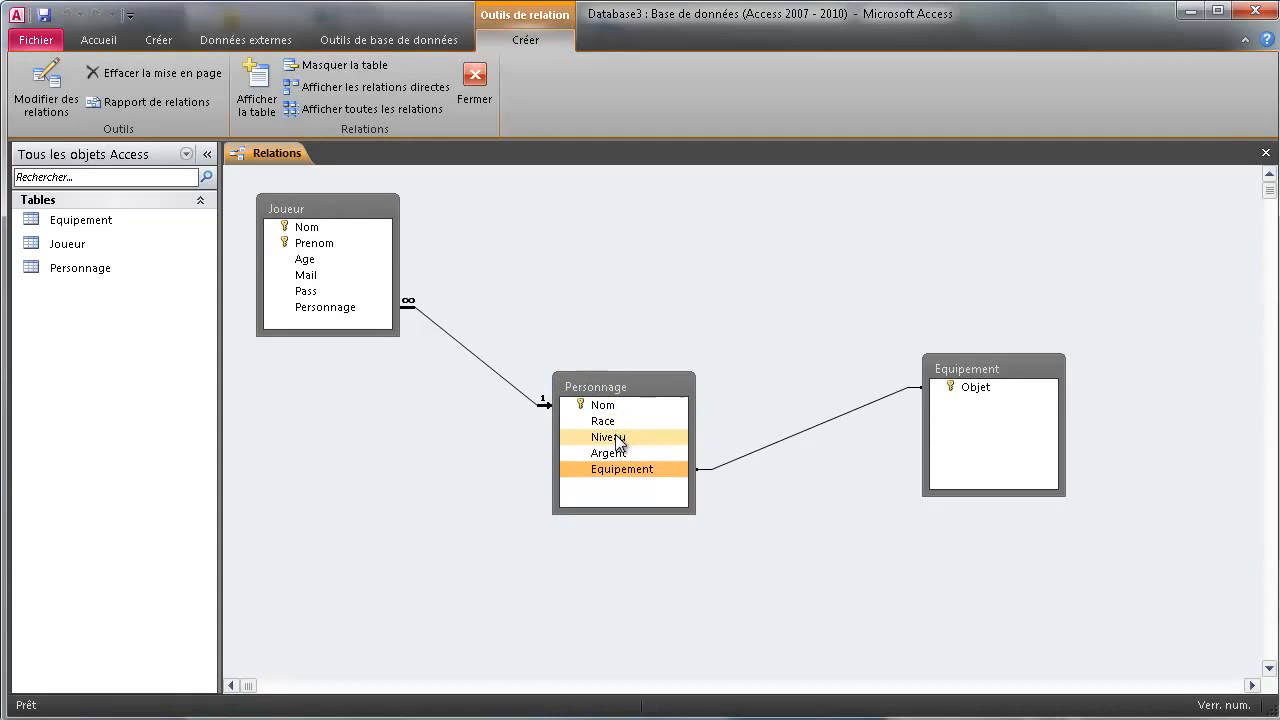
pyautogui.moveTo(973, 382); pyautogui.dragTo(913, 215)
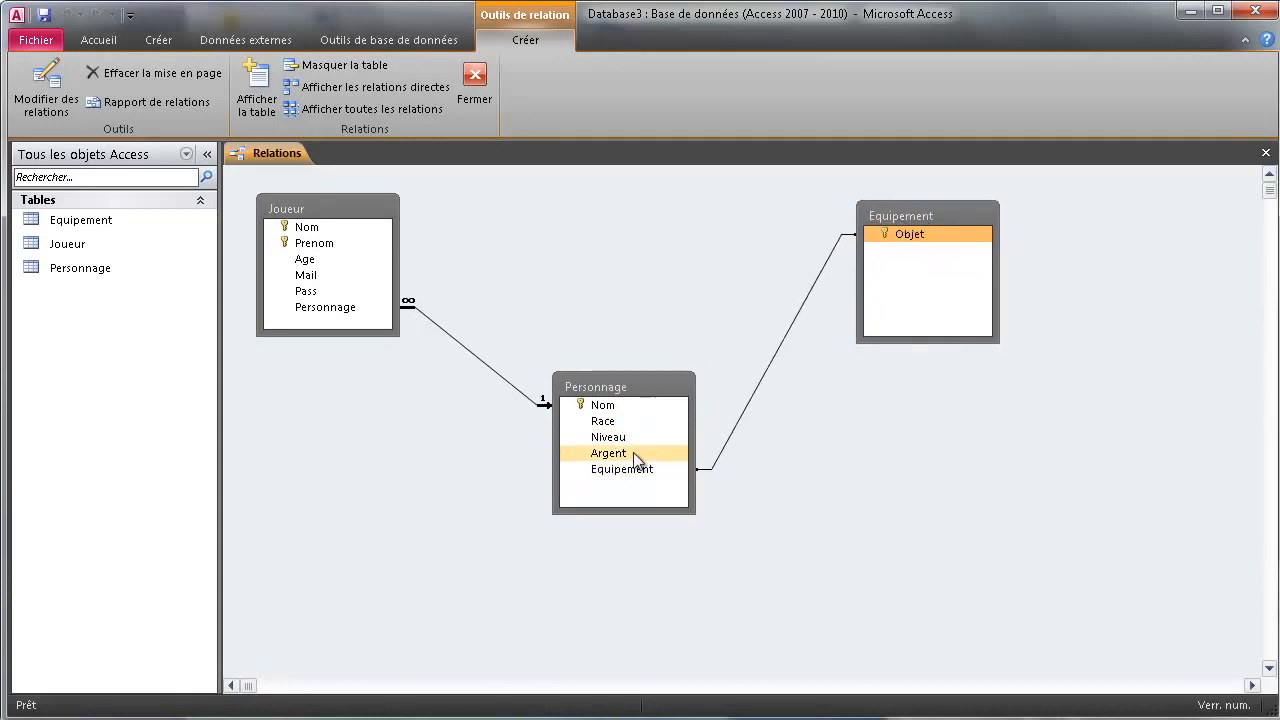
pyautogui.moveTo(617, 385)
pyautogui.mouseDown()
pyautogui.moveTo(562, 299)
pyautogui.moveTo(575, 418)
pyautogui.moveTo(607, 349)
pyautogui.mouseUp()
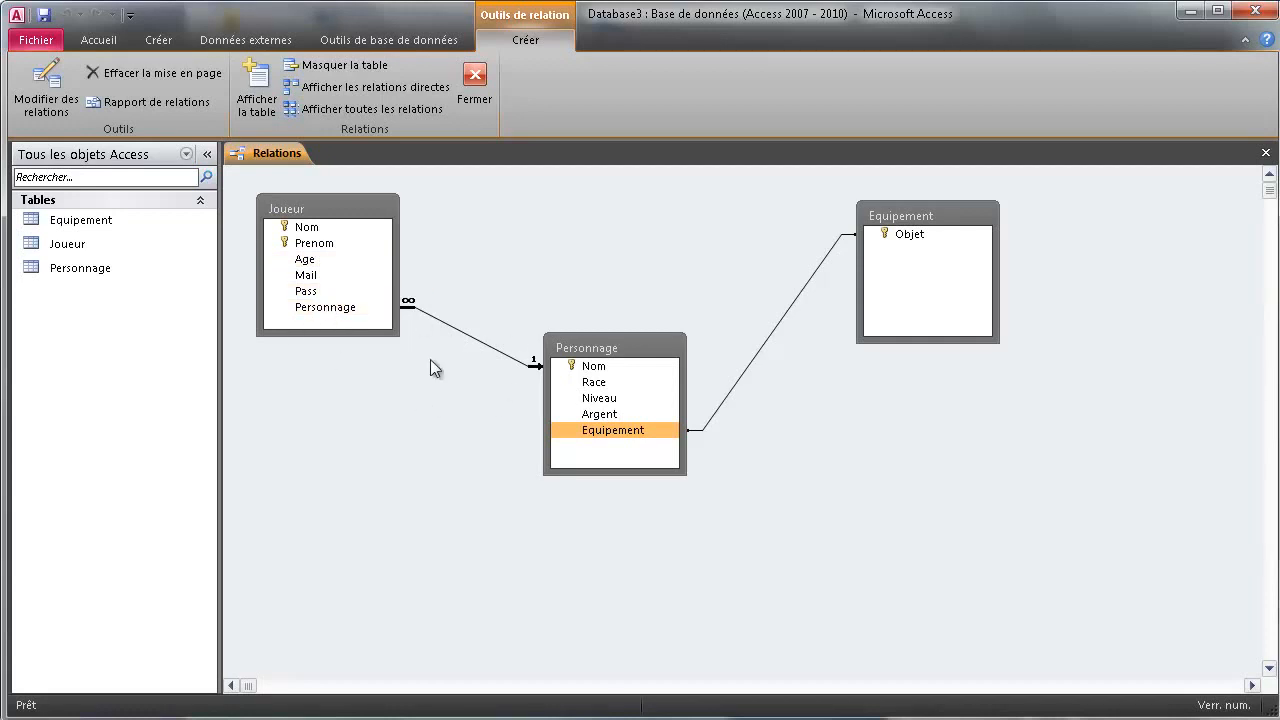
# Check the linked fields Joueur.Personnage, Personnage.Nom, Equipement.Objet and Personnage.Equipement
pyautogui.click(348, 309)
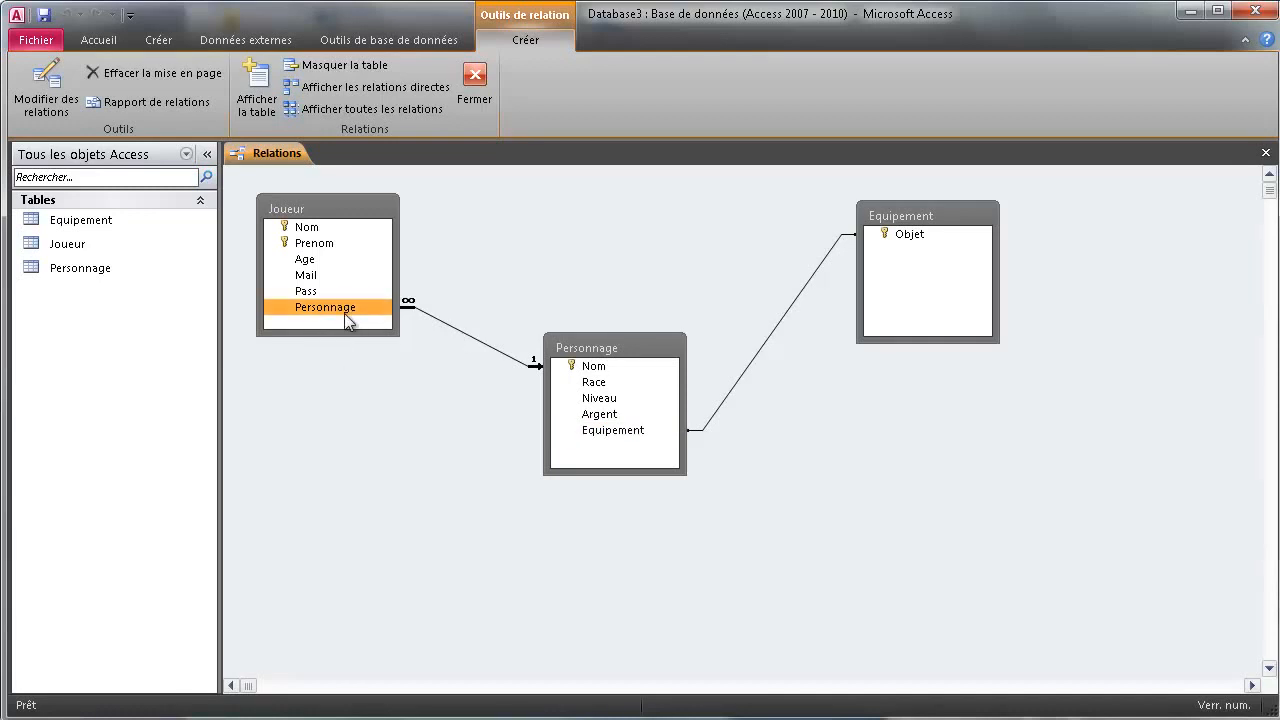
pyautogui.click(590, 370)
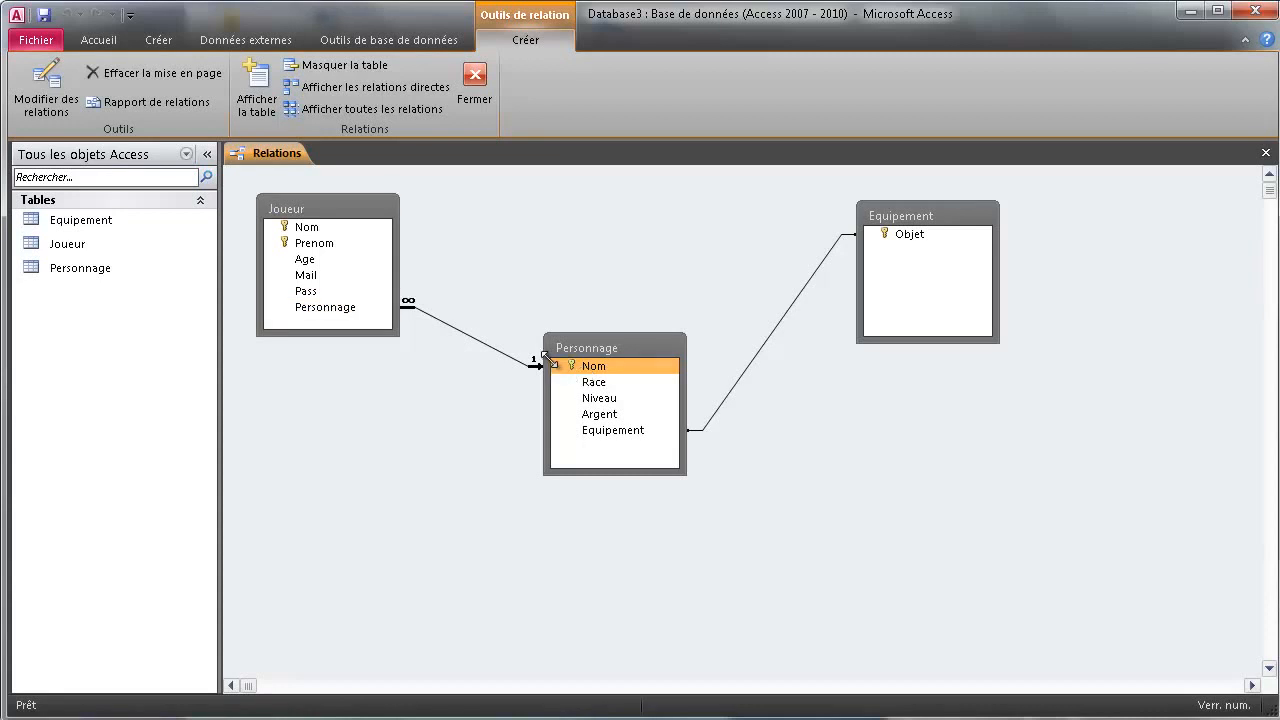
pyautogui.click(331, 307)
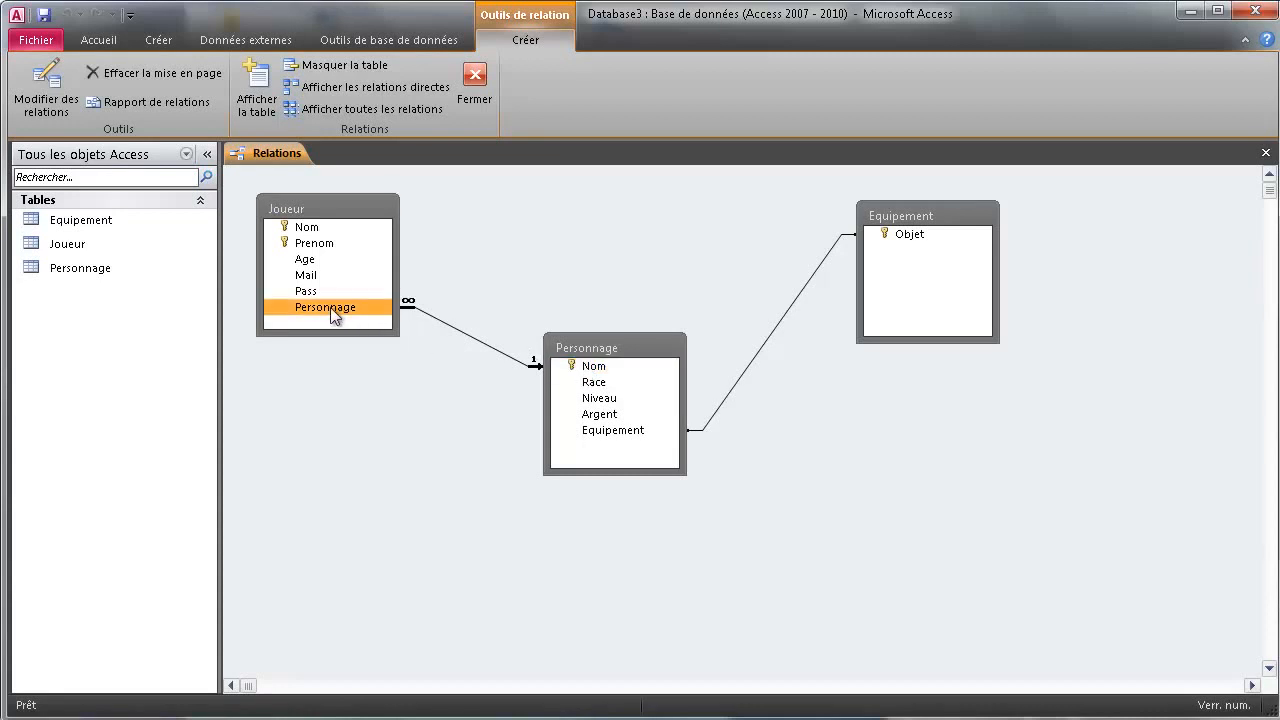
pyautogui.click(596, 368)
pyautogui.click(368, 309)
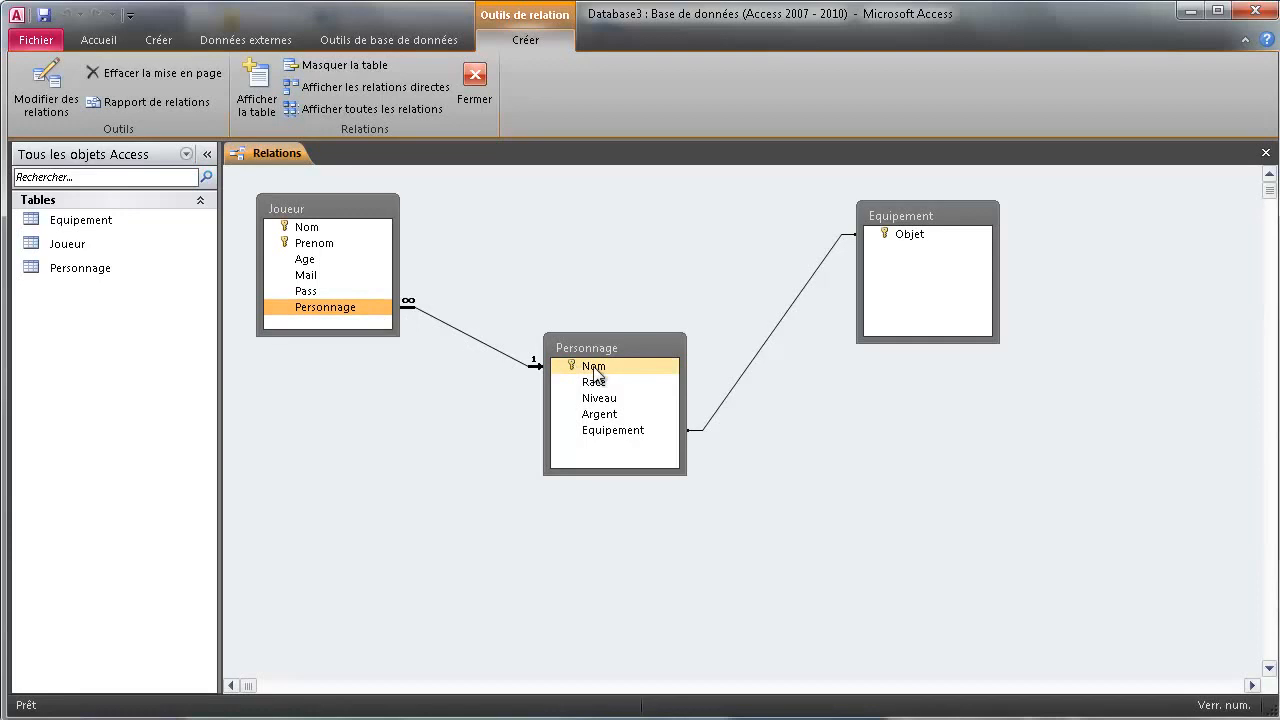
pyautogui.click(910, 236)
pyautogui.click(615, 432)
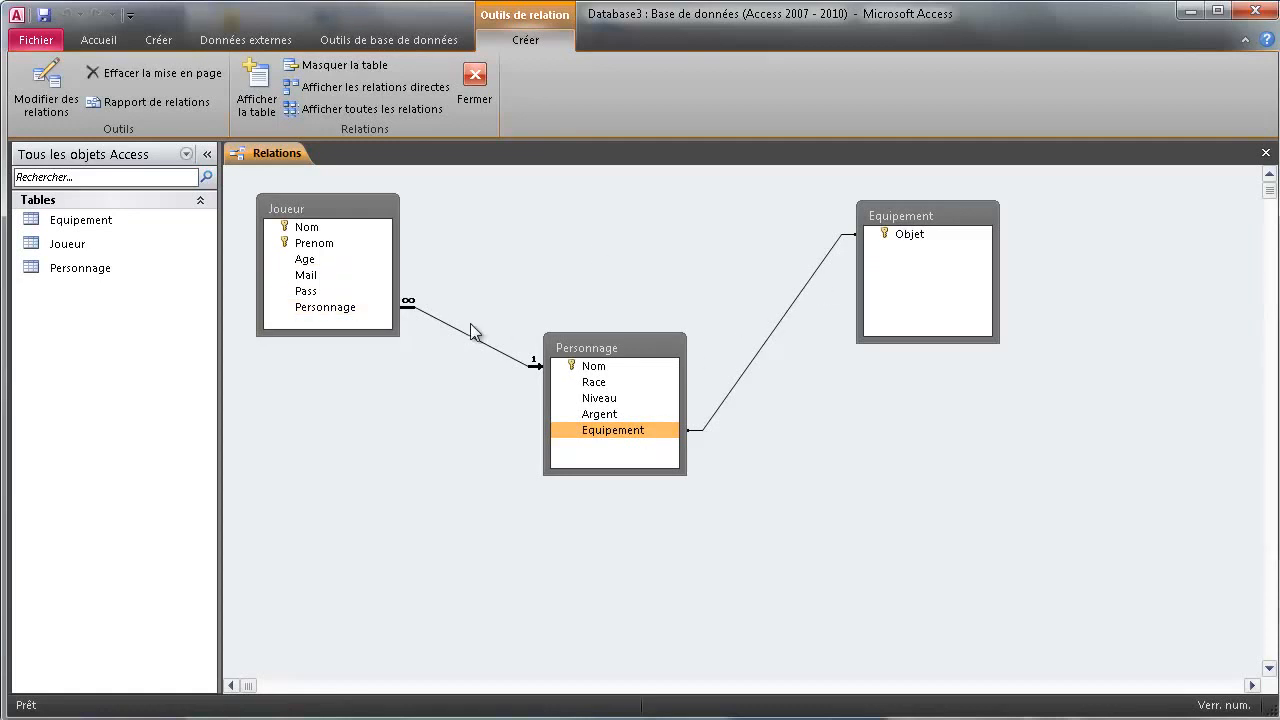
pyautogui.rightClick(253, 150)
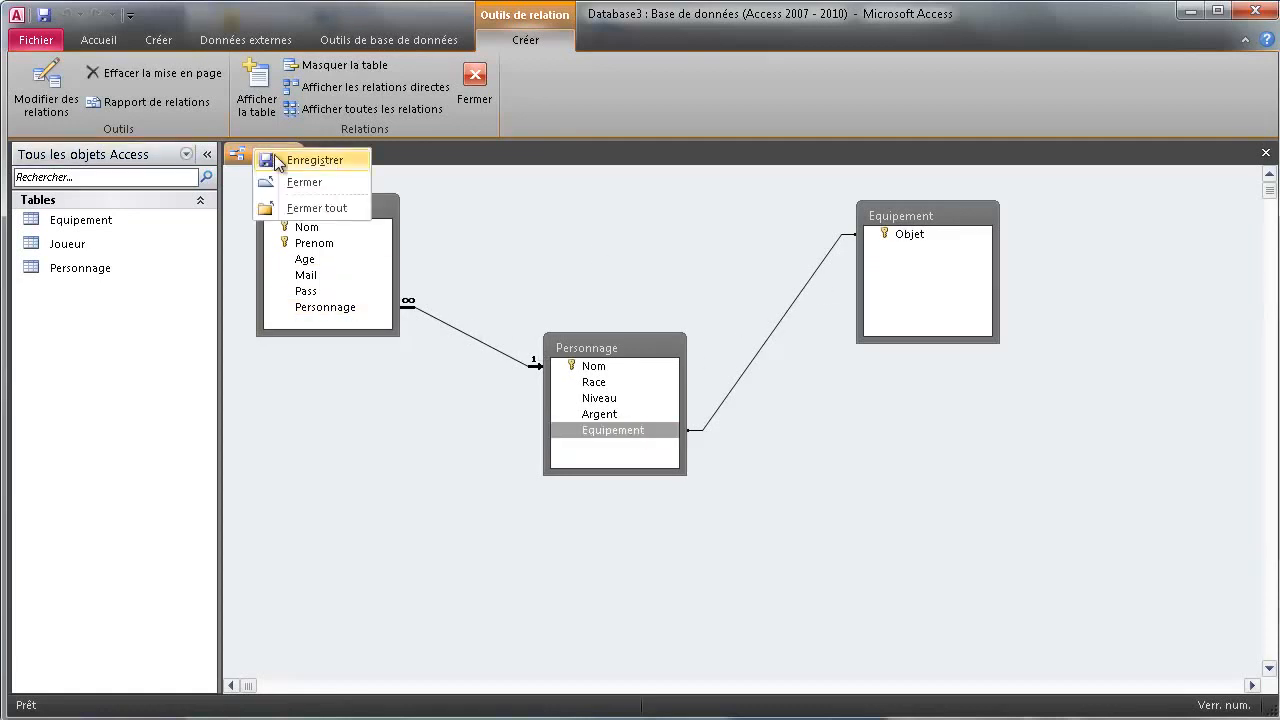
# Close the Relations window saving its layout, then reopen the Equipement, Joueur and Personnage datasheets
pyautogui.click(304, 182)
pyautogui.click(757, 527)
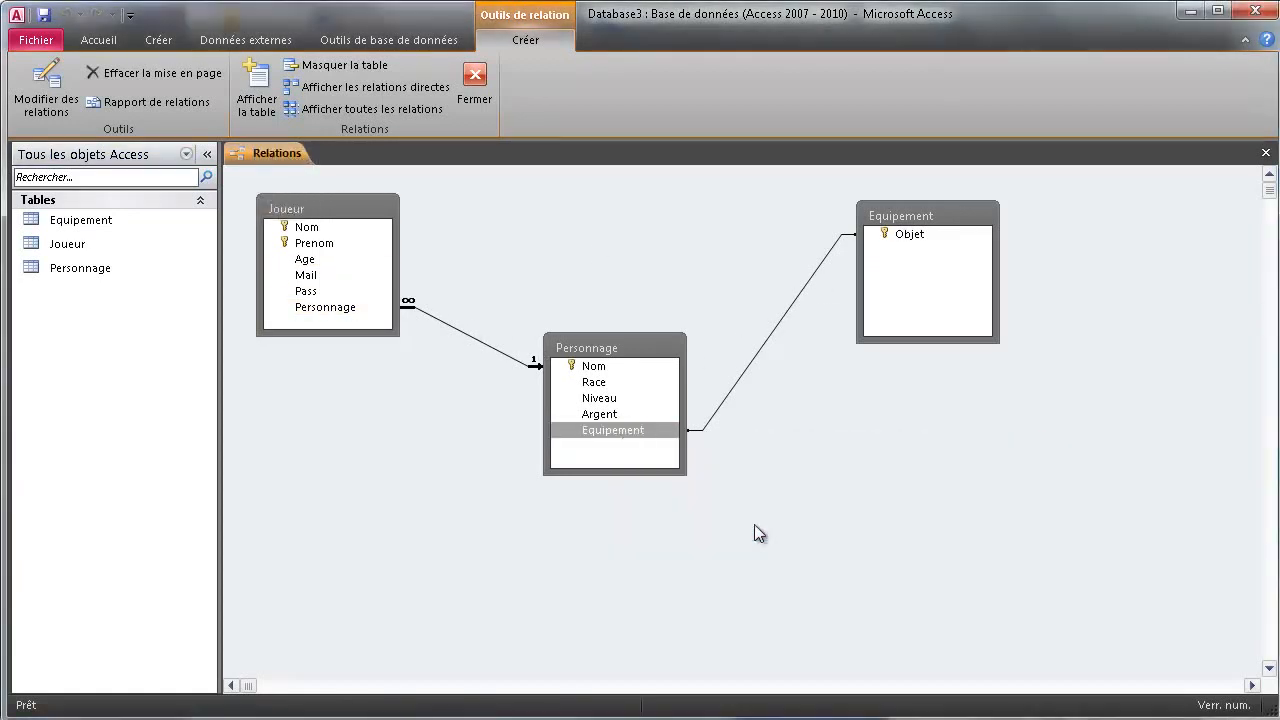
pyautogui.doubleClick(80, 220)
pyautogui.doubleClick(70, 245)
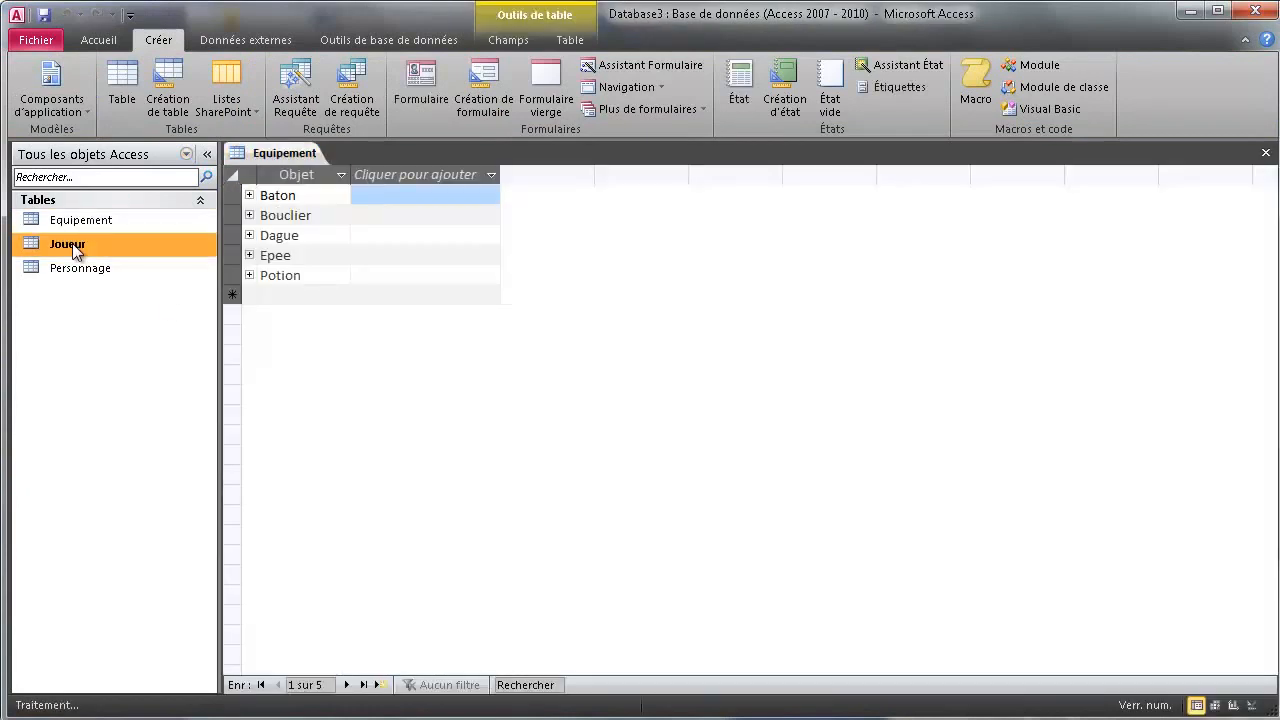
pyautogui.doubleClick(86, 270)
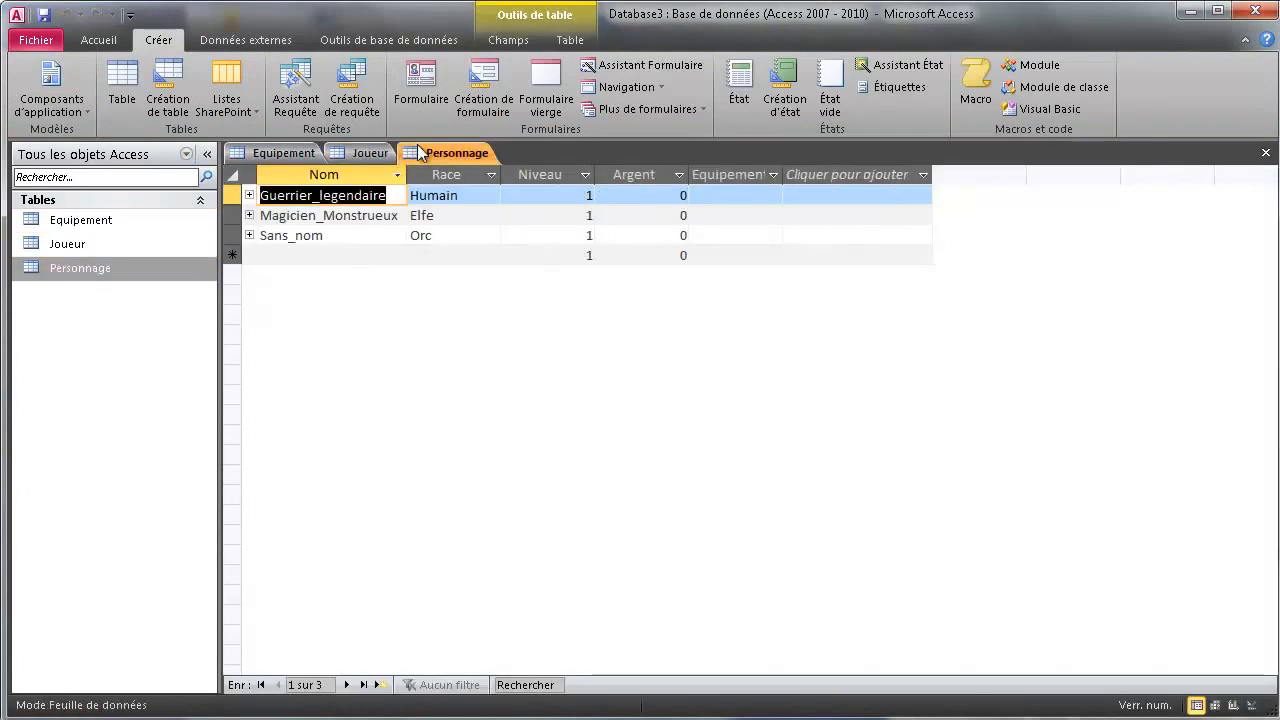